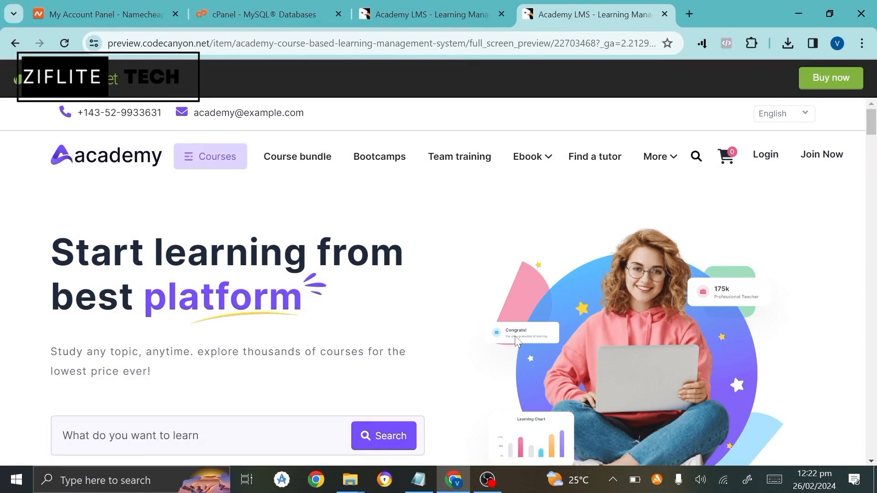
Scroll down through the Academy LMS live preview page.
{"action": "scroll", "coordinate": [516, 340], "scroll_direction": "down", "scroll_amount": 3}
{"action": "scroll", "coordinate": [517, 341], "scroll_direction": "down", "scroll_amount": 4}
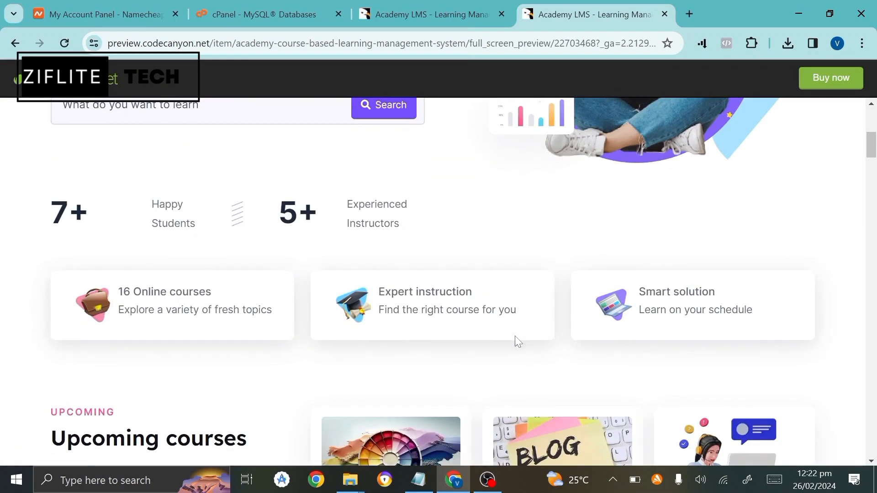
{"action": "scroll", "coordinate": [515, 340], "scroll_direction": "down", "scroll_amount": 2}
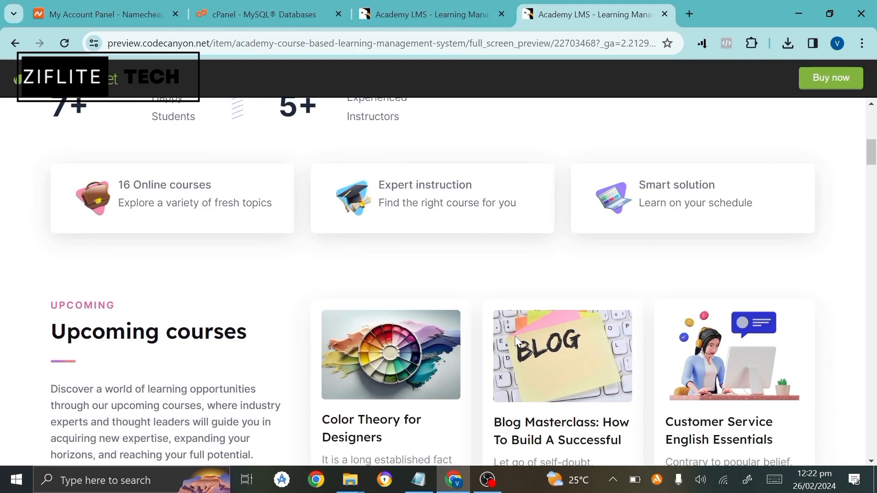
{"action": "scroll", "coordinate": [516, 340], "scroll_direction": "down", "scroll_amount": 5}
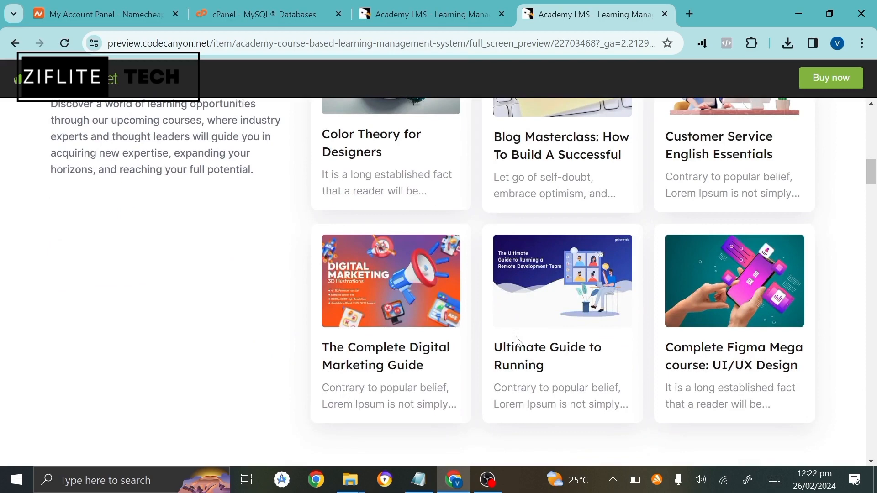
{"action": "scroll", "coordinate": [515, 339], "scroll_direction": "down", "scroll_amount": 5}
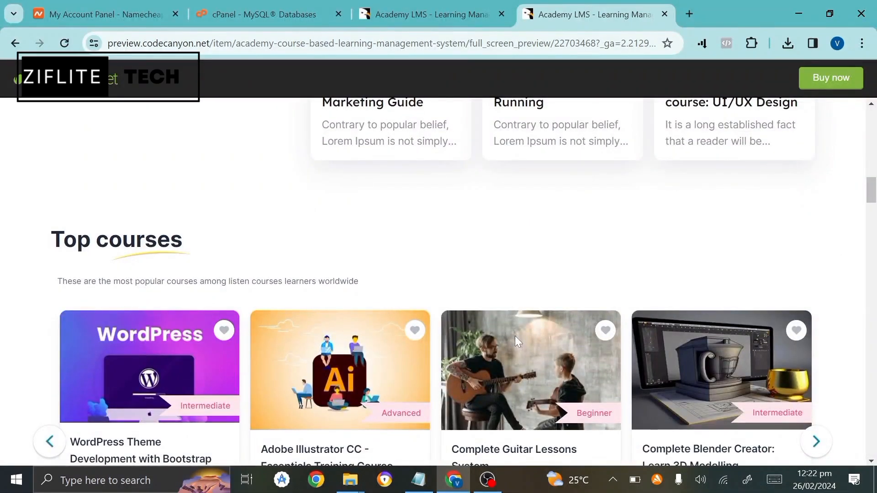
{"action": "scroll", "coordinate": [516, 340], "scroll_direction": "down", "scroll_amount": 3}
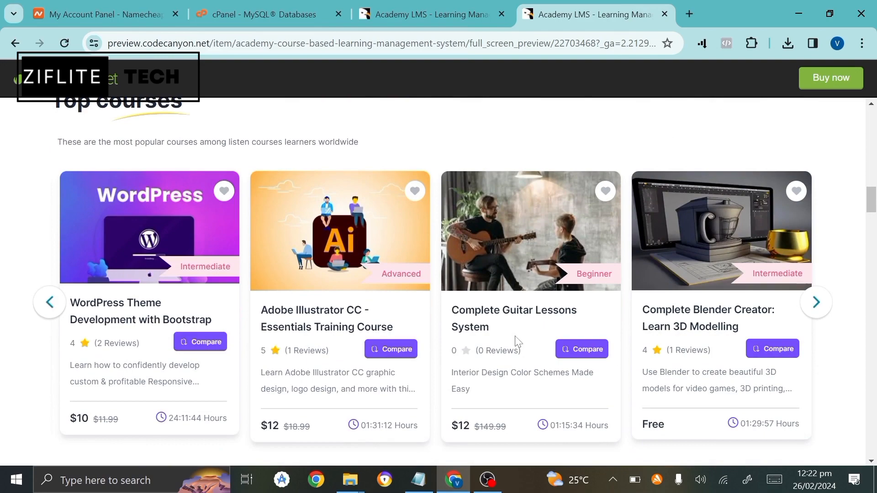
{"action": "scroll", "coordinate": [518, 341], "scroll_direction": "down", "scroll_amount": 2}
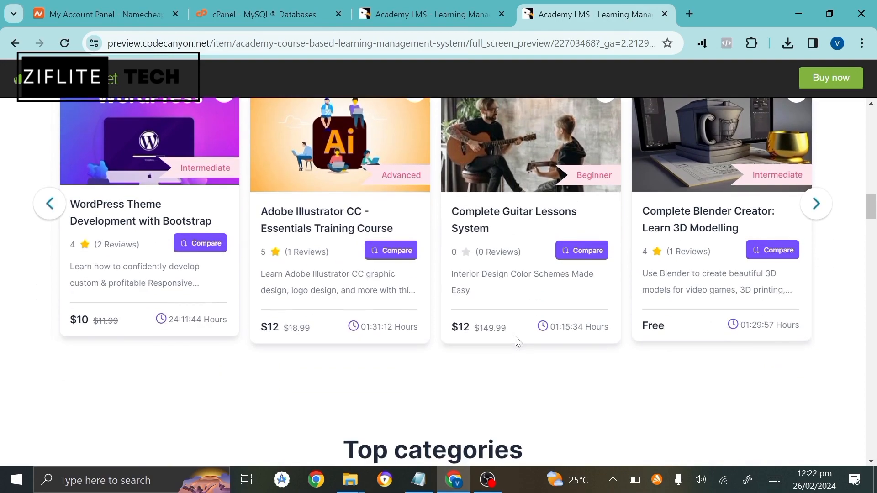
{"action": "scroll", "coordinate": [517, 341], "scroll_direction": "down", "scroll_amount": 4}
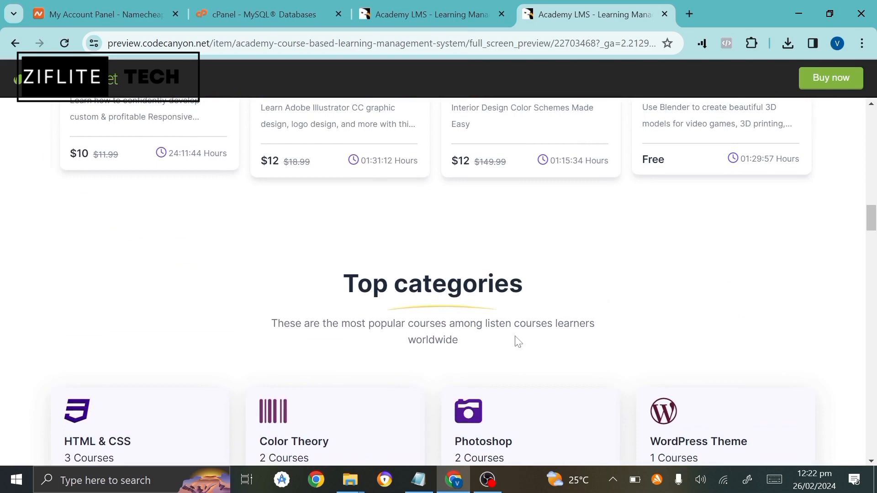
{"action": "scroll", "coordinate": [518, 340], "scroll_direction": "down", "scroll_amount": 2}
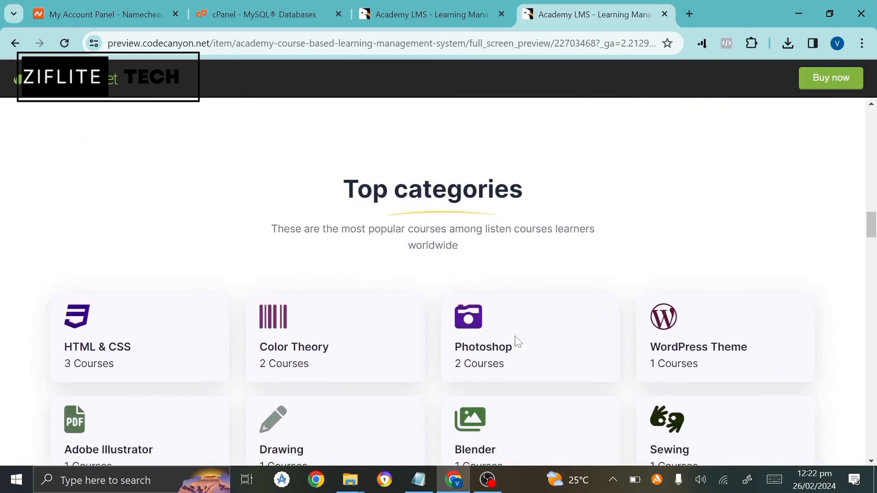
{"action": "scroll", "coordinate": [517, 341], "scroll_direction": "down", "scroll_amount": 3}
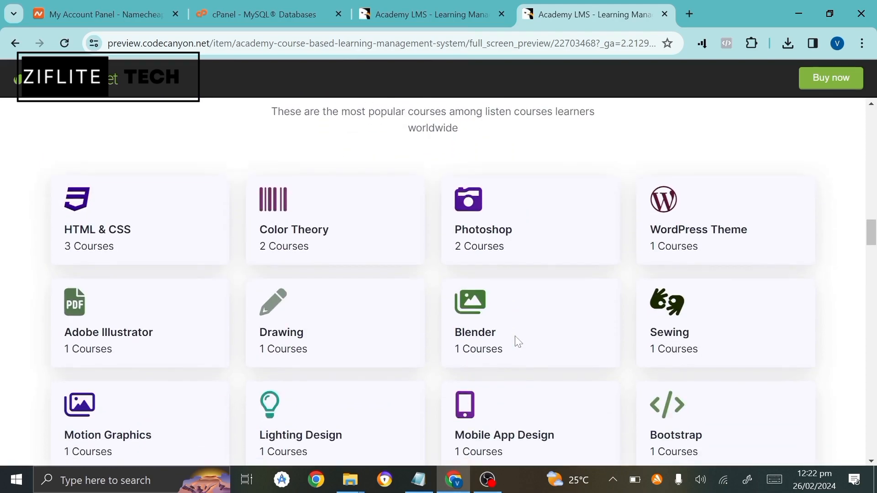
{"action": "scroll", "coordinate": [517, 341], "scroll_direction": "down", "scroll_amount": 4}
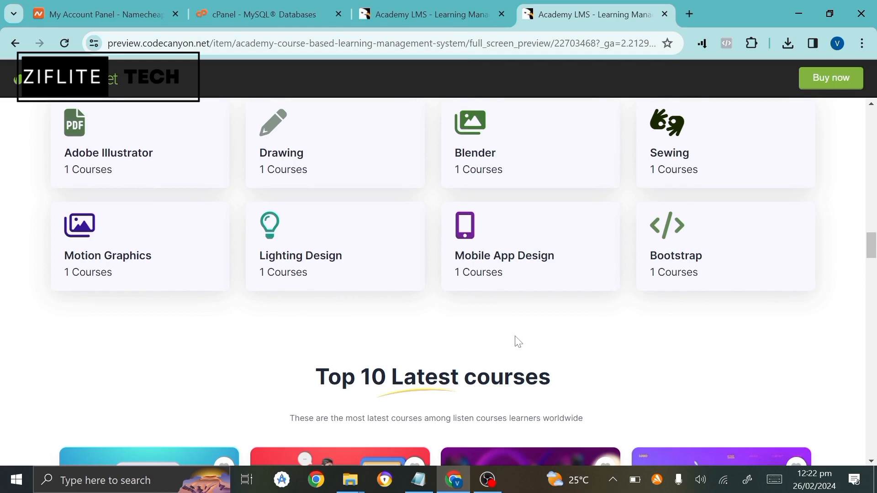
{"action": "scroll", "coordinate": [517, 342], "scroll_direction": "down", "scroll_amount": 4}
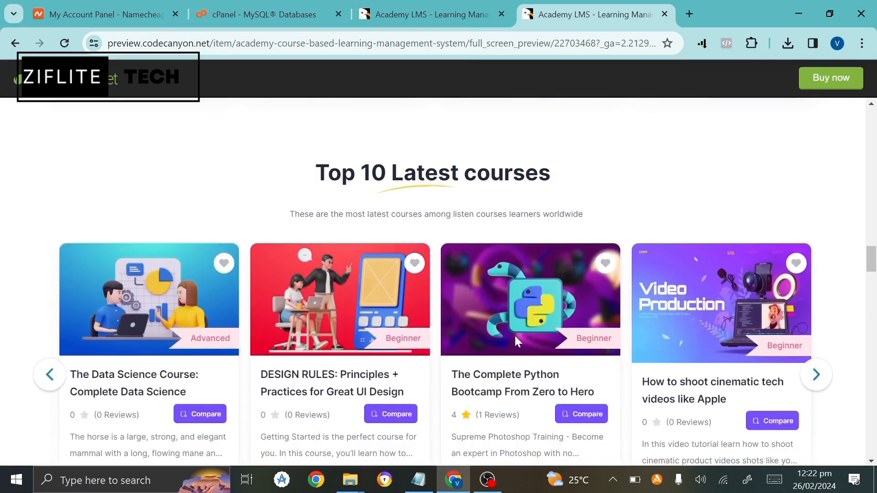
{"action": "scroll", "coordinate": [515, 341], "scroll_direction": "down", "scroll_amount": 3}
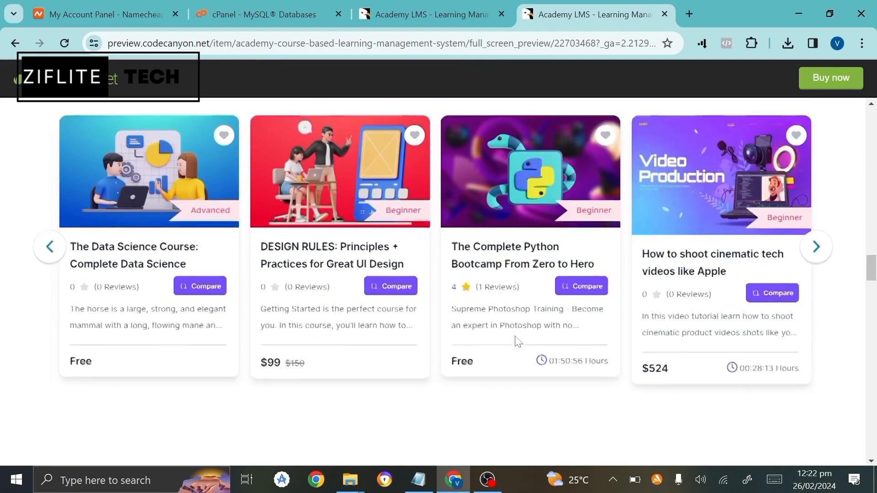
{"action": "scroll", "coordinate": [516, 341], "scroll_direction": "down", "scroll_amount": 3}
{"action": "scroll", "coordinate": [517, 342], "scroll_direction": "down", "scroll_amount": 1}
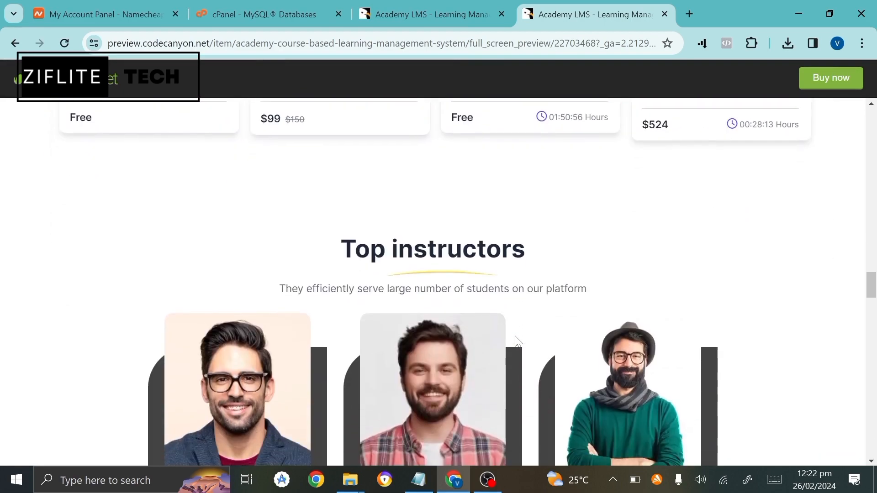
{"action": "scroll", "coordinate": [517, 342], "scroll_direction": "down", "scroll_amount": 8}
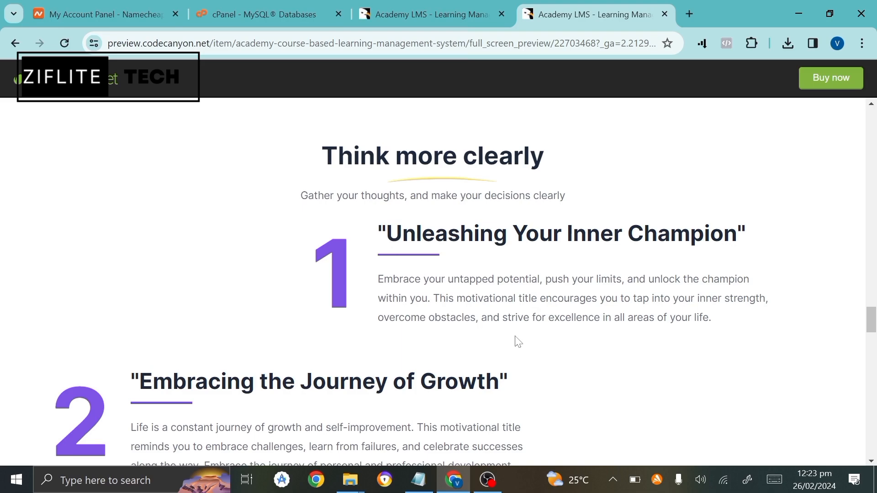
{"action": "scroll", "coordinate": [517, 341], "scroll_direction": "down", "scroll_amount": 5}
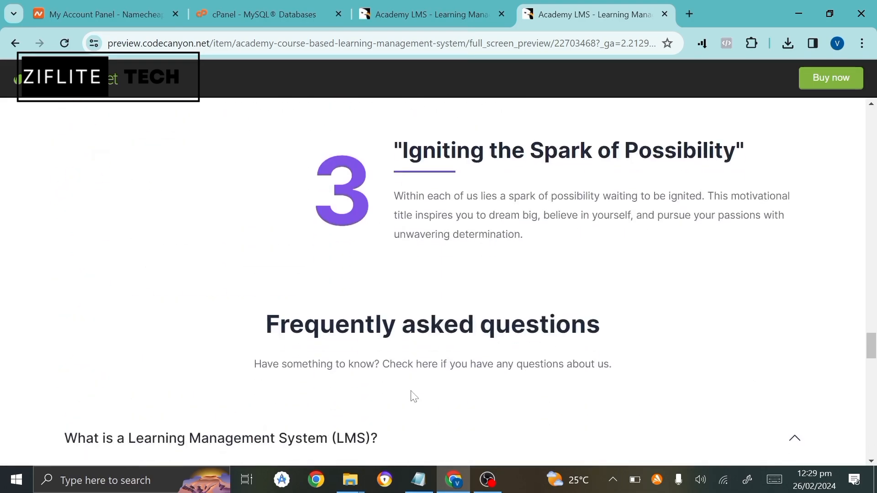
{"action": "scroll", "coordinate": [413, 395], "scroll_direction": "down", "scroll_amount": 3}
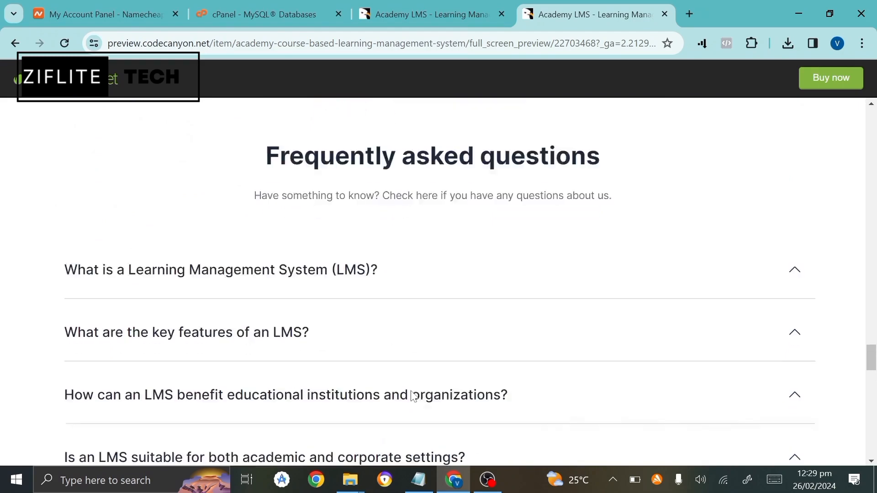
{"action": "scroll", "coordinate": [413, 395], "scroll_direction": "down", "scroll_amount": 6}
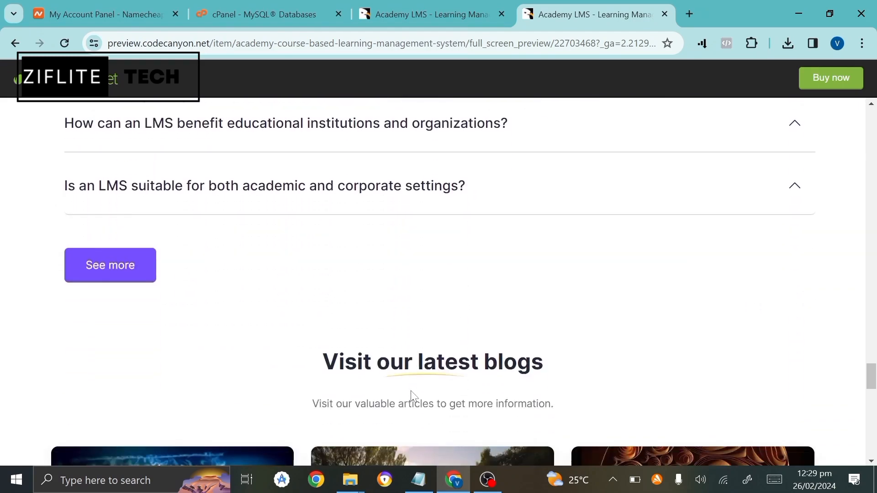
{"action": "scroll", "coordinate": [412, 395], "scroll_direction": "down", "scroll_amount": 3}
{"action": "scroll", "coordinate": [412, 395], "scroll_direction": "down", "scroll_amount": 4}
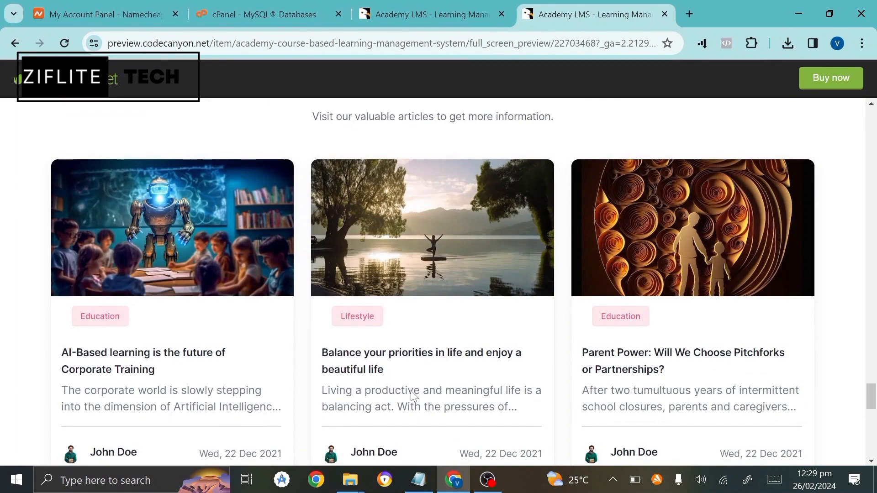
{"action": "scroll", "coordinate": [413, 396], "scroll_direction": "up", "scroll_amount": 2}
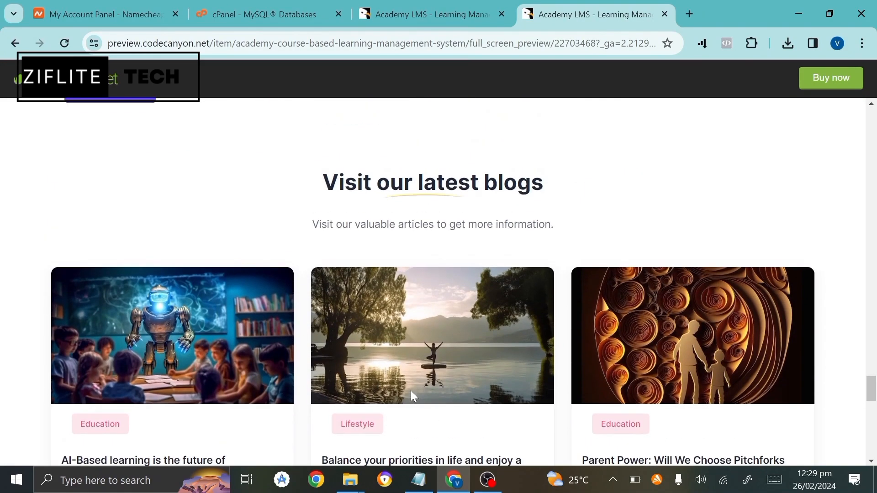
{"action": "scroll", "coordinate": [411, 392], "scroll_direction": "down", "scroll_amount": 8}
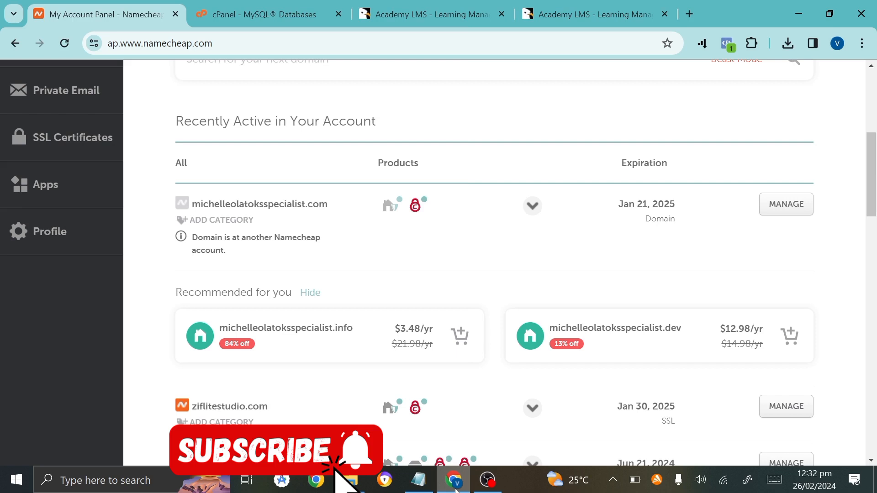
Open cPanel for the Stellar Plus hosting account and close the old MySQL Databases tab.
{"action": "scroll", "coordinate": [372, 368], "scroll_direction": "down", "scroll_amount": 1}
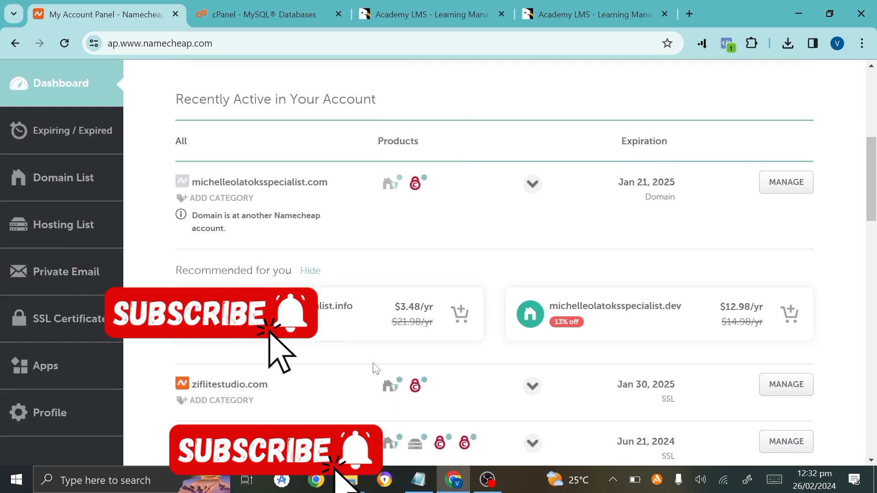
{"action": "scroll", "coordinate": [412, 439], "scroll_direction": "down", "scroll_amount": 3}
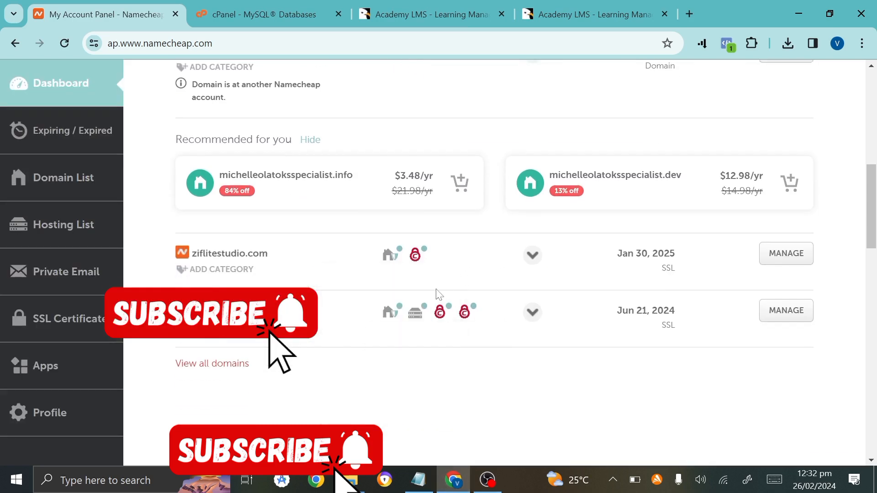
{"action": "mouse_move", "coordinate": [420, 316]}
{"action": "left_click", "coordinate": [394, 414]}
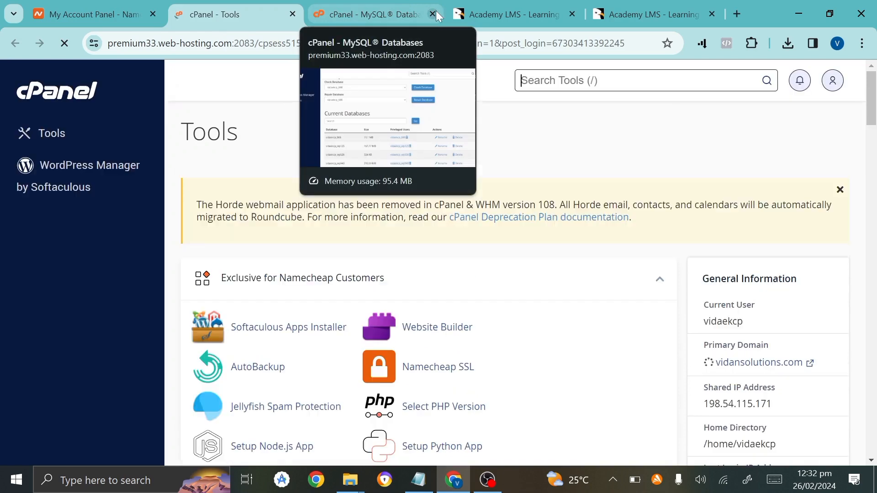
{"action": "left_click", "coordinate": [435, 11]}
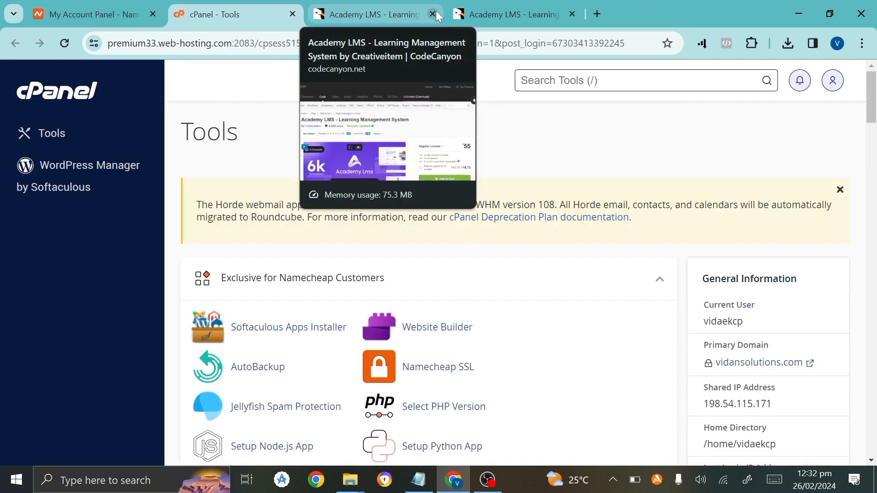
Return to the CodeCanyon Academy LMS page and highlight the product title and byline.
{"action": "left_click", "coordinate": [411, 14]}
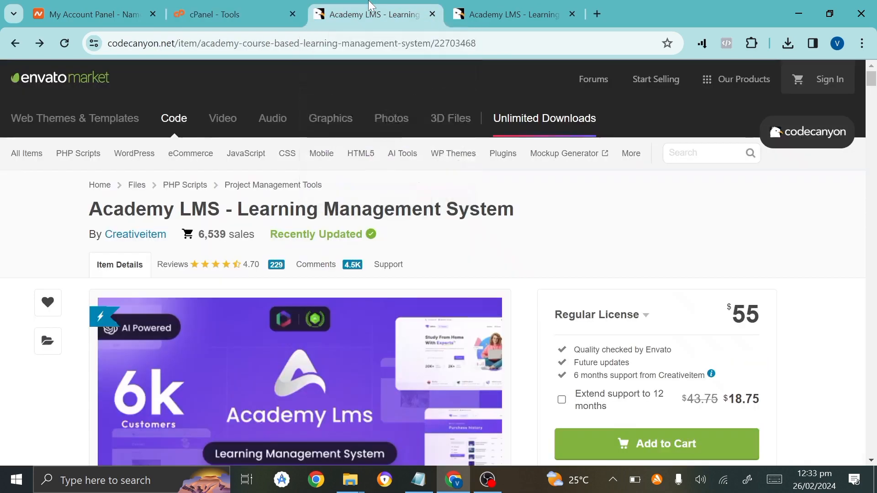
{"action": "scroll", "coordinate": [260, 267], "scroll_direction": "down", "scroll_amount": 2}
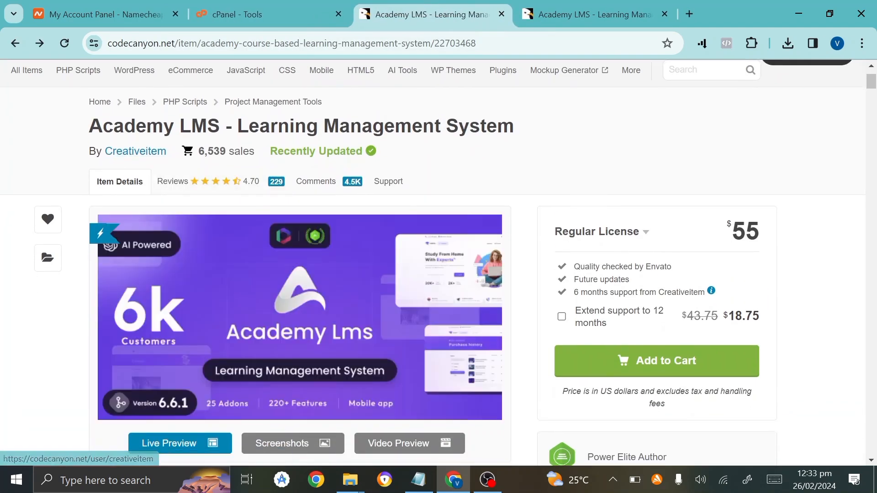
{"action": "left_click_drag", "start_coordinate": [88, 124], "coordinate": [347, 183]}
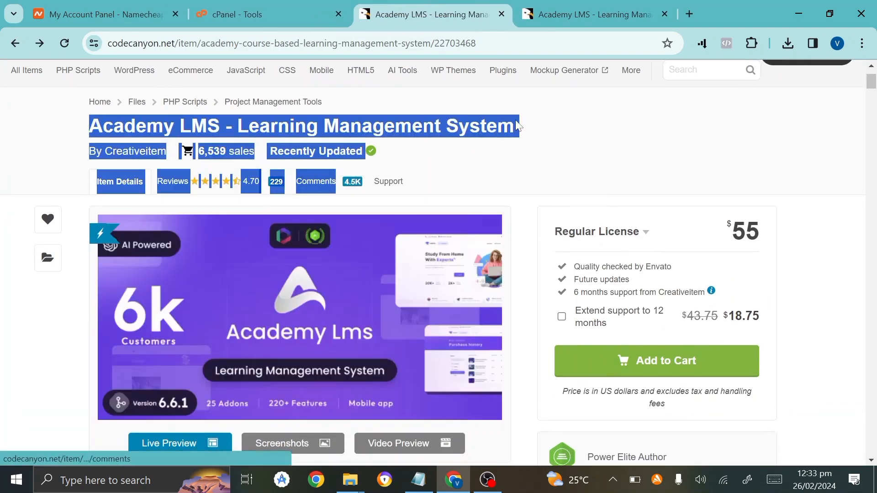
{"action": "left_click", "coordinate": [457, 187]}
Scroll through the banners, version 6.6 What's new list and How it works section.
{"action": "scroll", "coordinate": [415, 249], "scroll_direction": "down", "scroll_amount": 3}
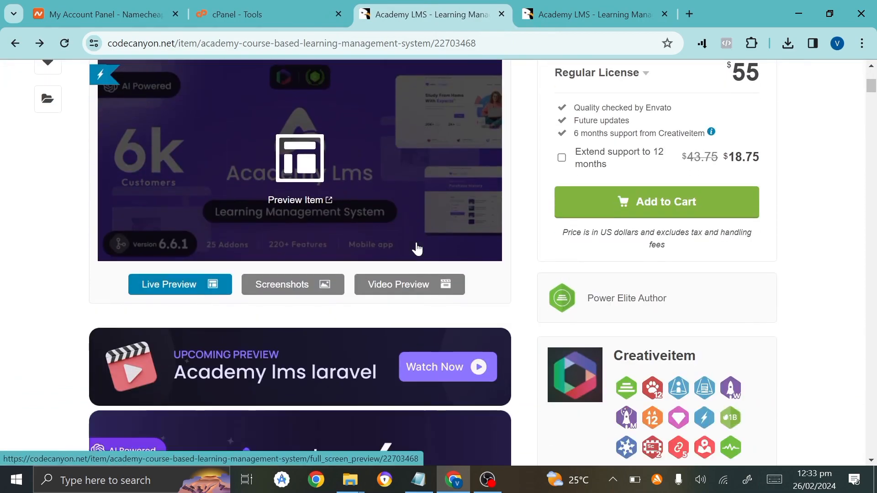
{"action": "scroll", "coordinate": [416, 248], "scroll_direction": "down", "scroll_amount": 3}
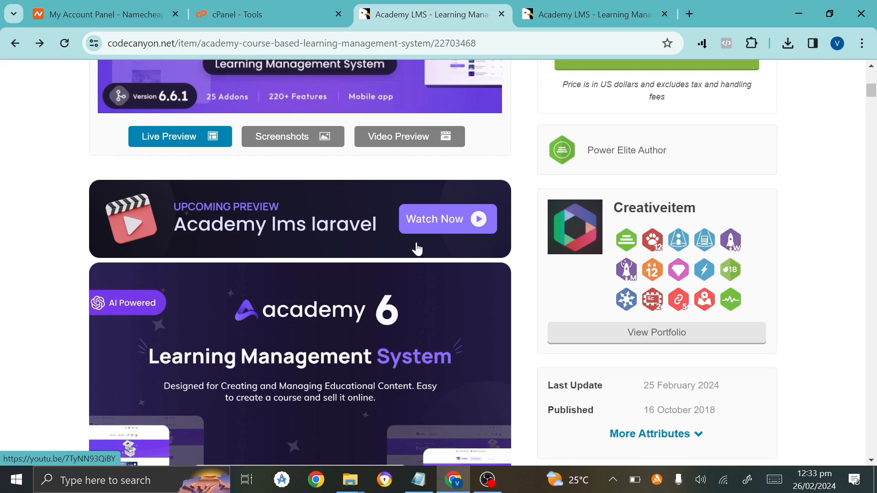
{"action": "scroll", "coordinate": [417, 249], "scroll_direction": "down", "scroll_amount": 10}
{"action": "scroll", "coordinate": [415, 246], "scroll_direction": "up", "scroll_amount": 18}
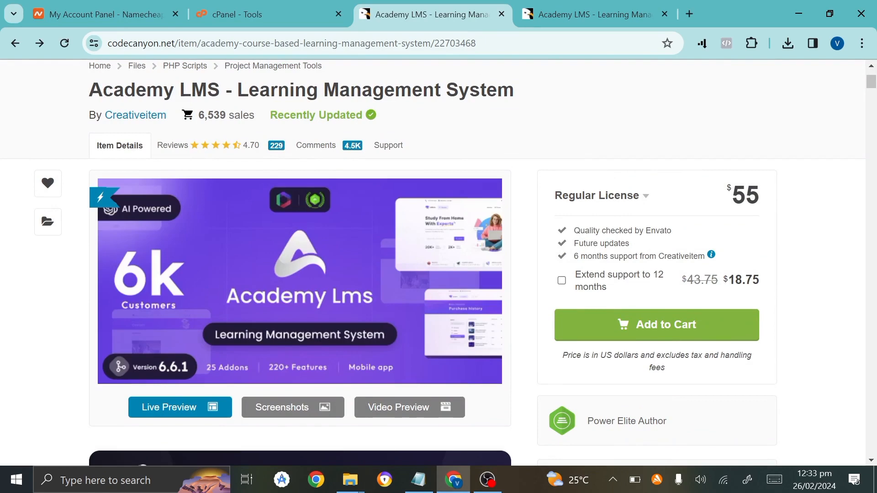
{"action": "scroll", "coordinate": [681, 368], "scroll_direction": "down", "scroll_amount": 4}
{"action": "scroll", "coordinate": [681, 368], "scroll_direction": "up", "scroll_amount": 2}
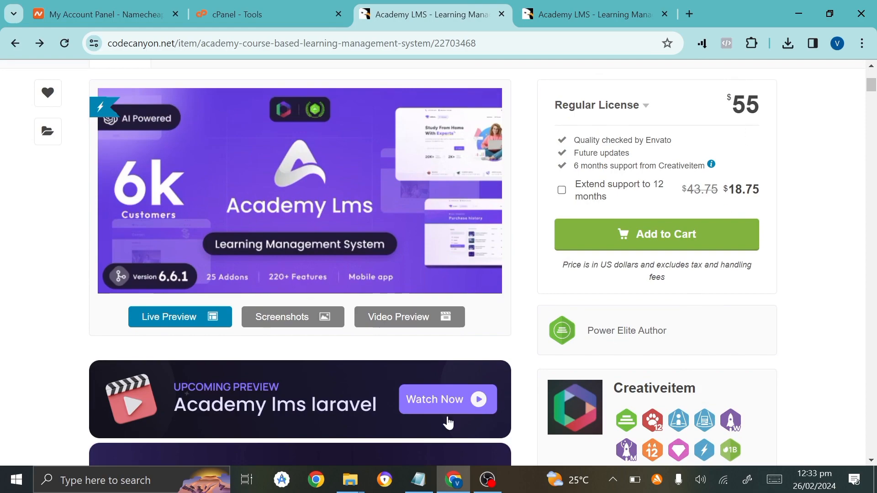
{"action": "scroll", "coordinate": [443, 423], "scroll_direction": "down", "scroll_amount": 11}
{"action": "scroll", "coordinate": [434, 423], "scroll_direction": "down", "scroll_amount": 14}
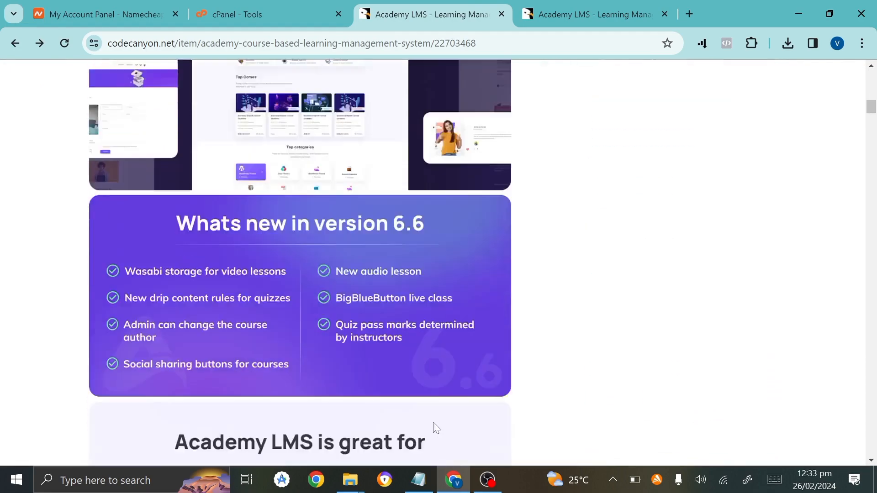
{"action": "scroll", "coordinate": [433, 424], "scroll_direction": "up", "scroll_amount": 18}
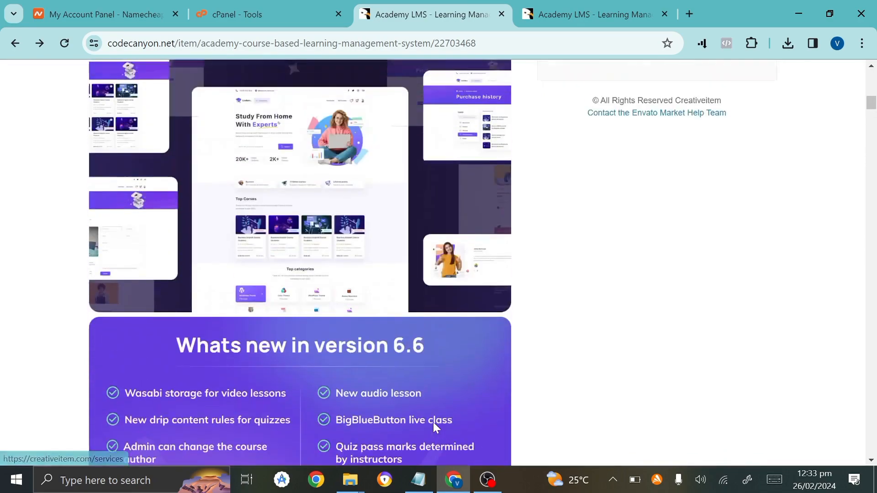
{"action": "scroll", "coordinate": [433, 423], "scroll_direction": "up", "scroll_amount": 3}
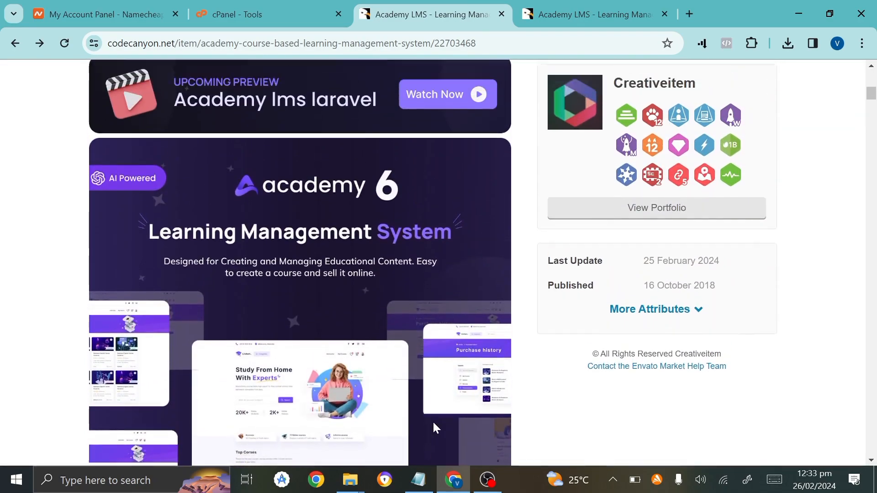
{"action": "scroll", "coordinate": [433, 423], "scroll_direction": "up", "scroll_amount": 3}
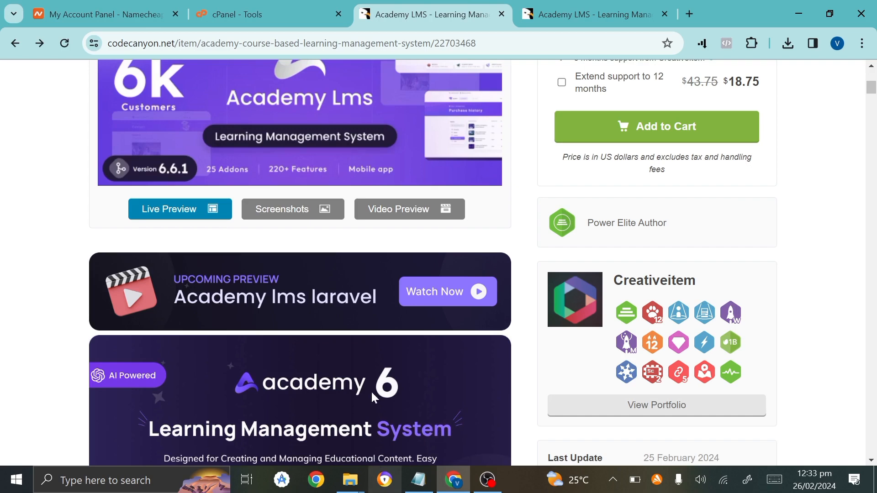
{"action": "scroll", "coordinate": [370, 391], "scroll_direction": "up", "scroll_amount": 3}
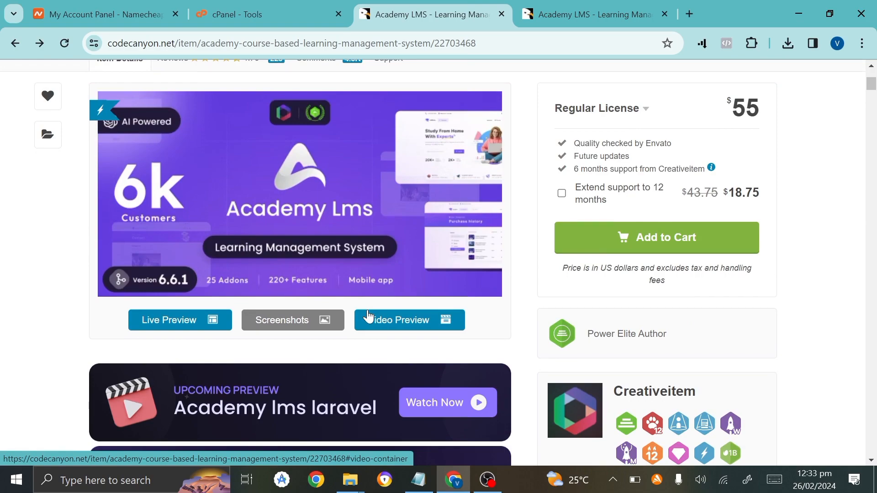
{"action": "scroll", "coordinate": [369, 315], "scroll_direction": "down", "scroll_amount": 3}
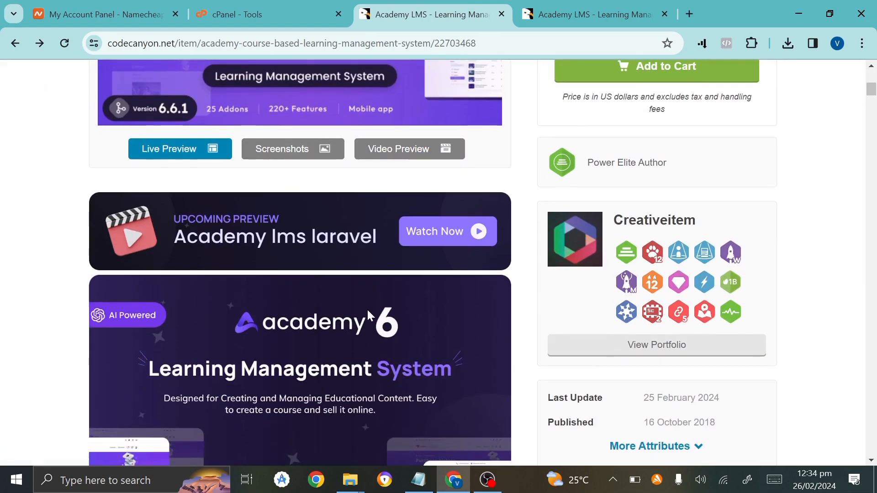
{"action": "scroll", "coordinate": [369, 315], "scroll_direction": "down", "scroll_amount": 5}
{"action": "scroll", "coordinate": [369, 315], "scroll_direction": "down", "scroll_amount": 5}
{"action": "scroll", "coordinate": [369, 315], "scroll_direction": "down", "scroll_amount": 9}
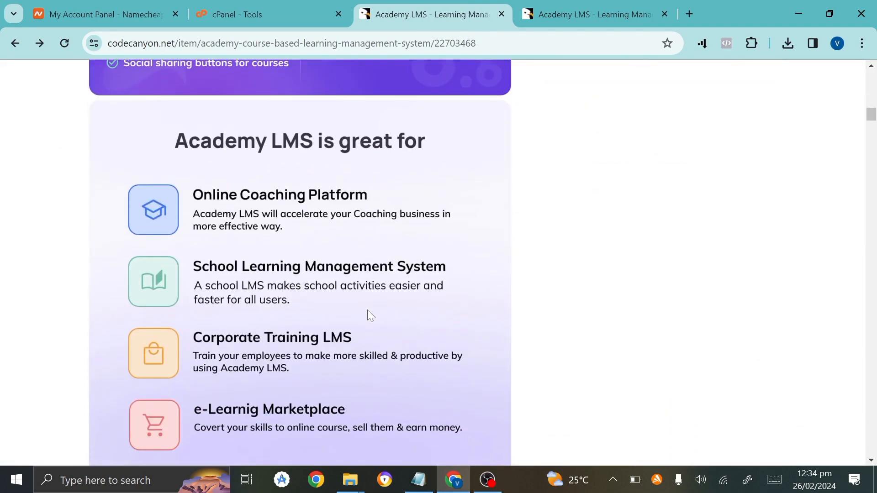
{"action": "scroll", "coordinate": [369, 315], "scroll_direction": "down", "scroll_amount": 1}
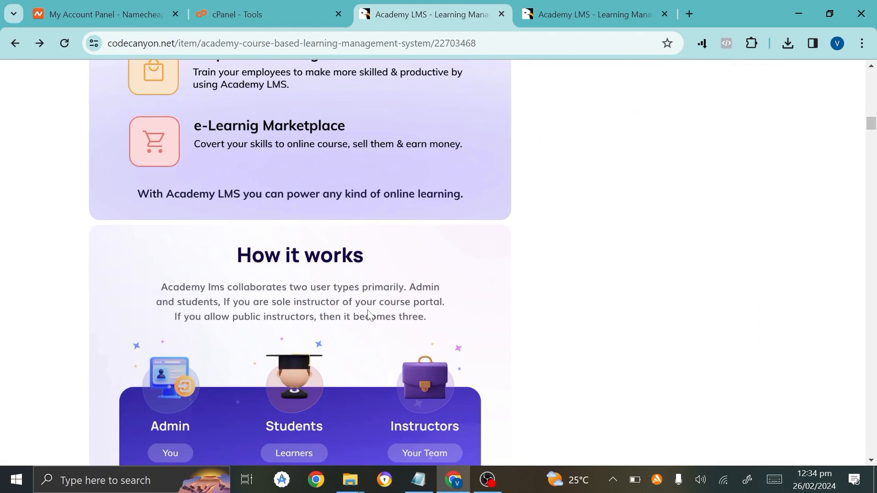
Cycle browser tabs from CodeCanyon to the cPanel Tools tab.
{"action": "key", "text": "ctrl+1"}
{"action": "key", "text": "ctrl+2"}
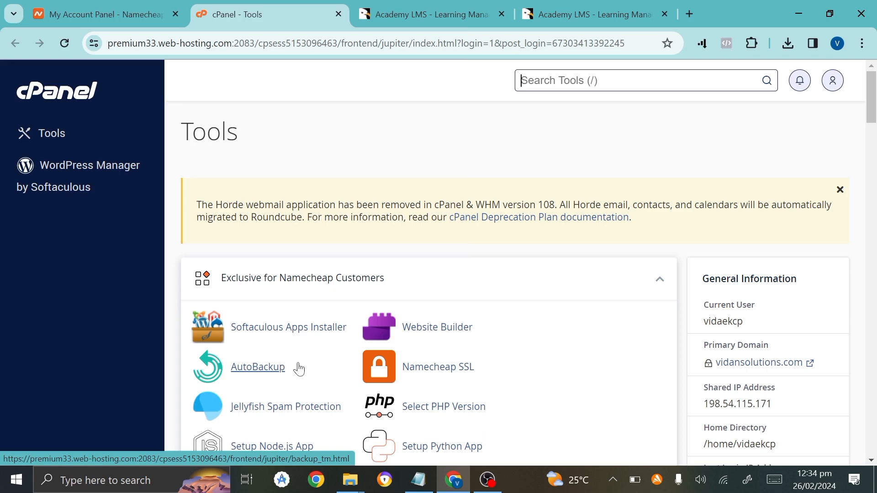
Search the cPanel tools for 'fil' and open File Manager.
{"action": "key", "text": "slash"}
{"action": "type", "text": "fil"}
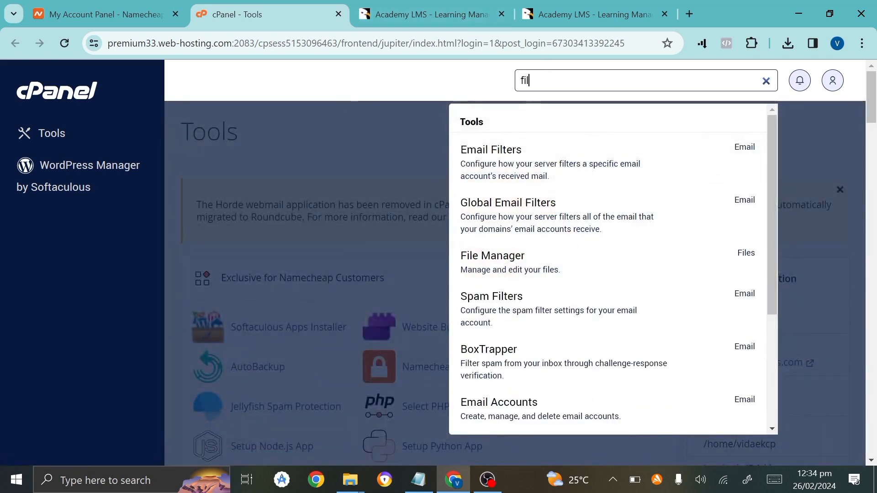
{"action": "left_click", "coordinate": [472, 257]}
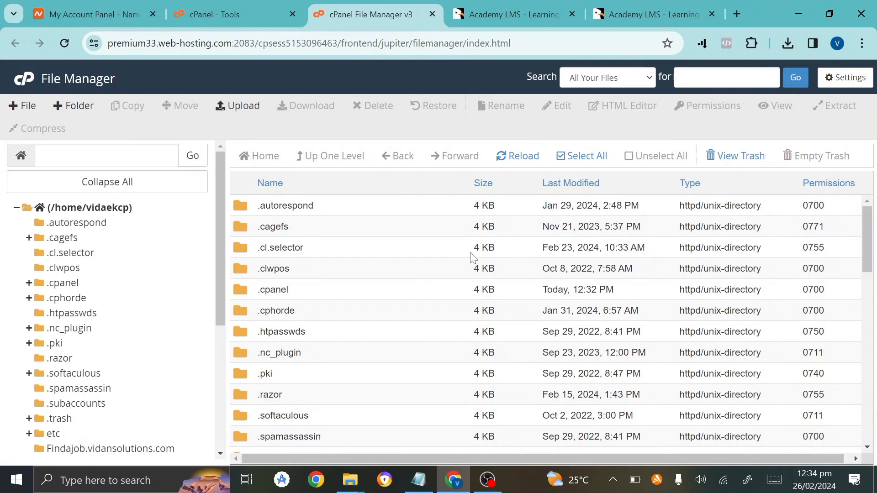
Select the ziflitestudio.com folder in the File Manager folder tree.
{"action": "scroll", "coordinate": [367, 294], "scroll_direction": "down", "scroll_amount": 3}
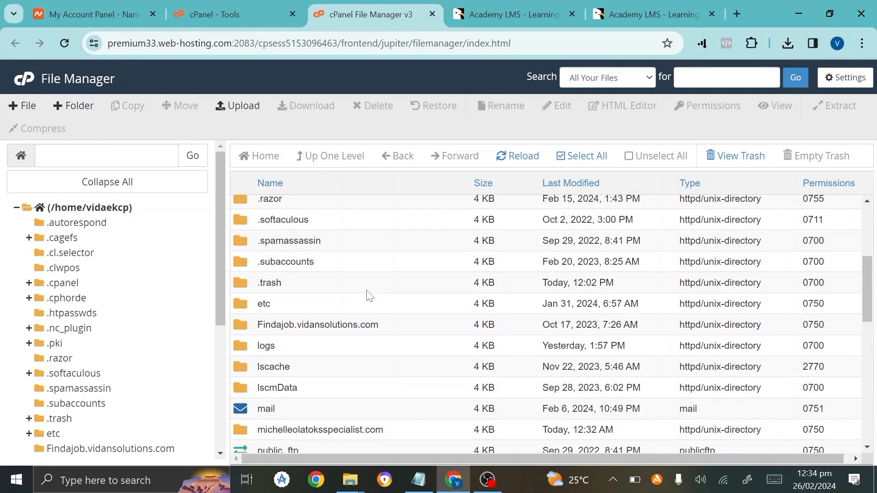
{"action": "scroll", "coordinate": [367, 295], "scroll_direction": "down", "scroll_amount": 5}
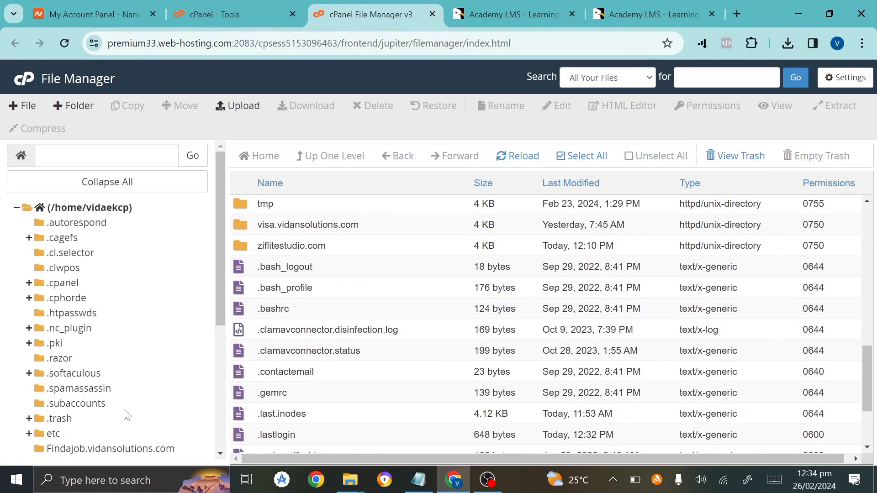
{"action": "scroll", "coordinate": [127, 415], "scroll_direction": "down", "scroll_amount": 5}
{"action": "left_click", "coordinate": [88, 418]}
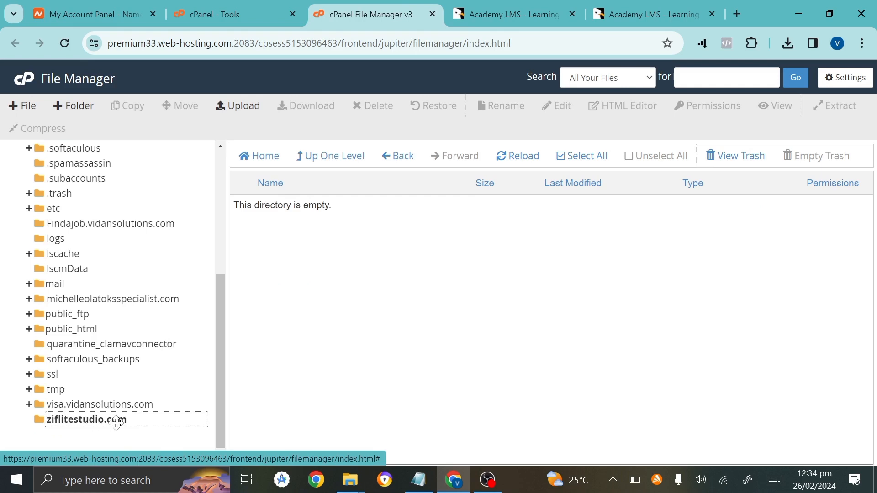
{"action": "scroll", "coordinate": [110, 268], "scroll_direction": "up", "scroll_amount": 5}
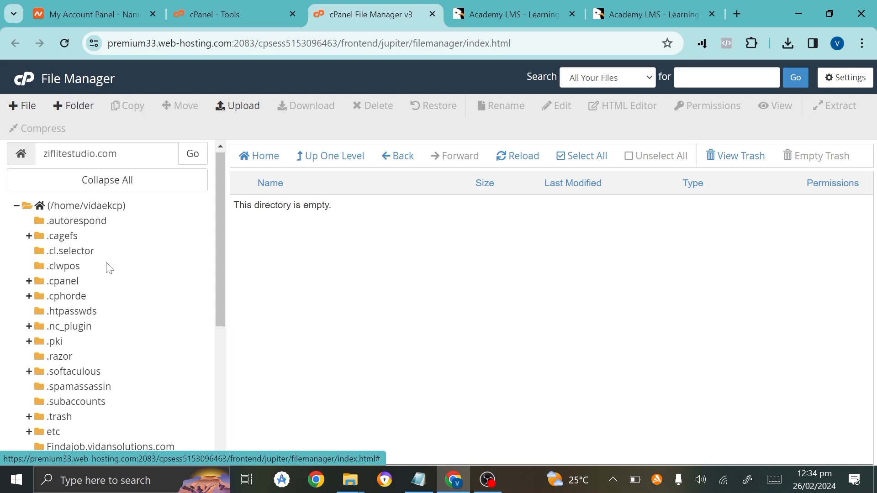
{"action": "scroll", "coordinate": [30, 367], "scroll_direction": "down", "scroll_amount": 5}
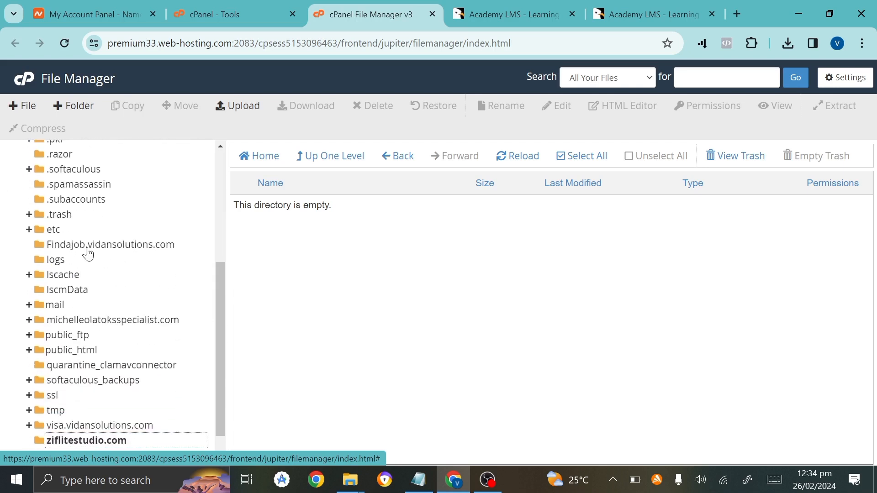
{"action": "scroll", "coordinate": [89, 253], "scroll_direction": "up", "scroll_amount": 3}
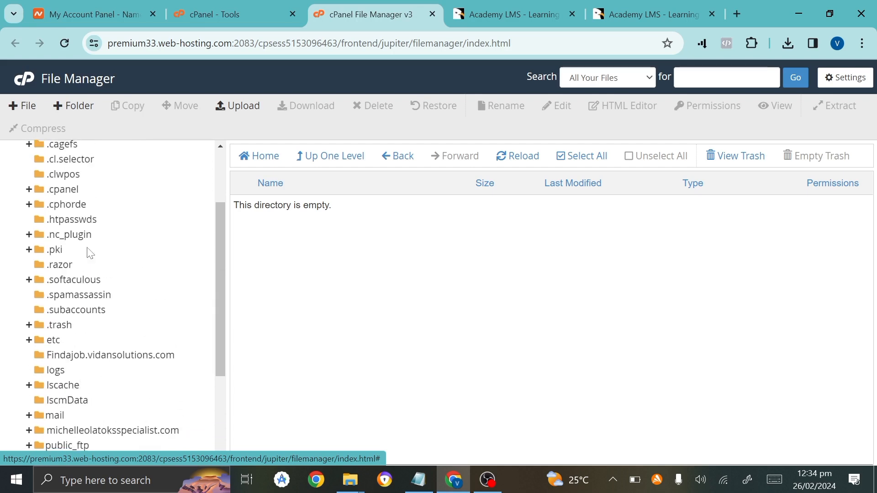
{"action": "scroll", "coordinate": [90, 253], "scroll_direction": "up", "scroll_amount": 3}
{"action": "scroll", "coordinate": [89, 254], "scroll_direction": "down", "scroll_amount": 6}
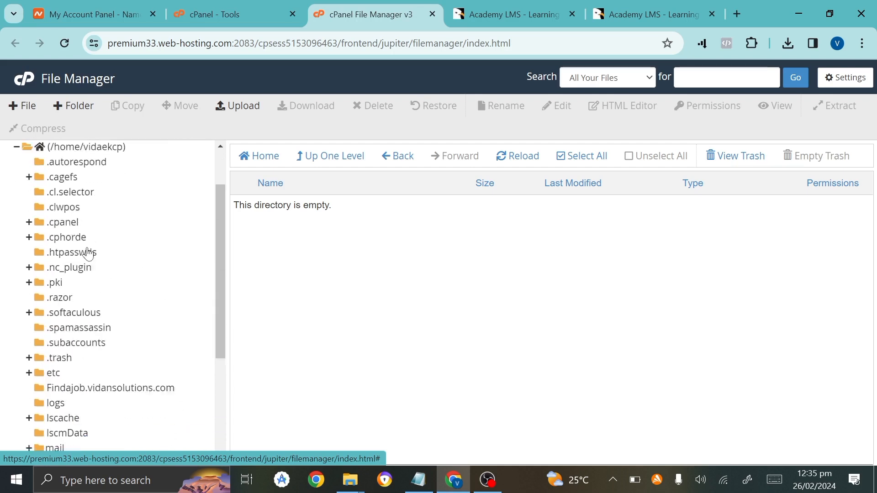
{"action": "scroll", "coordinate": [67, 205], "scroll_direction": "up", "scroll_amount": 5}
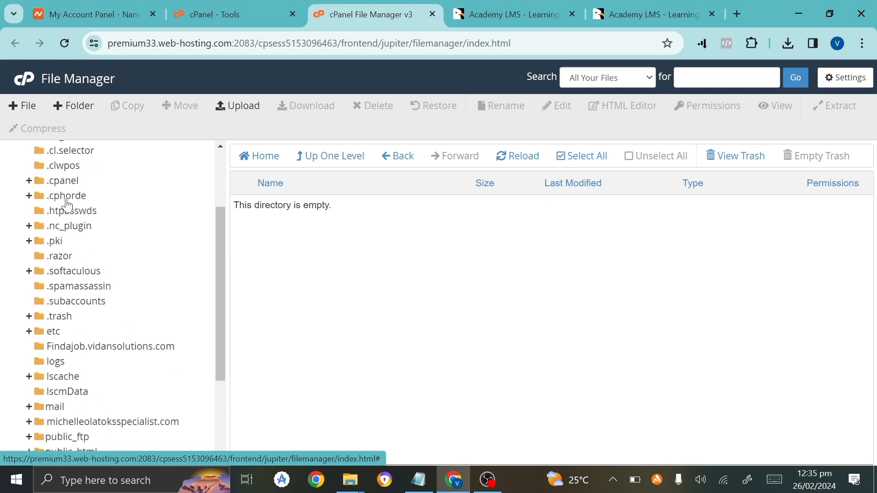
{"action": "scroll", "coordinate": [67, 206], "scroll_direction": "up", "scroll_amount": 1}
Go to the home directory, open public_html, then the ziflitestudio.com folder.
{"action": "left_click", "coordinate": [68, 203]}
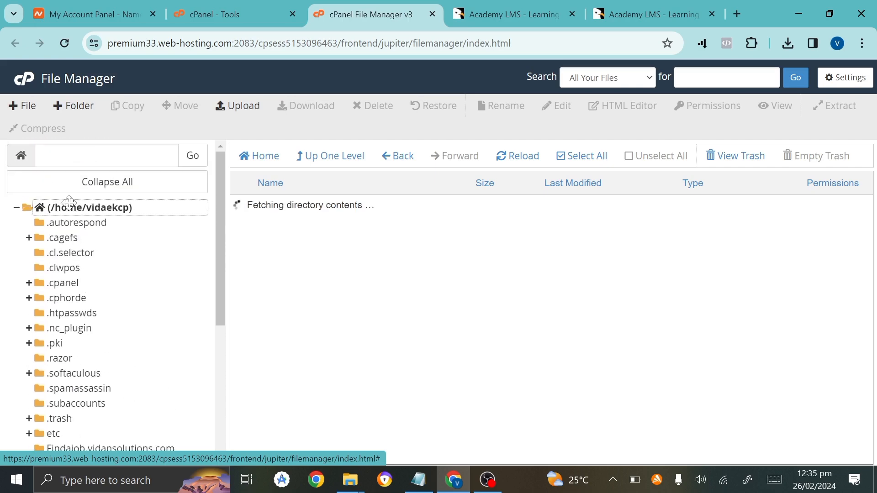
{"action": "scroll", "coordinate": [349, 308], "scroll_direction": "down", "scroll_amount": 9}
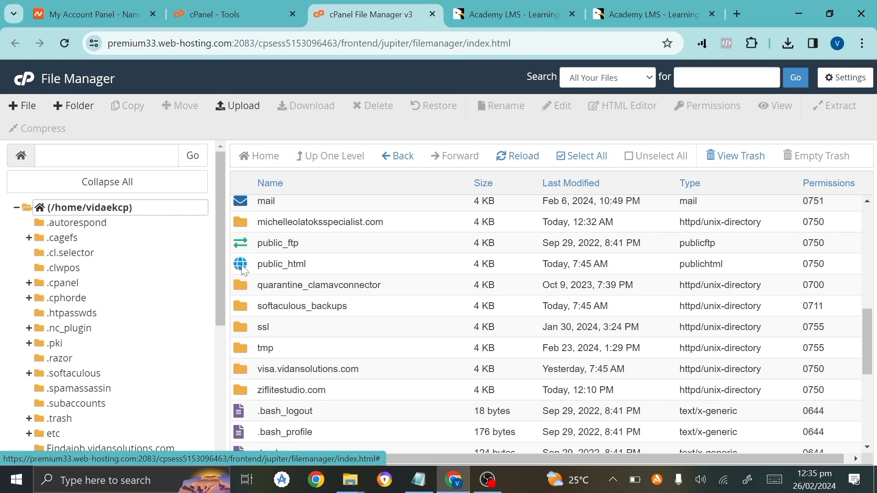
{"action": "double_click", "coordinate": [242, 268]}
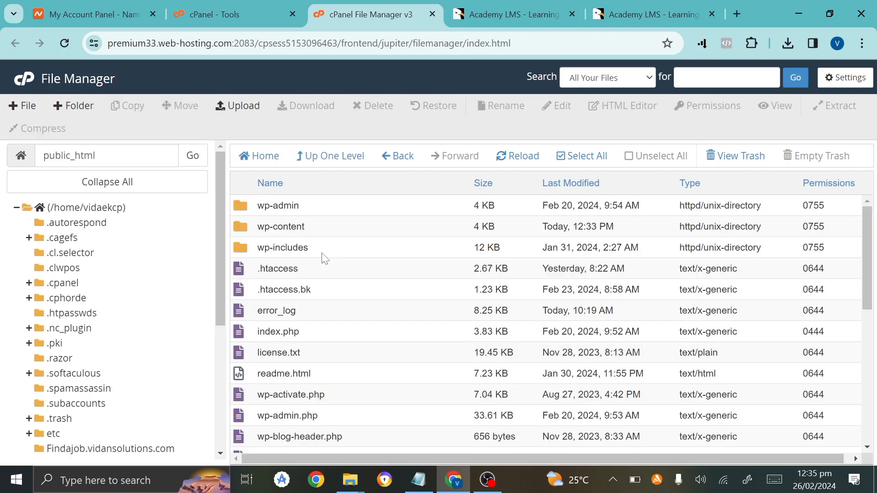
{"action": "scroll", "coordinate": [324, 258], "scroll_direction": "down", "scroll_amount": 5}
{"action": "scroll", "coordinate": [325, 263], "scroll_direction": "up", "scroll_amount": 5}
{"action": "scroll", "coordinate": [115, 380], "scroll_direction": "down", "scroll_amount": 5}
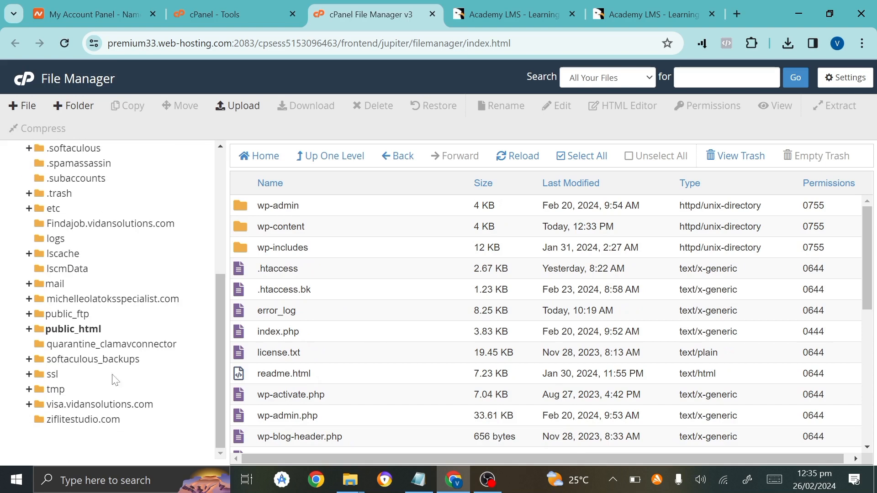
{"action": "left_click", "coordinate": [46, 420]}
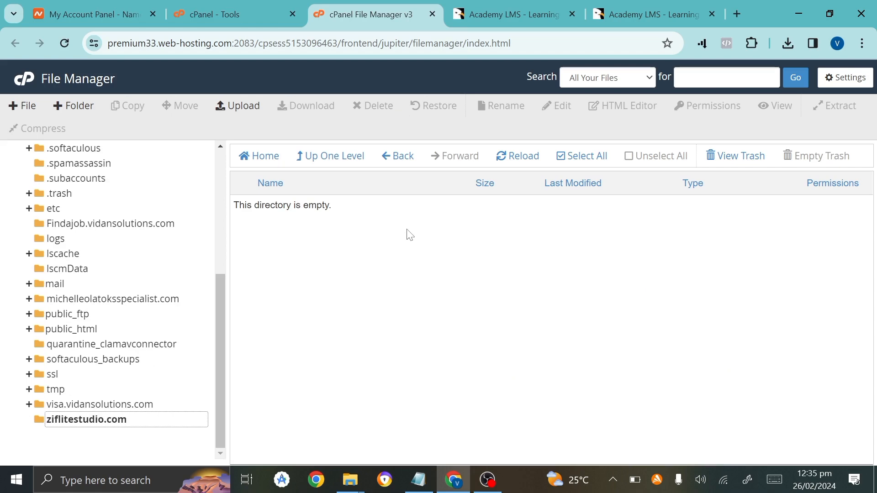
Back in the File Manager tab, reopen ziflitestudio.com through the public_html directory tree.
{"action": "left_click", "coordinate": [251, 107]}
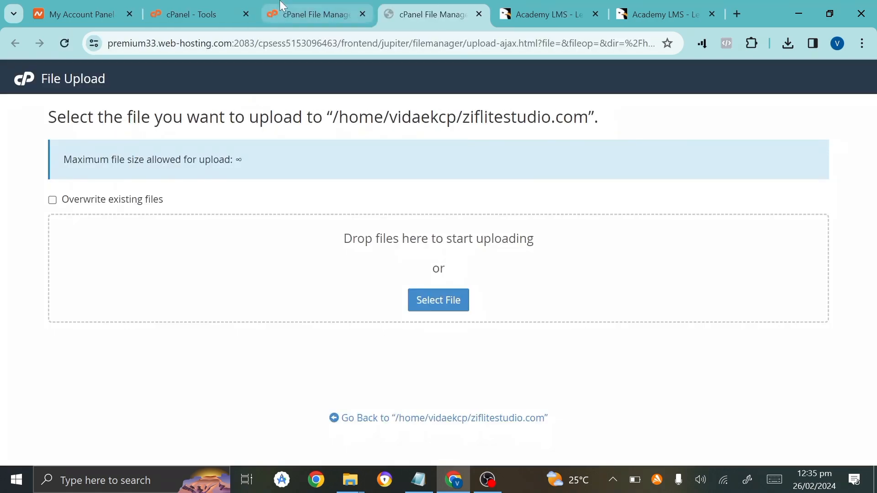
{"action": "left_click", "coordinate": [282, 5]}
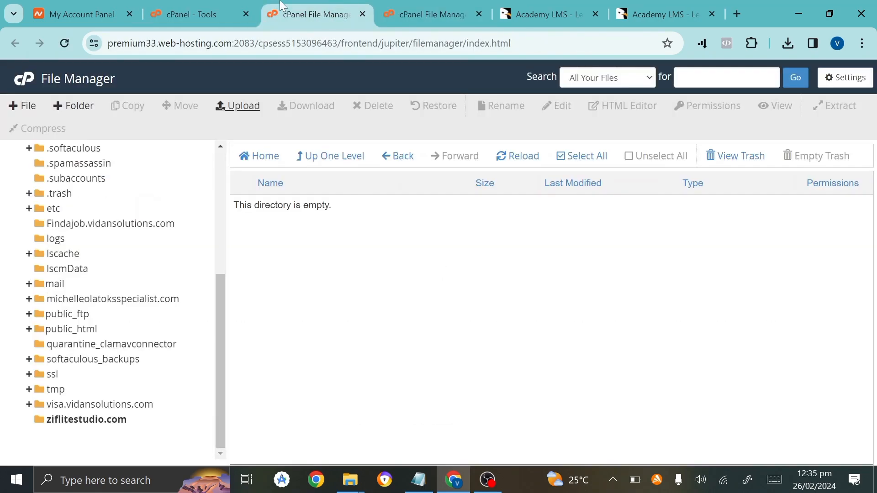
{"action": "scroll", "coordinate": [102, 309], "scroll_direction": "up", "scroll_amount": 5}
{"action": "scroll", "coordinate": [62, 283], "scroll_direction": "down", "scroll_amount": 3}
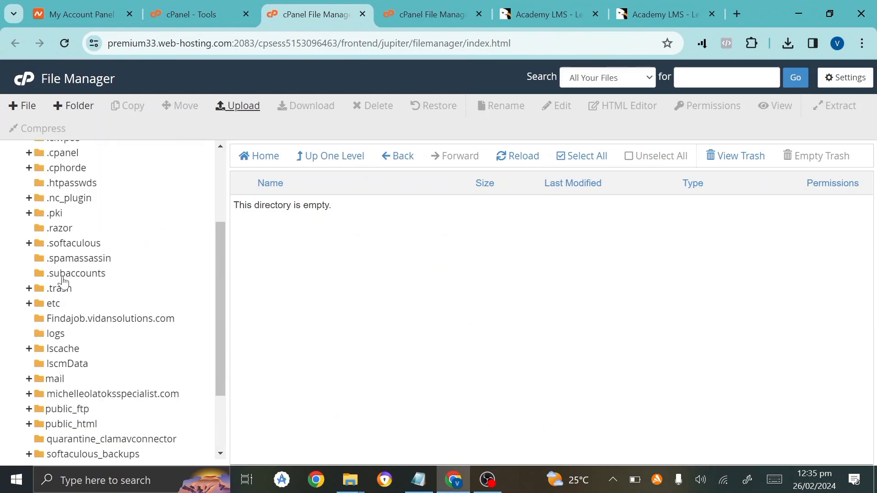
{"action": "scroll", "coordinate": [63, 283], "scroll_direction": "up", "scroll_amount": 3}
{"action": "scroll", "coordinate": [63, 284], "scroll_direction": "down", "scroll_amount": 5}
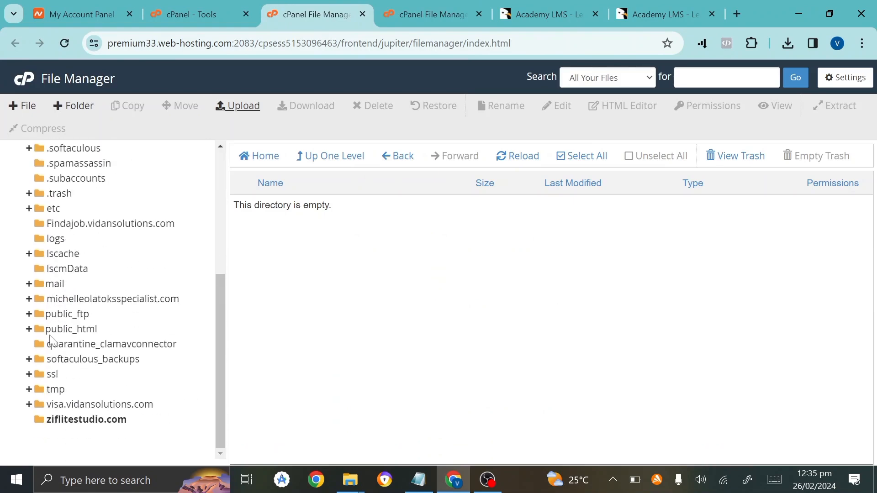
{"action": "left_click", "coordinate": [93, 334]}
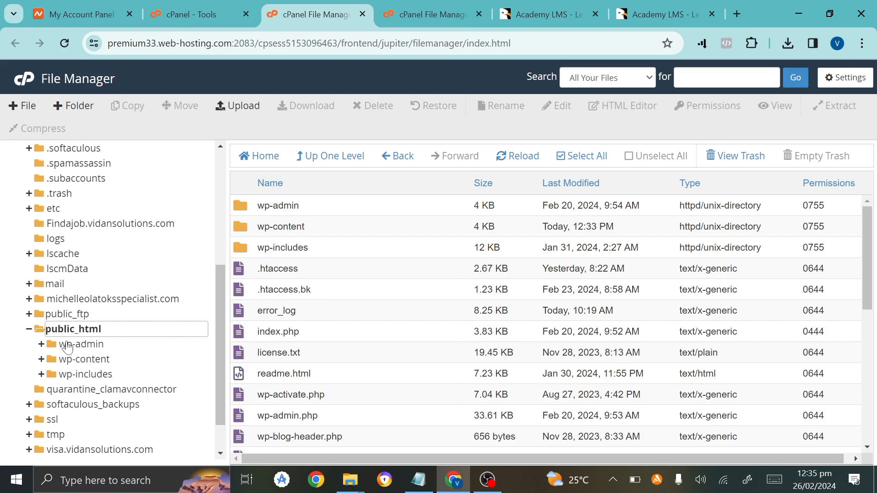
{"action": "left_click", "coordinate": [29, 329]}
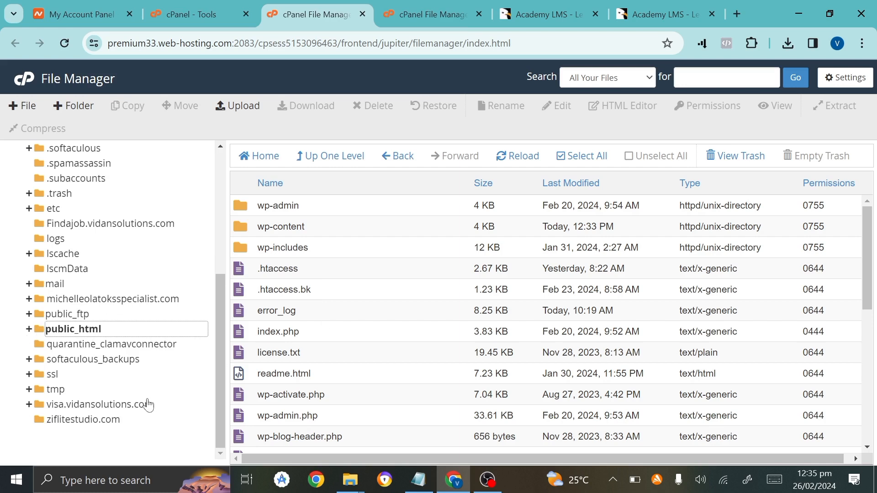
{"action": "left_click", "coordinate": [102, 420]}
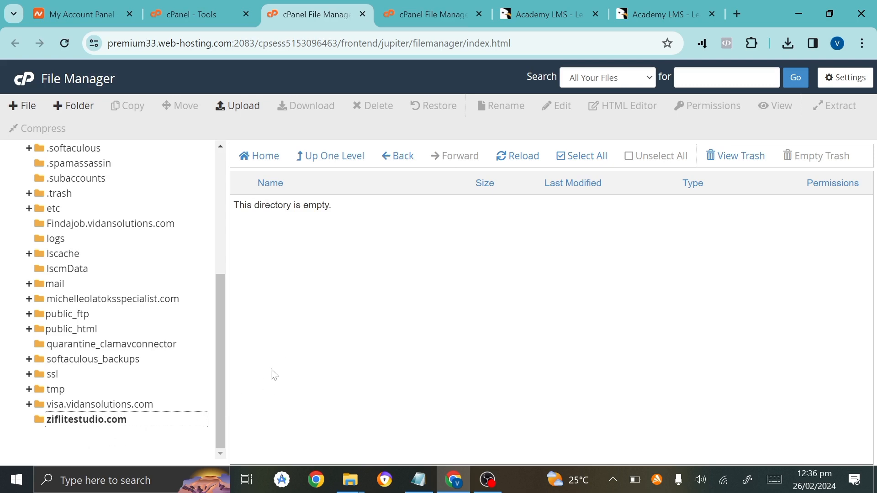
{"action": "left_click", "coordinate": [370, 304]}
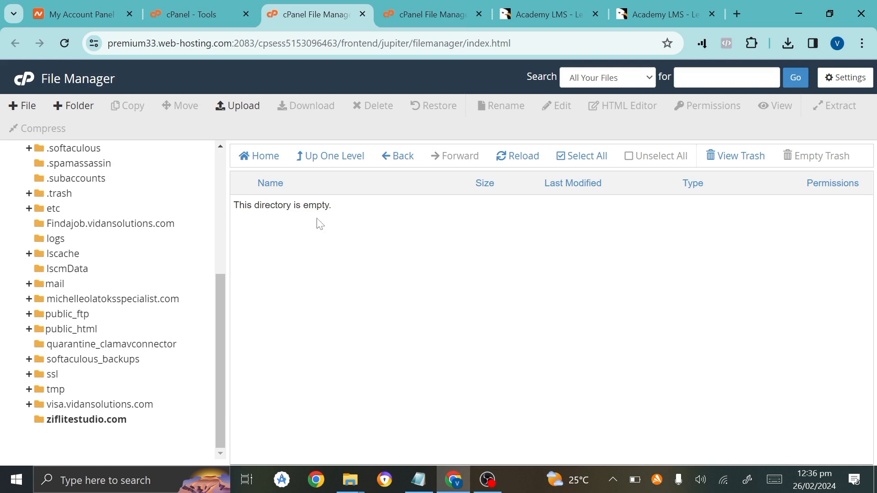
Upload the Academy-LMS zip archive into the ziflitestudio.com folder.
{"action": "left_click", "coordinate": [231, 110]}
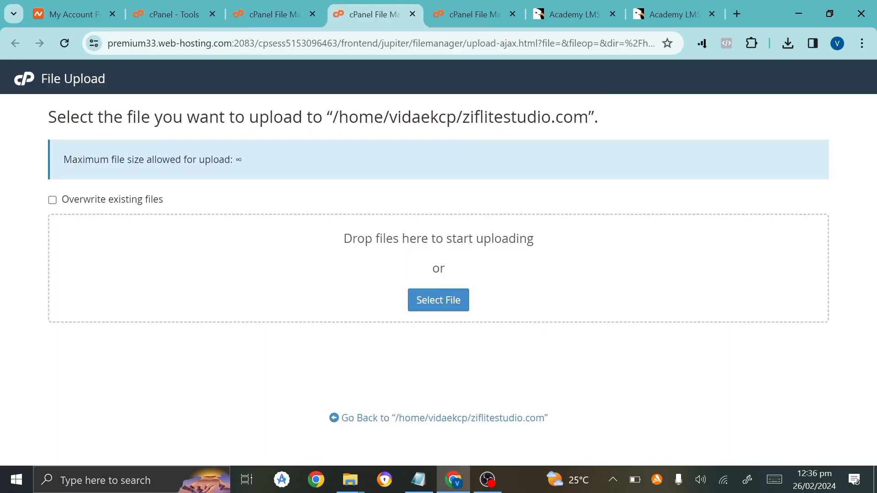
{"action": "left_click", "coordinate": [438, 297]}
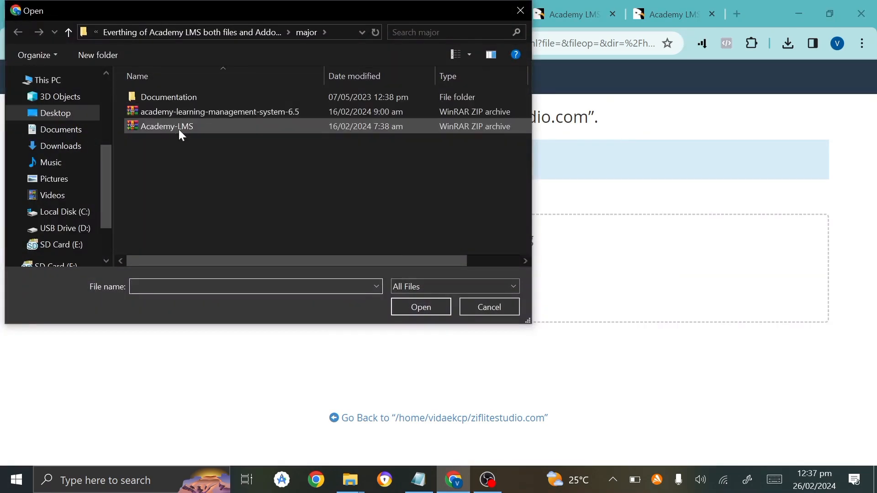
{"action": "double_click", "coordinate": [178, 128]}
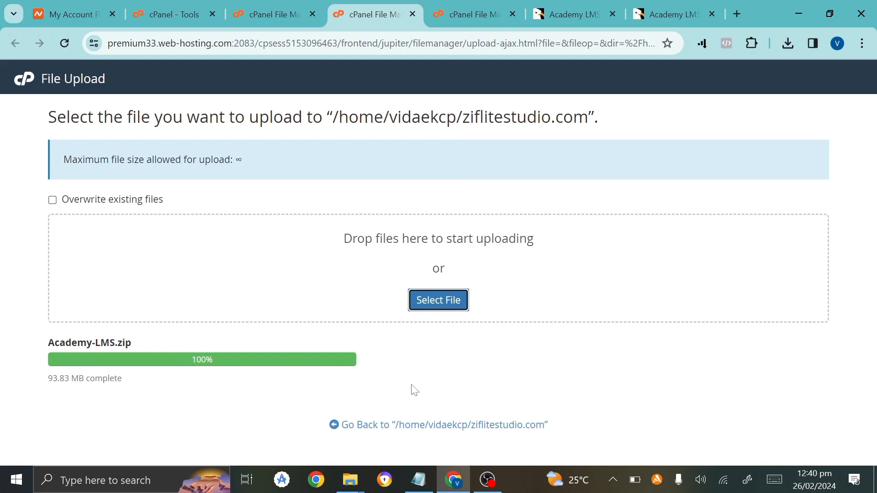
Extract Academy-LMS.zip into ziflitestudio.com and dismiss the extraction results.
{"action": "left_click", "coordinate": [446, 433]}
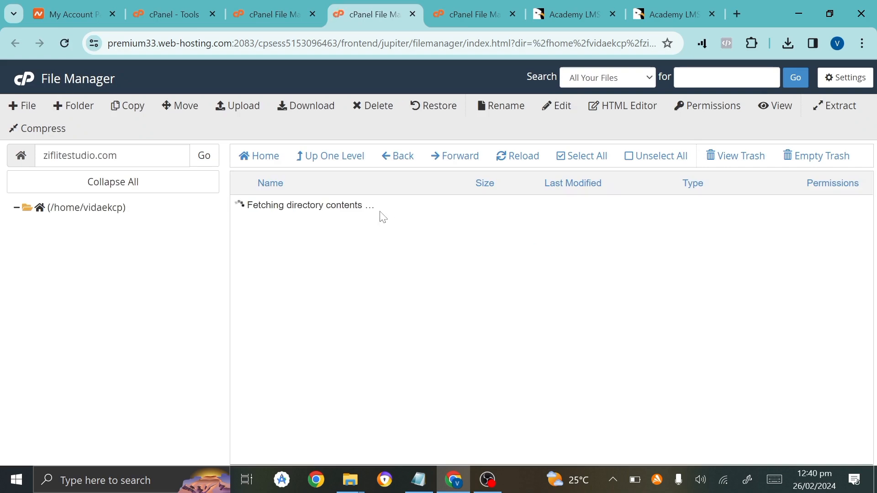
{"action": "left_click", "coordinate": [364, 216]}
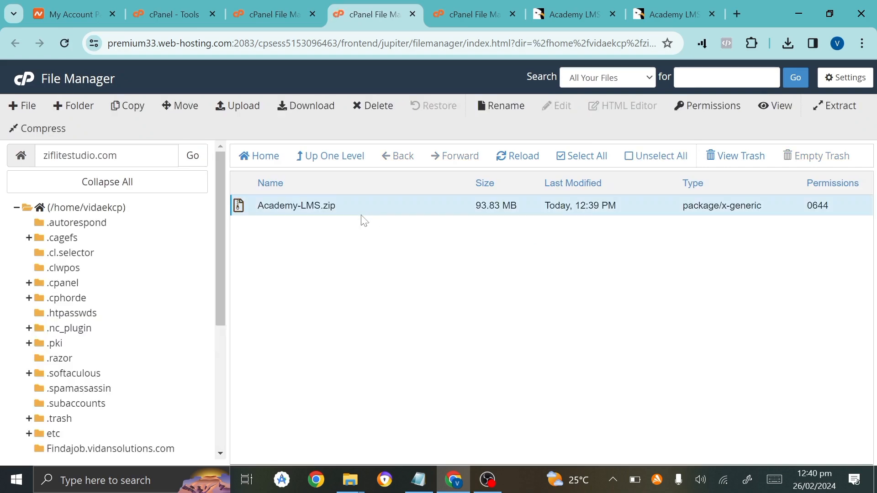
{"action": "right_click", "coordinate": [352, 213]}
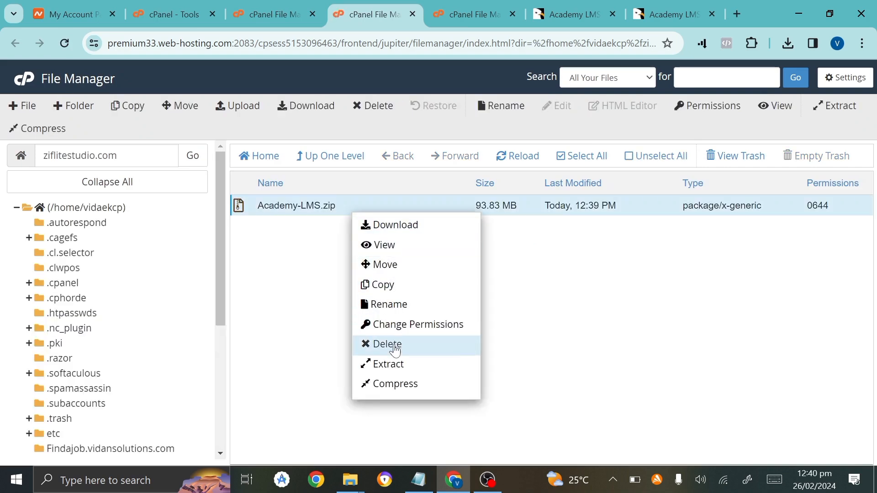
{"action": "left_click", "coordinate": [394, 368]}
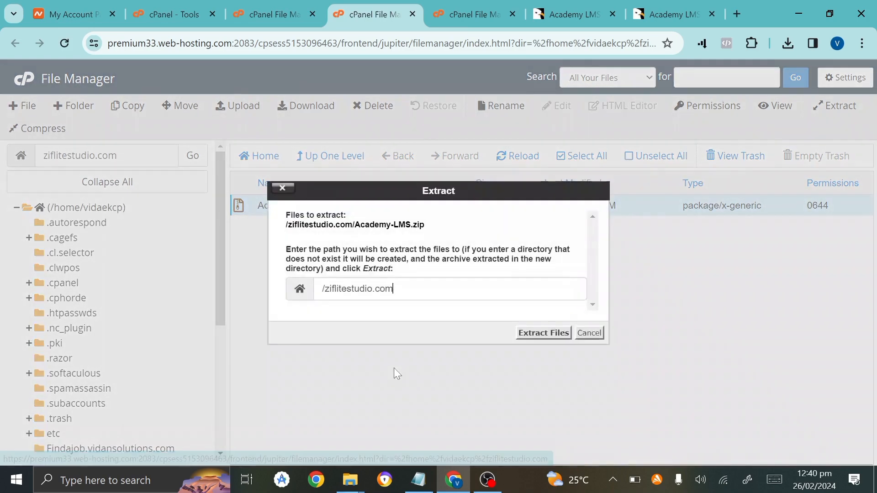
{"action": "left_click", "coordinate": [526, 337]}
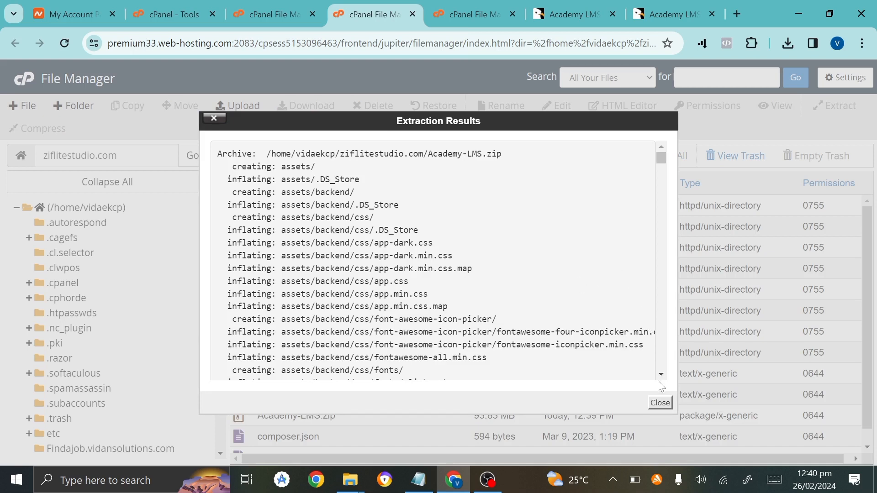
{"action": "left_click", "coordinate": [659, 403]}
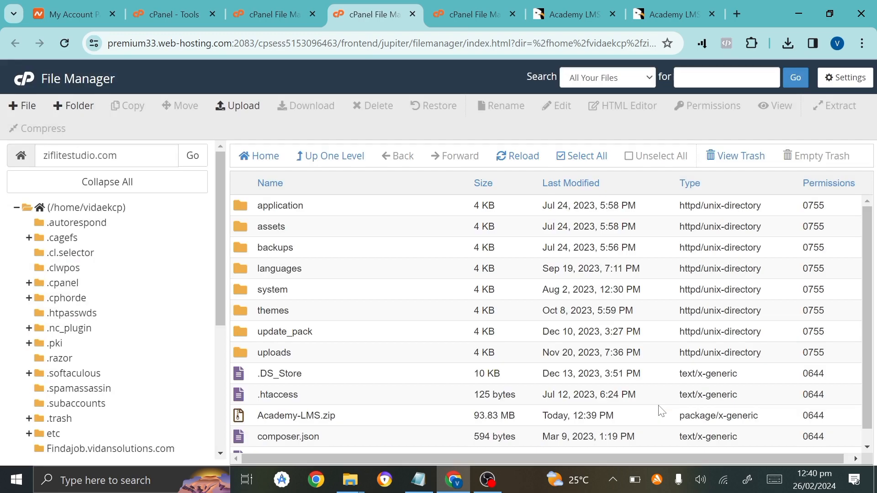
{"action": "scroll", "coordinate": [348, 412], "scroll_direction": "down", "scroll_amount": 1}
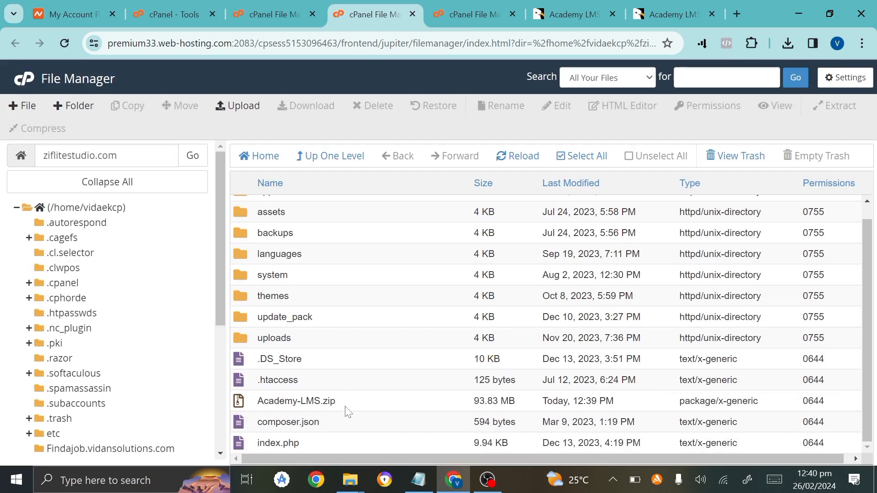
{"action": "scroll", "coordinate": [348, 412], "scroll_direction": "up", "scroll_amount": 1}
{"action": "scroll", "coordinate": [348, 412], "scroll_direction": "down", "scroll_amount": 1}
{"action": "scroll", "coordinate": [358, 245], "scroll_direction": "up", "scroll_amount": 1}
{"action": "scroll", "coordinate": [359, 244], "scroll_direction": "down", "scroll_amount": 1}
Load ziflitestudio.com in a new tab and place it beside the cPanel tabs.
{"action": "left_click", "coordinate": [743, 6]}
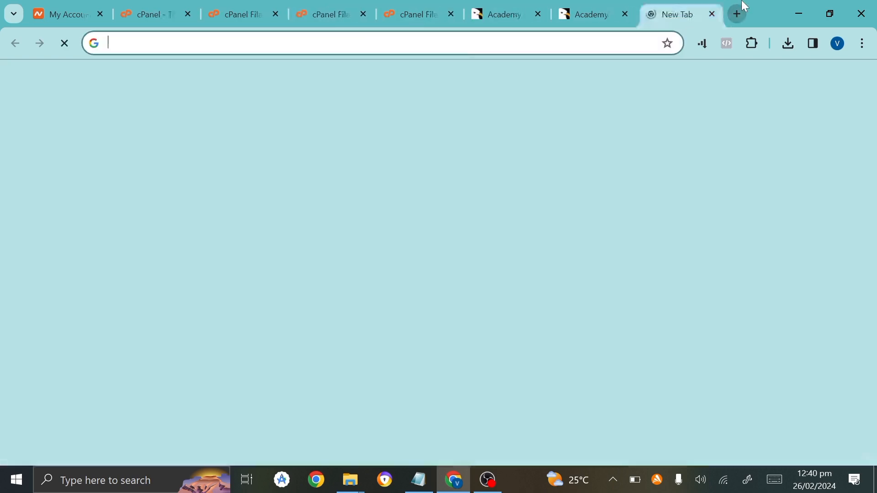
{"action": "type", "text": "ziflitestudio.com"}
{"action": "key", "text": "Return"}
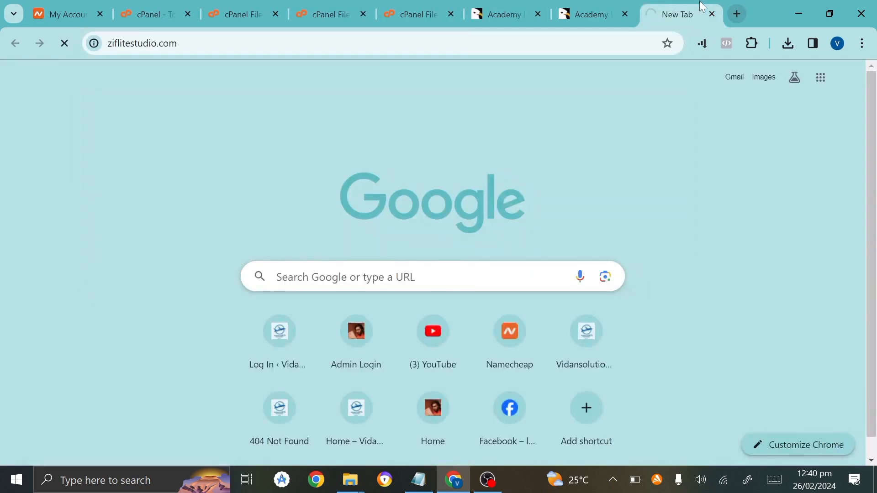
{"action": "left_click_drag", "start_coordinate": [694, 8], "coordinate": [449, 6]}
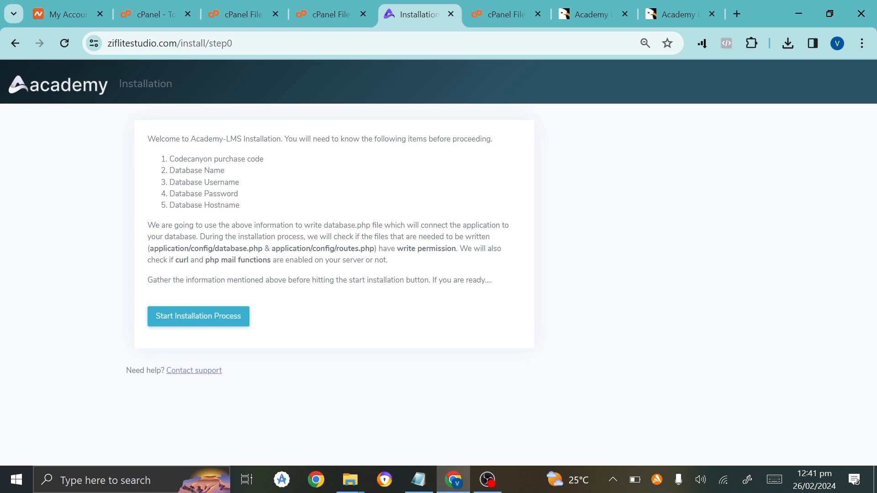
{"action": "left_click", "coordinate": [238, 4]}
Search the cPanel tools for 'data' and open MySQL Databases.
{"action": "left_click", "coordinate": [177, 5]}
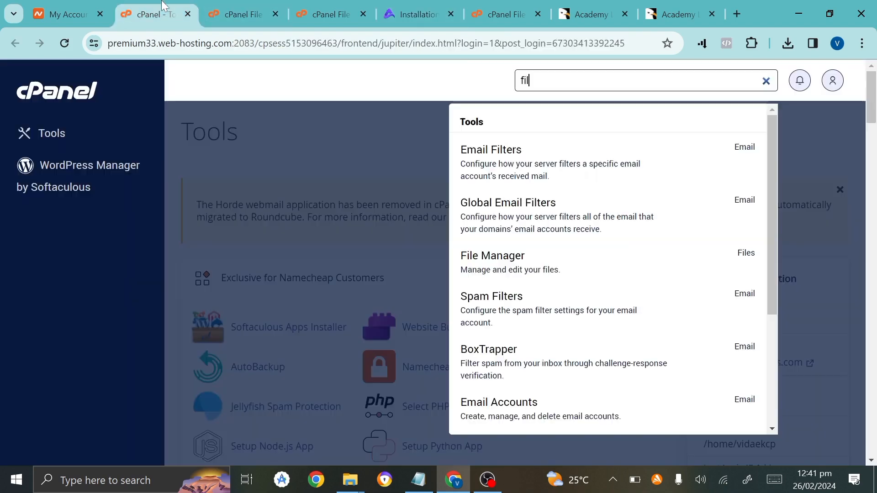
{"action": "type", "text": "e"}
{"action": "key", "text": "Return"}
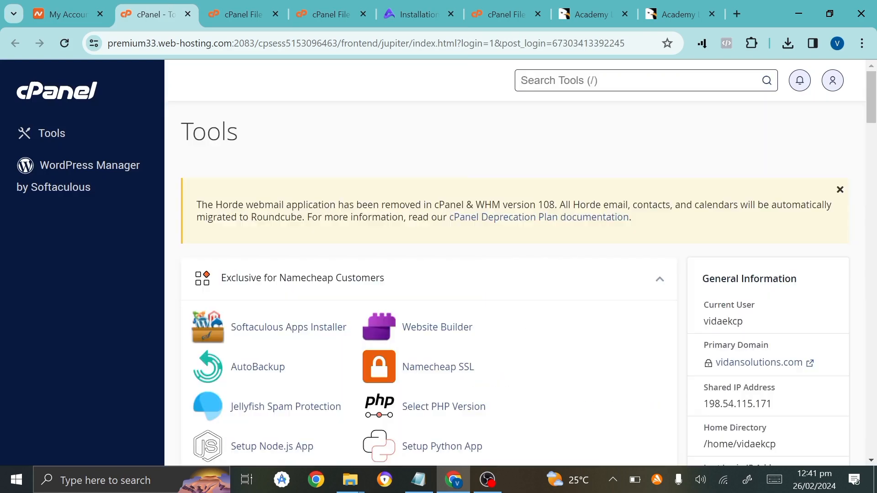
{"action": "type", "text": "data"}
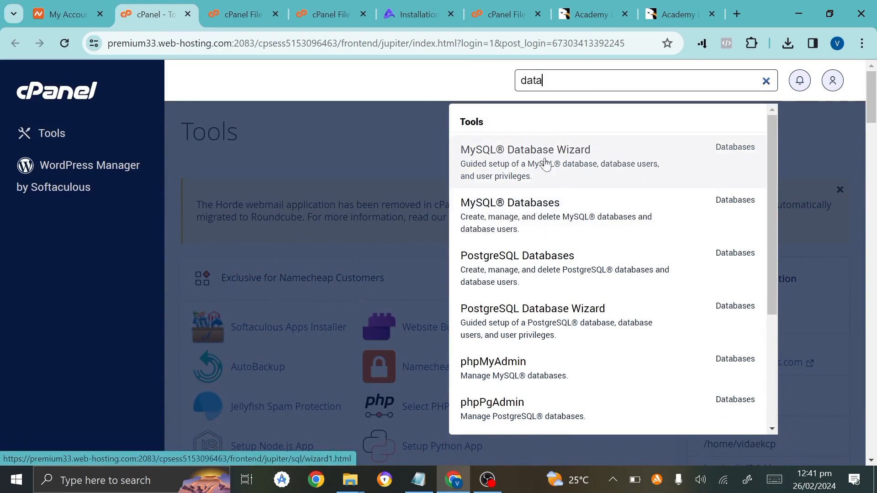
{"action": "left_click", "coordinate": [534, 207]}
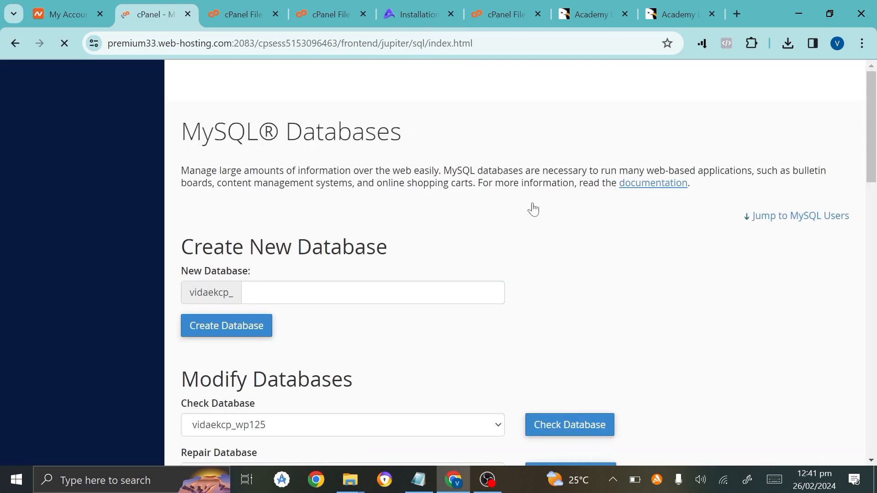
Create a new database with the suffix 777 and return to MySQL Databases.
{"action": "left_click", "coordinate": [325, 293]}
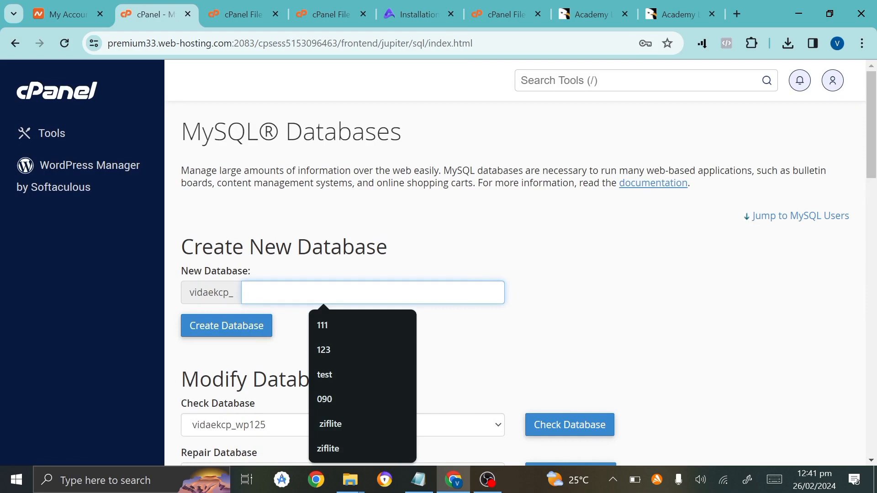
{"action": "type", "text": "00"}
{"action": "key", "text": "BackSpace"}
{"action": "key", "text": "BackSpace"}
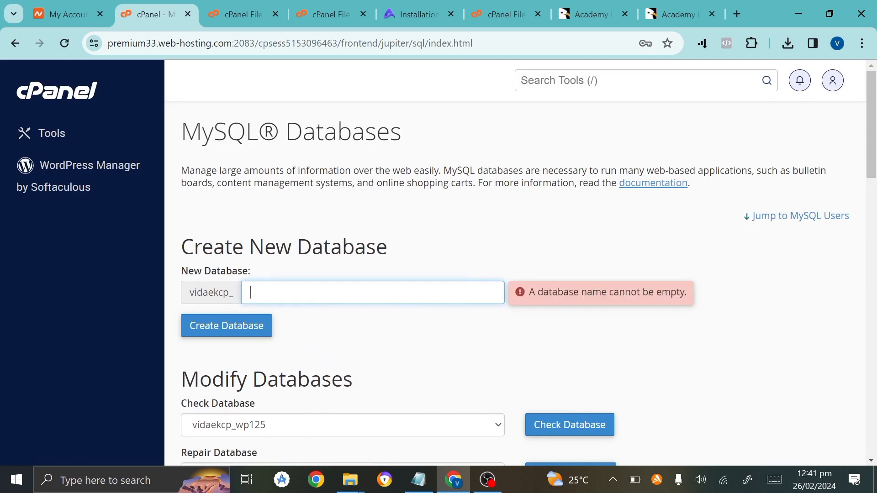
{"action": "type", "text": "777"}
{"action": "left_click", "coordinate": [232, 339]}
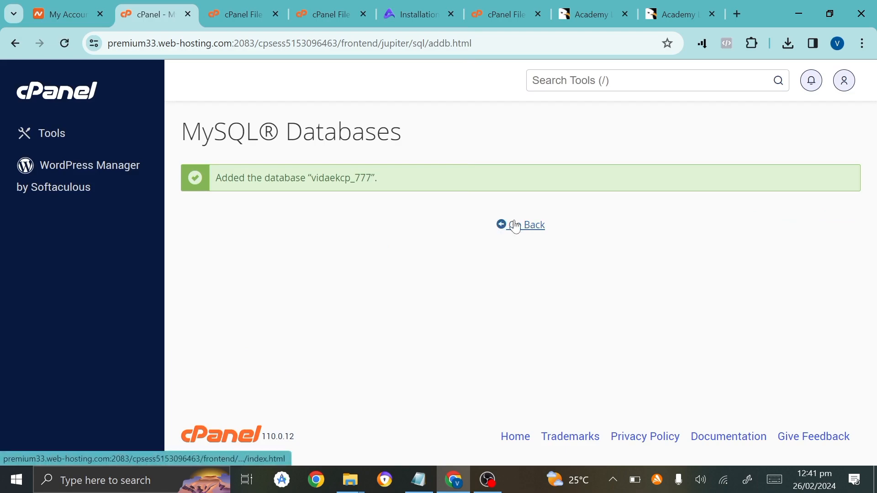
{"action": "left_click", "coordinate": [514, 226]}
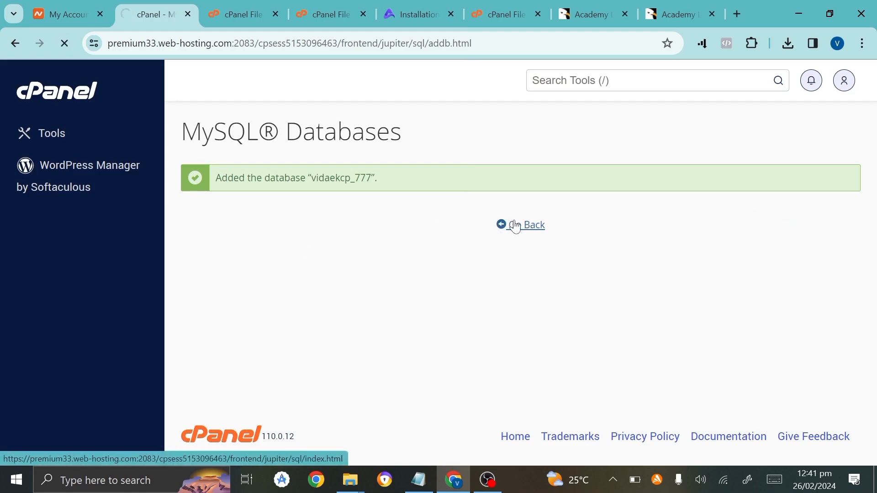
{"action": "scroll", "coordinate": [409, 327], "scroll_direction": "down", "scroll_amount": 10}
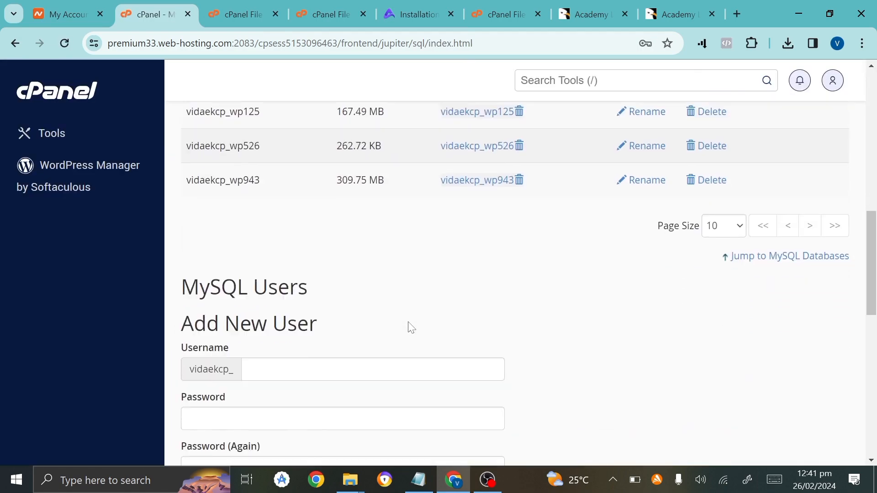
Enter 777 as the new MySQL username, then generate a strong password and copy it.
{"action": "scroll", "coordinate": [411, 327], "scroll_direction": "down", "scroll_amount": 3}
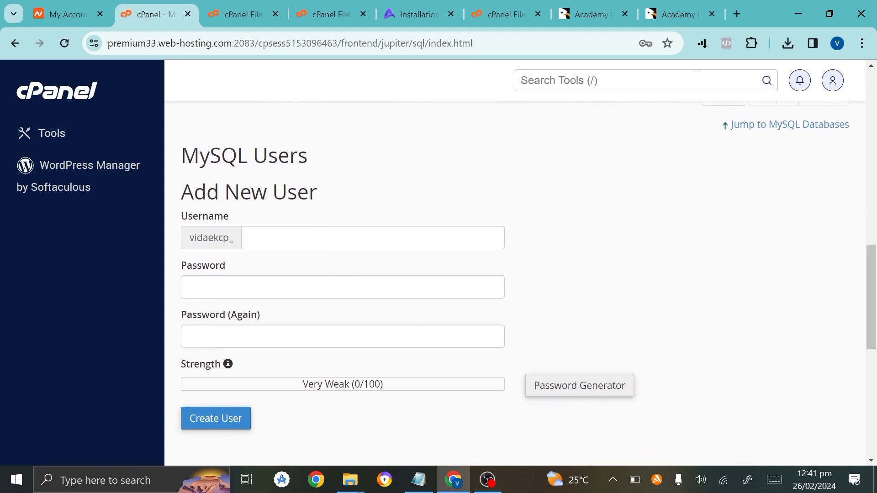
{"action": "left_click", "coordinate": [312, 237]}
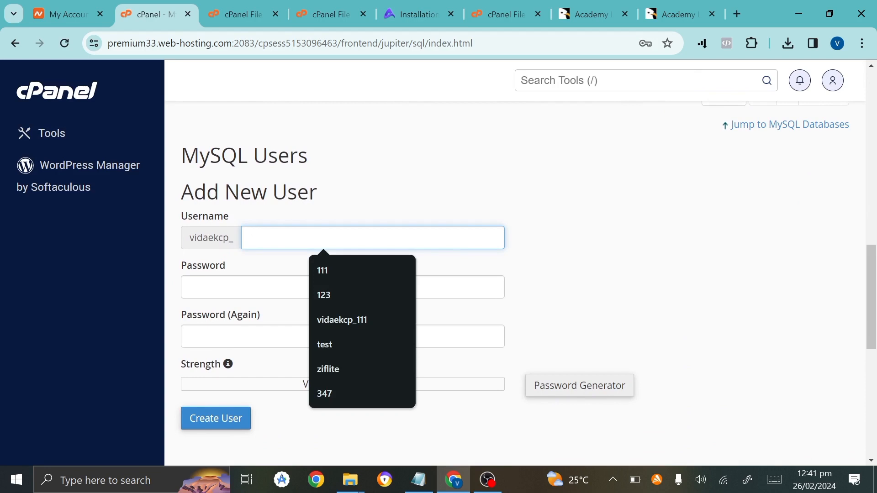
{"action": "type", "text": "777"}
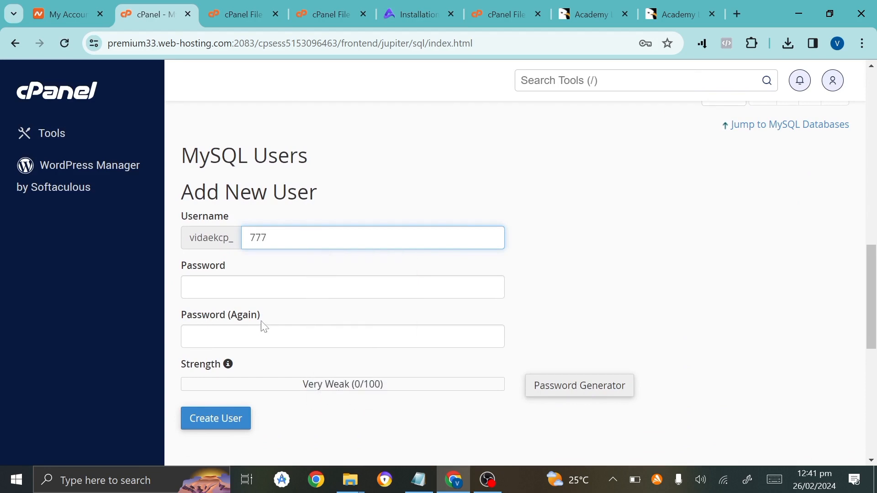
{"action": "left_click", "coordinate": [540, 396]}
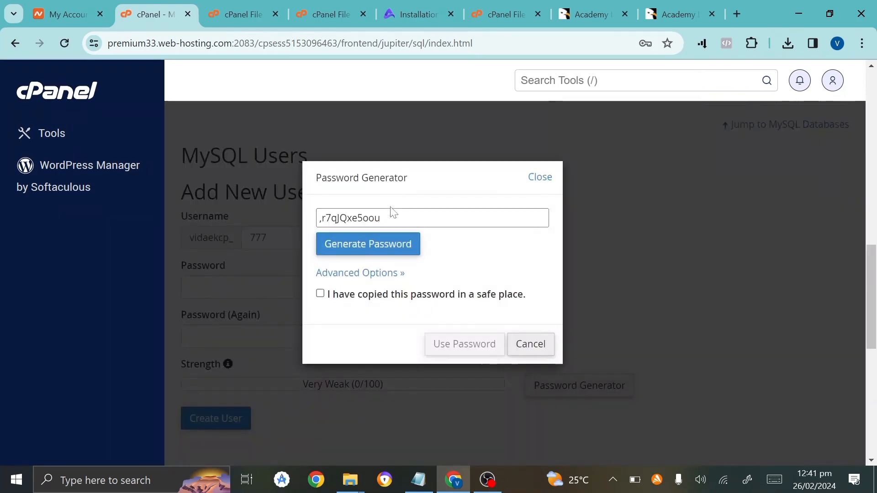
{"action": "key", "text": "ctrl+a"}
{"action": "key", "text": "ctrl+c"}
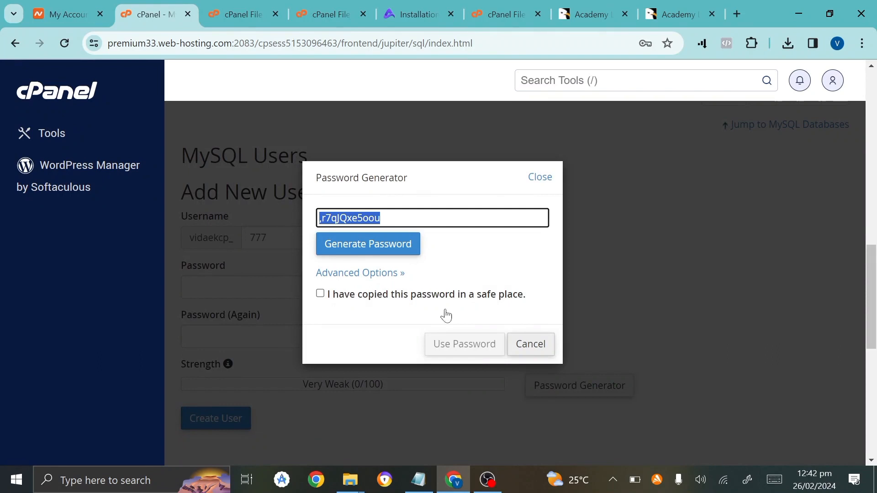
{"action": "left_click", "coordinate": [418, 479]}
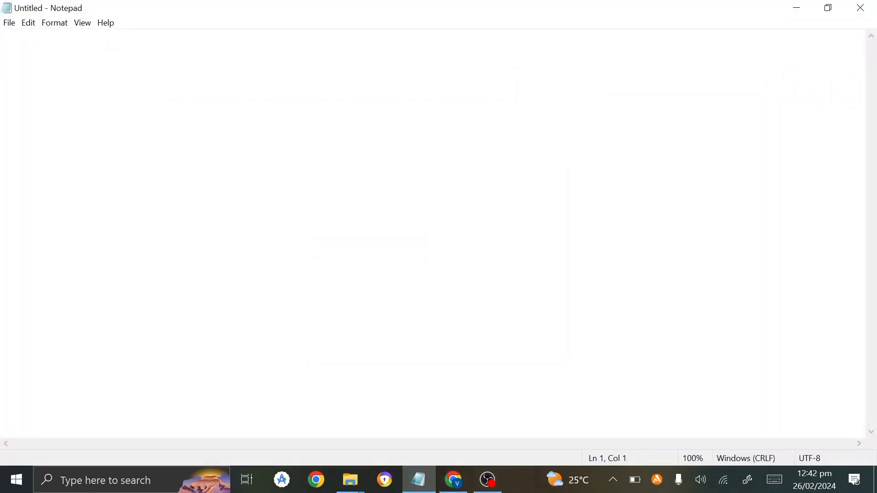
Paste the generated password into Notepad on its own line below some blank lines.
{"action": "key", "text": "ctrl+v"}
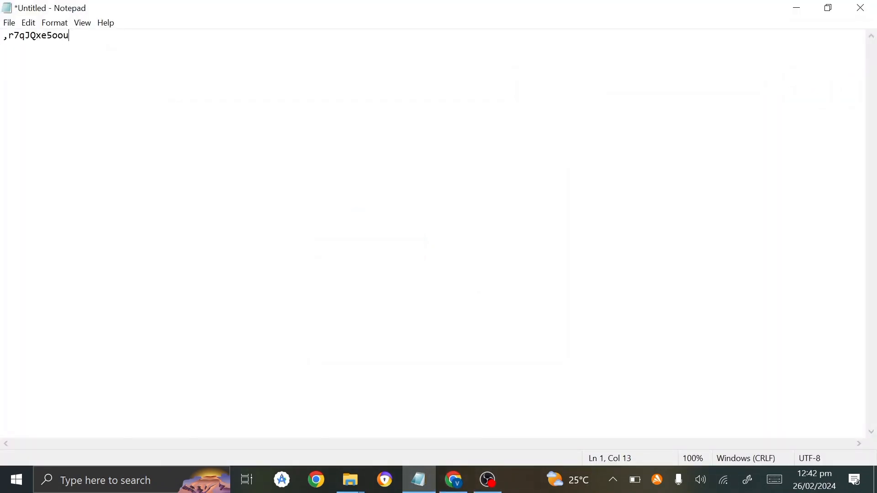
{"action": "key", "text": "ctrl+a"}
{"action": "key", "text": "ctrl+c"}
{"action": "key", "text": "BackSpace"}
{"action": "key", "text": "Return"}
{"action": "key", "text": "Return"}
{"action": "key", "text": "Return"}
{"action": "key", "text": "ctrl+v"}
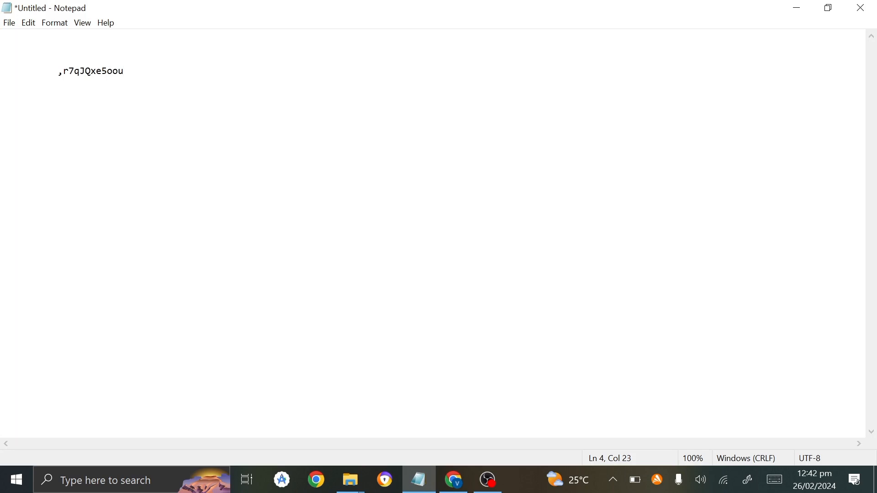
{"action": "left_click", "coordinate": [454, 480]}
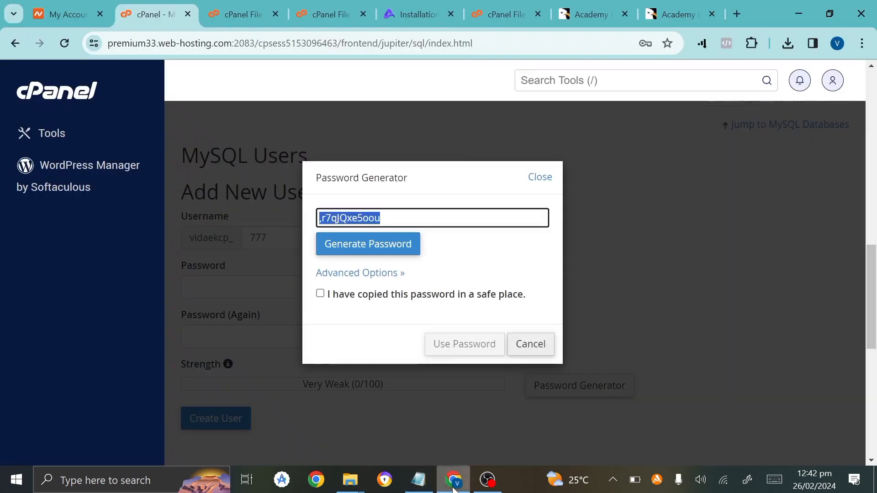
Confirm the password is saved, apply it, create user 777, and go back to MySQL Databases.
{"action": "left_click", "coordinate": [320, 293]}
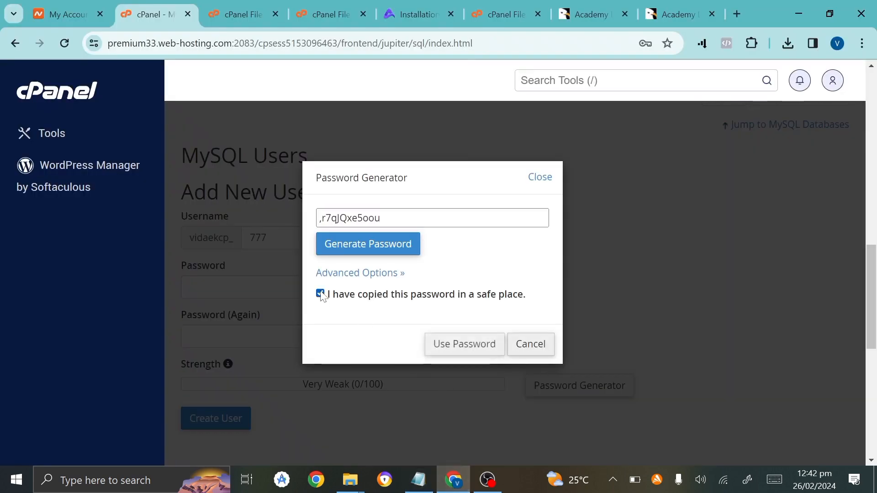
{"action": "left_click", "coordinate": [471, 352]}
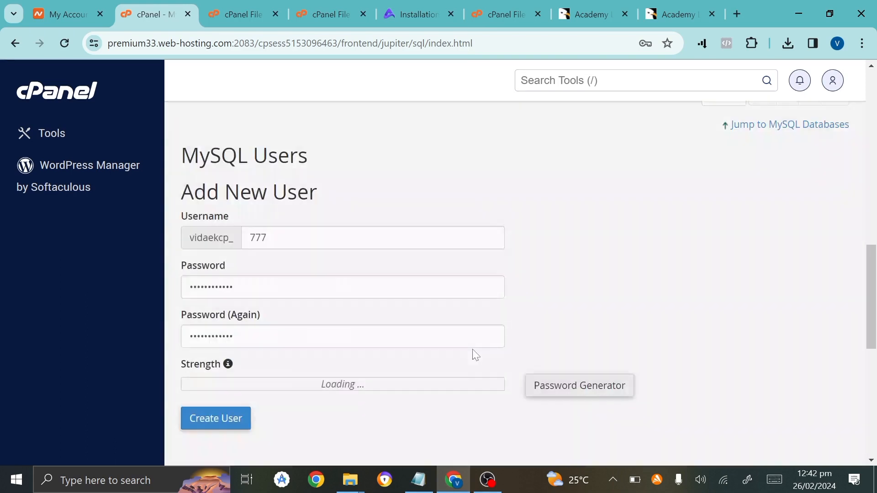
{"action": "left_click", "coordinate": [231, 422]}
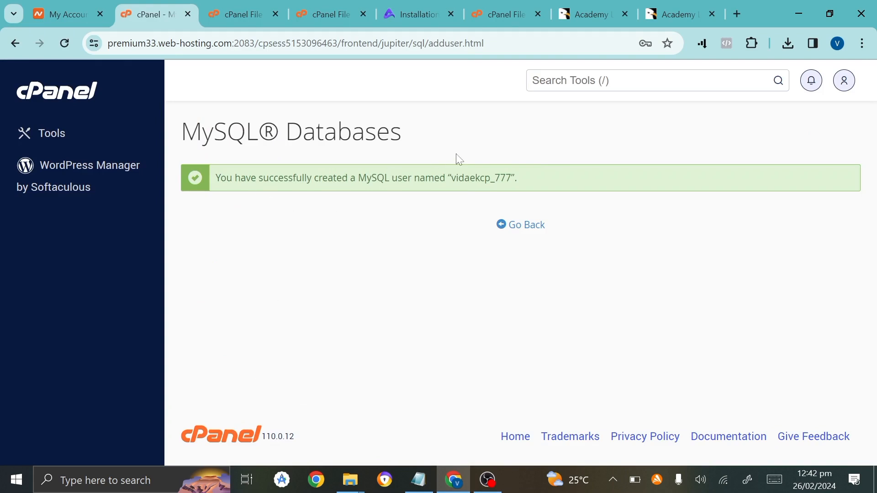
{"action": "left_click", "coordinate": [513, 227]}
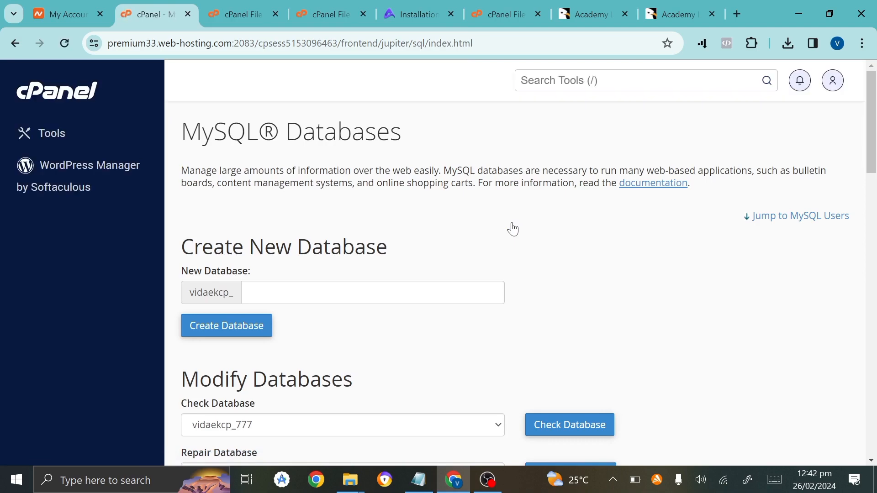
Add user vidaekcp_777 to database vidaekcp_777 with ALL PRIVILEGES and save the changes.
{"action": "scroll", "coordinate": [513, 229], "scroll_direction": "down", "scroll_amount": 14}
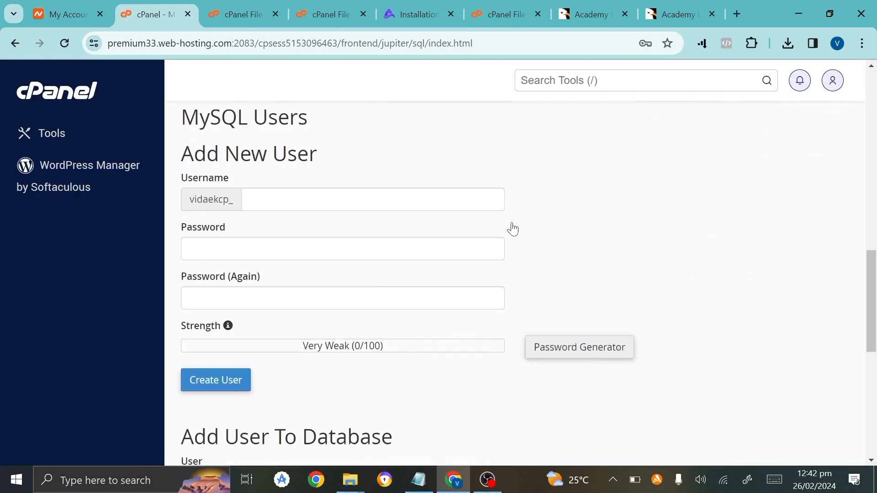
{"action": "scroll", "coordinate": [512, 228], "scroll_direction": "down", "scroll_amount": 1}
{"action": "scroll", "coordinate": [512, 228], "scroll_direction": "down", "scroll_amount": 6}
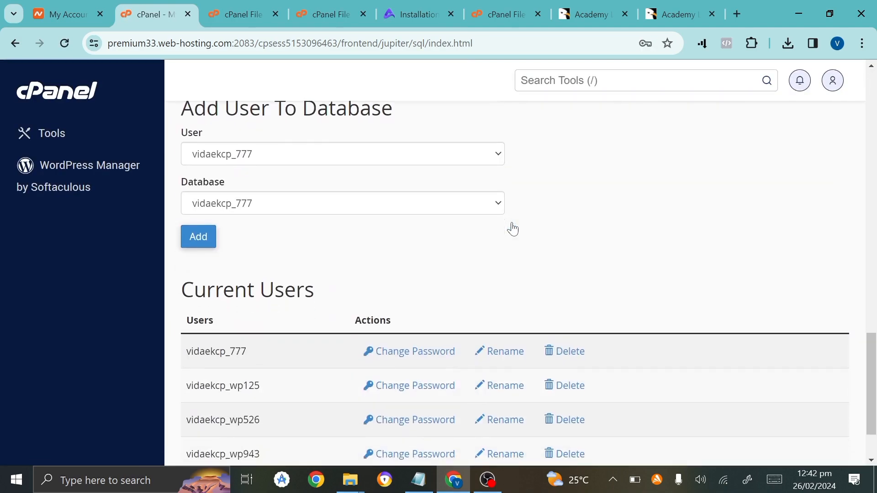
{"action": "scroll", "coordinate": [513, 228], "scroll_direction": "up", "scroll_amount": 2}
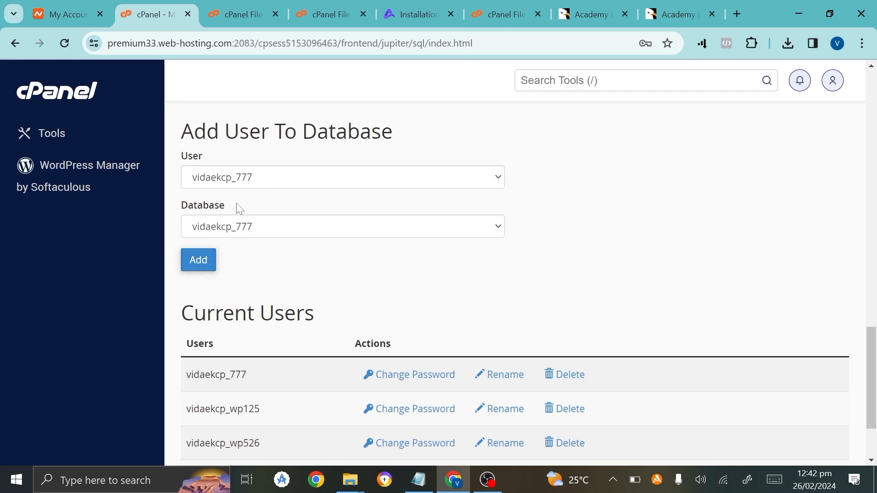
{"action": "left_click", "coordinate": [199, 267]}
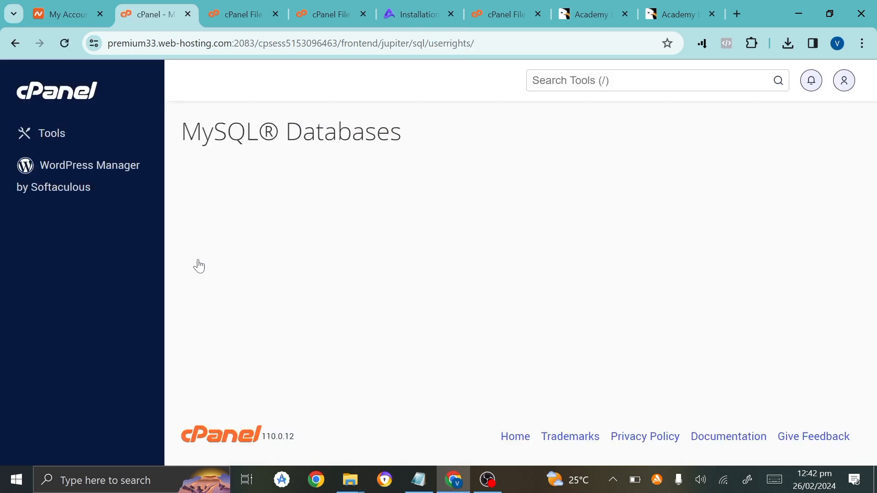
{"action": "left_click", "coordinate": [191, 252]}
{"action": "scroll", "coordinate": [190, 253], "scroll_direction": "down", "scroll_amount": 5}
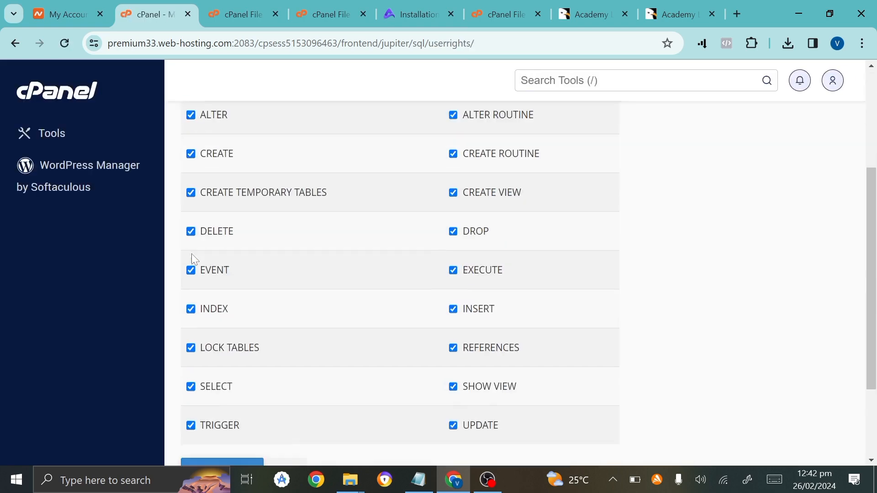
{"action": "left_click", "coordinate": [203, 353]}
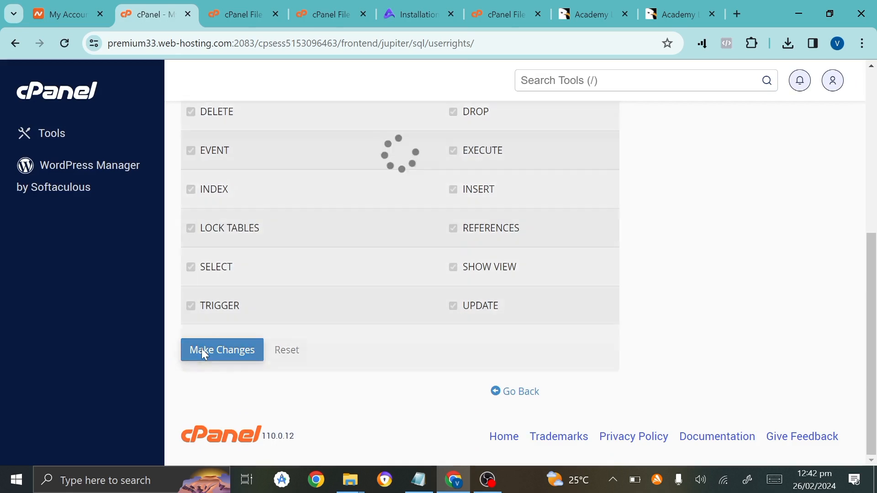
{"action": "scroll", "coordinate": [322, 290], "scroll_direction": "up", "scroll_amount": 4}
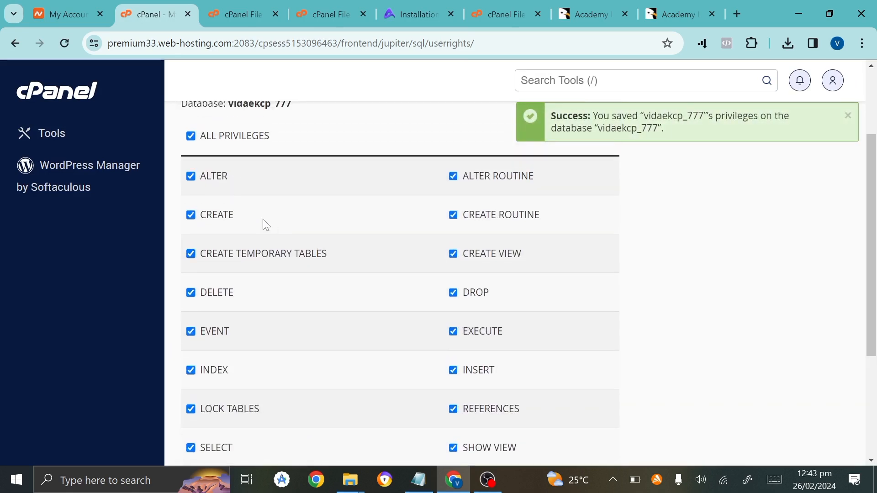
{"action": "scroll", "coordinate": [267, 225], "scroll_direction": "up", "scroll_amount": 1}
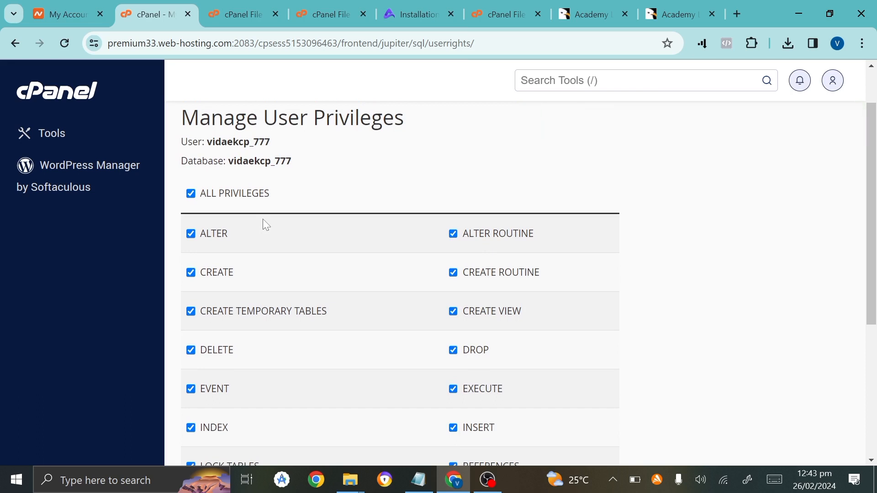
Place the installer tab beside cPanel, start the installation, and submit the purchase code.
{"action": "left_click", "coordinate": [419, 6]}
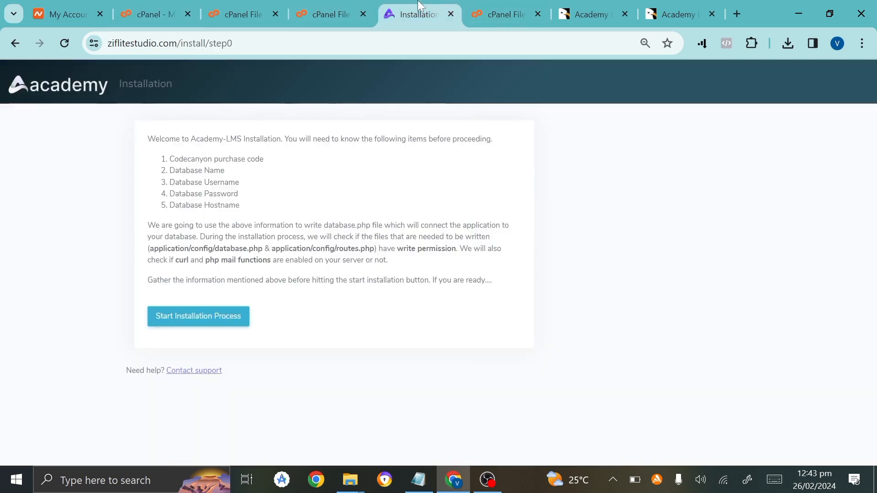
{"action": "left_click_drag", "start_coordinate": [420, 6], "coordinate": [201, 5]}
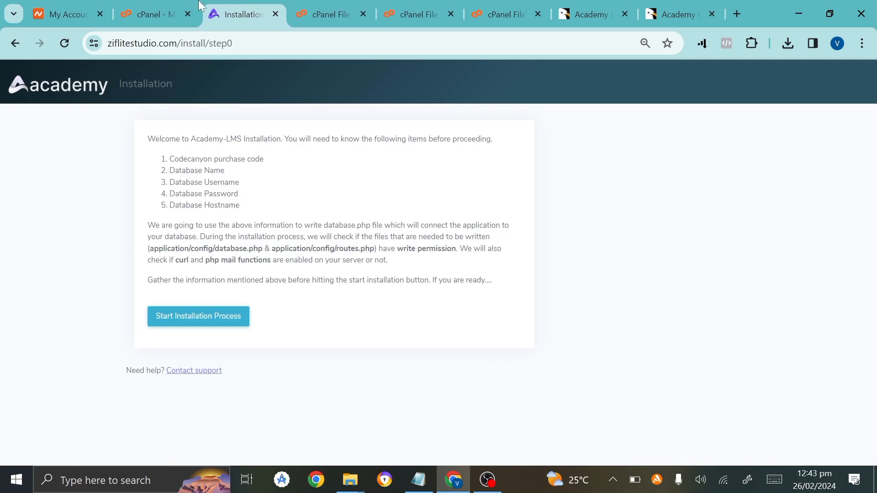
{"action": "left_click", "coordinate": [200, 7]}
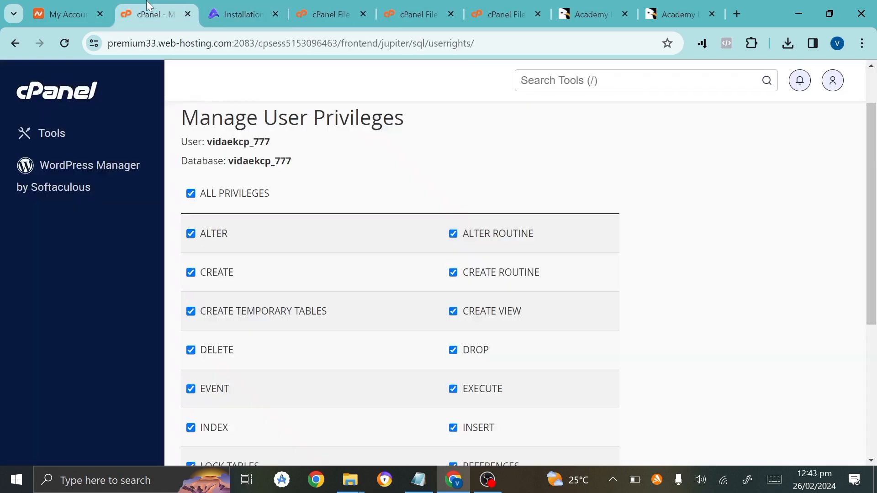
{"action": "left_click", "coordinate": [234, 6]}
{"action": "left_click", "coordinate": [177, 325]}
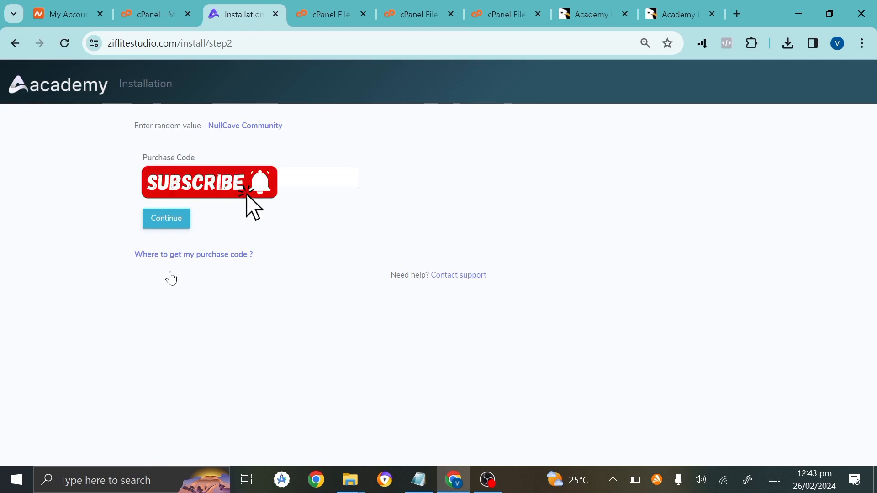
{"action": "left_click", "coordinate": [169, 224]}
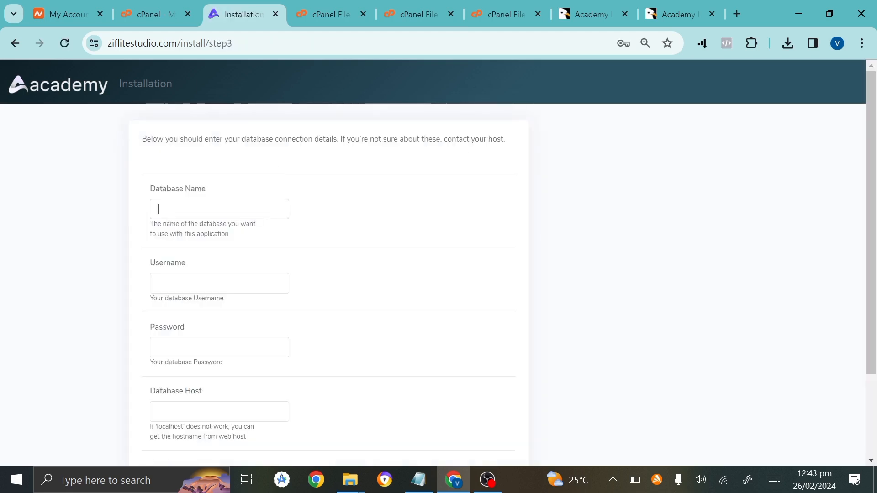
Copy the 777 database name from cPanel into the installer's Database Name field.
{"action": "left_click", "coordinate": [163, 22]}
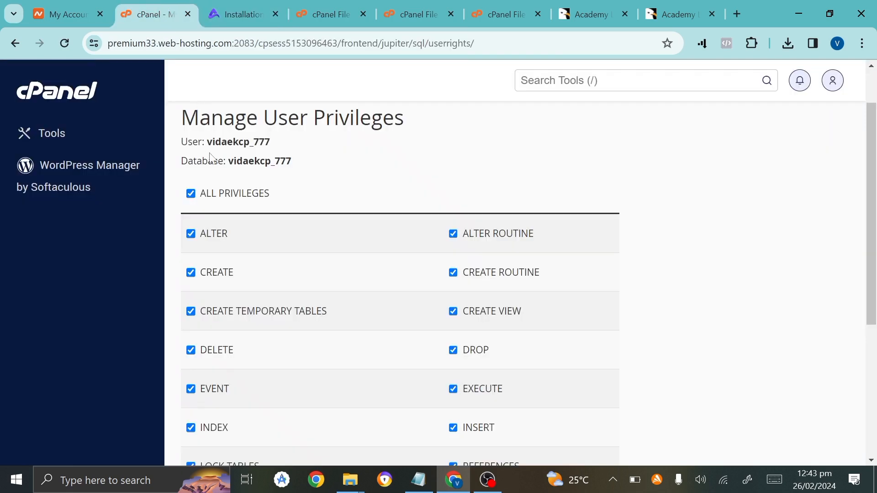
{"action": "left_click_drag", "start_coordinate": [228, 161], "coordinate": [304, 161]}
{"action": "key", "text": "ctrl+c"}
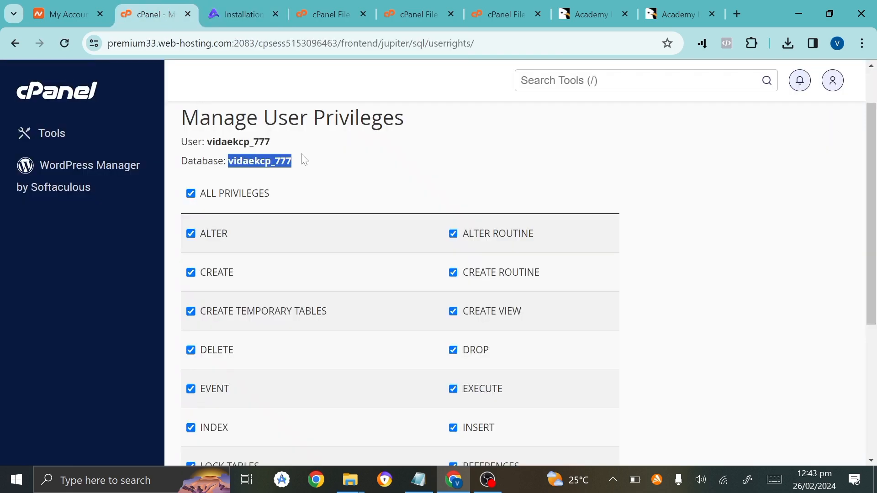
{"action": "left_click", "coordinate": [247, 14]}
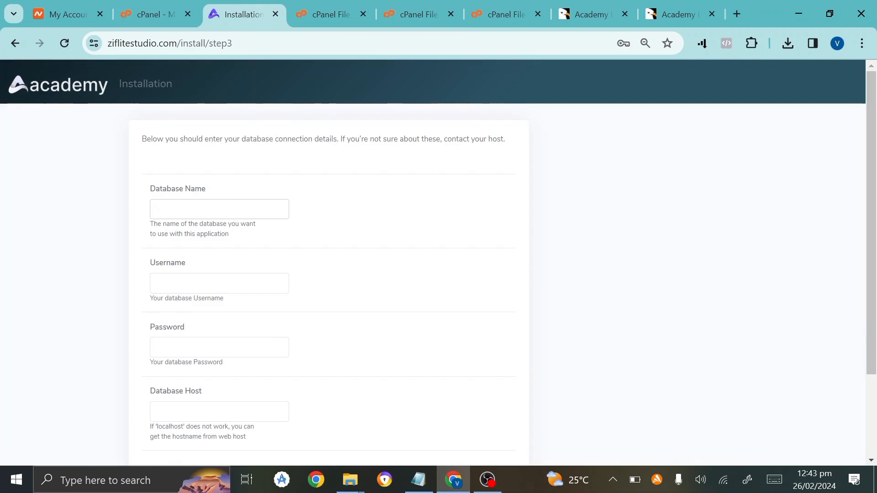
{"action": "key", "text": "ctrl+v"}
Copy the 777 user name from cPanel into Username, trimming its leading space.
{"action": "left_click", "coordinate": [151, 15]}
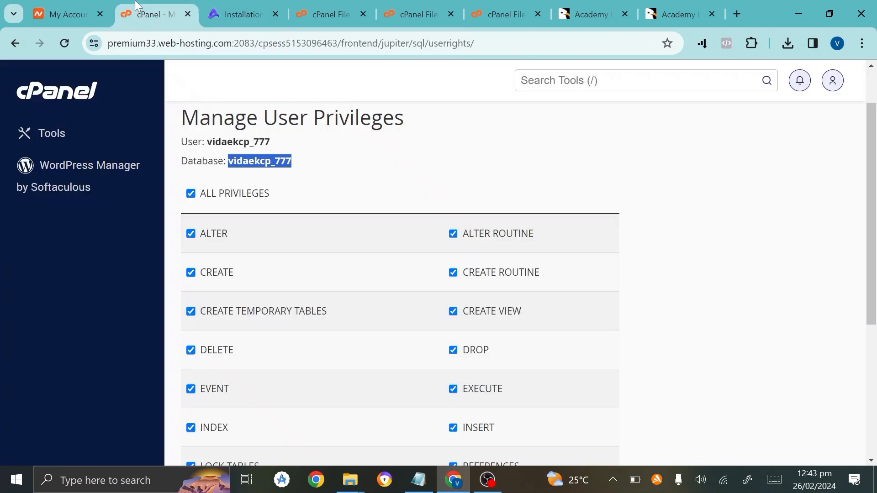
{"action": "left_click_drag", "start_coordinate": [205, 142], "coordinate": [285, 151]}
{"action": "key", "text": "ctrl+c"}
{"action": "left_click", "coordinate": [247, 14]}
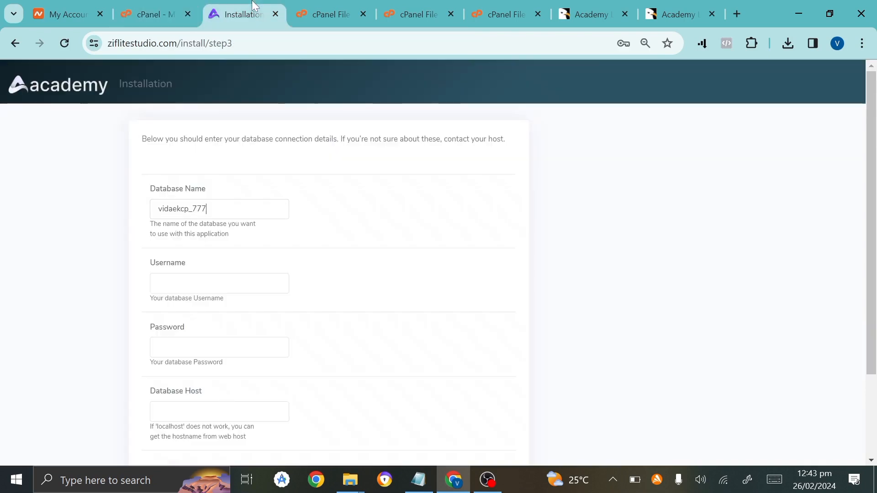
{"action": "left_click", "coordinate": [154, 284]}
{"action": "key", "text": "ctrl+v"}
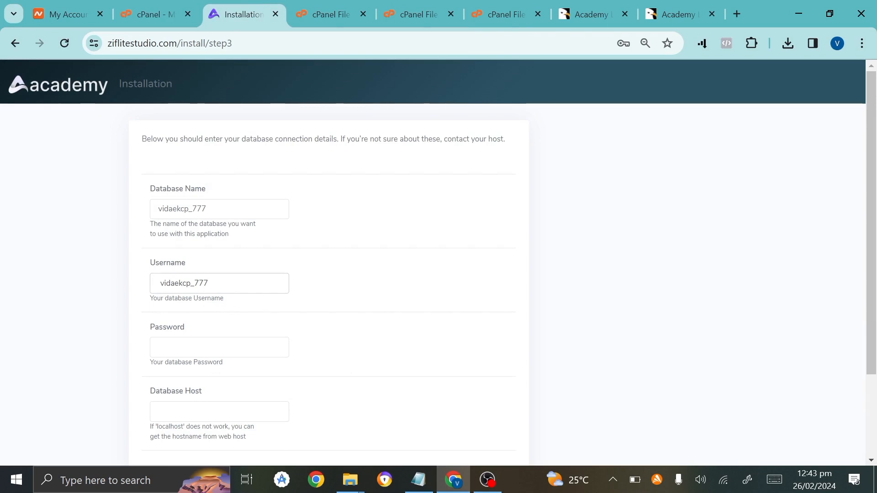
{"action": "key", "text": "BackSpace"}
{"action": "left_click", "coordinate": [428, 477]}
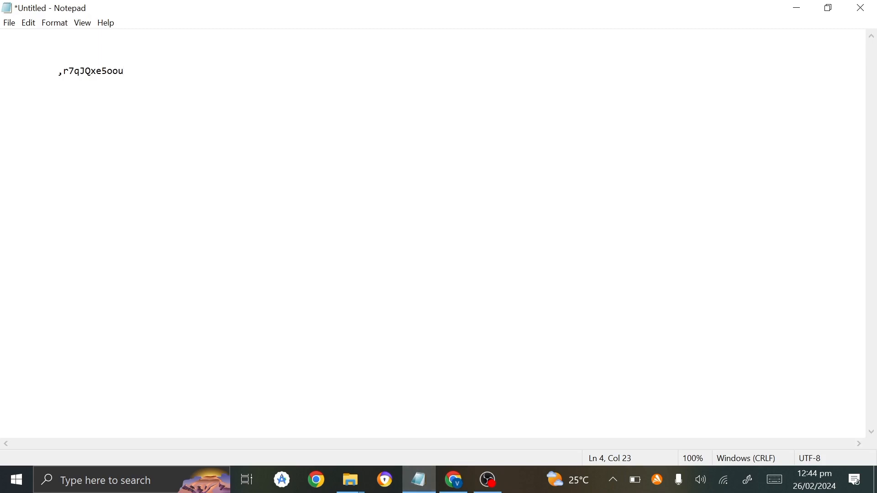
Copy the saved database password from Notepad and return to the installer's Password field.
{"action": "key", "text": "shift+Home"}
{"action": "left_click", "coordinate": [3, 47]}
{"action": "left_click_drag", "start_coordinate": [58, 71], "coordinate": [125, 70]}
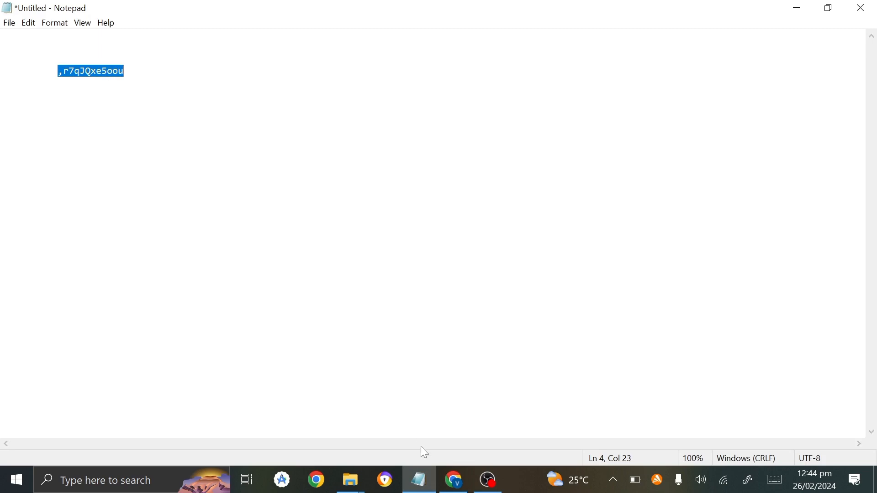
{"action": "left_click", "coordinate": [453, 480]}
{"action": "left_click", "coordinate": [157, 347]}
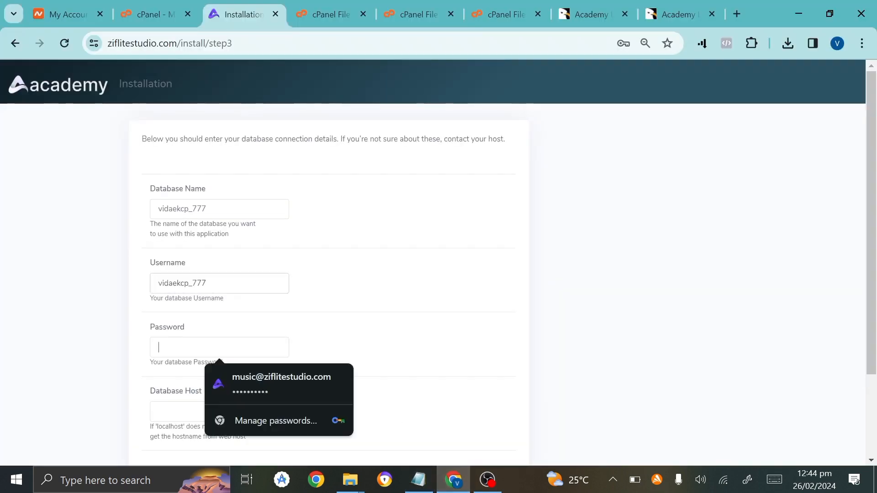
Paste the database password, enter host 'localhiost', submit, and start the database install.
{"action": "key", "text": "ctrl+v"}
{"action": "scroll", "coordinate": [203, 347], "scroll_direction": "down", "scroll_amount": 2}
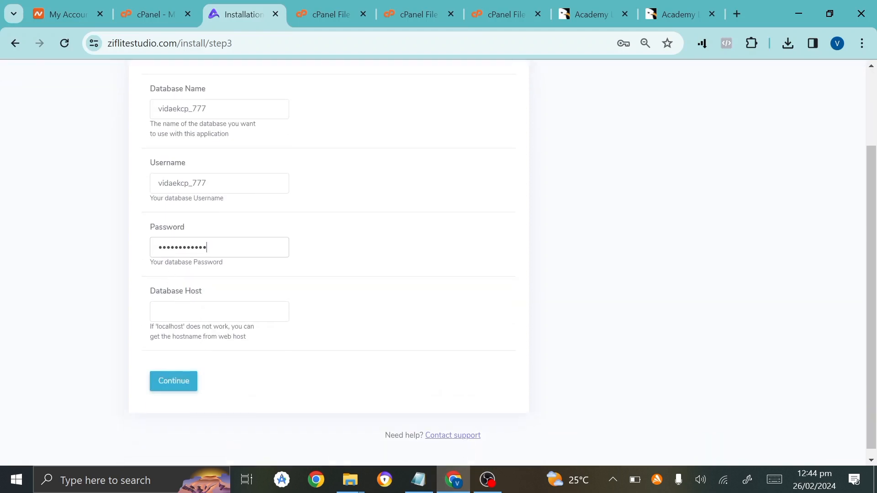
{"action": "type", "text": "local"}
{"action": "type", "text": "hi"}
{"action": "type", "text": "ost"}
{"action": "left_click", "coordinate": [164, 390]}
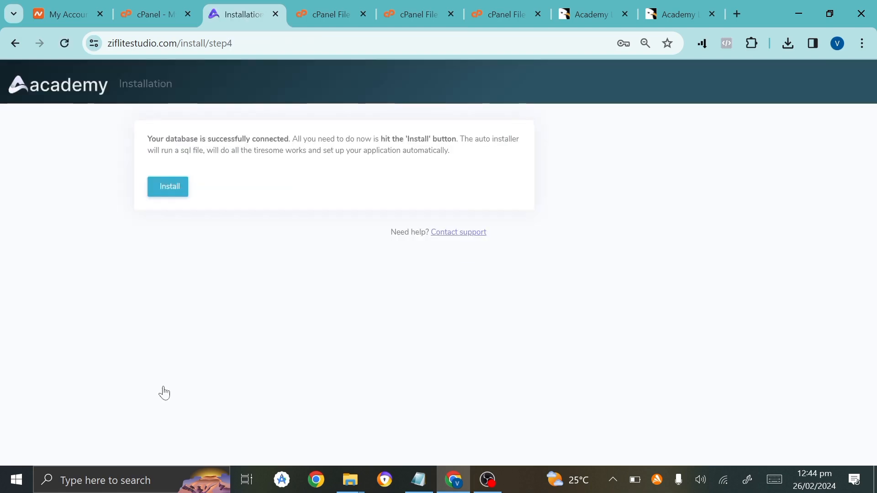
{"action": "left_click", "coordinate": [158, 196]}
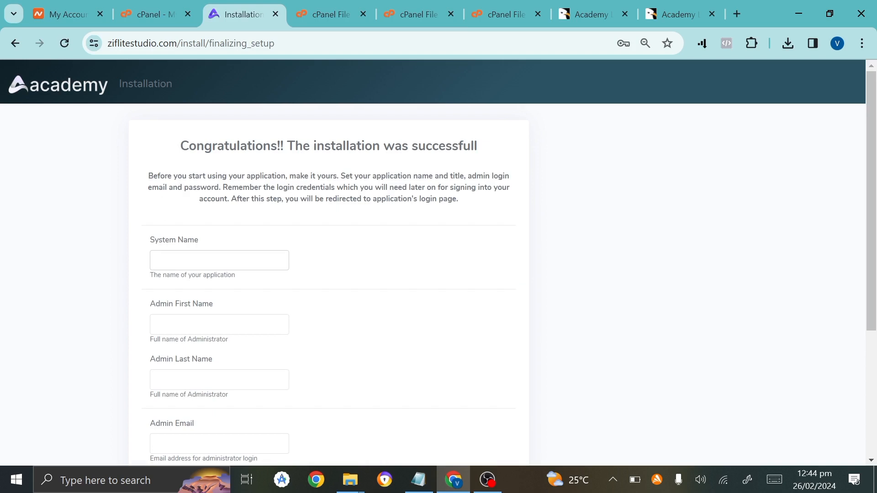
Enter system name 'ziflite school', admin first name 'admin', last name 'ziflite', and autofill the admin e-mail.
{"action": "scroll", "coordinate": [433, 262], "scroll_direction": "down", "scroll_amount": 1}
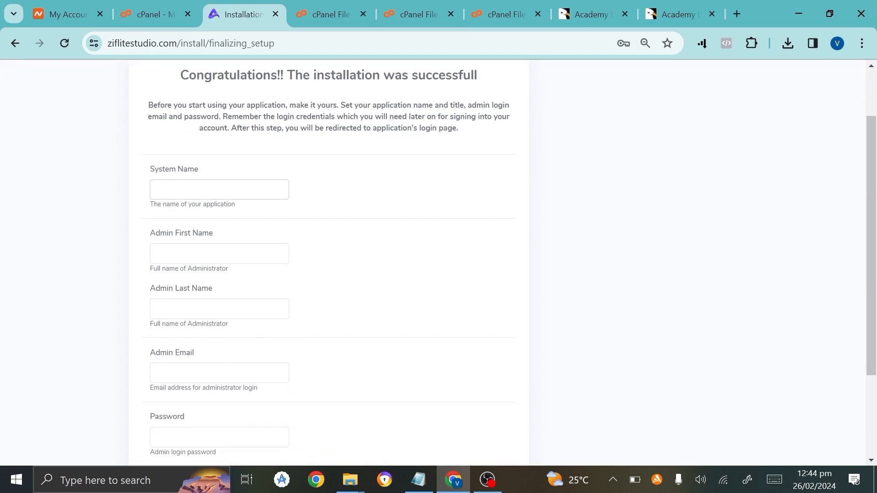
{"action": "type", "text": "ziflite school"}
{"action": "left_click", "coordinate": [219, 254]}
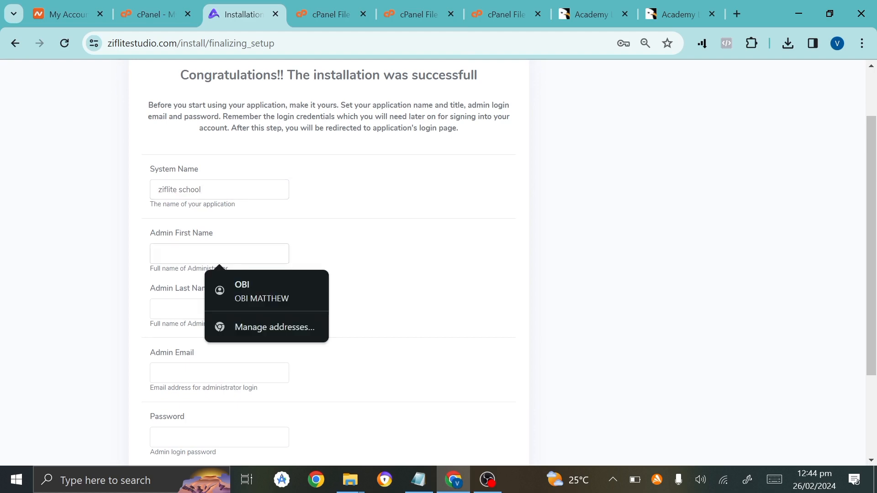
{"action": "type", "text": "z"}
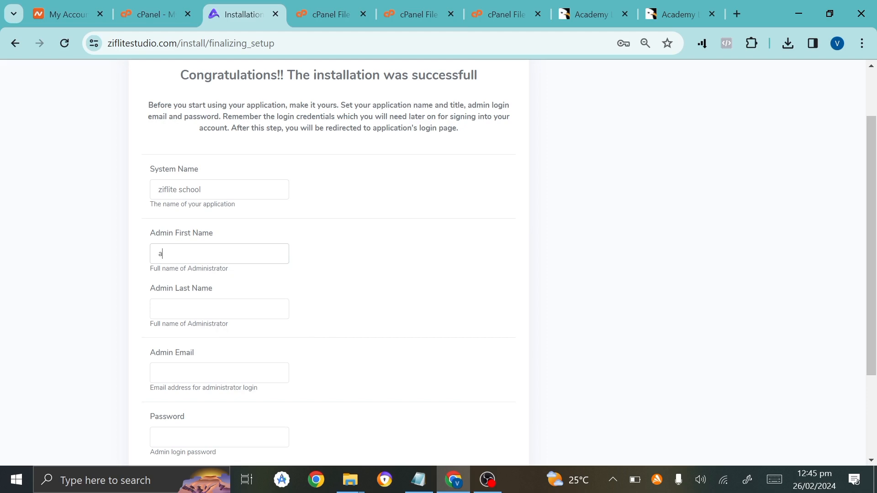
{"action": "type", "text": "dmin"}
{"action": "left_click", "coordinate": [219, 309]}
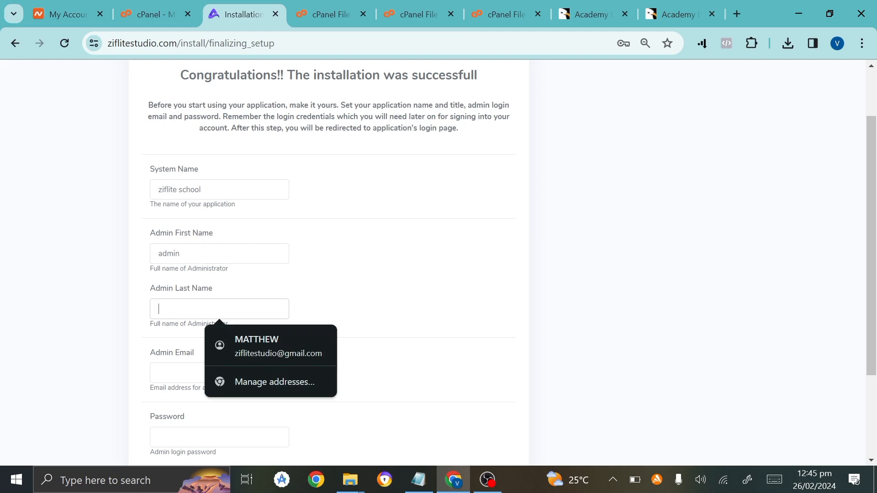
{"action": "type", "text": "ziflite"}
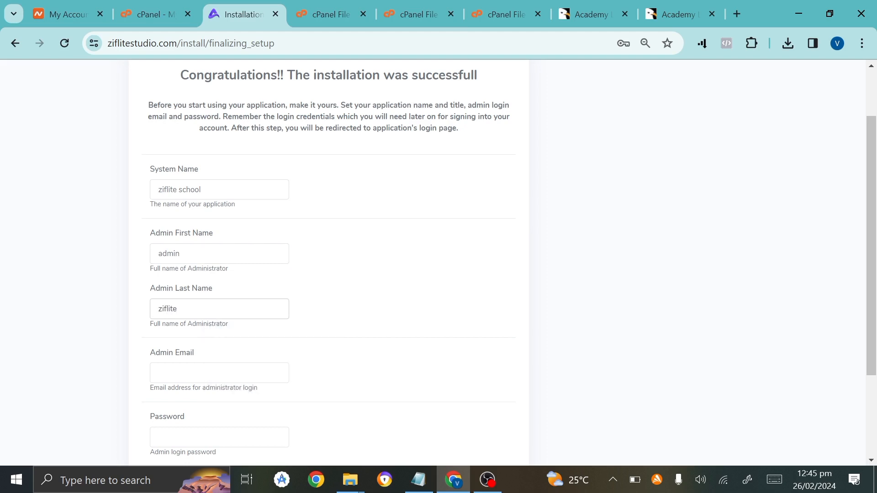
{"action": "key", "text": "Tab"}
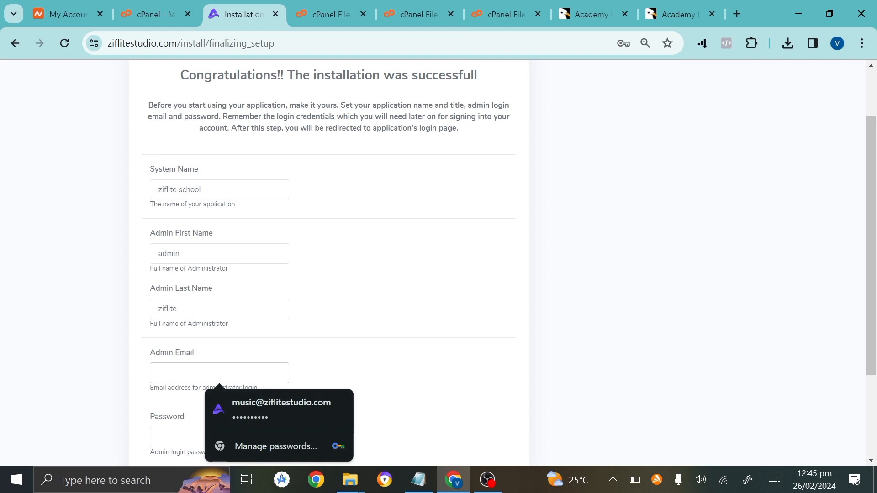
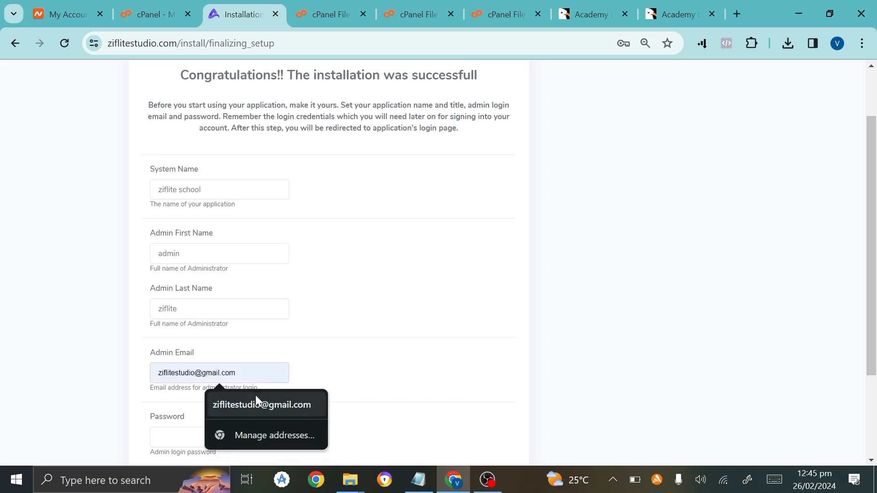
{"action": "left_click", "coordinate": [255, 401]}
Copy the saved password from Notepad into the admin Password field.
{"action": "scroll", "coordinate": [206, 402], "scroll_direction": "down", "scroll_amount": 1}
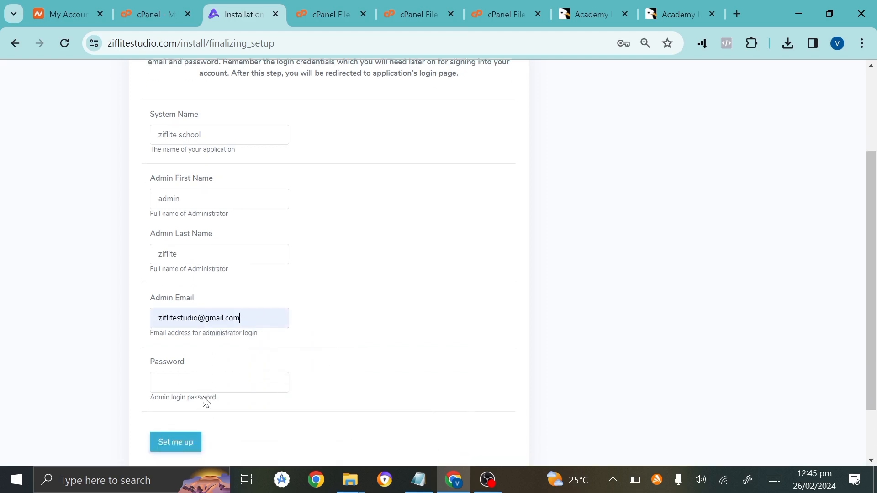
{"action": "left_click", "coordinate": [209, 371]}
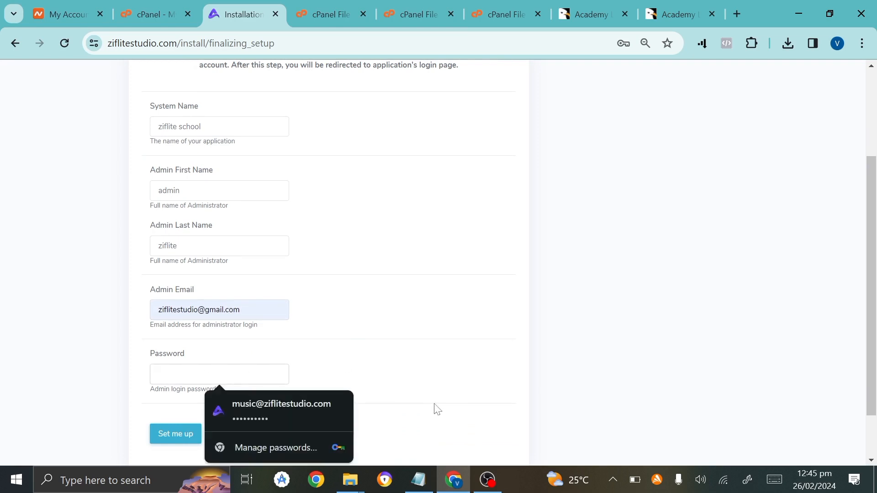
{"action": "left_click", "coordinate": [419, 480]}
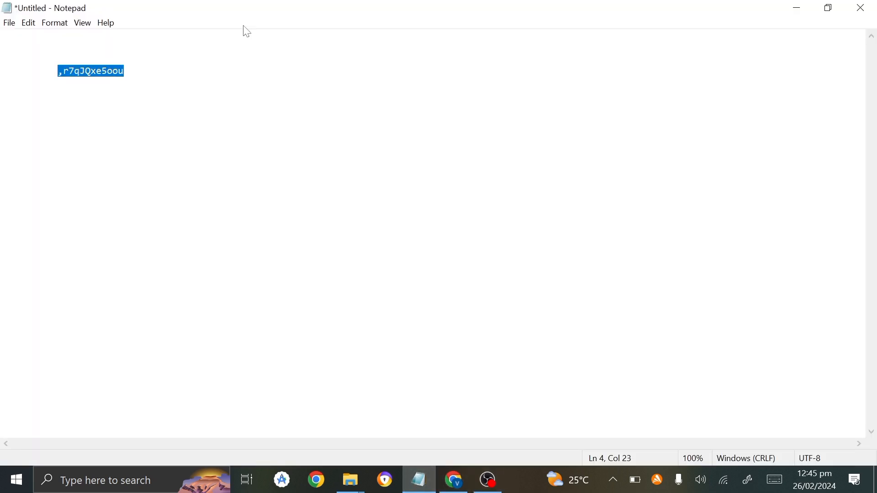
{"action": "key", "text": "ctrl+c"}
{"action": "left_click", "coordinate": [454, 480]}
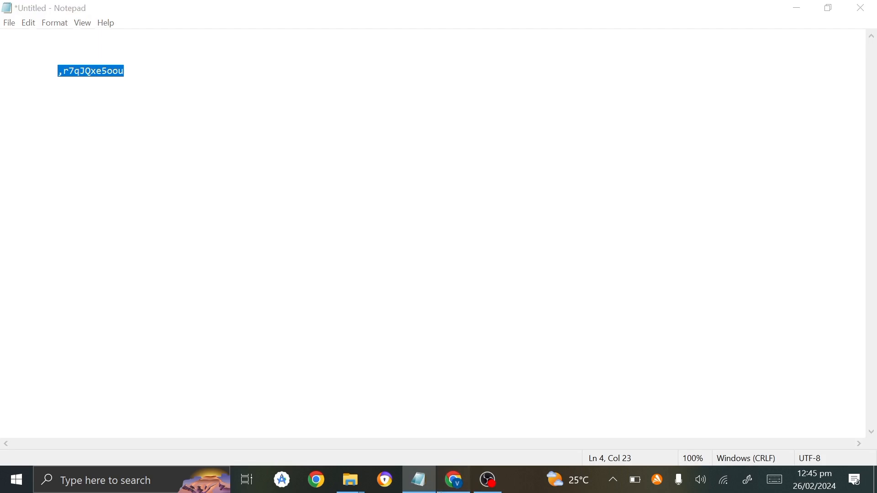
{"action": "left_click", "coordinate": [167, 369]}
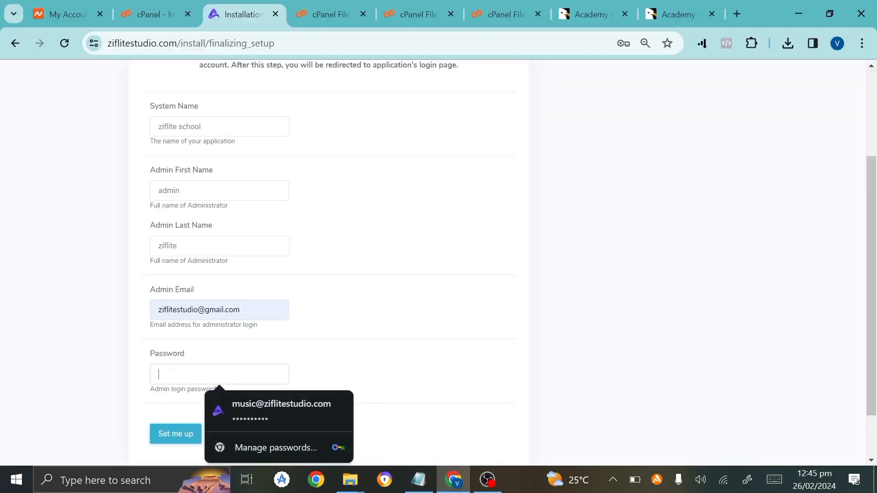
{"action": "key", "text": "ctrl+v"}
Record the admin e-mail in Notepad below the password, then submit the setup to finish installation.
{"action": "left_click", "coordinate": [241, 310]}
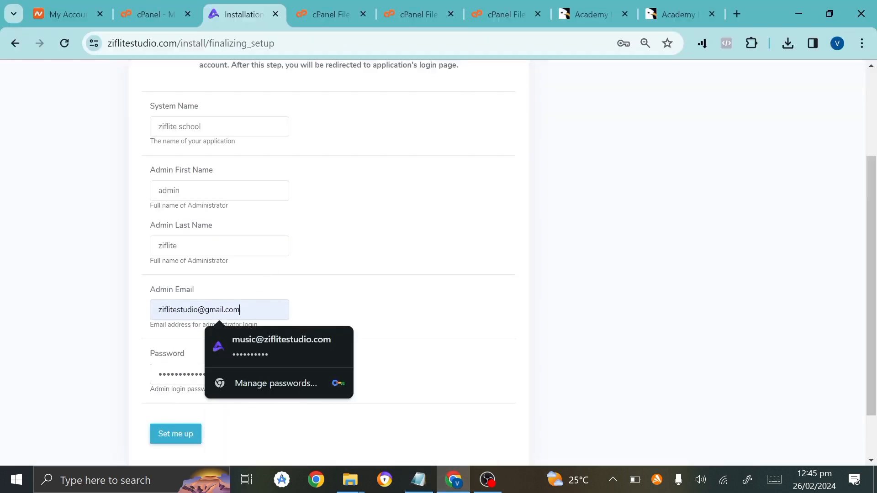
{"action": "key", "text": "ctrl+a"}
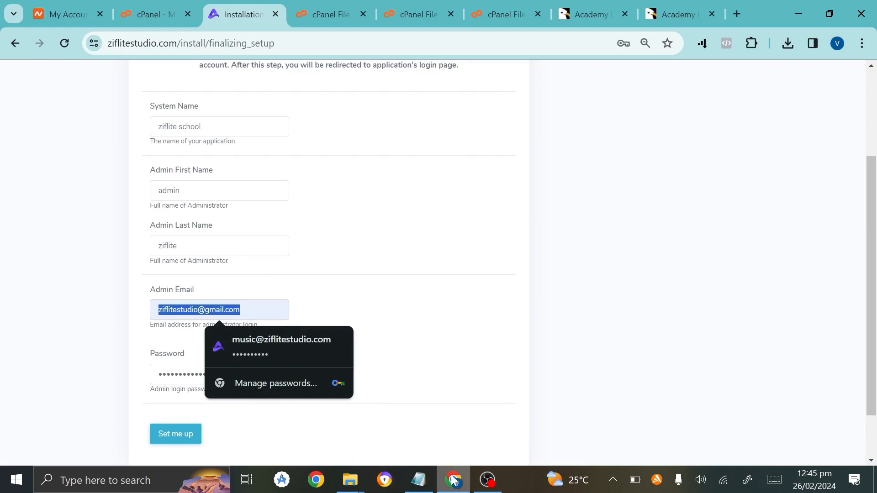
{"action": "left_click", "coordinate": [419, 480]}
{"action": "left_click", "coordinate": [130, 72]}
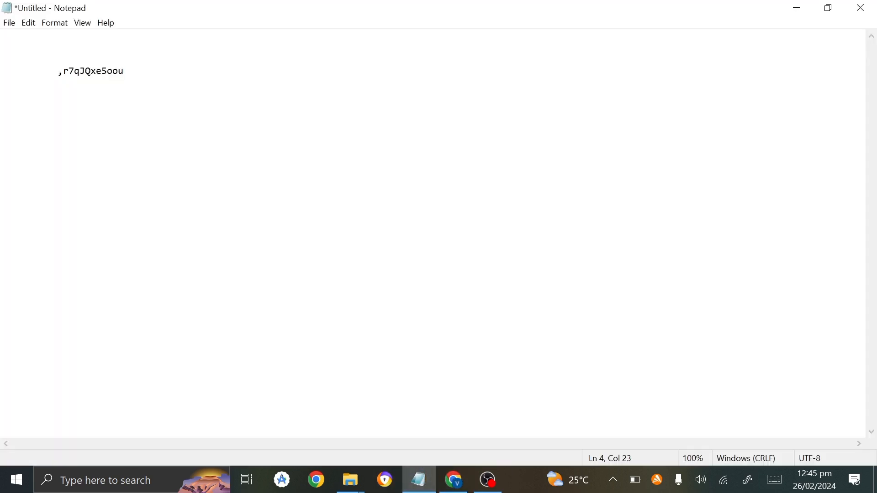
{"action": "key", "text": "Return"}
{"action": "key", "text": "Return"}
{"action": "key", "text": "Return"}
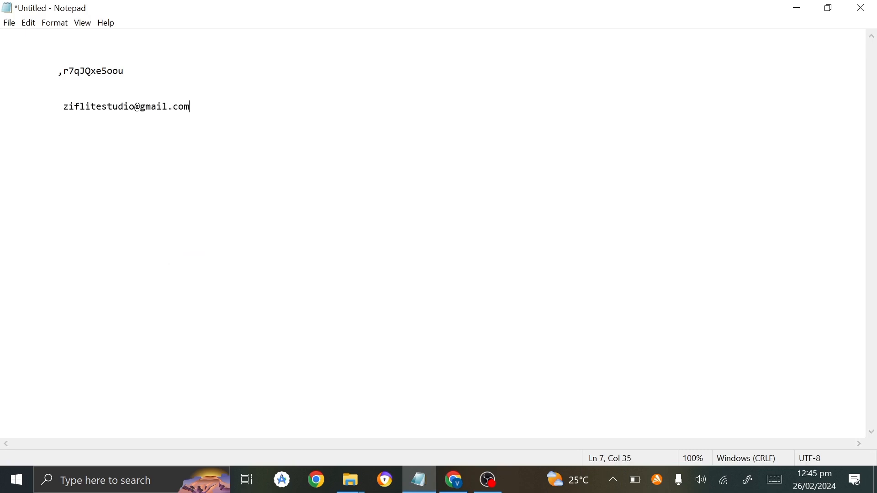
{"action": "left_click", "coordinate": [454, 480]}
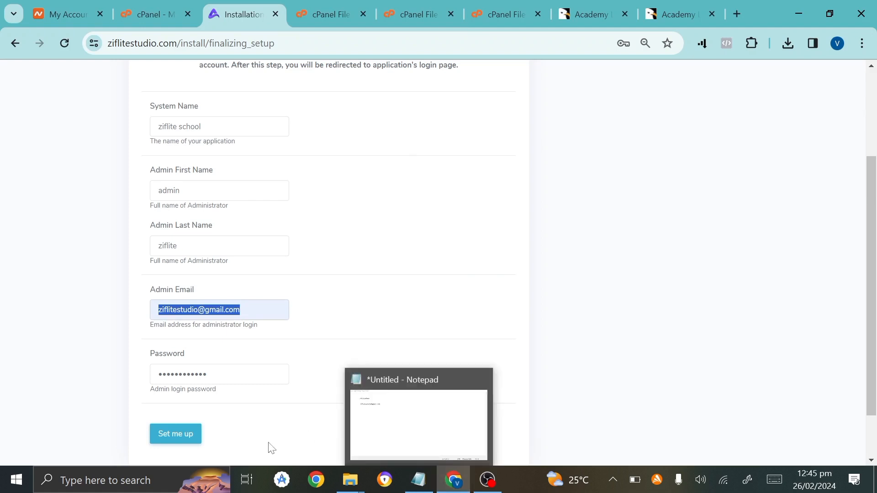
{"action": "left_click", "coordinate": [160, 434]}
{"action": "scroll", "coordinate": [160, 436], "scroll_direction": "down", "scroll_amount": 1}
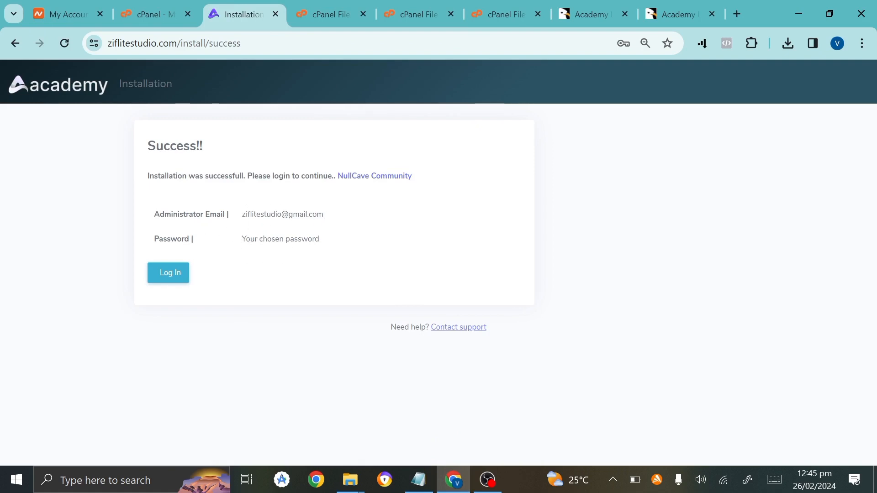
Go to the site's login page and open a new tab placed beside it.
{"action": "left_click", "coordinate": [164, 276]}
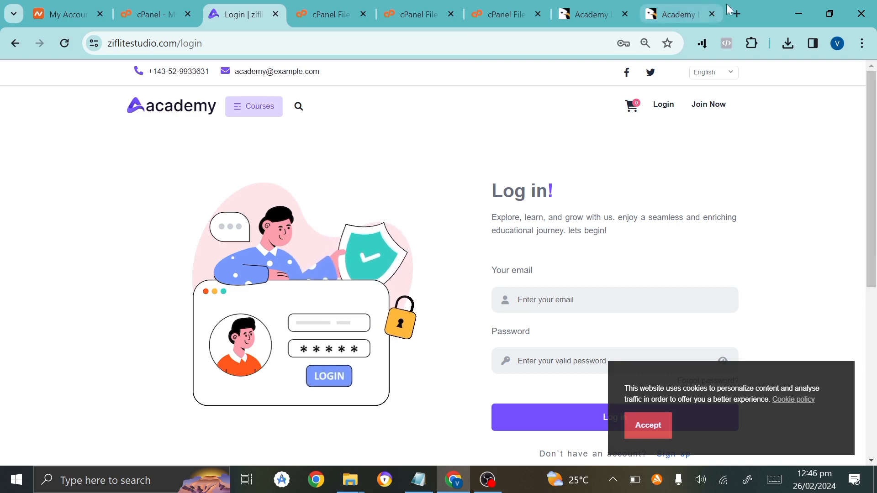
{"action": "left_click", "coordinate": [737, 14]}
{"action": "left_click_drag", "start_coordinate": [652, 5], "coordinate": [272, 4]}
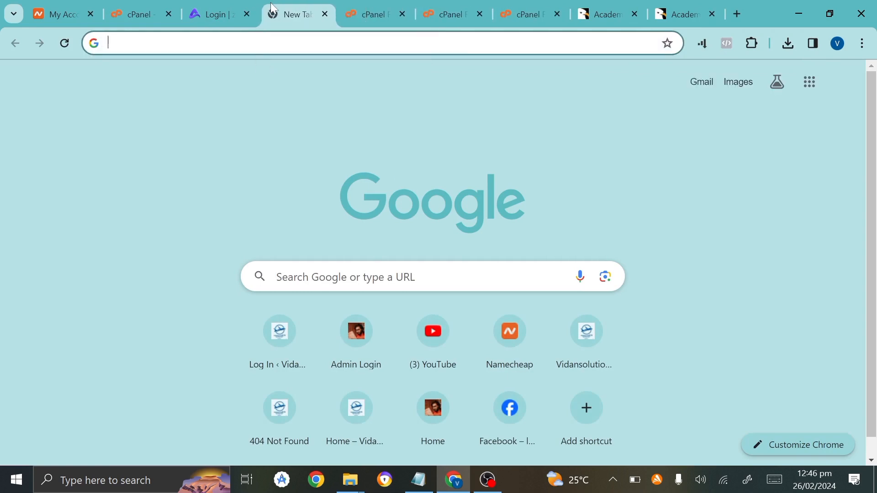
Load the ziflitestudio.com home page in the new tab.
{"action": "type", "text": "zif"}
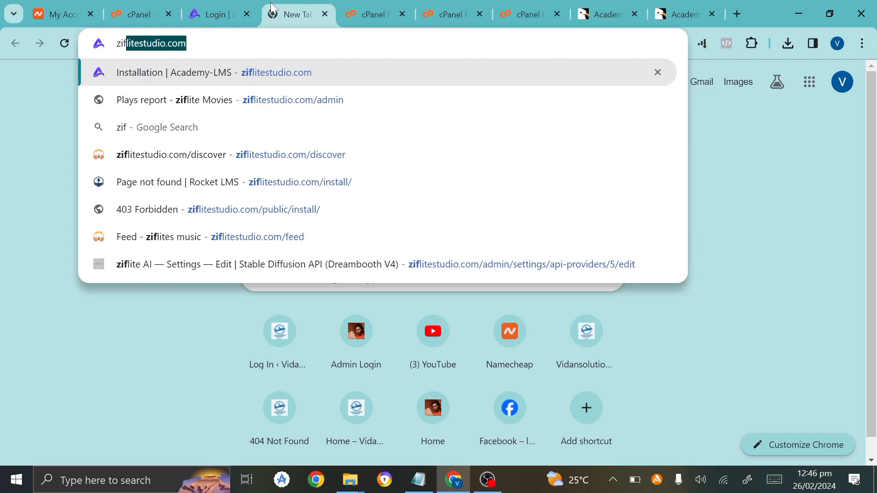
{"action": "key", "text": "Return"}
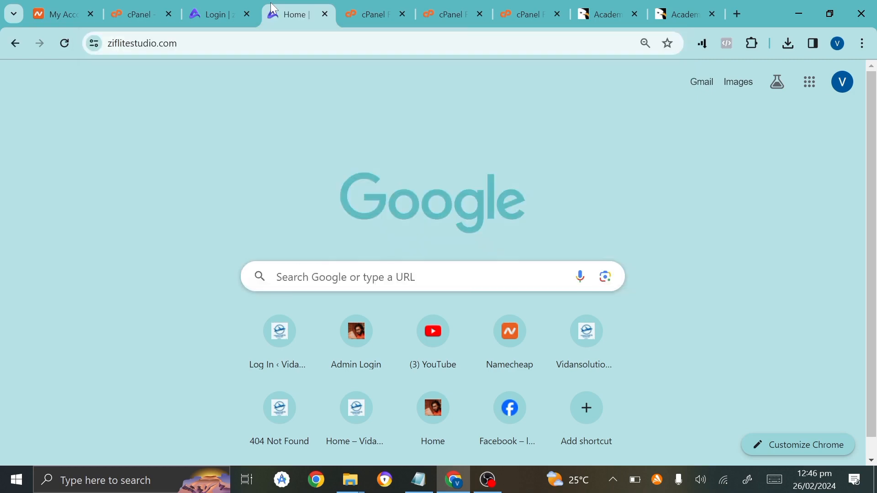
{"action": "scroll", "coordinate": [281, 314], "scroll_direction": "down", "scroll_amount": 20}
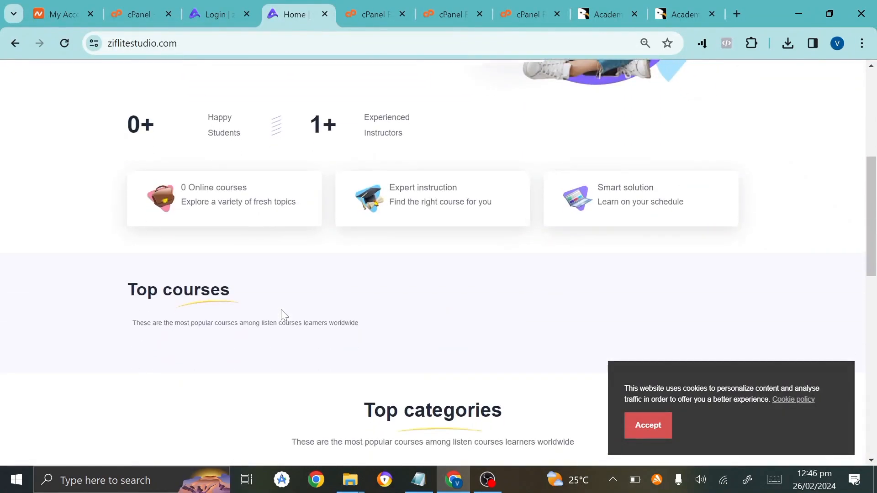
{"action": "scroll", "coordinate": [281, 309], "scroll_direction": "up", "scroll_amount": 18}
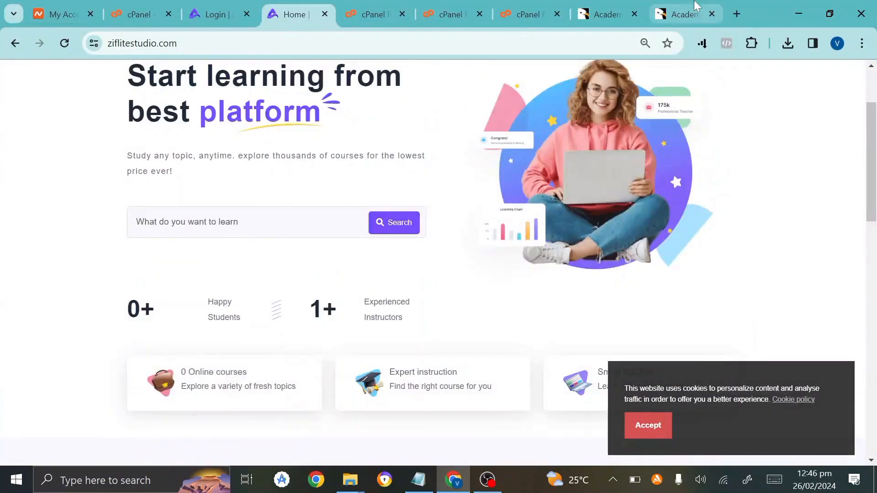
{"action": "left_click_drag", "start_coordinate": [695, 4], "coordinate": [349, 6]}
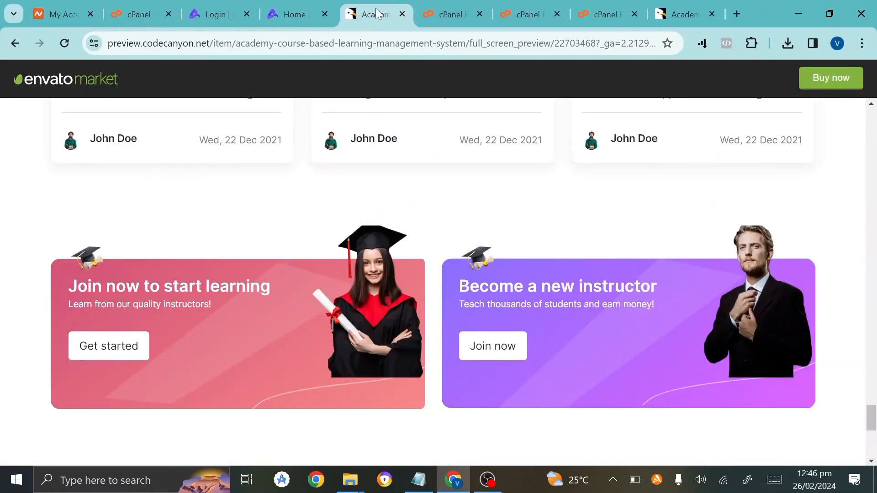
Return to the ziflitestudio.com home page tab and look it over.
{"action": "scroll", "coordinate": [299, 295], "scroll_direction": "up", "scroll_amount": 7}
{"action": "scroll", "coordinate": [299, 295], "scroll_direction": "up", "scroll_amount": 12}
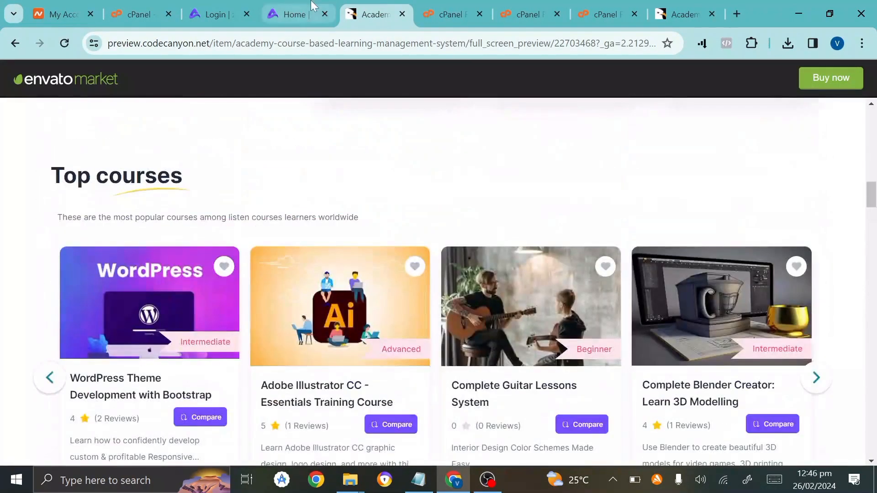
{"action": "scroll", "coordinate": [287, 179], "scroll_direction": "up", "scroll_amount": 5}
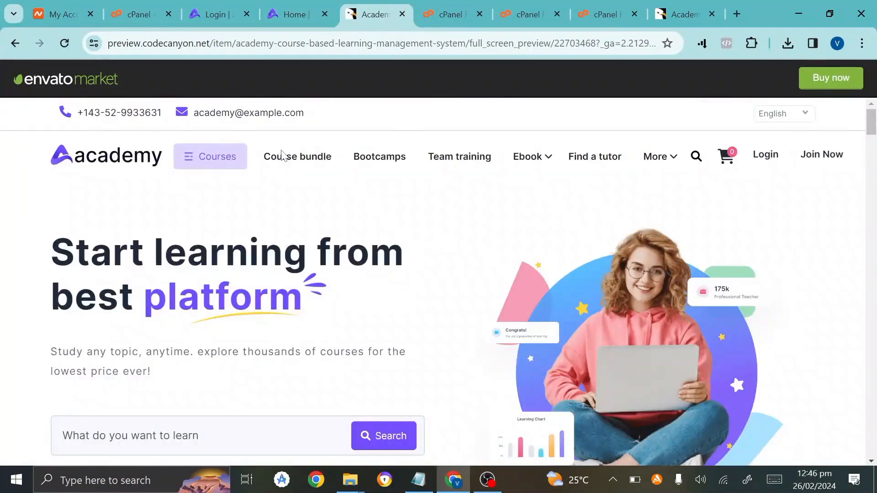
{"action": "left_click", "coordinate": [309, 7]}
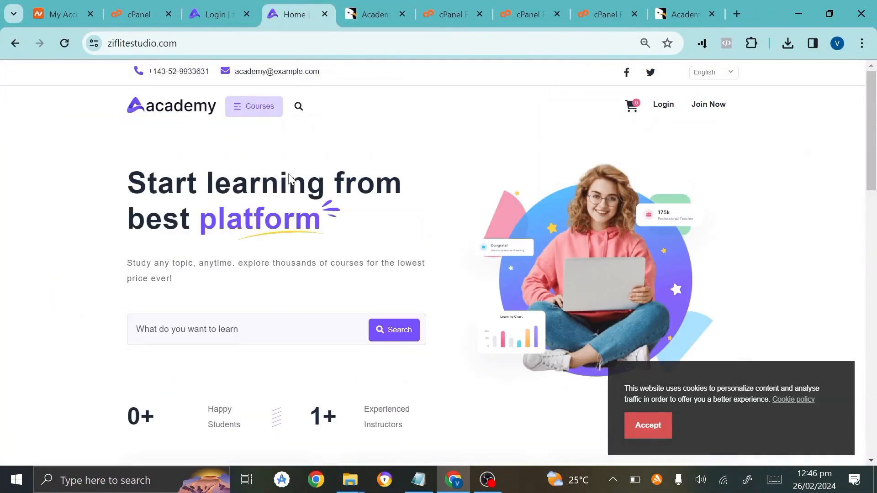
{"action": "mouse_move", "coordinate": [279, 107]}
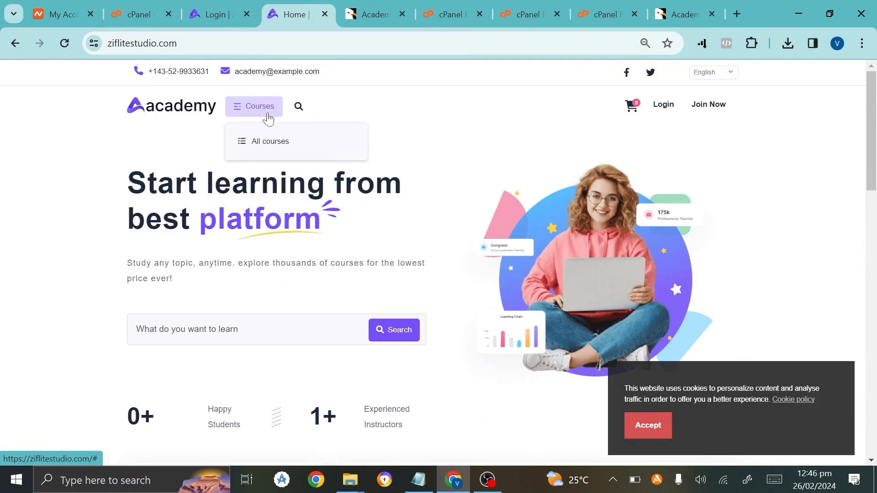
{"action": "scroll", "coordinate": [337, 318], "scroll_direction": "down", "scroll_amount": 10}
{"action": "scroll", "coordinate": [337, 319], "scroll_direction": "up", "scroll_amount": 9}
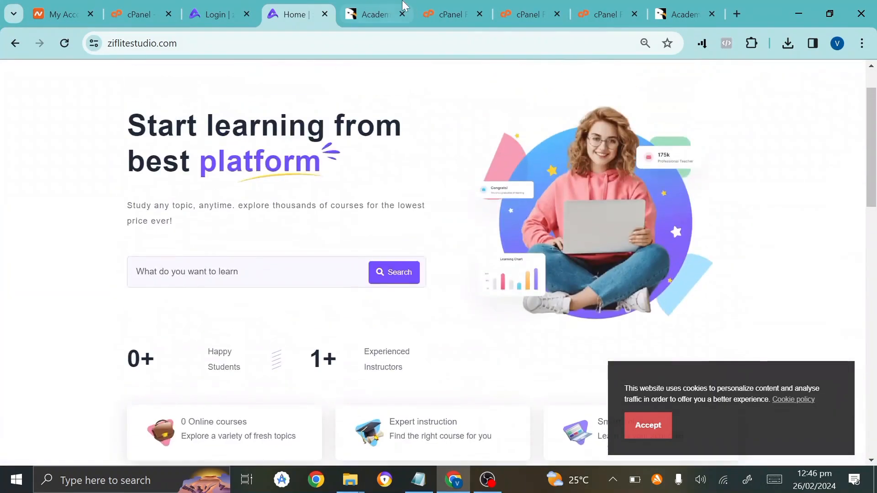
Look over the CodeCanyon live demo preview for comparison.
{"action": "left_click", "coordinate": [403, 7]}
{"action": "mouse_move", "coordinate": [185, 354]}
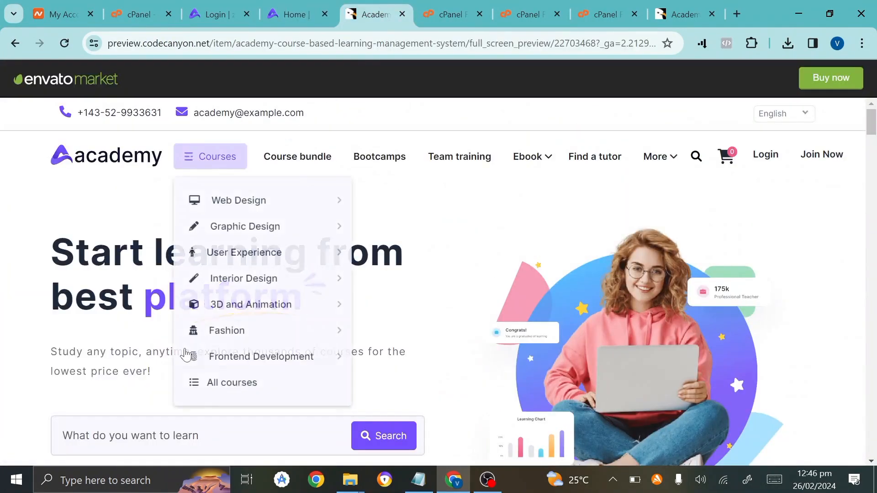
{"action": "scroll", "coordinate": [185, 354], "scroll_direction": "down", "scroll_amount": 10}
{"action": "scroll", "coordinate": [185, 353], "scroll_direction": "up", "scroll_amount": 10}
Close the Academy live-preview tab.
{"action": "left_click", "coordinate": [288, 7]}
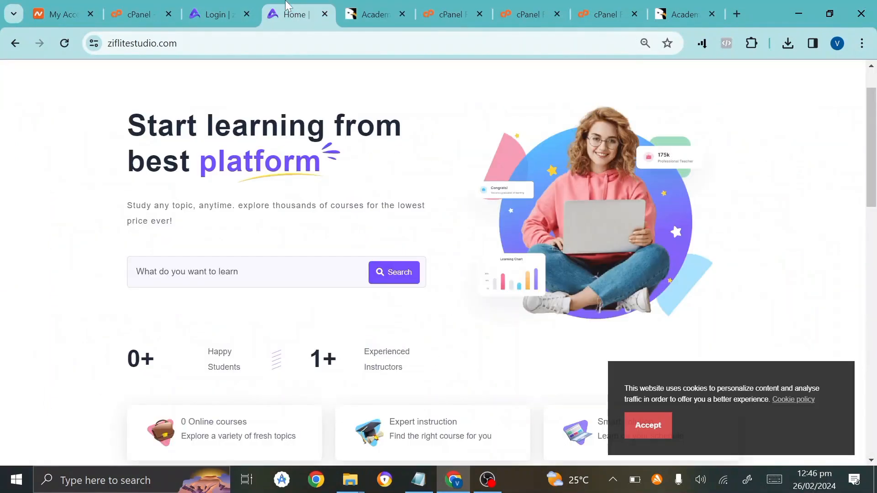
{"action": "scroll", "coordinate": [433, 263], "scroll_direction": "down", "scroll_amount": 7}
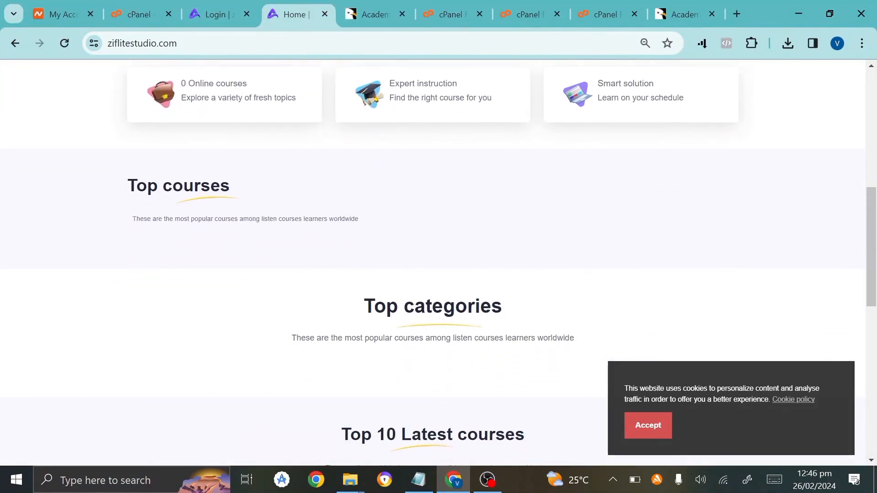
{"action": "left_click", "coordinate": [395, 11]}
{"action": "left_click", "coordinate": [402, 14]}
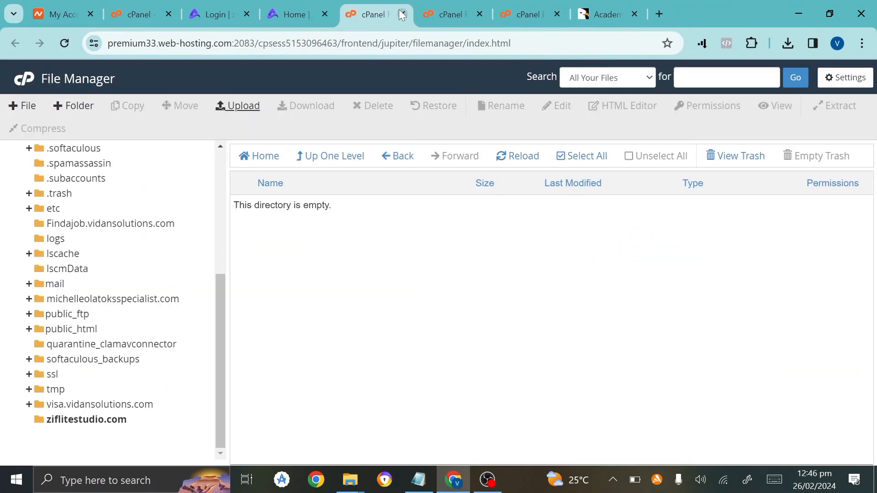
Paste the admin's e-mail address into the login page's email field.
{"action": "left_click", "coordinate": [298, 7]}
{"action": "left_click", "coordinate": [214, 14]}
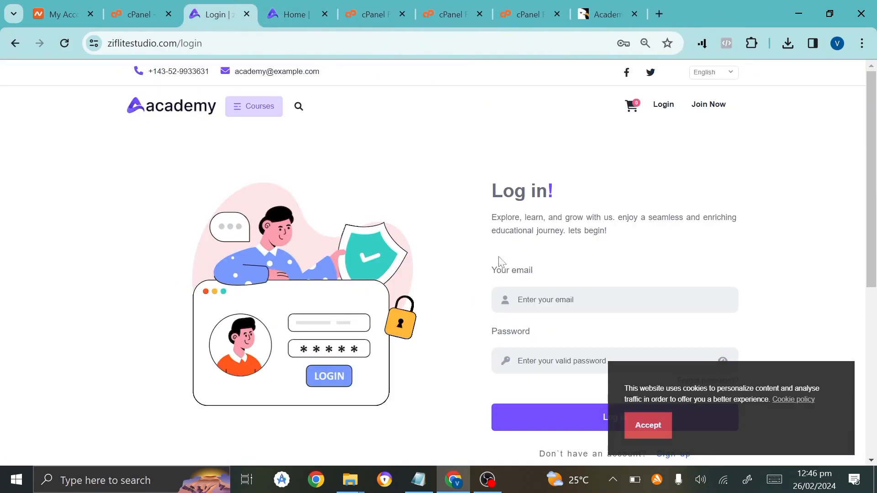
{"action": "left_click", "coordinate": [518, 299]}
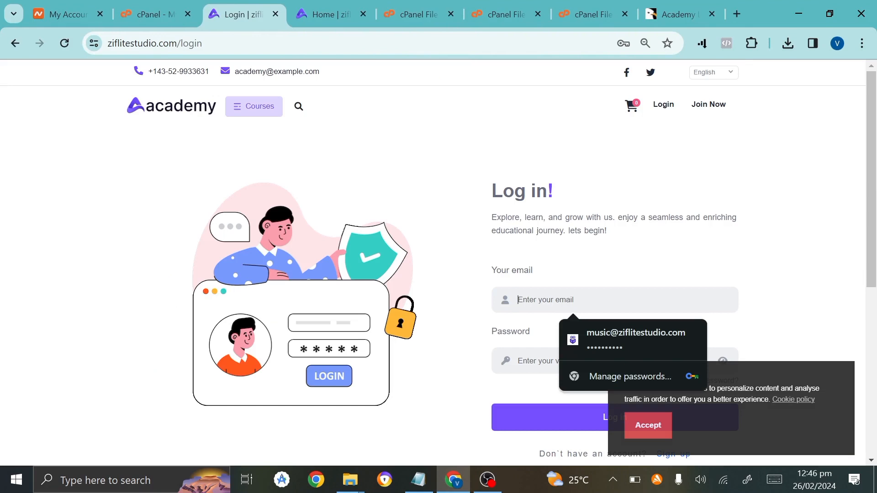
{"action": "key", "text": "ctrl+v"}
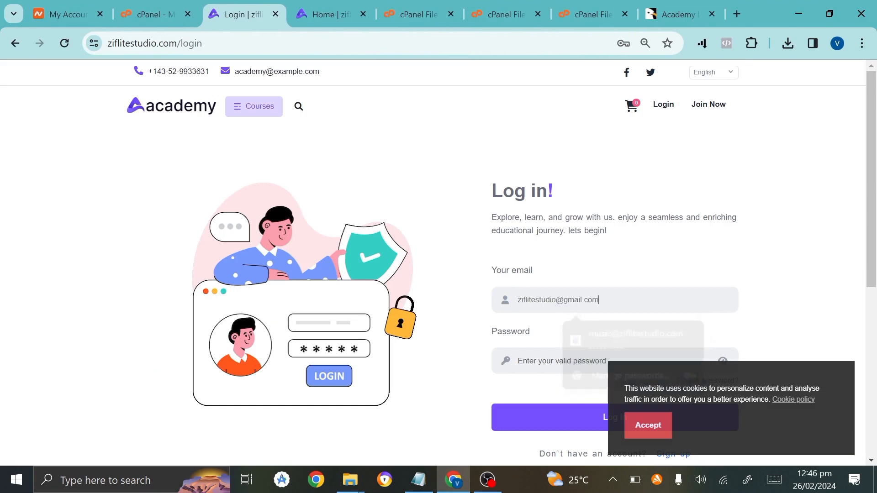
Copy the saved password from Notepad and accept the site's cookie notice.
{"action": "left_click", "coordinate": [429, 484]}
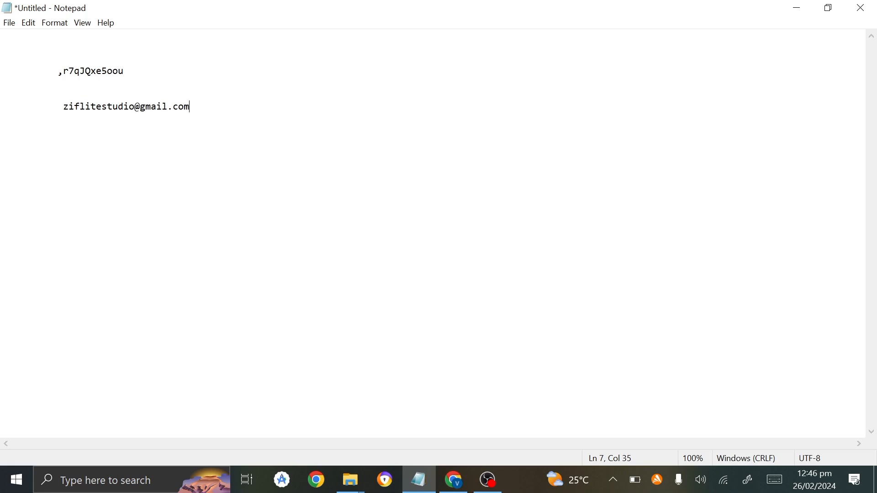
{"action": "left_click_drag", "start_coordinate": [57, 71], "coordinate": [124, 72]}
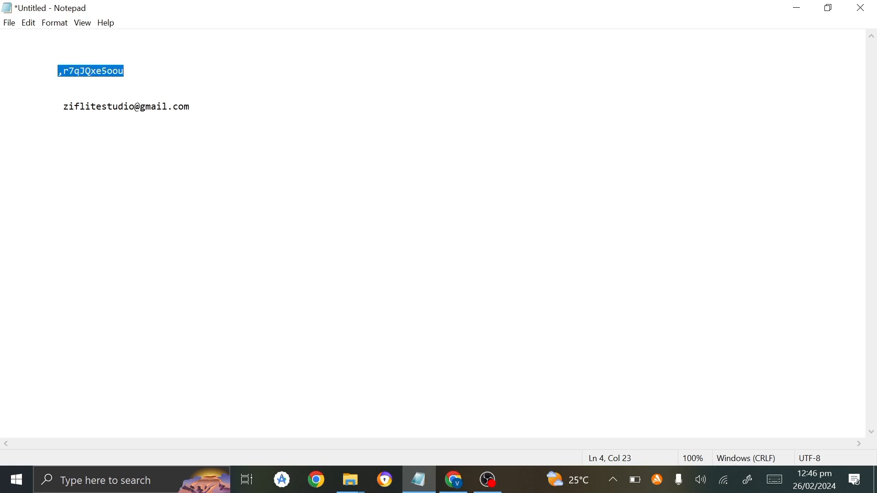
{"action": "left_click", "coordinate": [453, 479]}
{"action": "left_click", "coordinate": [639, 425]}
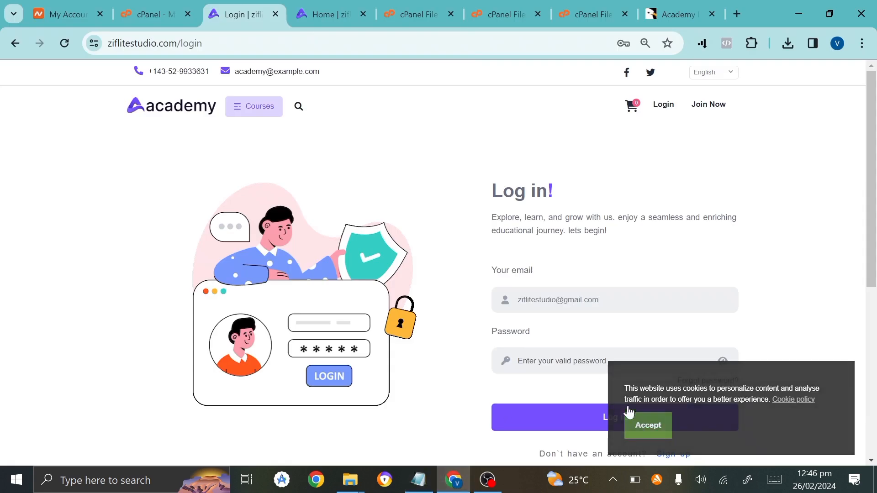
Paste the account password and log in.
{"action": "left_click", "coordinate": [573, 361]}
{"action": "key", "text": "ctrl+v"}
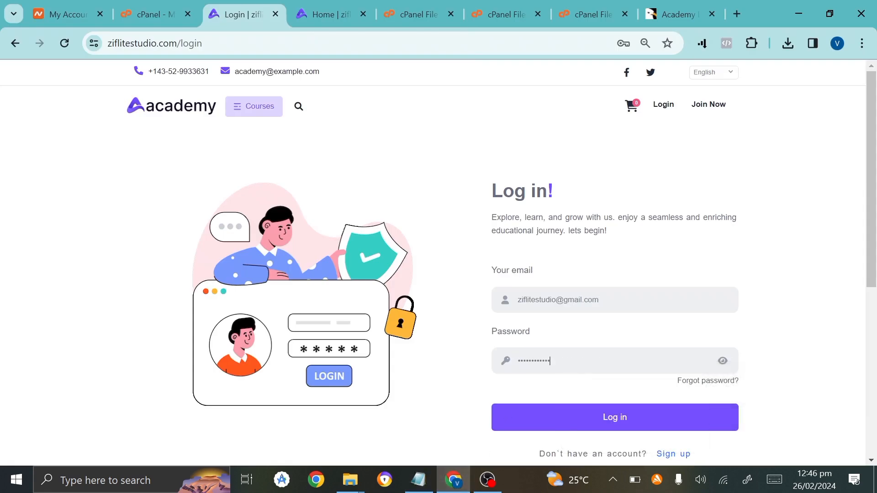
{"action": "left_click", "coordinate": [579, 415]}
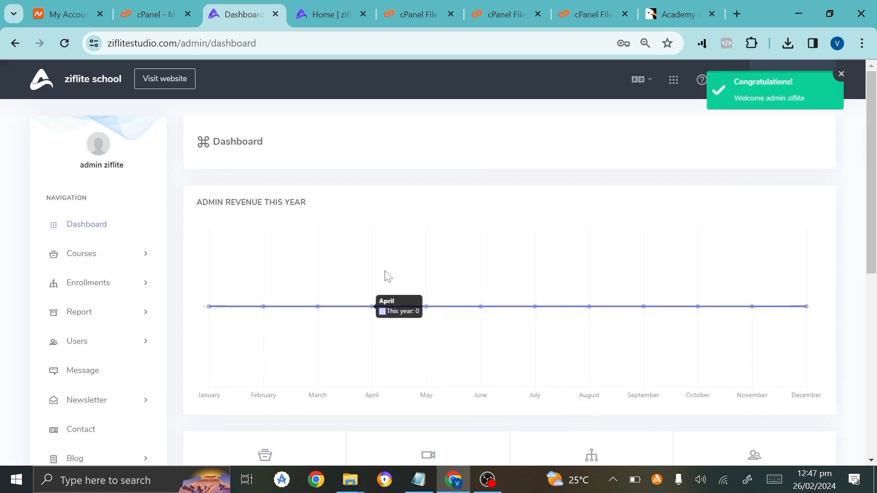
Check the home page now shows the Administration link, then return to the admin dashboard.
{"action": "scroll", "coordinate": [385, 275], "scroll_direction": "down", "scroll_amount": 8}
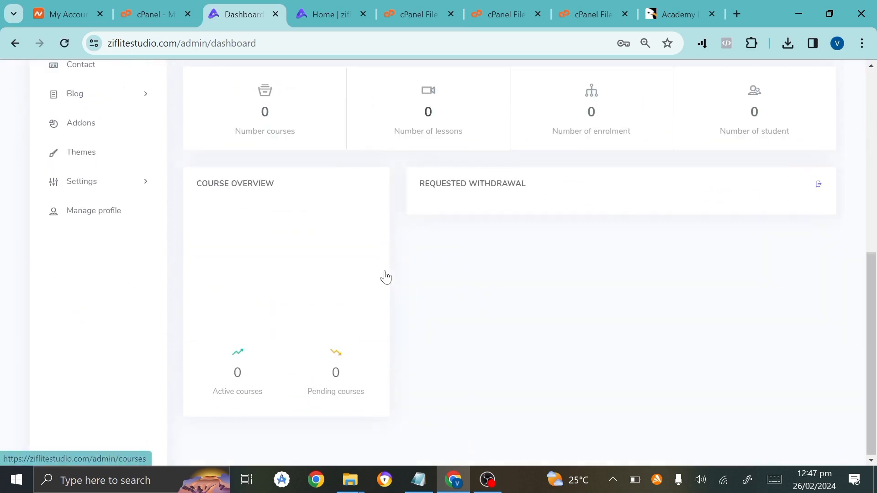
{"action": "left_click", "coordinate": [318, 6]}
{"action": "scroll", "coordinate": [251, 338], "scroll_direction": "up", "scroll_amount": 9}
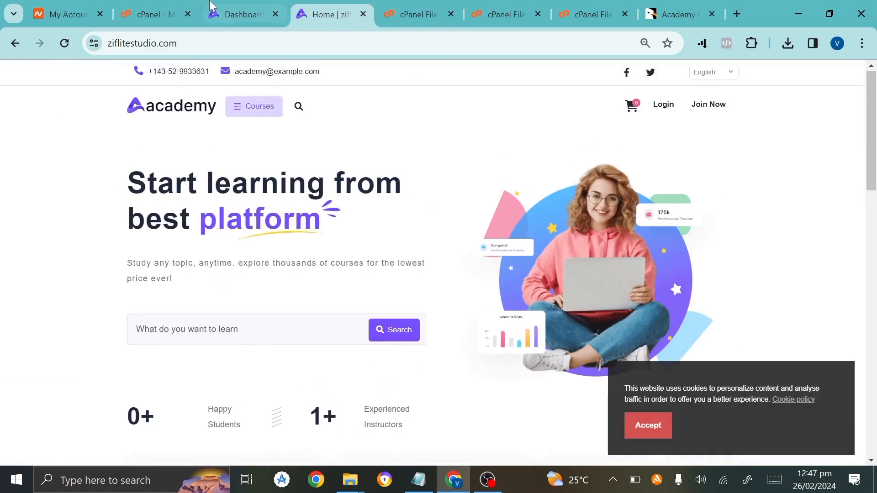
{"action": "left_click", "coordinate": [213, 6]}
{"action": "scroll", "coordinate": [208, 246], "scroll_direction": "up", "scroll_amount": 8}
{"action": "left_click", "coordinate": [328, 8]}
{"action": "left_click", "coordinate": [663, 110]}
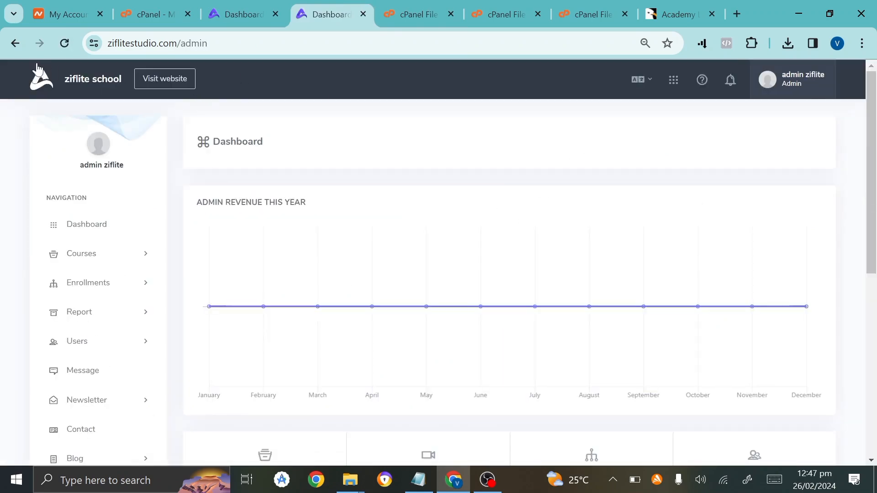
{"action": "left_click", "coordinate": [16, 50]}
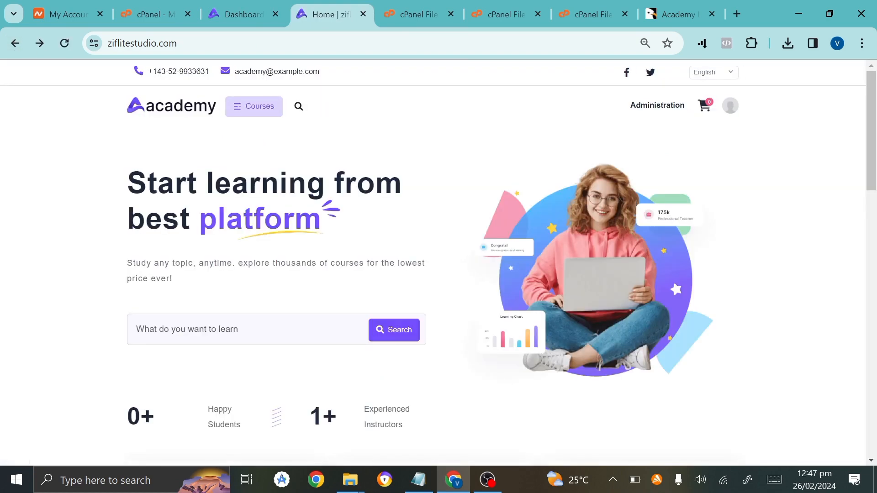
{"action": "left_click", "coordinate": [252, 6]}
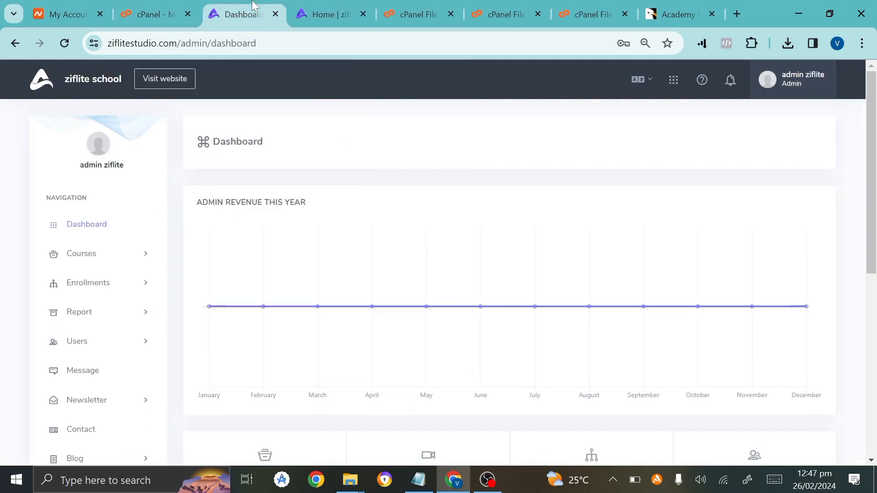
Expand Courses, Enrollments, Report and Users in the admin menu, then view Messages.
{"action": "left_click", "coordinate": [104, 267]}
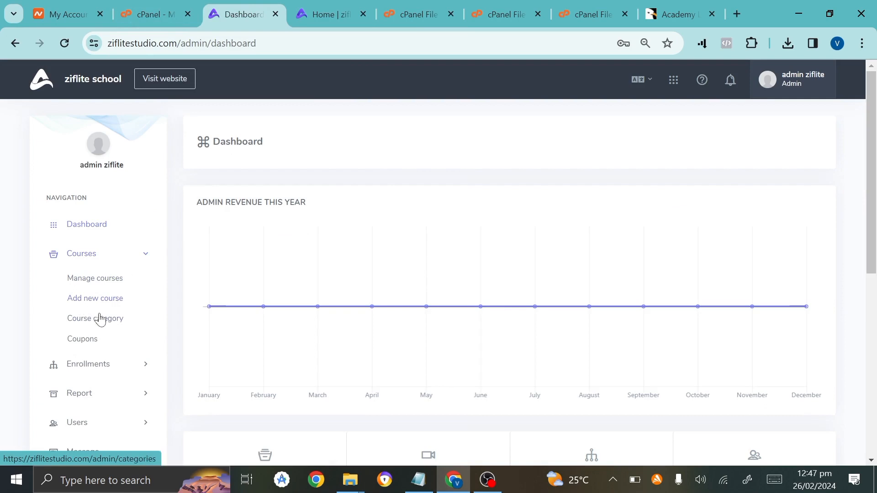
{"action": "scroll", "coordinate": [89, 349], "scroll_direction": "down", "scroll_amount": 2}
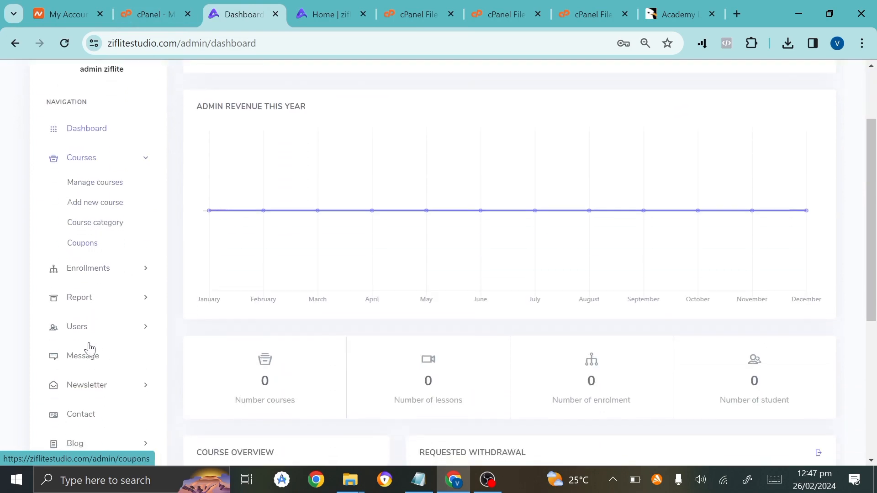
{"action": "left_click", "coordinate": [96, 270]}
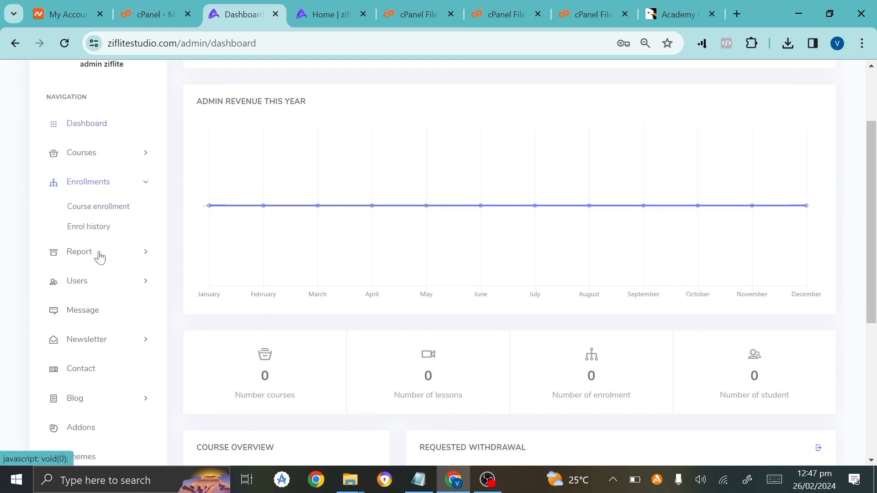
{"action": "left_click", "coordinate": [99, 255]}
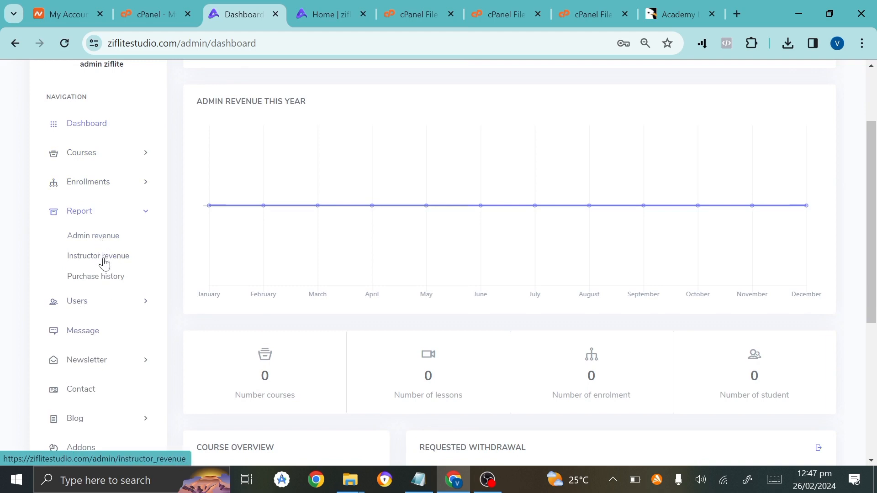
{"action": "left_click", "coordinate": [98, 308]}
{"action": "scroll", "coordinate": [101, 320], "scroll_direction": "down", "scroll_amount": 2}
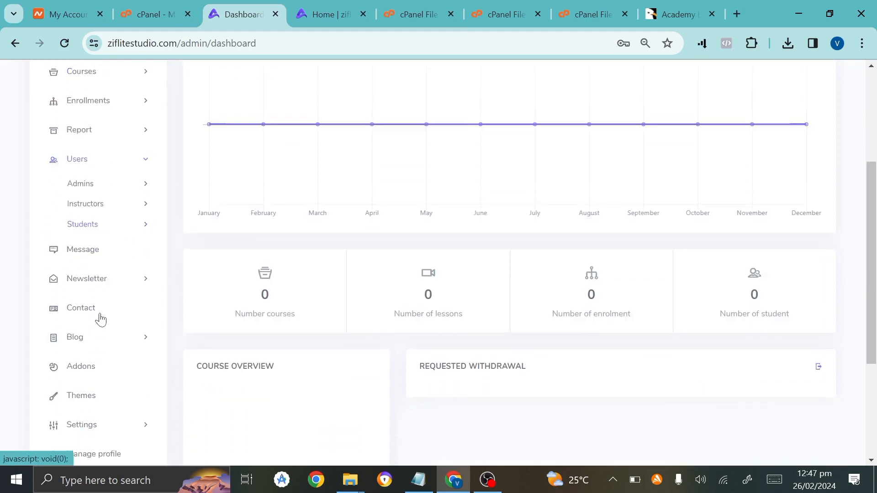
{"action": "scroll", "coordinate": [100, 320], "scroll_direction": "down", "scroll_amount": 1}
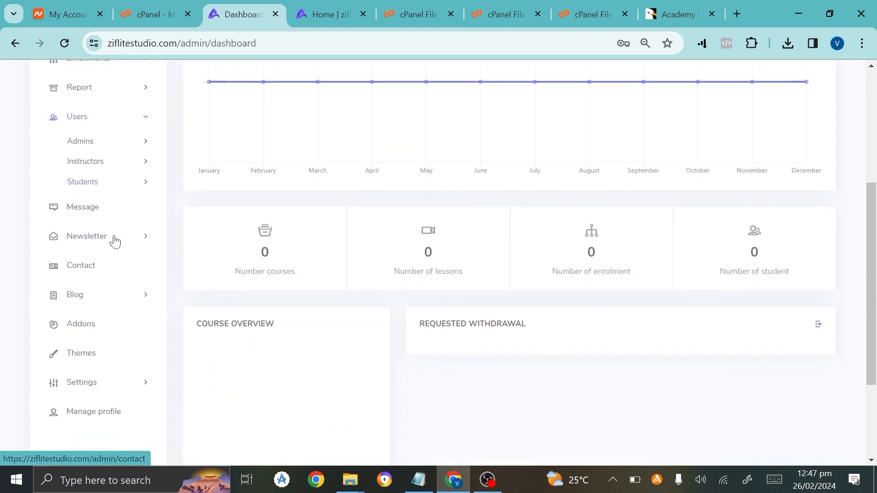
{"action": "left_click", "coordinate": [79, 225]}
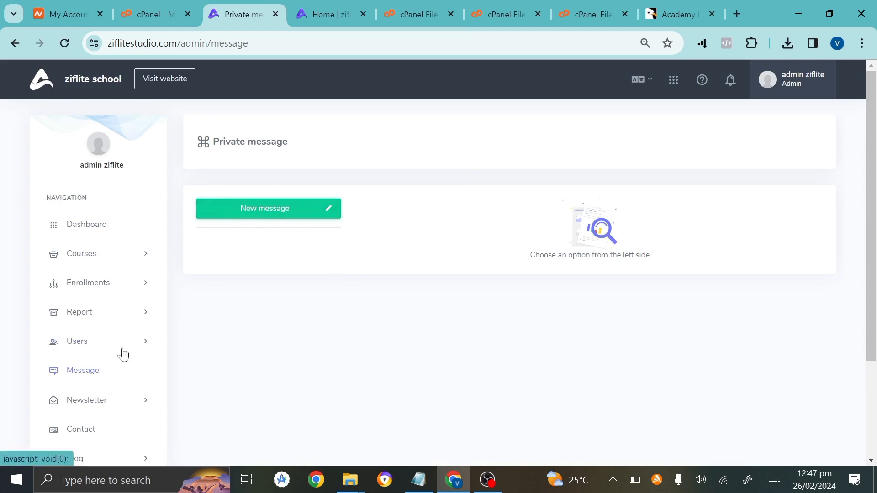
Expand Settings and go to System settings.
{"action": "scroll", "coordinate": [123, 354], "scroll_direction": "down", "scroll_amount": 3}
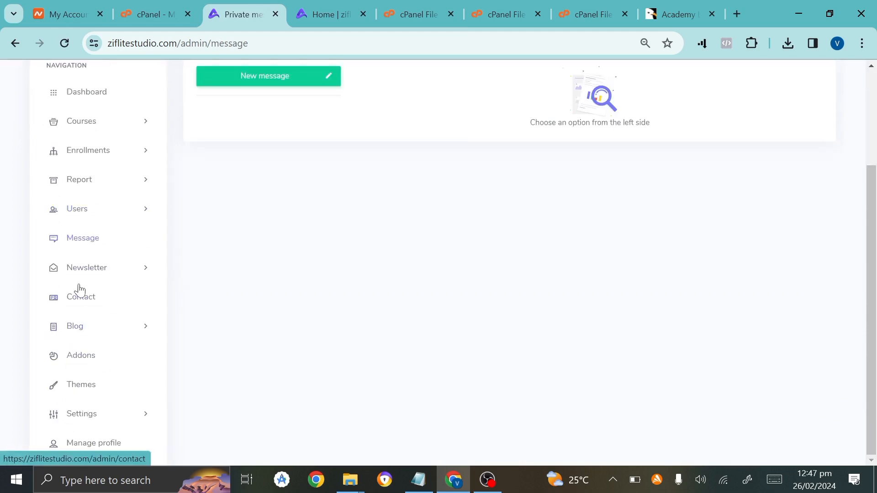
{"action": "left_click", "coordinate": [68, 425]}
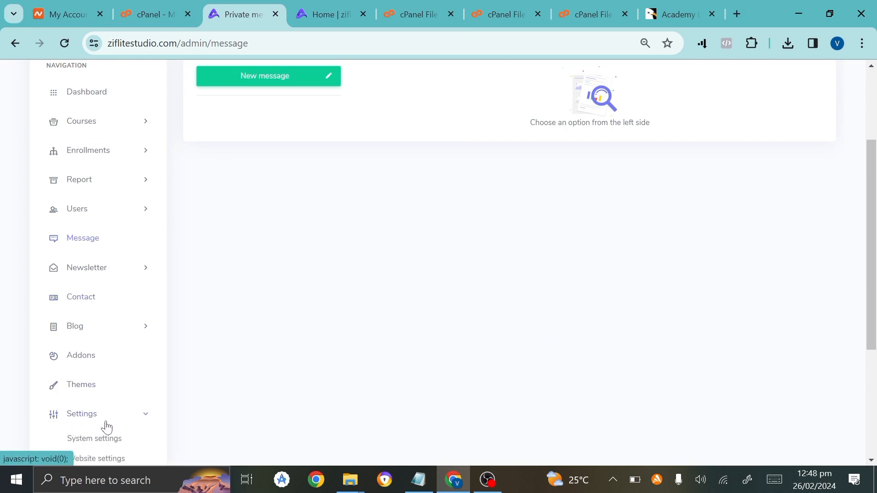
{"action": "scroll", "coordinate": [112, 410], "scroll_direction": "down", "scroll_amount": 4}
{"action": "scroll", "coordinate": [117, 399], "scroll_direction": "up", "scroll_amount": 1}
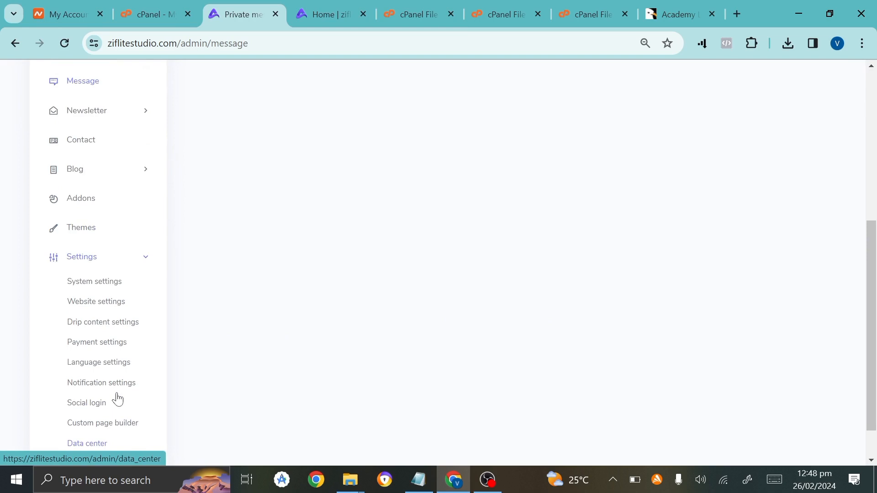
{"action": "left_click", "coordinate": [94, 289]}
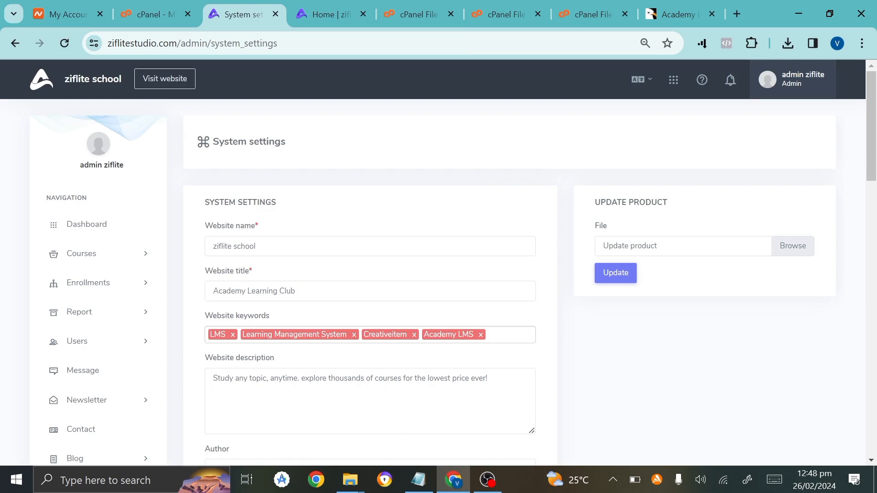
Review the System settings fields, including the website description.
{"action": "scroll", "coordinate": [438, 262], "scroll_direction": "down", "scroll_amount": 1}
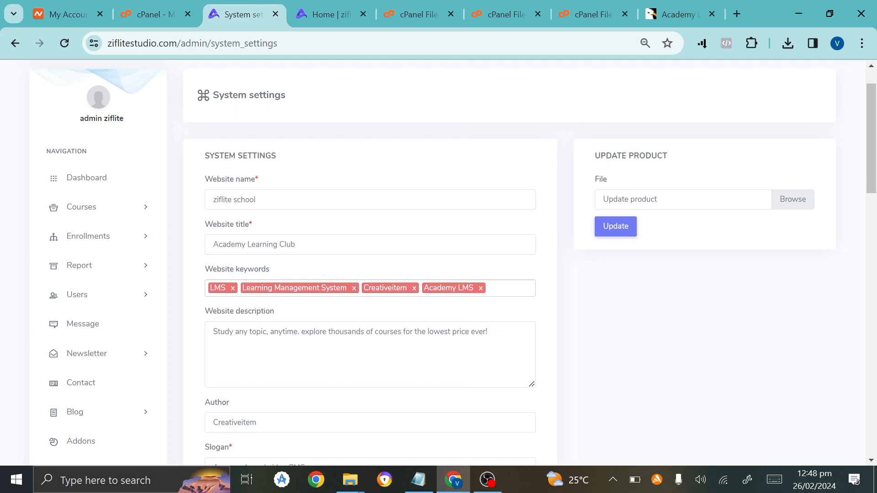
{"action": "scroll", "coordinate": [457, 263], "scroll_direction": "down", "scroll_amount": 3}
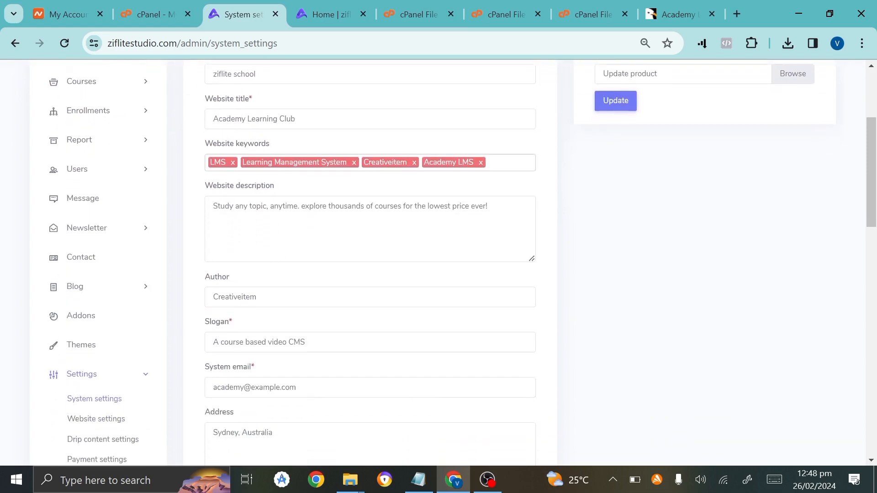
{"action": "left_click", "coordinate": [243, 207]}
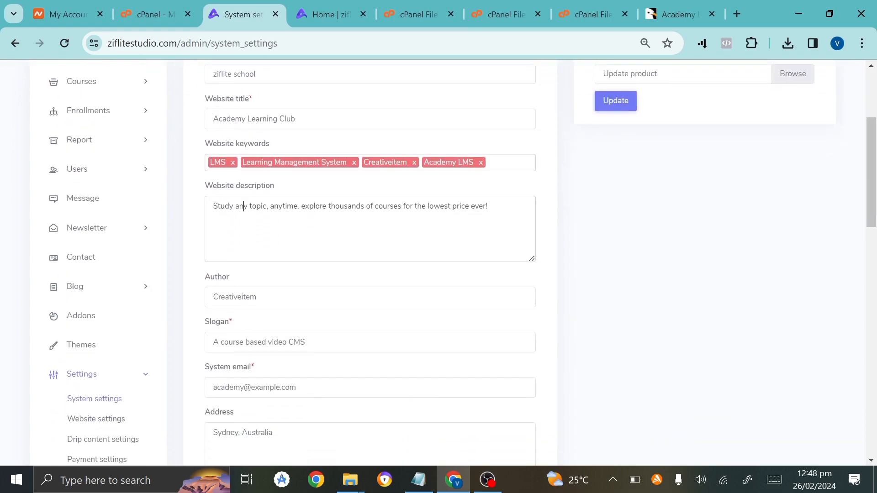
{"action": "scroll", "coordinate": [244, 400], "scroll_direction": "down", "scroll_amount": 15}
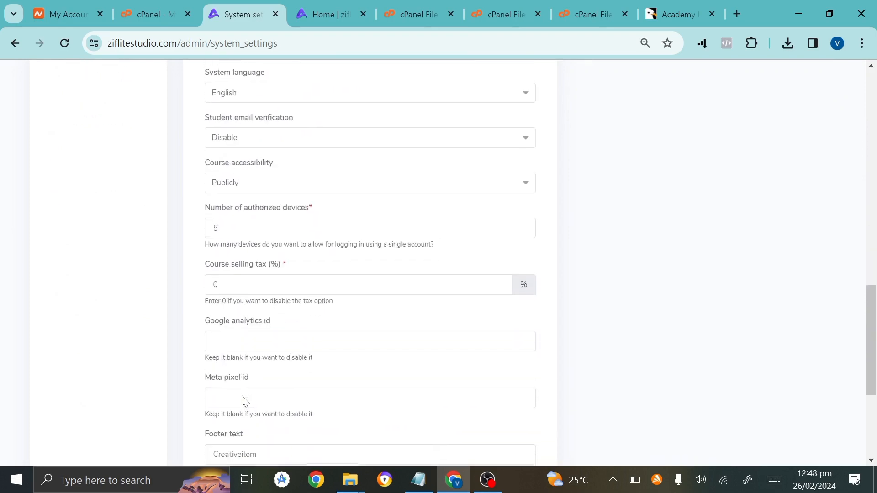
{"action": "scroll", "coordinate": [243, 400], "scroll_direction": "down", "scroll_amount": 5}
{"action": "scroll", "coordinate": [245, 401], "scroll_direction": "up", "scroll_amount": 4}
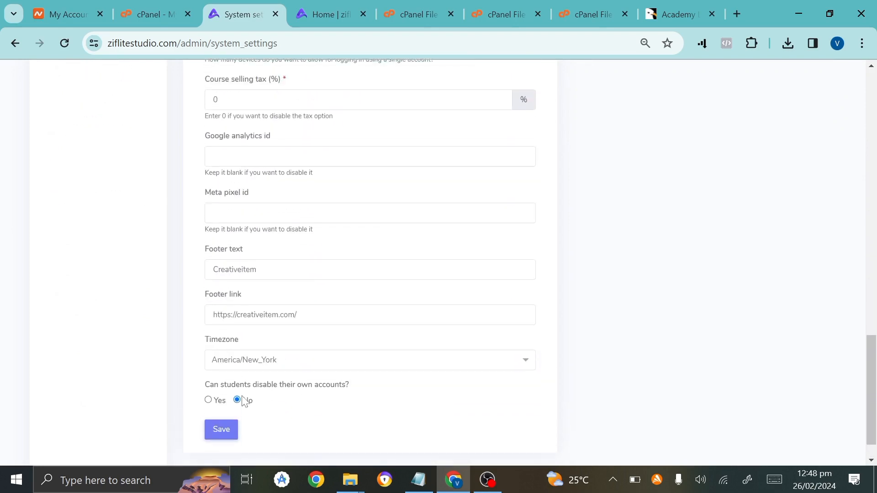
{"action": "scroll", "coordinate": [267, 296], "scroll_direction": "down", "scroll_amount": 2}
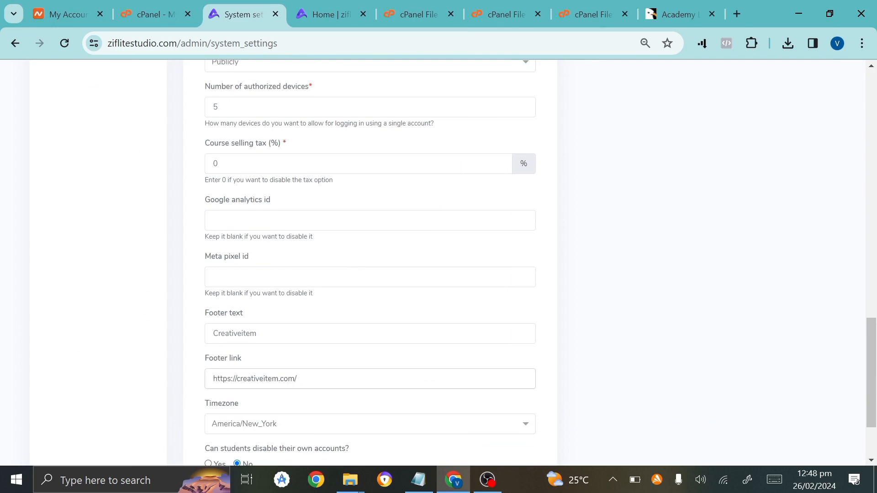
{"action": "left_click", "coordinate": [326, 14]}
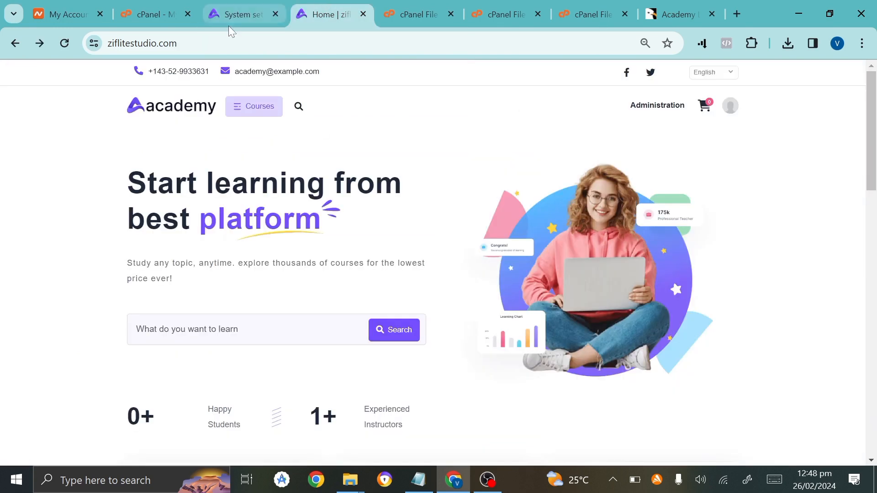
{"action": "left_click", "coordinate": [222, 44]}
{"action": "key", "text": "ctrl+c"}
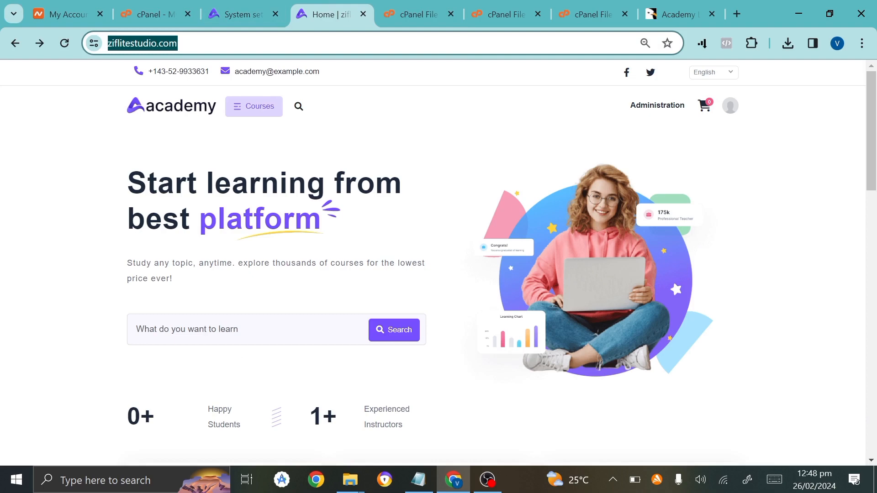
{"action": "left_click_drag", "start_coordinate": [262, 2], "coordinate": [244, 9]}
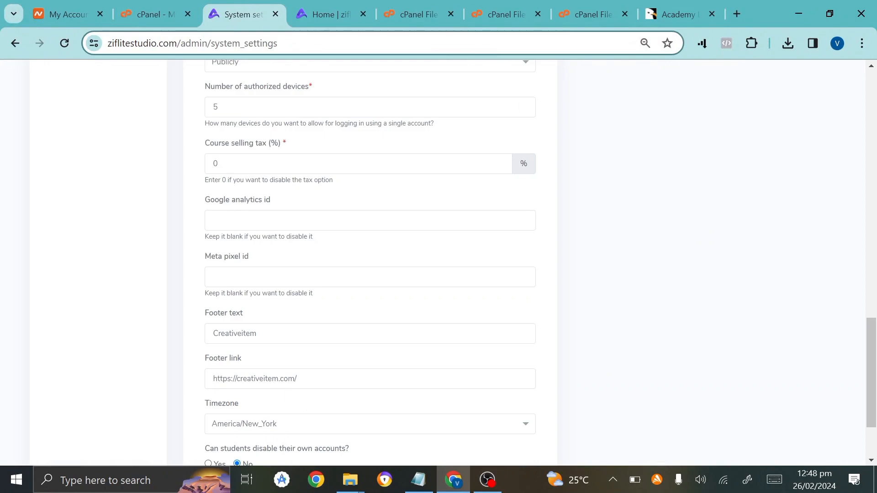
{"action": "left_click", "coordinate": [297, 378]}
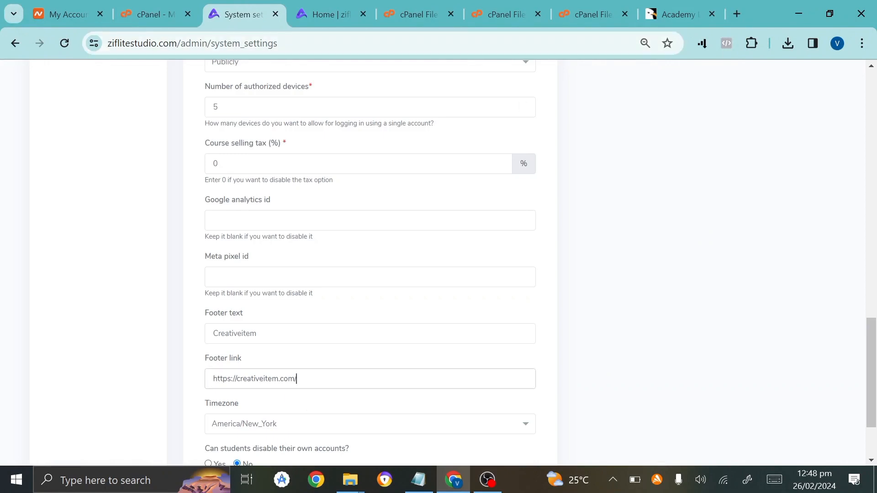
{"action": "key", "text": "ctrl+a"}
{"action": "key", "text": "ctrl+v"}
Go to the Website settings page.
{"action": "scroll", "coordinate": [370, 263], "scroll_direction": "down", "scroll_amount": 3}
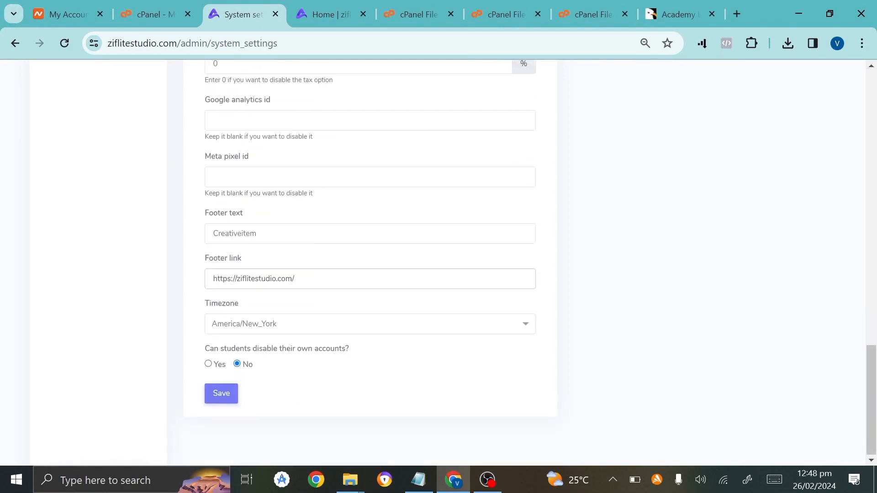
{"action": "scroll", "coordinate": [413, 379], "scroll_direction": "up", "scroll_amount": 15}
{"action": "scroll", "coordinate": [182, 357], "scroll_direction": "down", "scroll_amount": 3}
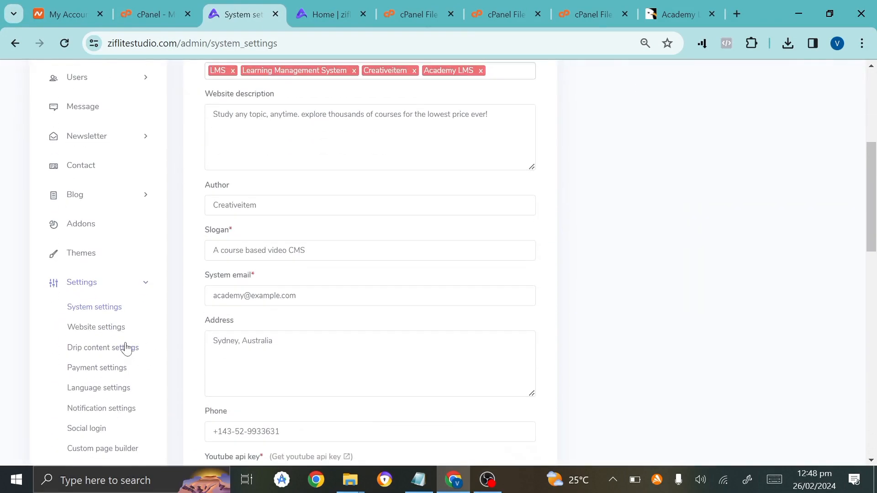
{"action": "left_click", "coordinate": [110, 332]}
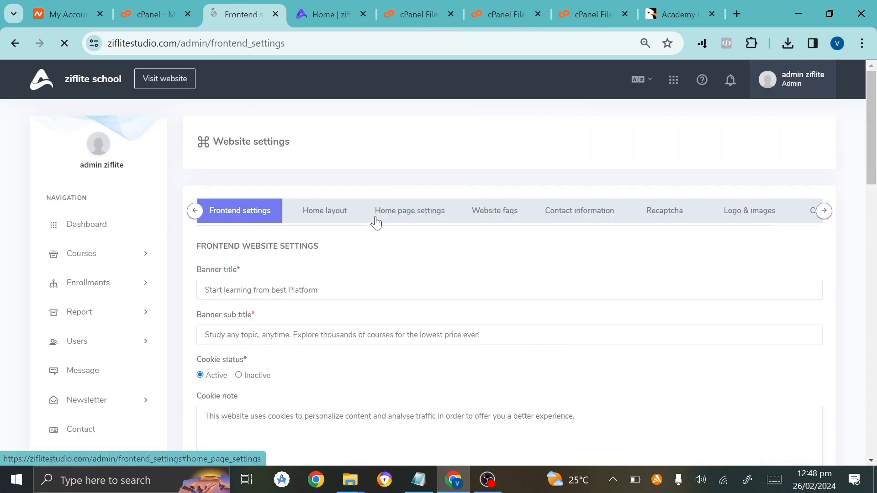
View the Home page settings, Website faqs, Contact information and Recaptcha sections.
{"action": "left_click", "coordinate": [402, 218]}
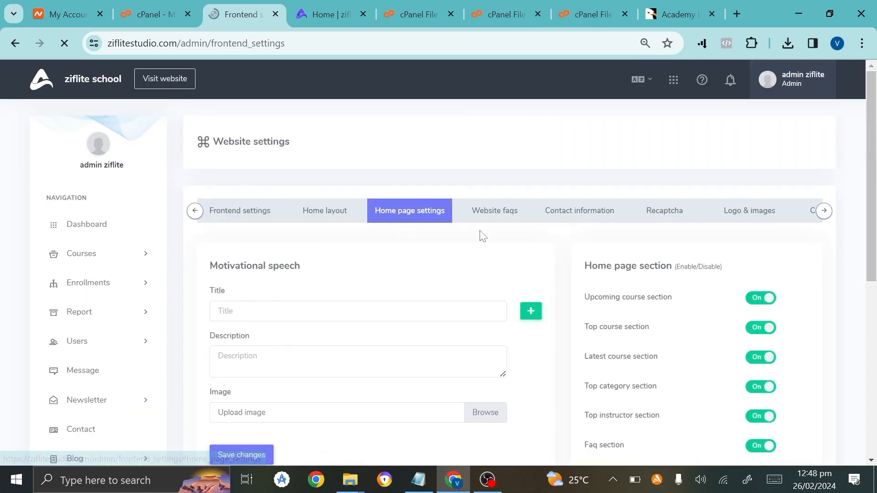
{"action": "left_click_drag", "start_coordinate": [482, 233], "coordinate": [513, 217]}
{"action": "left_click", "coordinate": [514, 217]}
{"action": "left_click", "coordinate": [617, 219]}
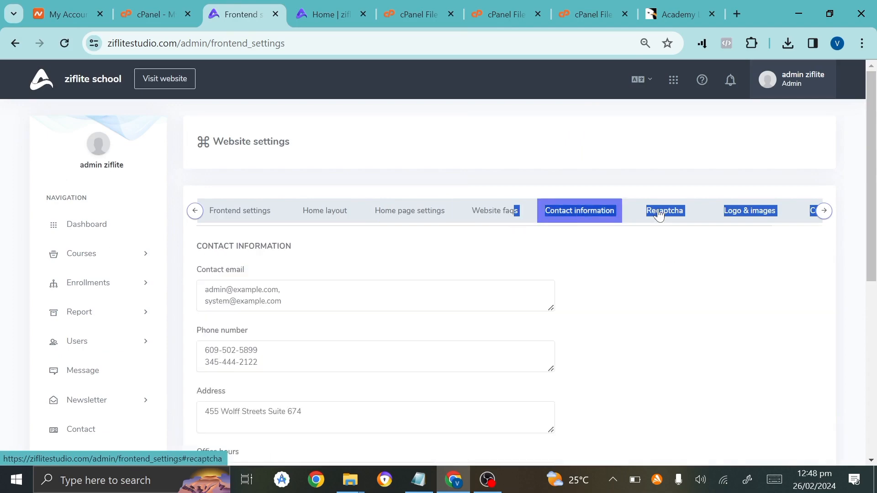
{"action": "left_click", "coordinate": [657, 215]}
{"action": "scroll", "coordinate": [264, 420], "scroll_direction": "down", "scroll_amount": 4}
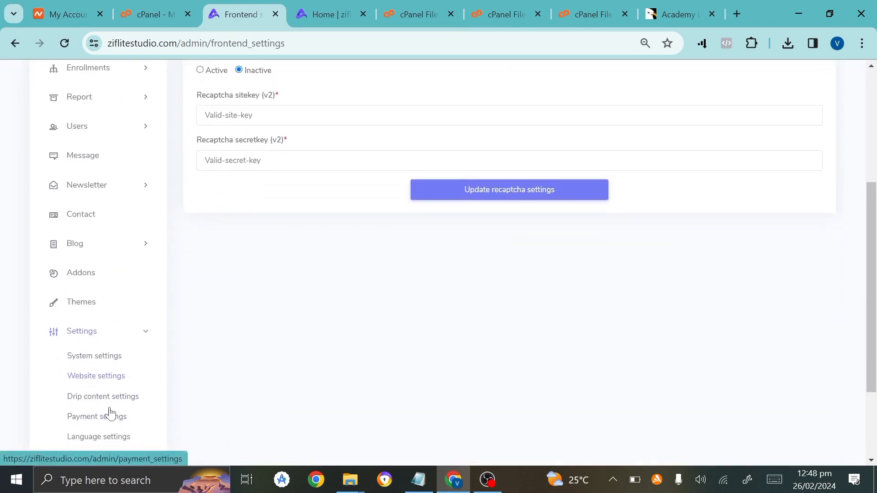
{"action": "scroll", "coordinate": [123, 297], "scroll_direction": "down", "scroll_amount": 2}
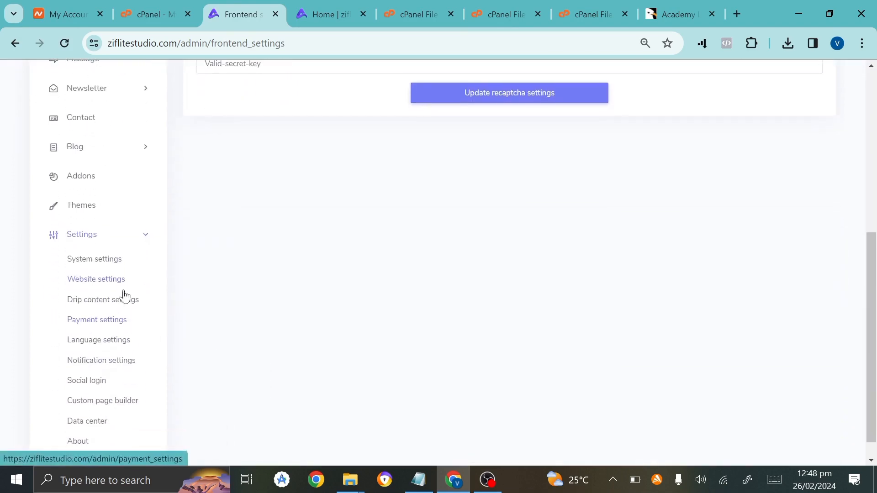
Look over the Payment settings page, then go to the Addon manager.
{"action": "left_click", "coordinate": [85, 329]}
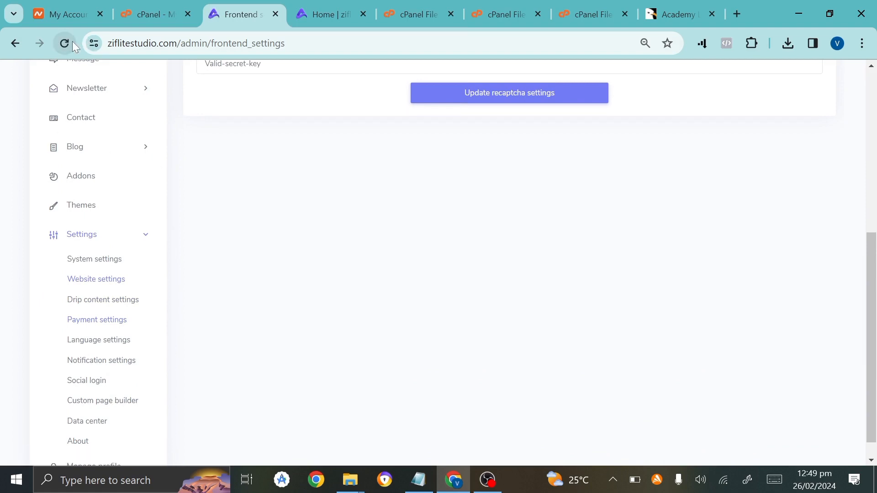
{"action": "scroll", "coordinate": [324, 188], "scroll_direction": "up", "scroll_amount": 5}
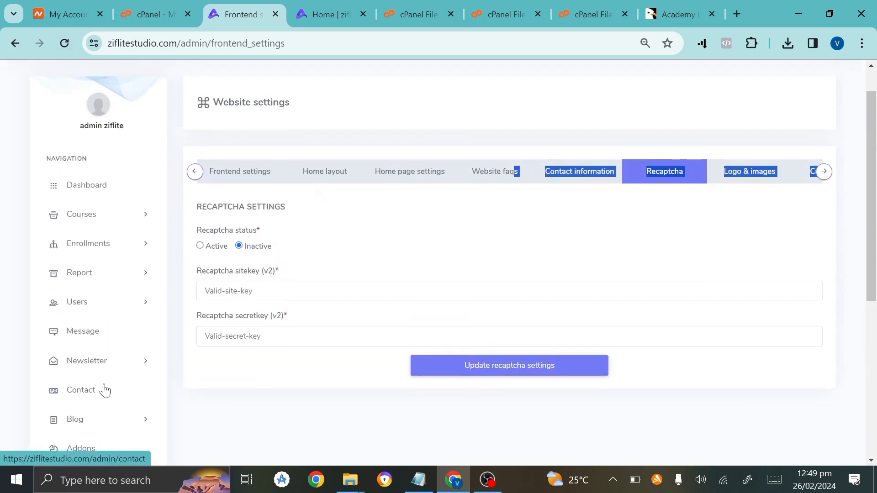
{"action": "scroll", "coordinate": [104, 389], "scroll_direction": "down", "scroll_amount": 5}
{"action": "scroll", "coordinate": [125, 239], "scroll_direction": "up", "scroll_amount": 4}
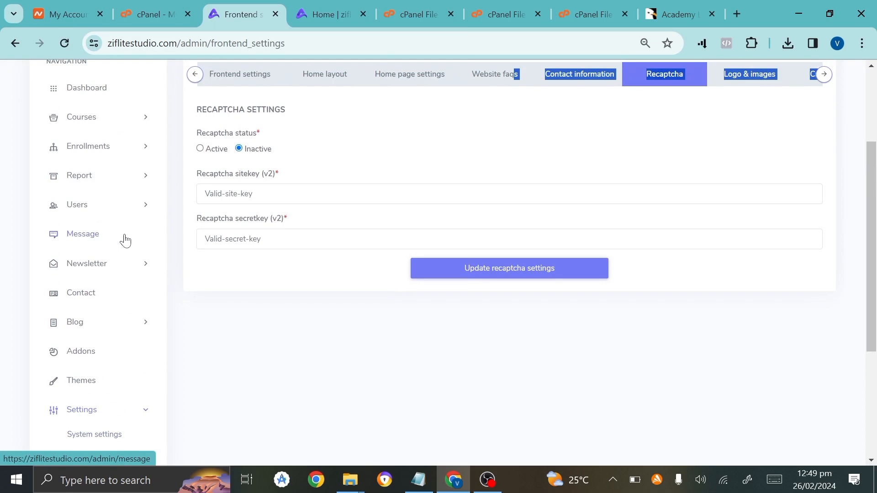
{"action": "scroll", "coordinate": [125, 240], "scroll_direction": "up", "scroll_amount": 3}
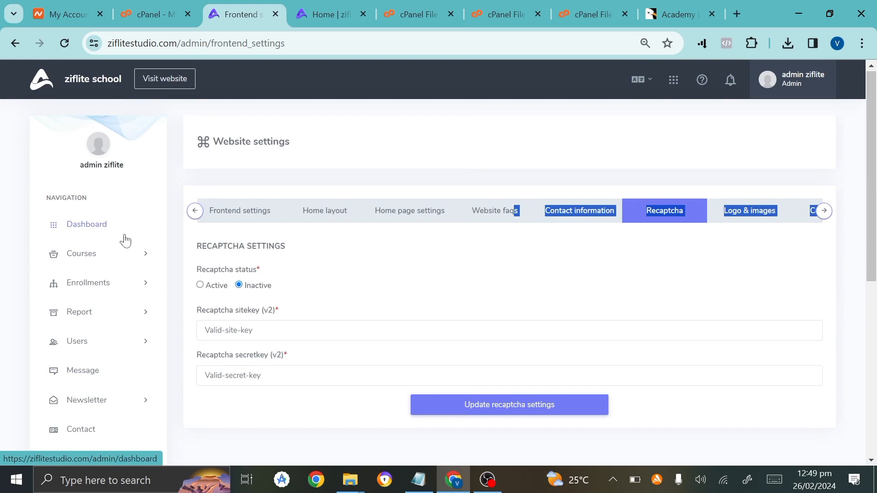
{"action": "left_click", "coordinate": [323, 151]}
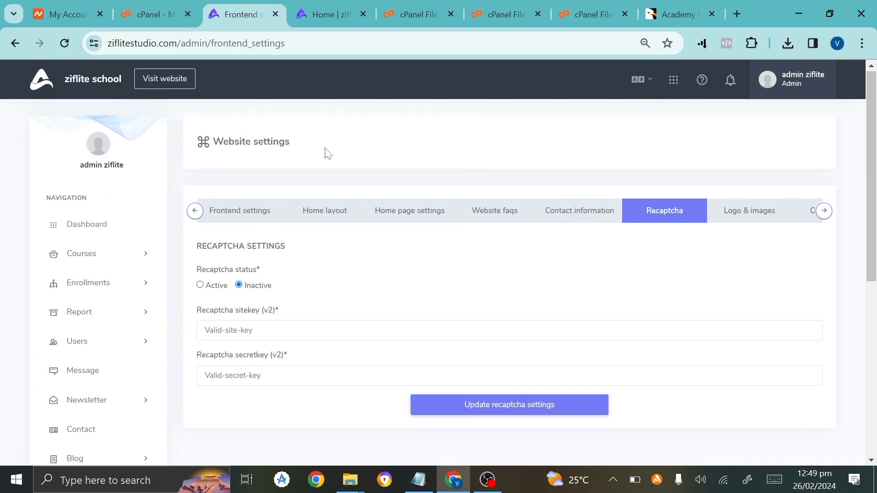
{"action": "scroll", "coordinate": [55, 411], "scroll_direction": "down", "scroll_amount": 3}
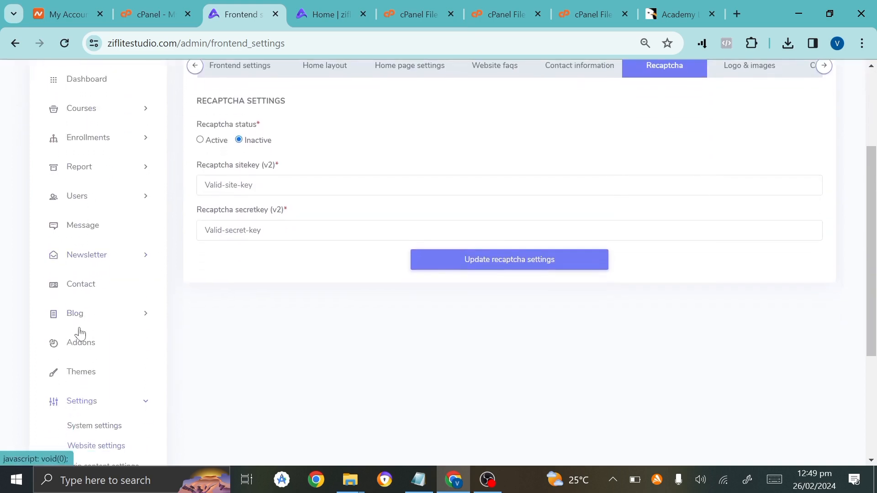
{"action": "left_click", "coordinate": [79, 342]}
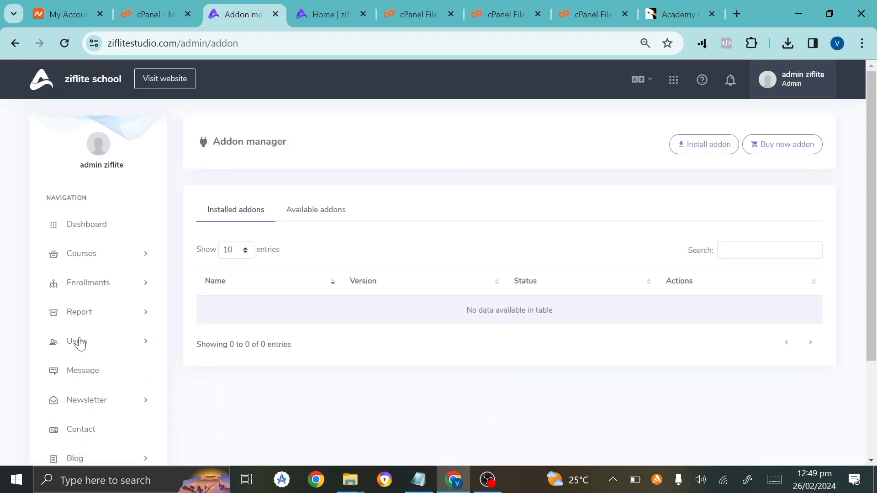
Browse the Available addons list down to the Affiliate Addon, then start Install addon.
{"action": "left_click", "coordinate": [315, 210]}
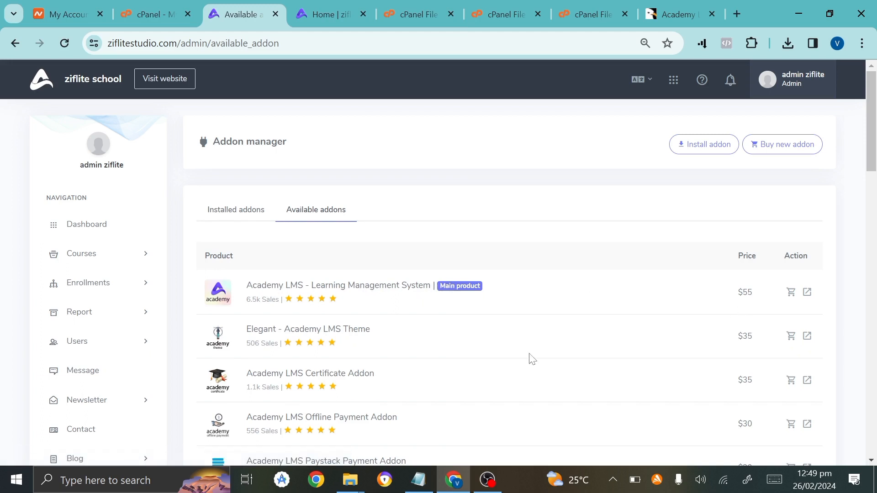
{"action": "scroll", "coordinate": [530, 354], "scroll_direction": "down", "scroll_amount": 2}
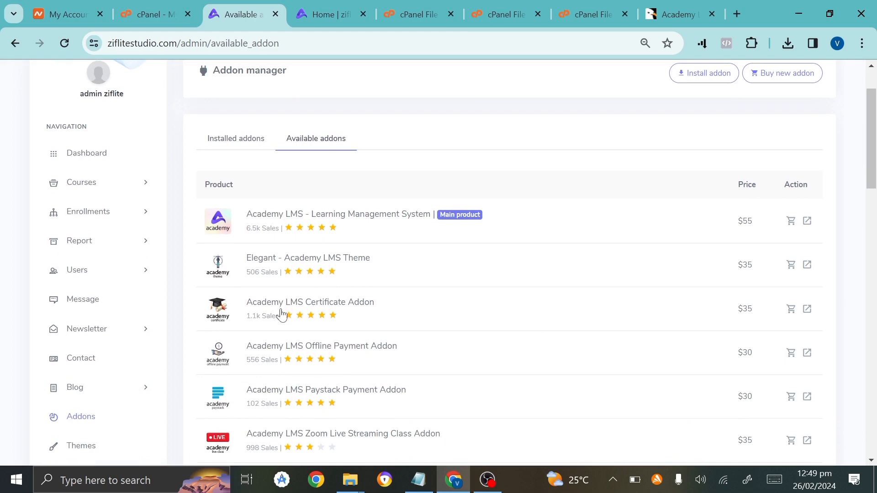
{"action": "scroll", "coordinate": [315, 392], "scroll_direction": "down", "scroll_amount": 2}
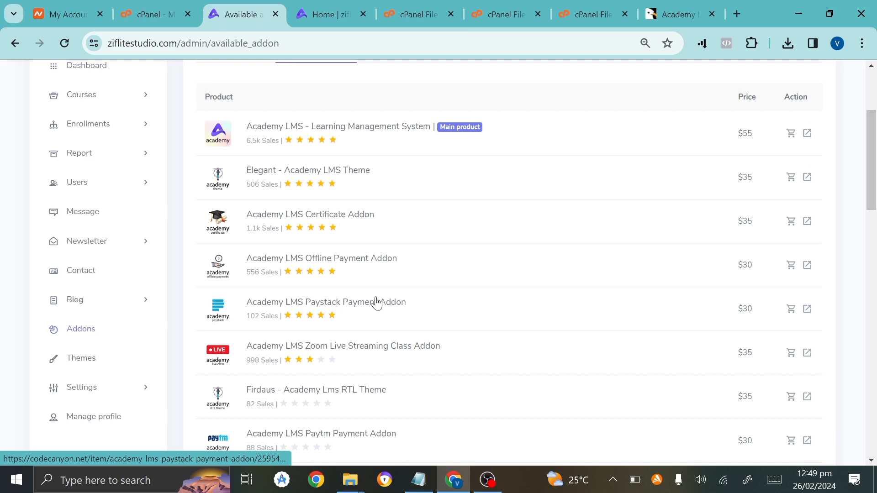
{"action": "scroll", "coordinate": [338, 347], "scroll_direction": "down", "scroll_amount": 2}
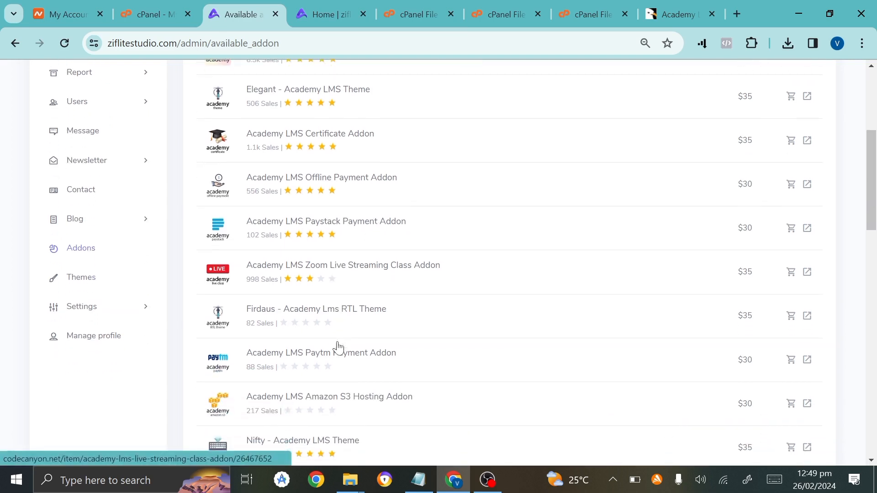
{"action": "scroll", "coordinate": [338, 347], "scroll_direction": "down", "scroll_amount": 2}
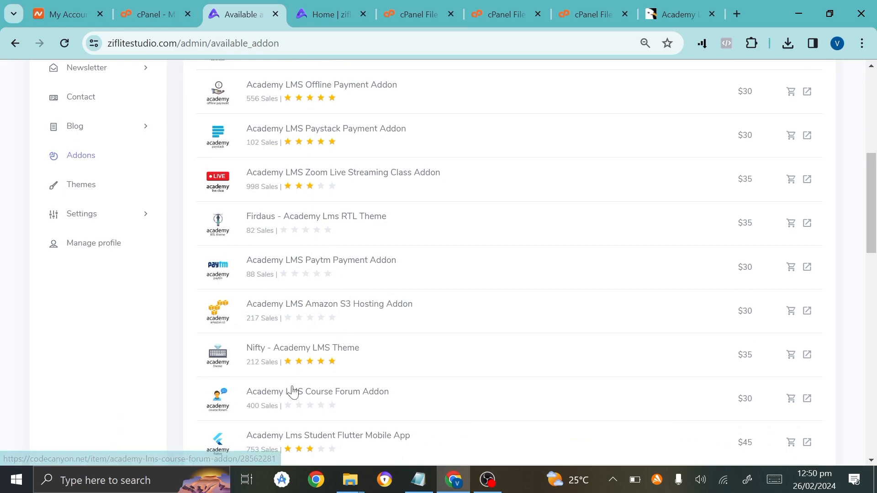
{"action": "scroll", "coordinate": [292, 392], "scroll_direction": "down", "scroll_amount": 3}
{"action": "scroll", "coordinate": [294, 392], "scroll_direction": "down", "scroll_amount": 10}
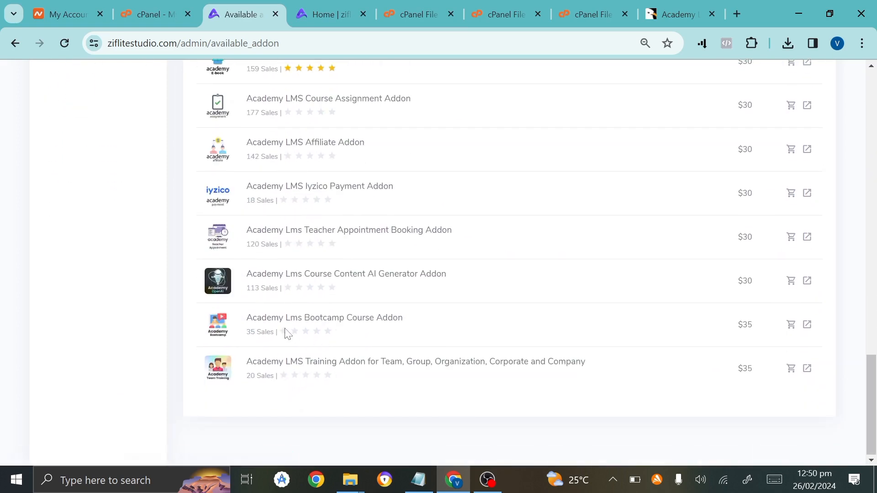
{"action": "scroll", "coordinate": [287, 334], "scroll_direction": "up", "scroll_amount": 1}
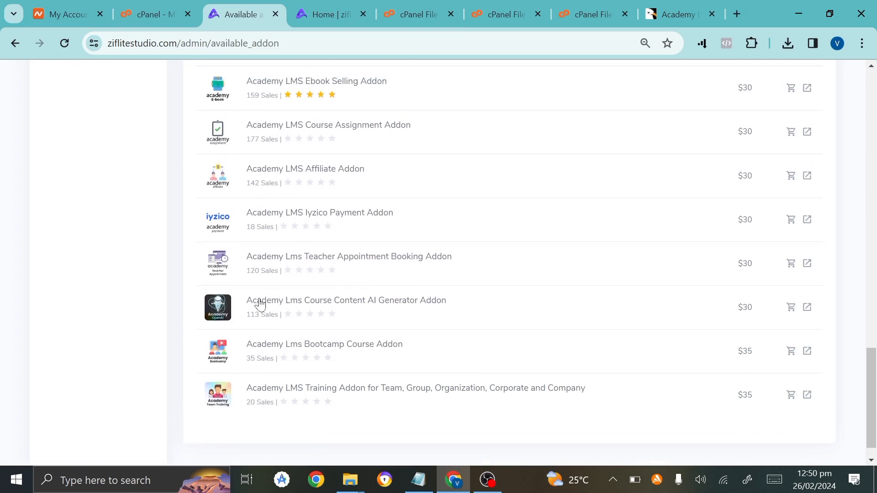
{"action": "scroll", "coordinate": [362, 308], "scroll_direction": "up", "scroll_amount": 1}
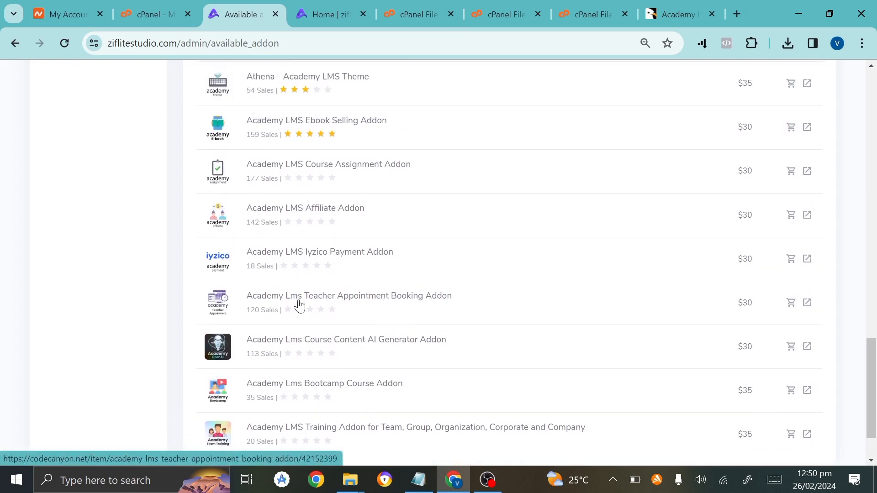
{"action": "scroll", "coordinate": [352, 306], "scroll_direction": "up", "scroll_amount": 1}
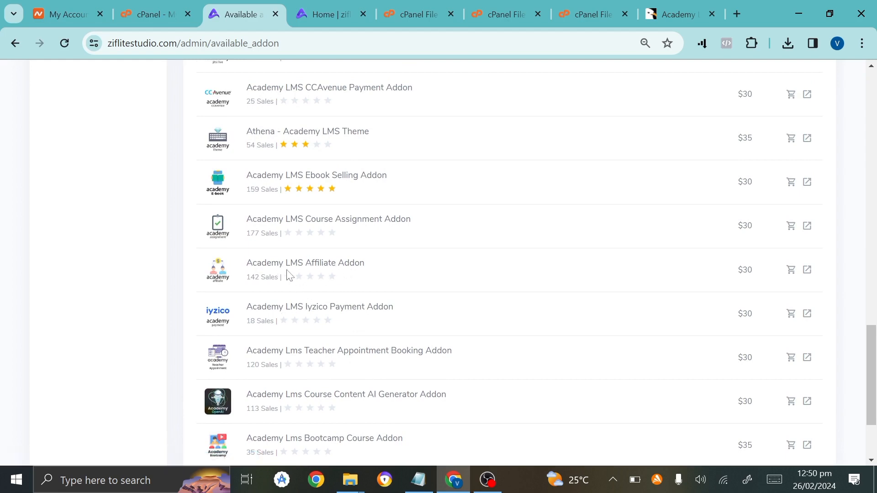
{"action": "scroll", "coordinate": [269, 200], "scroll_direction": "up", "scroll_amount": 20}
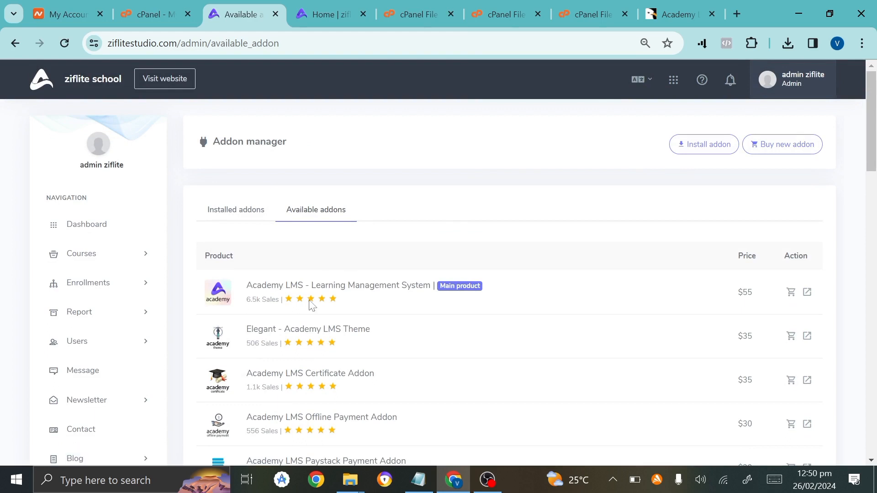
{"action": "left_click", "coordinate": [710, 143]}
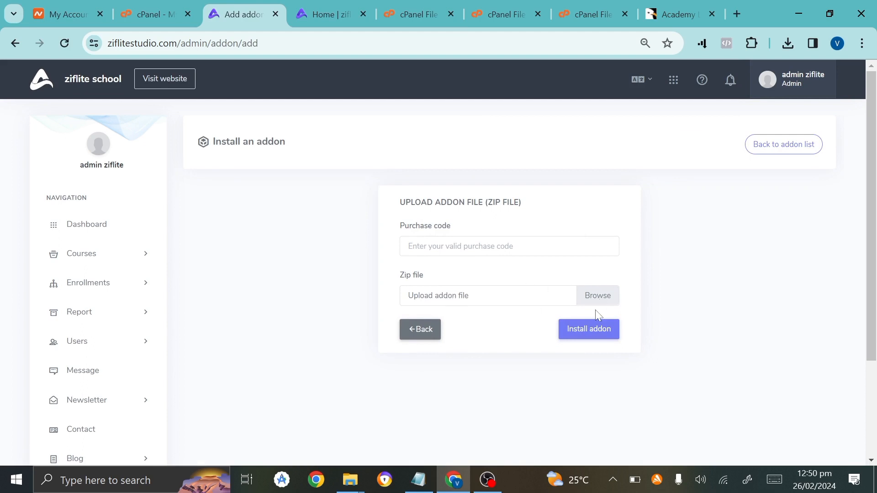
Extract academy-lms-affiliate-addon-1.0.zip and choose the zip inside its Addon folder for upload.
{"action": "left_click", "coordinate": [592, 289]}
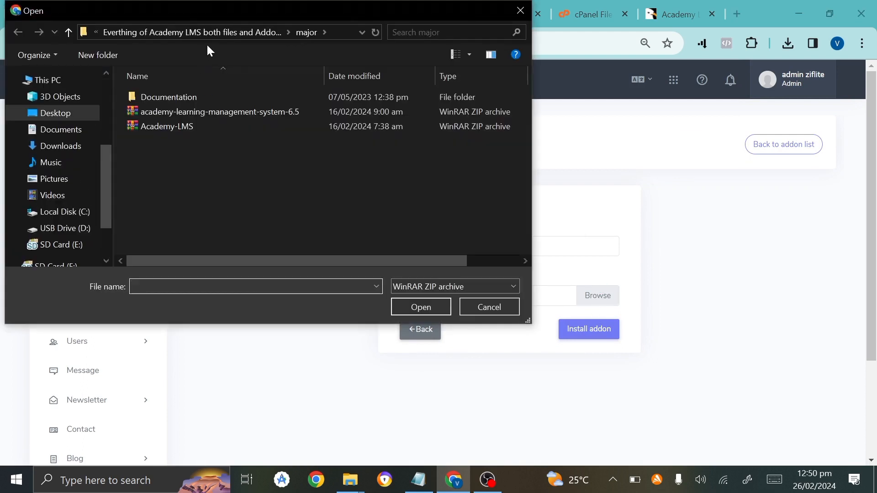
{"action": "left_click", "coordinate": [222, 33]}
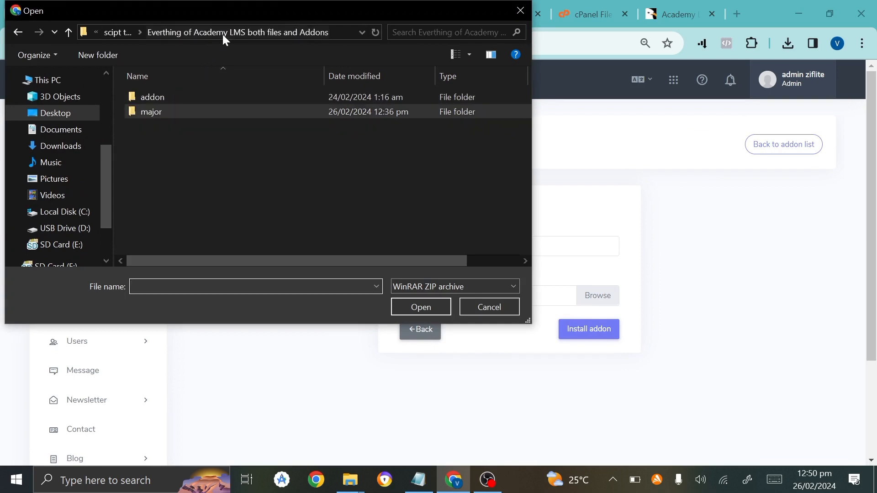
{"action": "double_click", "coordinate": [194, 97]}
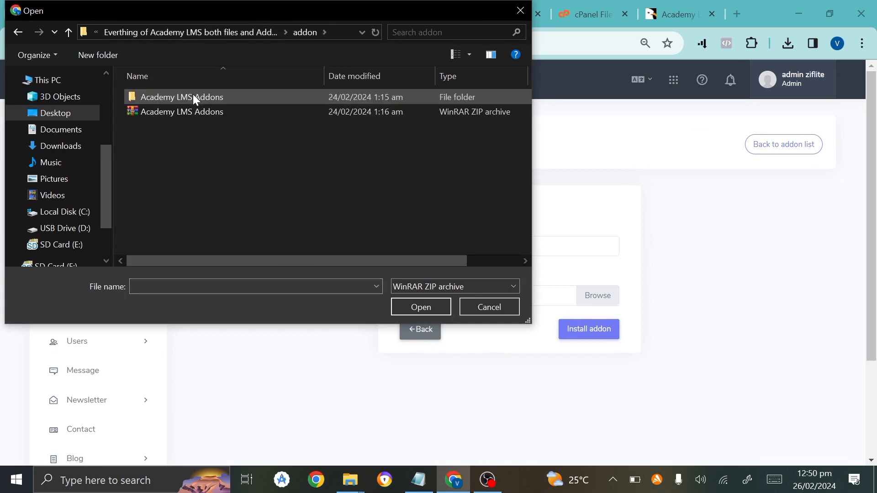
{"action": "double_click", "coordinate": [193, 97]}
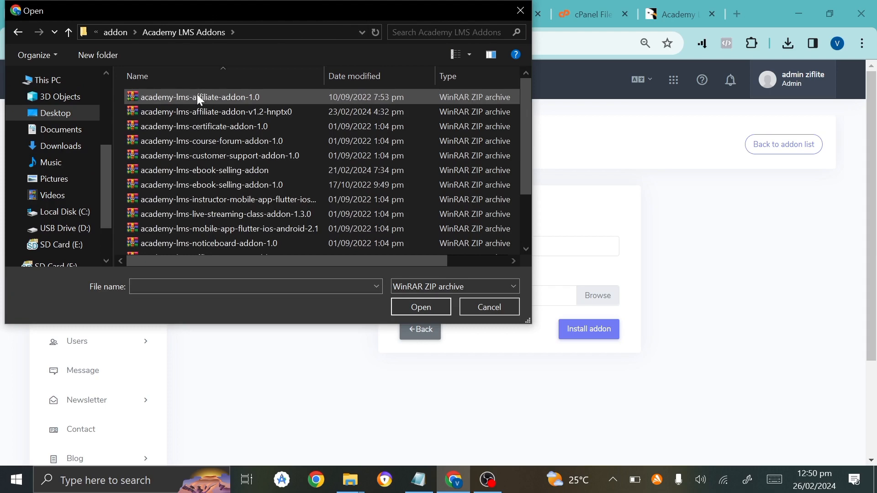
{"action": "left_click", "coordinate": [198, 97]}
{"action": "right_click", "coordinate": [196, 94]}
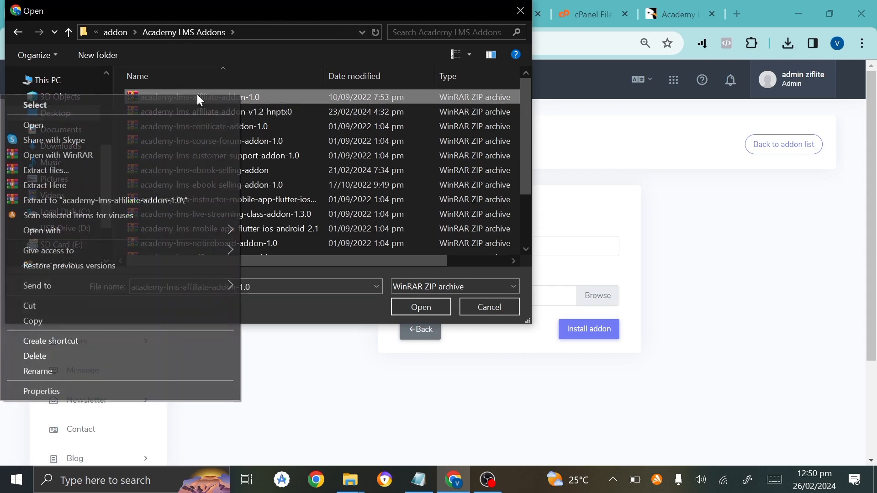
{"action": "left_click", "coordinate": [95, 185]}
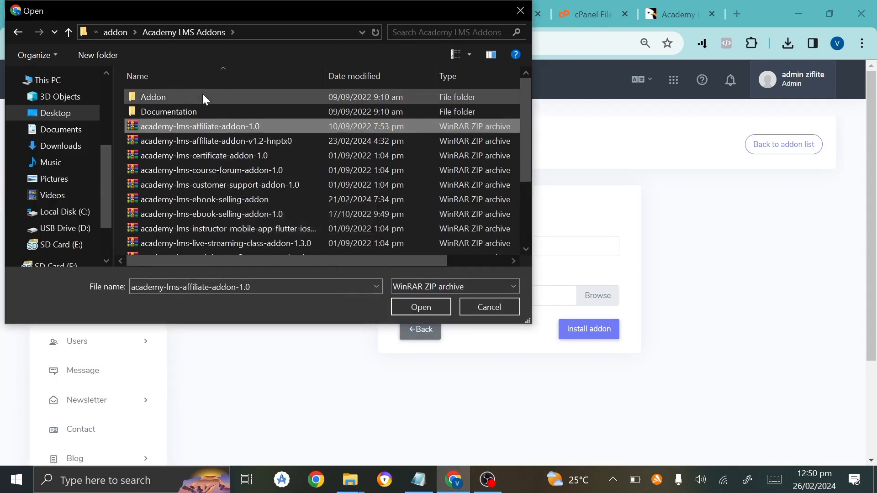
{"action": "double_click", "coordinate": [203, 96]}
{"action": "double_click", "coordinate": [180, 97]}
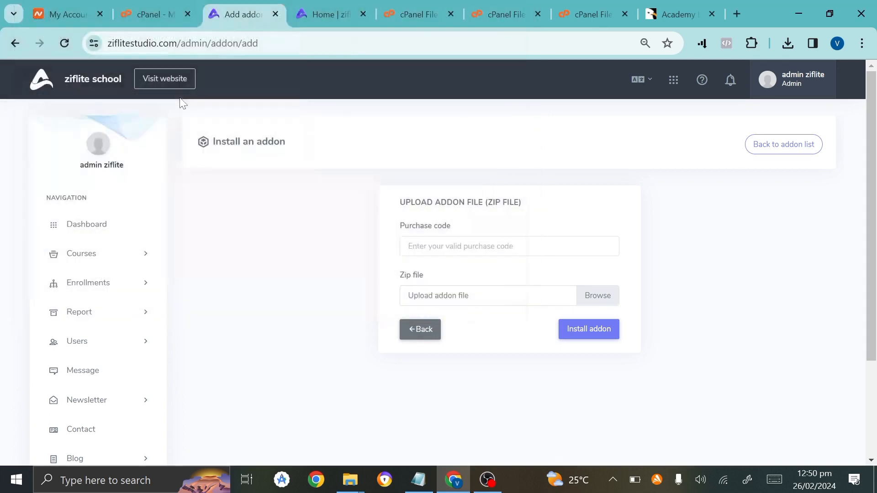
Install the Course Affiliate Addon 1.0 and confirm it is listed as Active.
{"action": "left_click", "coordinate": [581, 327]}
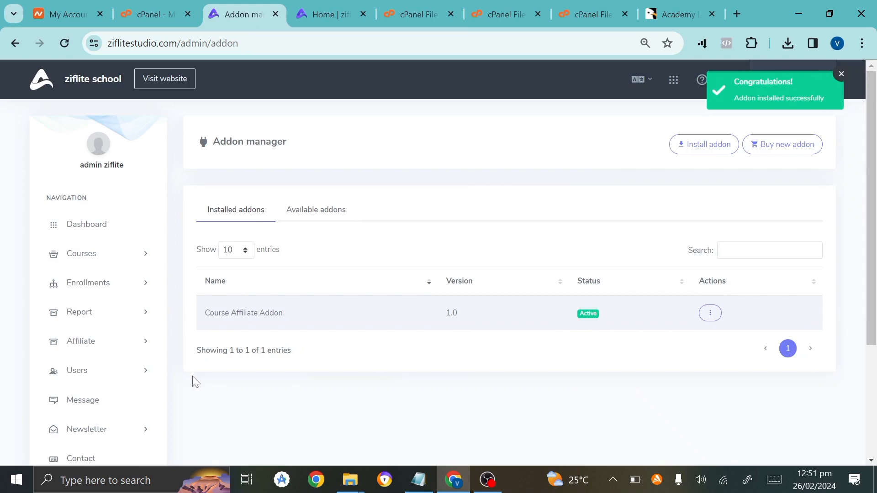
{"action": "scroll", "coordinate": [59, 372], "scroll_direction": "down", "scroll_amount": 4}
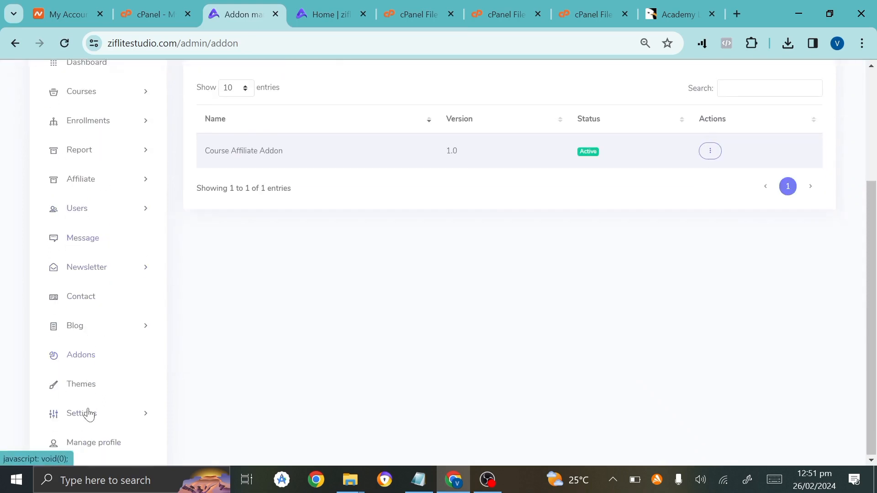
{"action": "scroll", "coordinate": [112, 259], "scroll_direction": "up", "scroll_amount": 1}
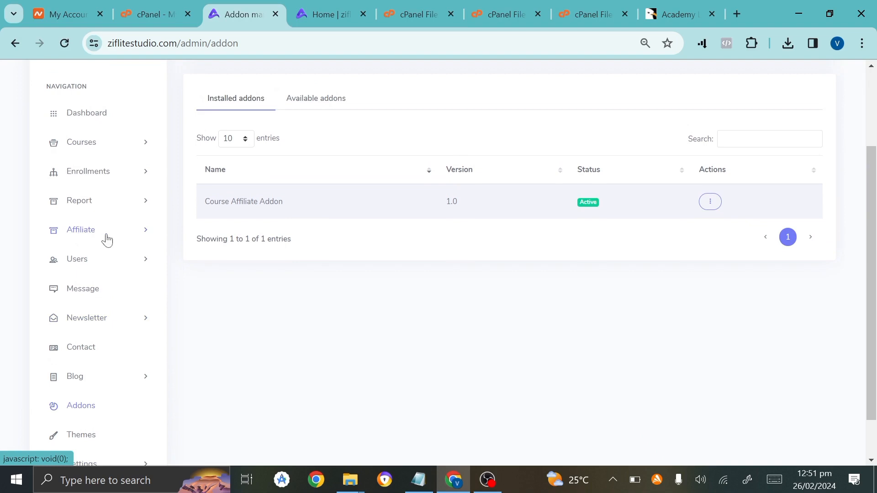
{"action": "scroll", "coordinate": [118, 233], "scroll_direction": "up", "scroll_amount": 2}
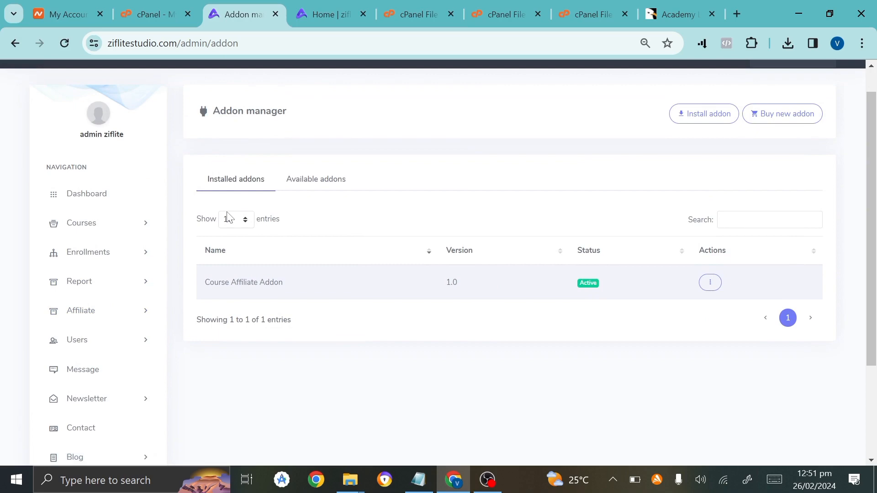
Glance at the public homepage, then return to the Addon manager.
{"action": "left_click", "coordinate": [332, 8]}
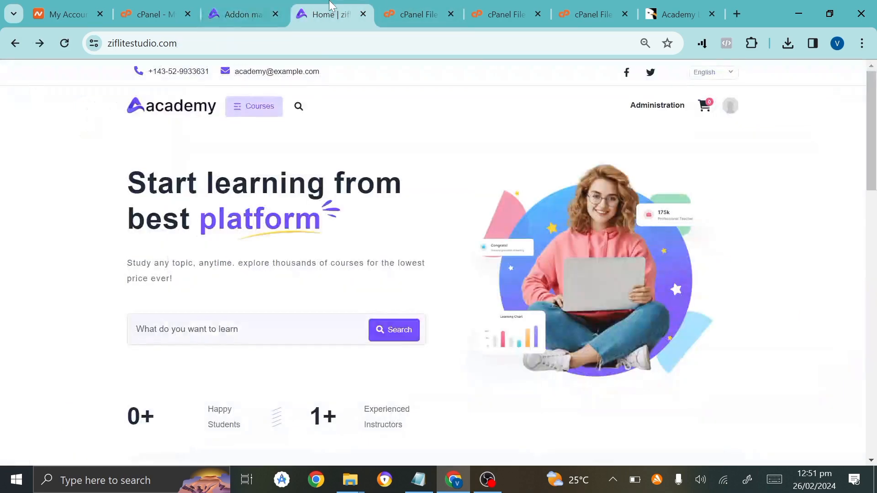
{"action": "scroll", "coordinate": [270, 401], "scroll_direction": "down", "scroll_amount": 12}
{"action": "scroll", "coordinate": [269, 402], "scroll_direction": "up", "scroll_amount": 12}
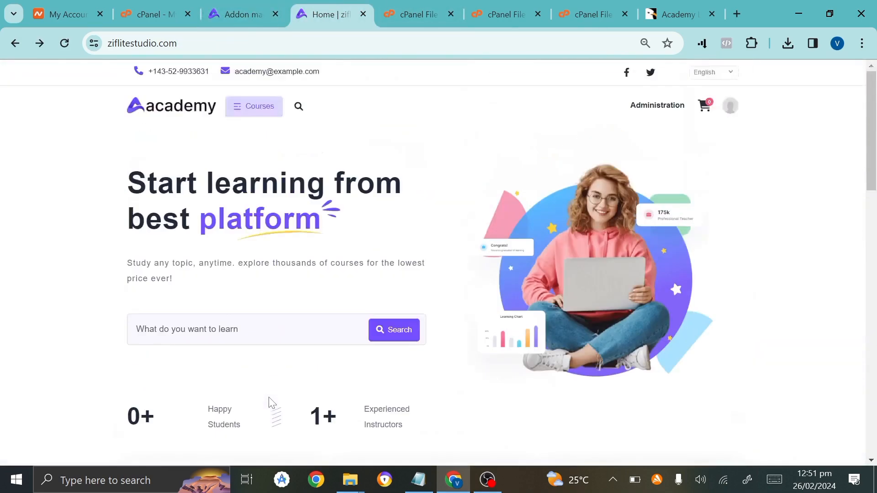
{"action": "left_click", "coordinate": [263, 6]}
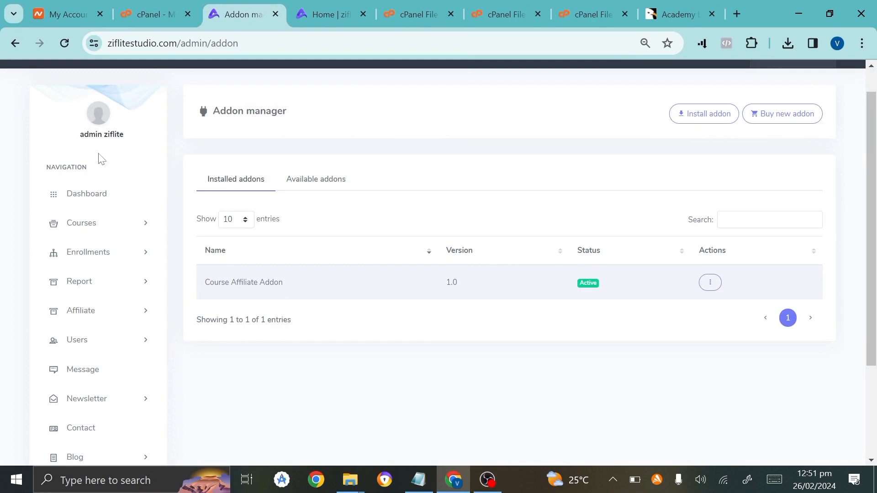
Open the Add new course form under Courses, then load youtube.com in a new tab.
{"action": "left_click", "coordinate": [82, 228]}
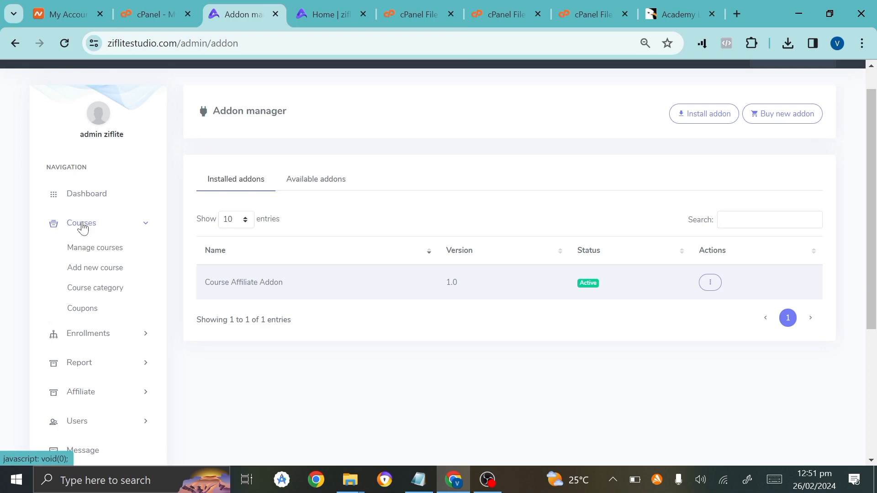
{"action": "left_click", "coordinate": [84, 271]}
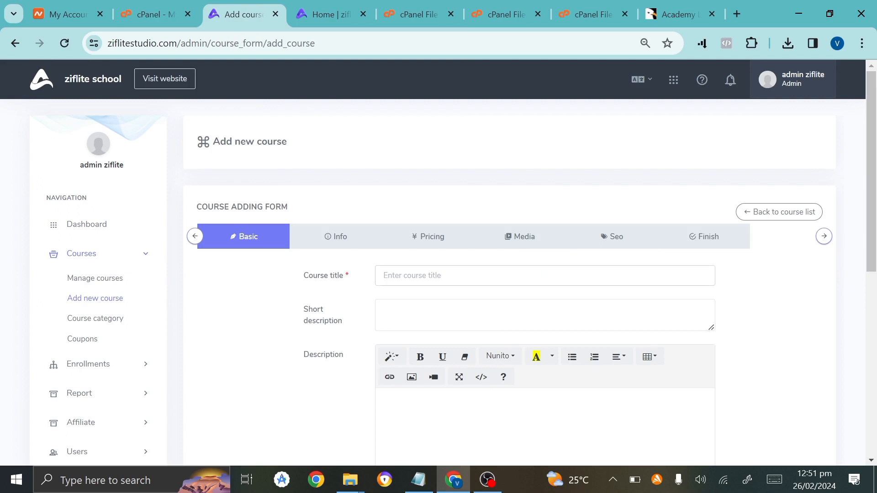
{"action": "left_click", "coordinate": [736, 17]}
{"action": "type", "text": "y"}
{"action": "key", "text": "Return"}
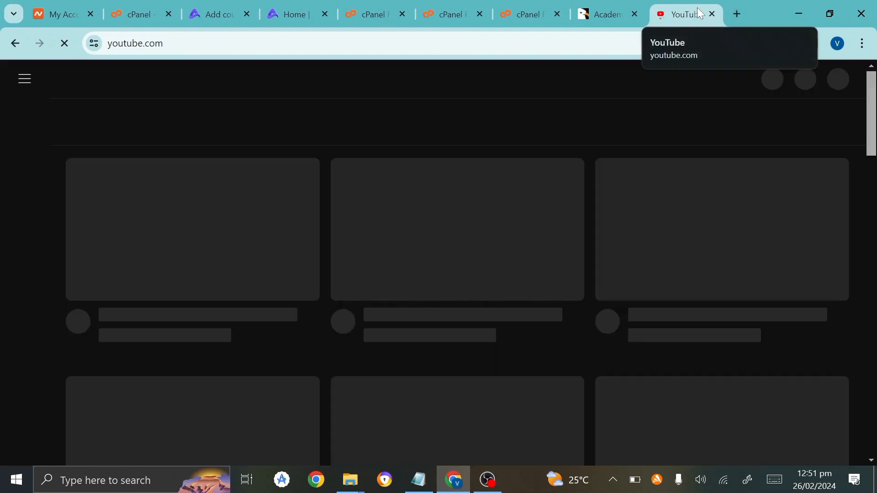
Close the extra Academy tab and reorder the tabs so YouTube sits beside the course form.
{"action": "left_click", "coordinate": [636, 15]}
{"action": "left_click_drag", "start_coordinate": [563, 7], "coordinate": [406, 6]}
{"action": "left_click", "coordinate": [322, 6]}
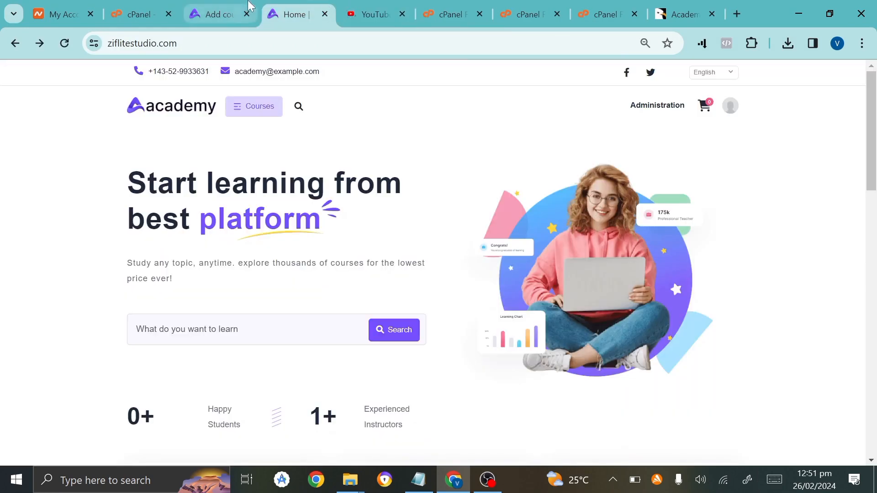
{"action": "left_click", "coordinate": [250, 6]}
{"action": "left_click_drag", "start_coordinate": [250, 5], "coordinate": [327, 6]}
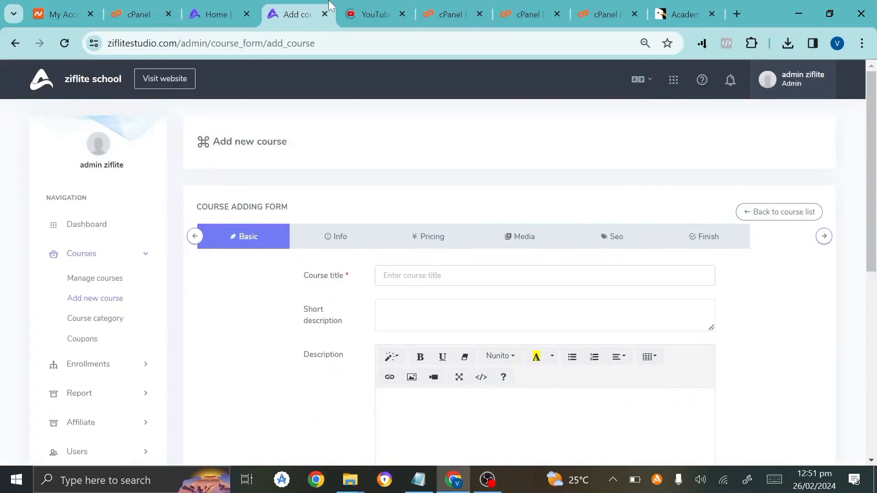
{"action": "left_click", "coordinate": [384, 6]}
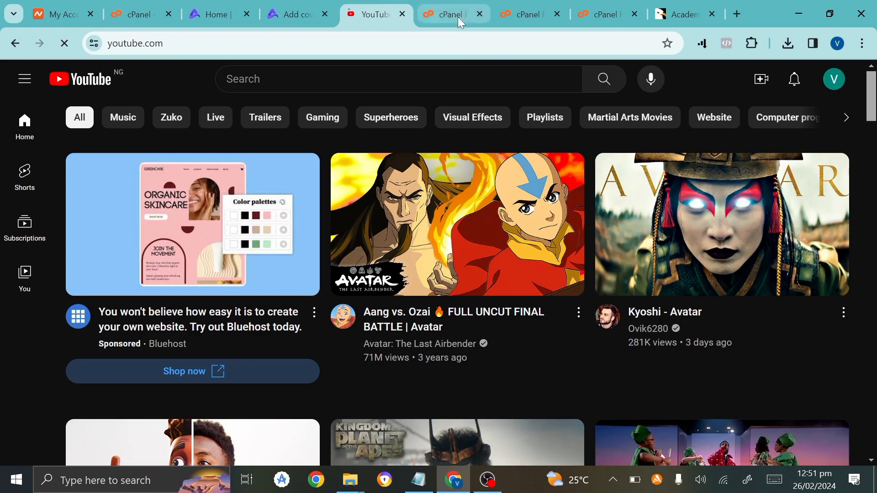
{"action": "left_click", "coordinate": [410, 79]}
{"action": "type", "text": "@"}
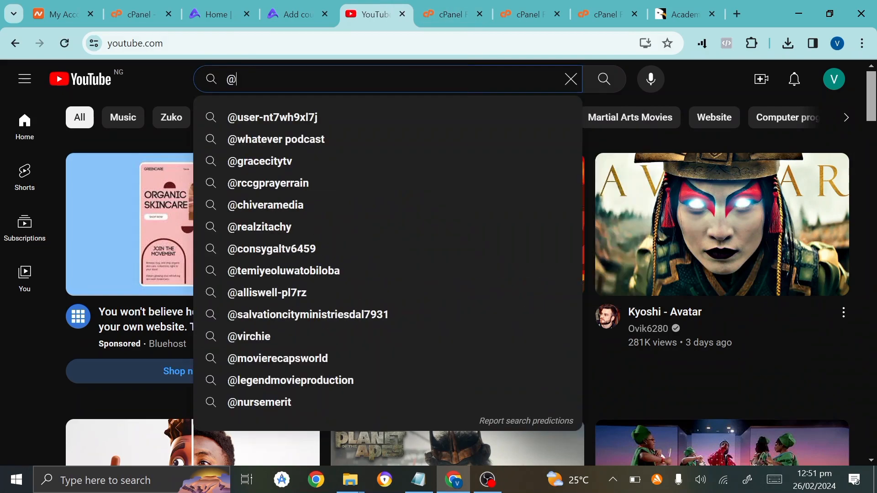
{"action": "type", "text": "ziflite"}
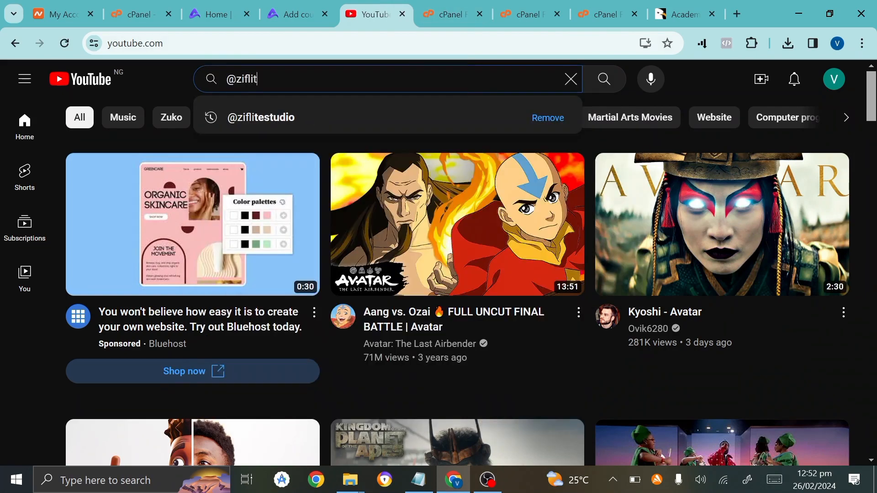
{"action": "left_click", "coordinate": [333, 118]}
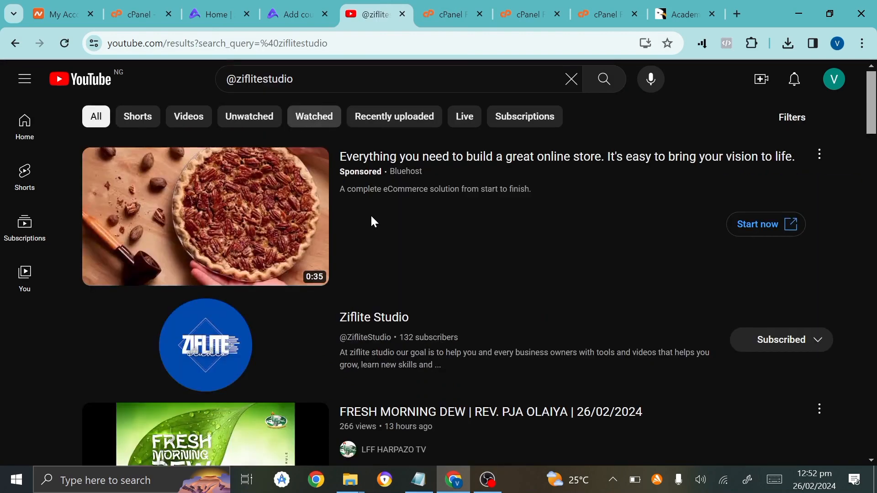
{"action": "left_click", "coordinate": [363, 322]}
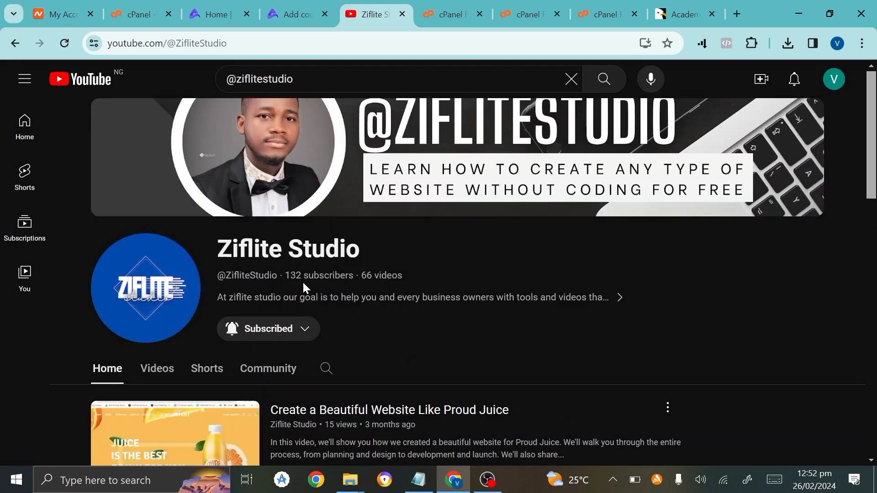
{"action": "scroll", "coordinate": [303, 283], "scroll_direction": "down", "scroll_amount": 7}
{"action": "scroll", "coordinate": [303, 283], "scroll_direction": "up", "scroll_amount": 4}
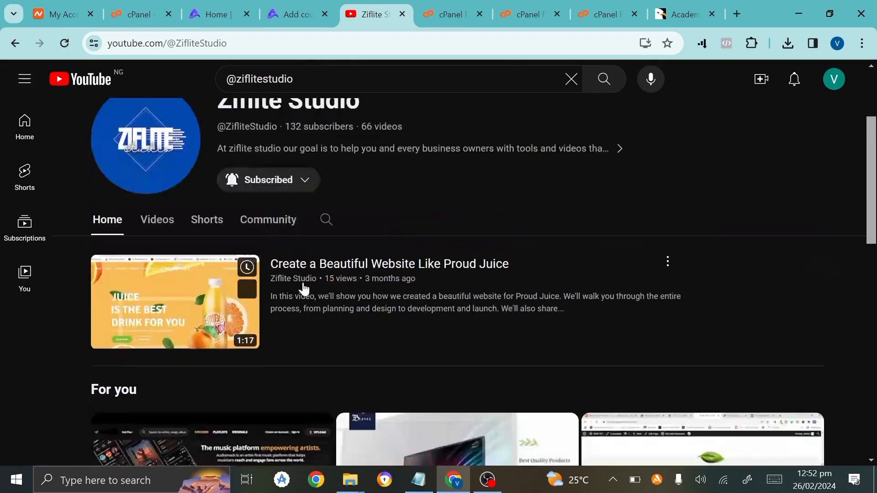
{"action": "left_click", "coordinate": [150, 228]}
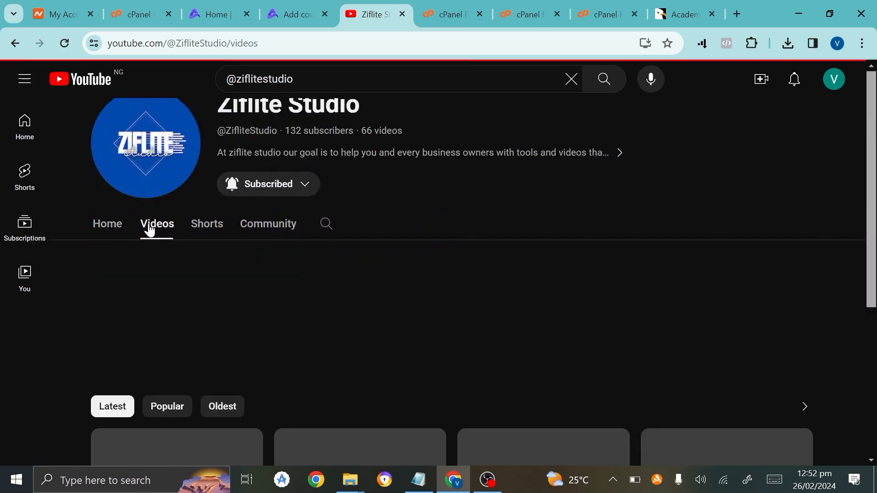
{"action": "scroll", "coordinate": [228, 318], "scroll_direction": "down", "scroll_amount": 3}
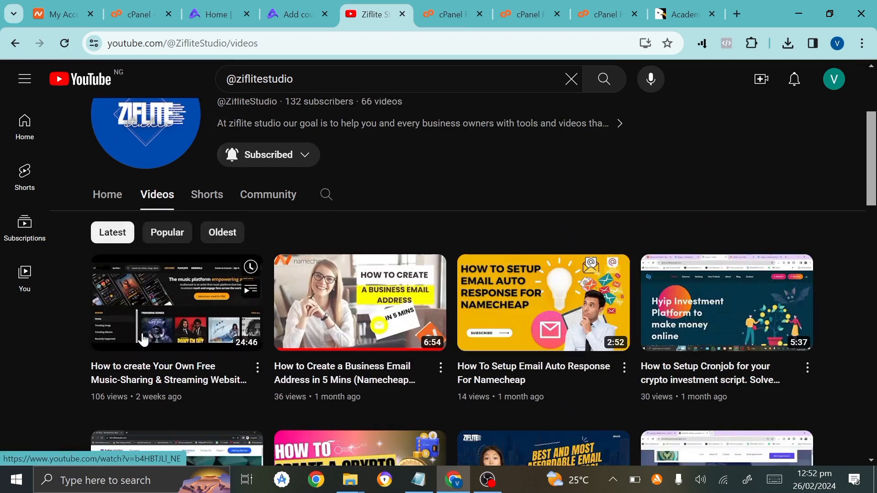
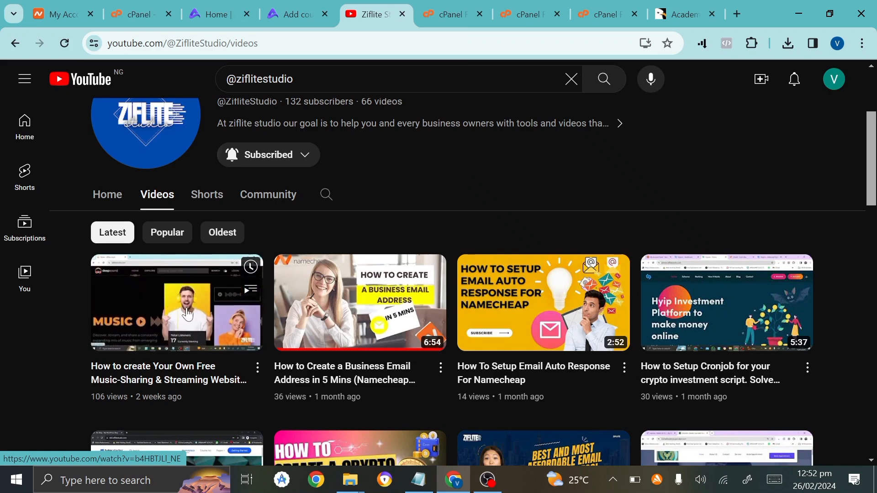
Open Ziflite Studio's music-sharing website tutorial, pause it at 0:00, and select its title.
{"action": "scroll", "coordinate": [188, 315], "scroll_direction": "down", "scroll_amount": 1}
{"action": "scroll", "coordinate": [188, 314], "scroll_direction": "down", "scroll_amount": 1}
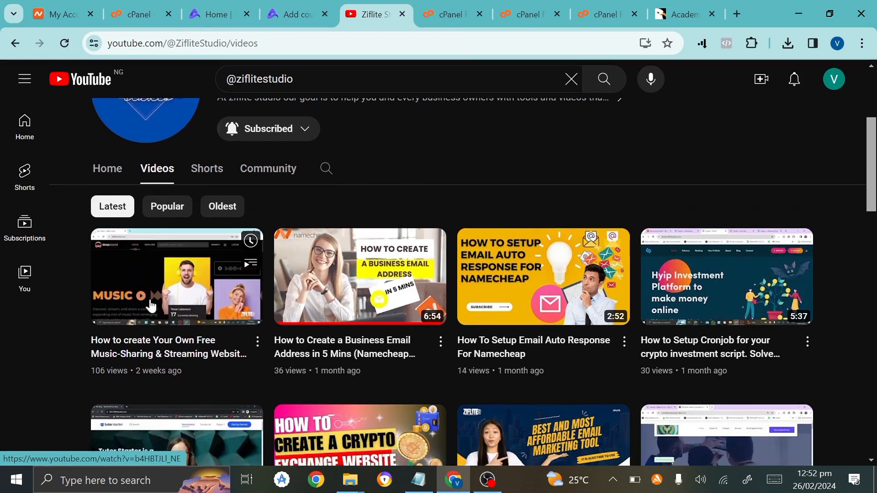
{"action": "scroll", "coordinate": [168, 313], "scroll_direction": "up", "scroll_amount": 1}
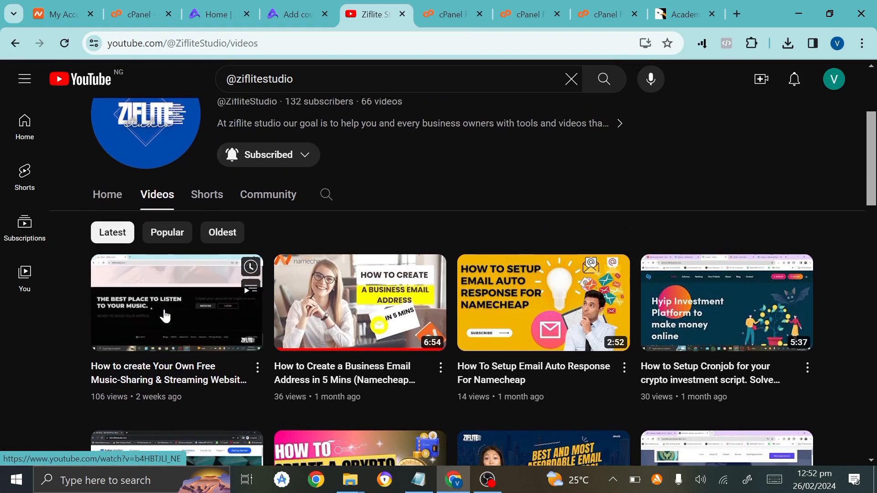
{"action": "scroll", "coordinate": [165, 315], "scroll_direction": "down", "scroll_amount": 2}
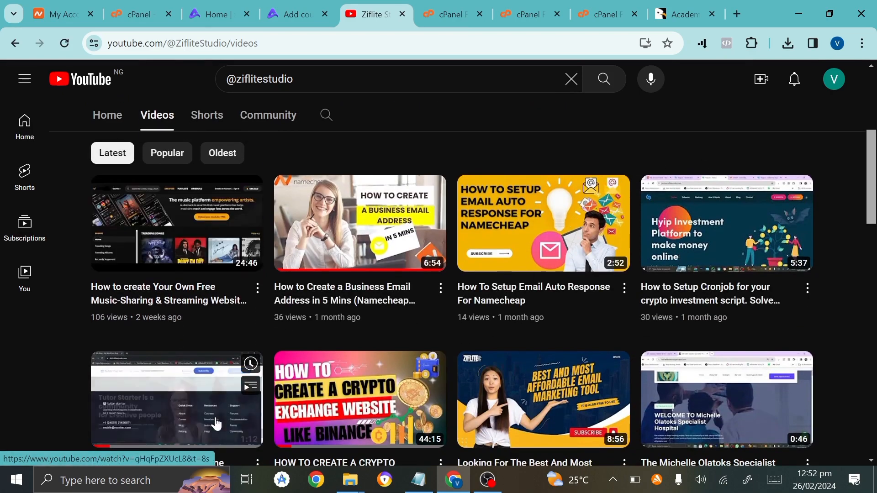
{"action": "left_click", "coordinate": [151, 302]}
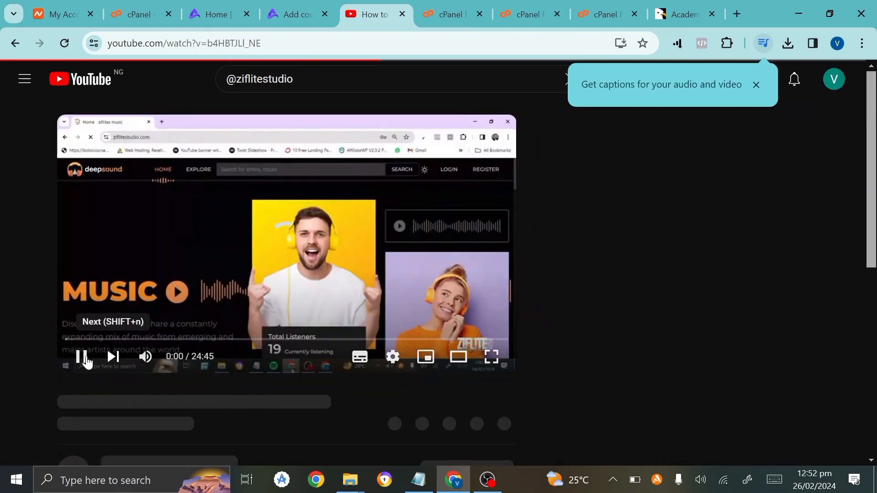
{"action": "left_click", "coordinate": [87, 360]}
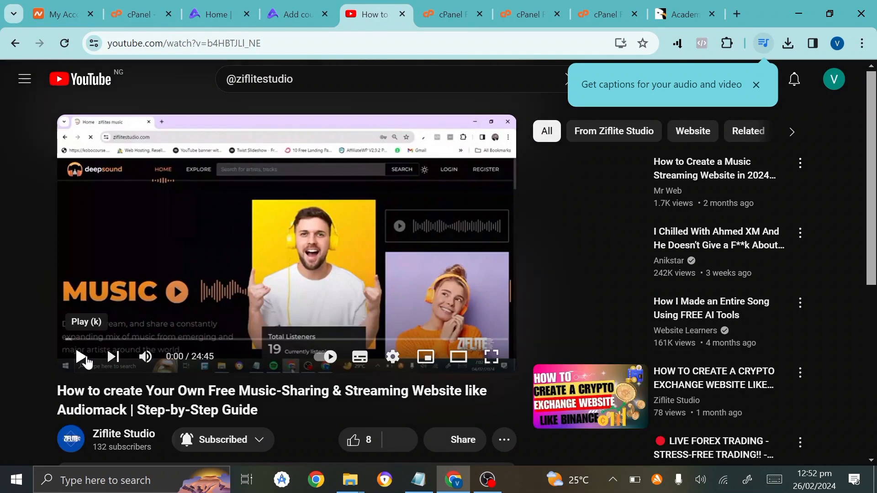
{"action": "left_click_drag", "start_coordinate": [187, 391], "coordinate": [277, 410]}
{"action": "key", "text": "ctrl+c"}
{"action": "left_click", "coordinate": [45, 393]}
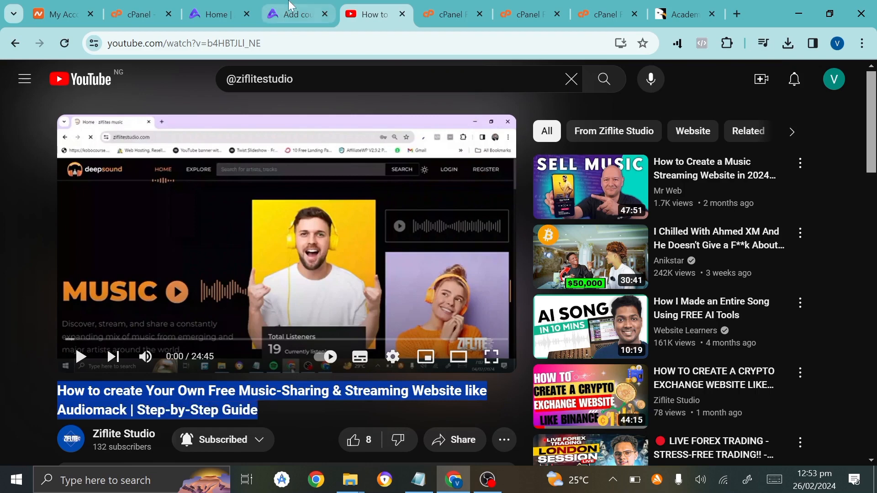
Paste the video title into the Course title and Short description fields.
{"action": "left_click", "coordinate": [293, 12]}
{"action": "type", "text": "Create Your Own Free Music-Sharing & Streaming Website like Audiomack | Step-by-Step Guide"}
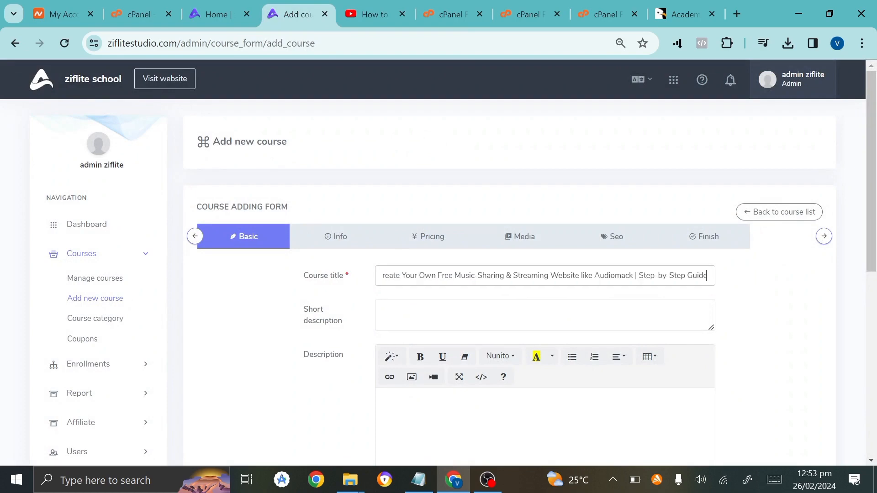
{"action": "left_click", "coordinate": [384, 310]}
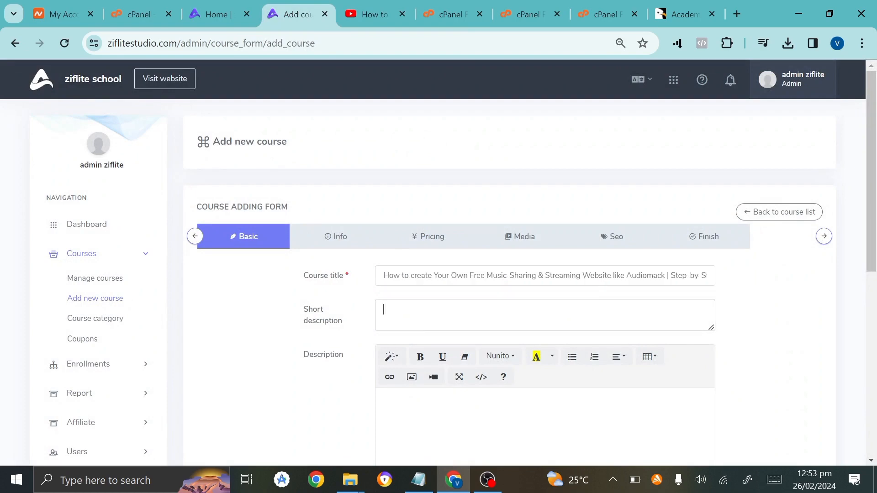
{"action": "key", "text": "ctrl+v"}
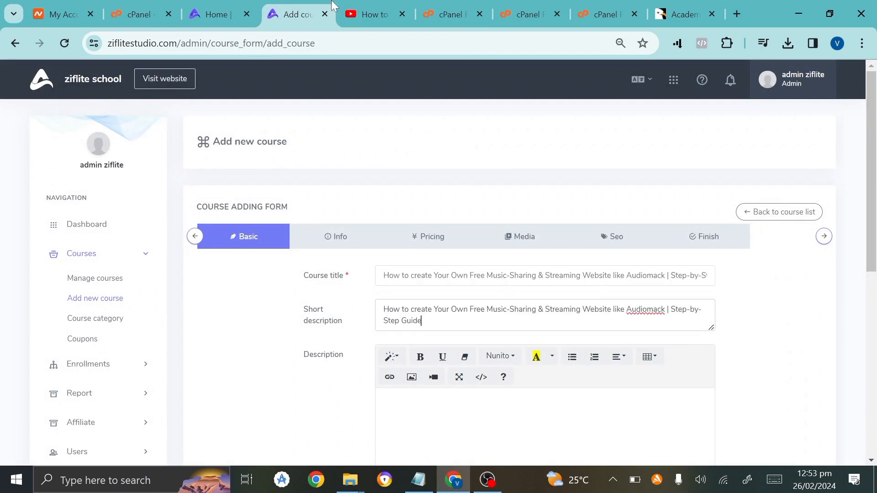
Copy the YouTube description's first paragraph into the course Description.
{"action": "left_click", "coordinate": [367, 14]}
{"action": "scroll", "coordinate": [260, 271], "scroll_direction": "down", "scroll_amount": 5}
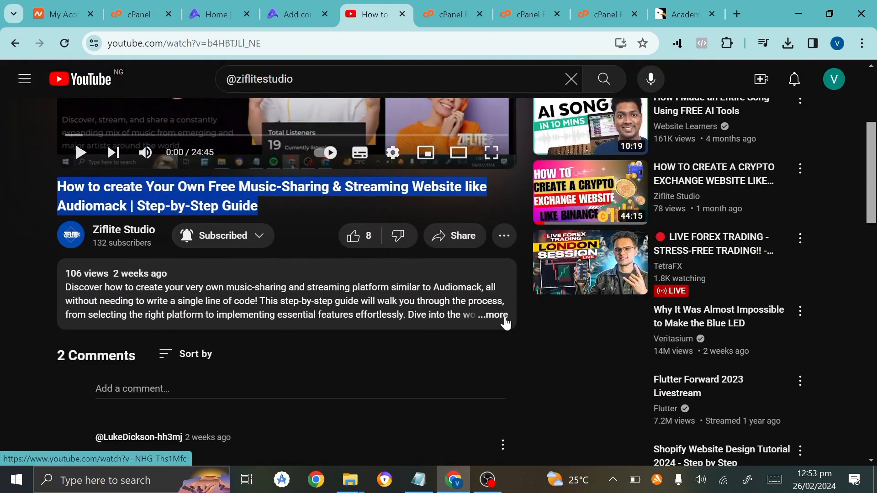
{"action": "left_click", "coordinate": [505, 321]}
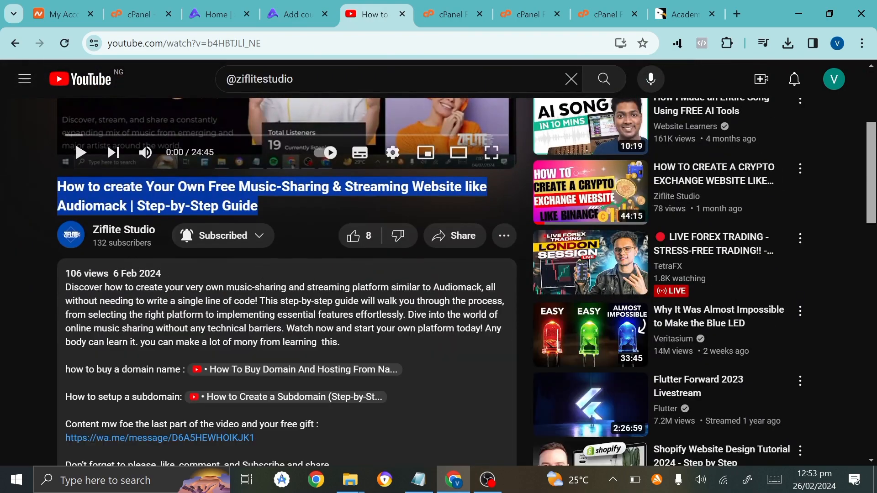
{"action": "left_click_drag", "start_coordinate": [64, 287], "coordinate": [368, 341]}
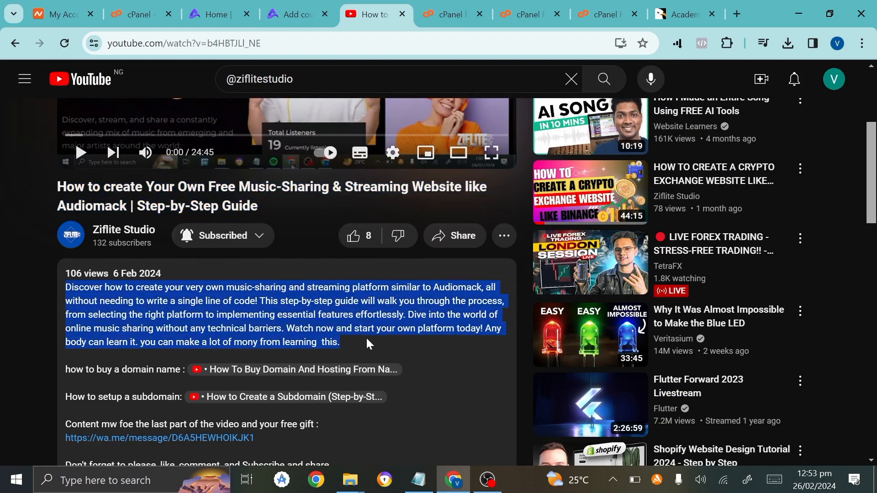
{"action": "left_click", "coordinate": [296, 14]}
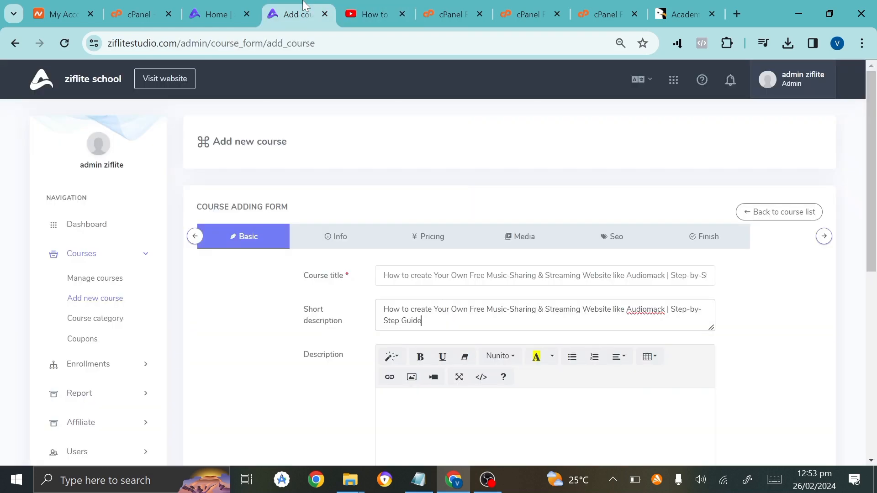
{"action": "scroll", "coordinate": [525, 273], "scroll_direction": "down", "scroll_amount": 2}
{"action": "key", "text": "ctrl+v"}
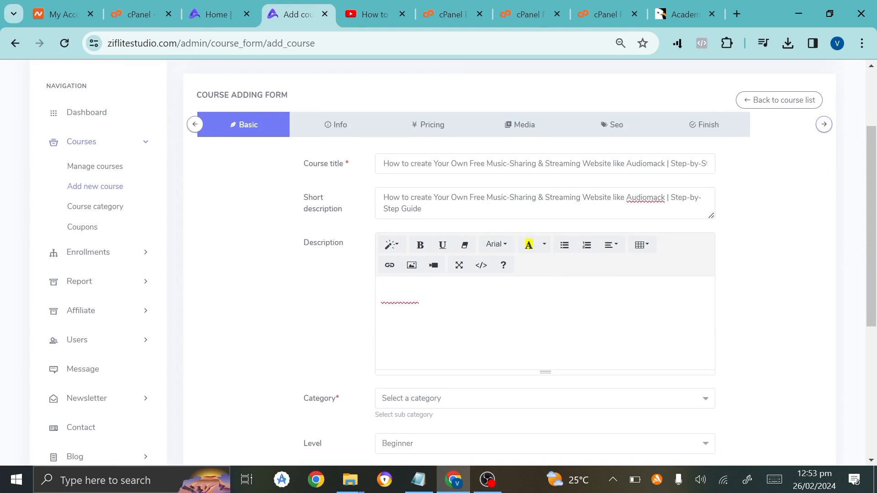
Check the course category choices, then switch to the academy homepage.
{"action": "left_click", "coordinate": [460, 408]}
{"action": "scroll", "coordinate": [461, 413], "scroll_direction": "down", "scroll_amount": 2}
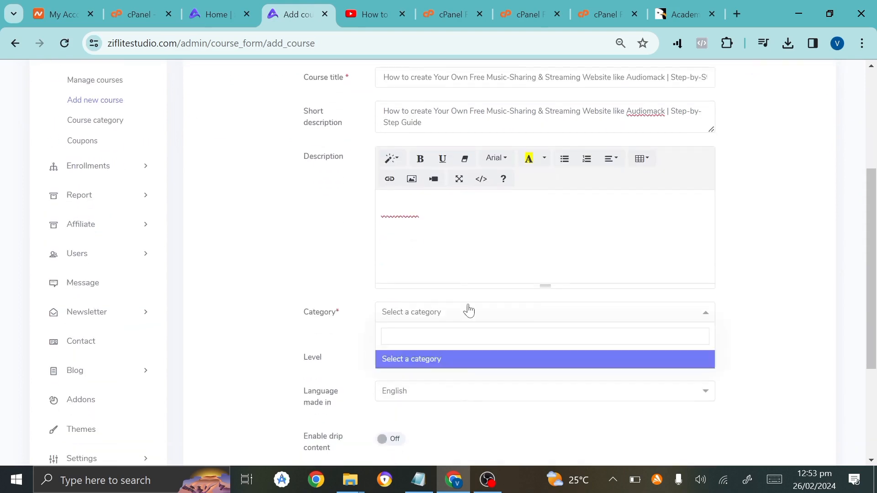
{"action": "left_click", "coordinate": [218, 7]}
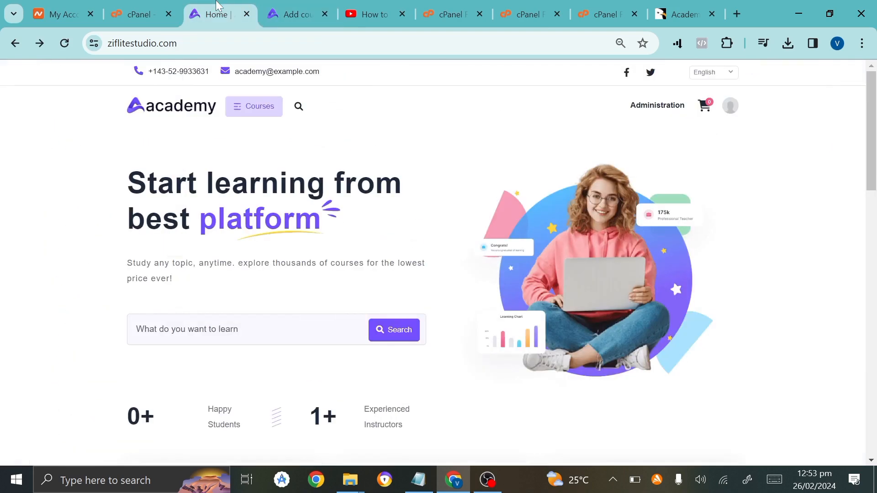
Go to Administration > Courses > Course category and start a new category.
{"action": "left_click", "coordinate": [729, 106]}
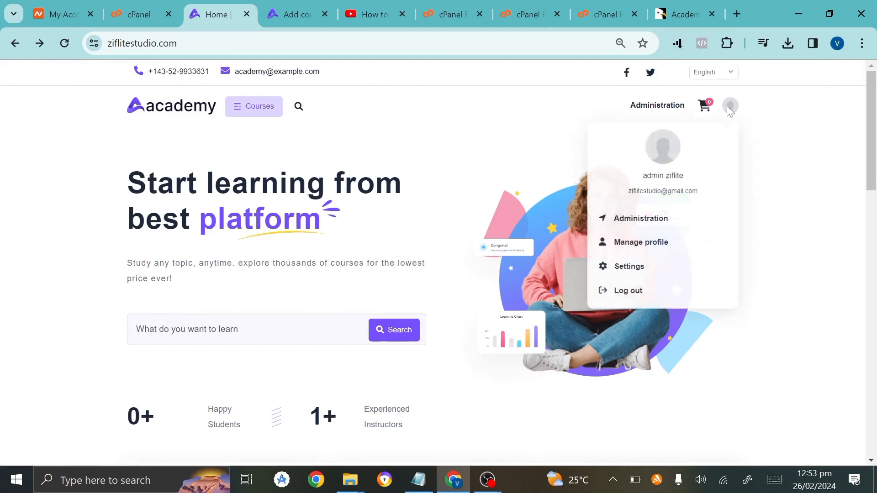
{"action": "left_click", "coordinate": [632, 220]}
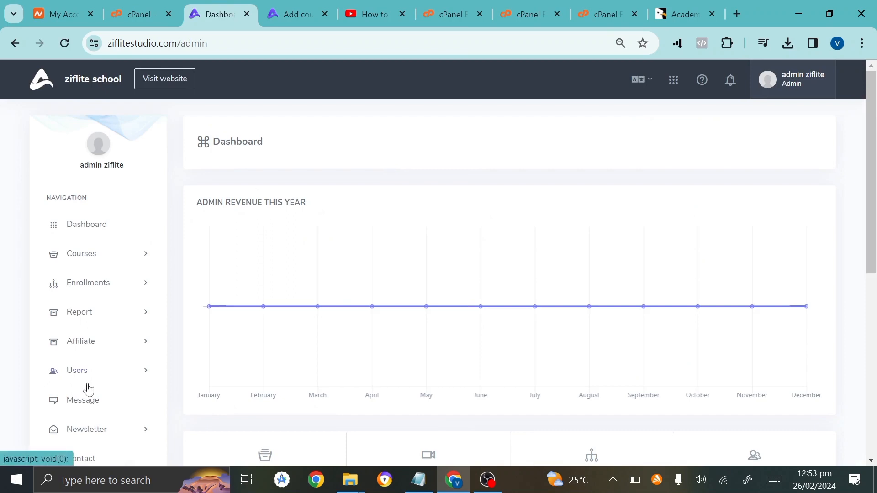
{"action": "scroll", "coordinate": [101, 347], "scroll_direction": "down", "scroll_amount": 1}
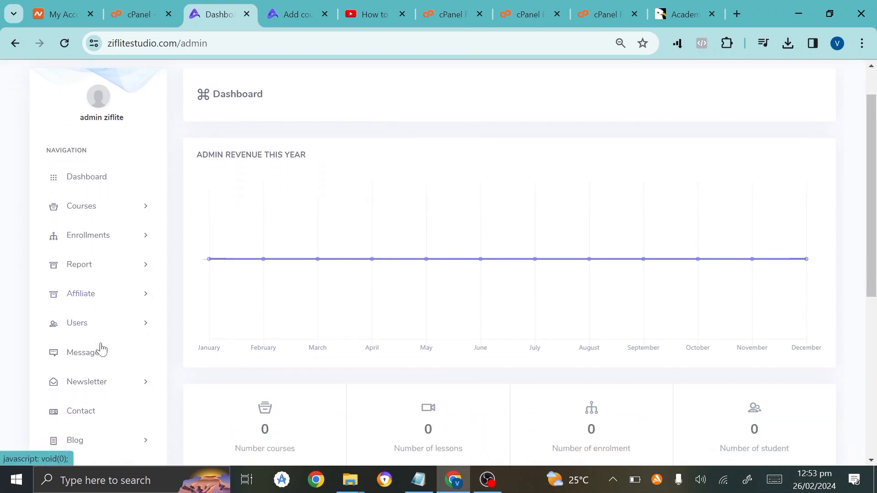
{"action": "left_click", "coordinate": [98, 212]}
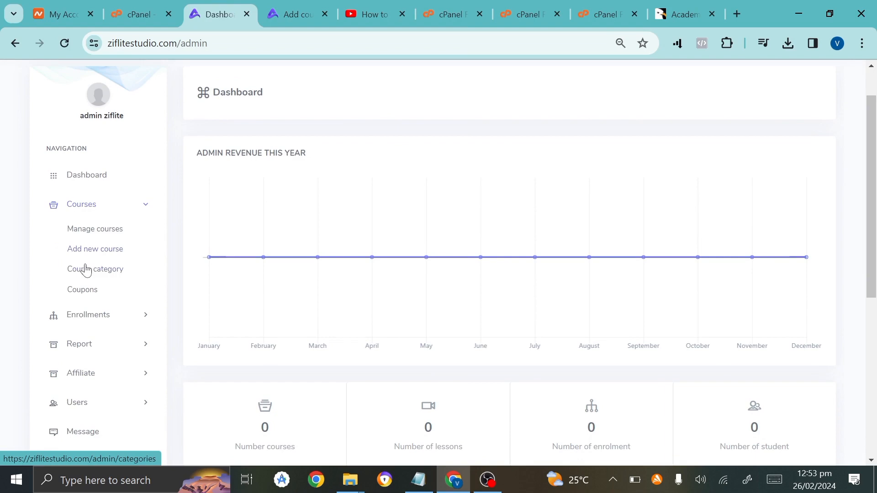
{"action": "left_click", "coordinate": [105, 274]}
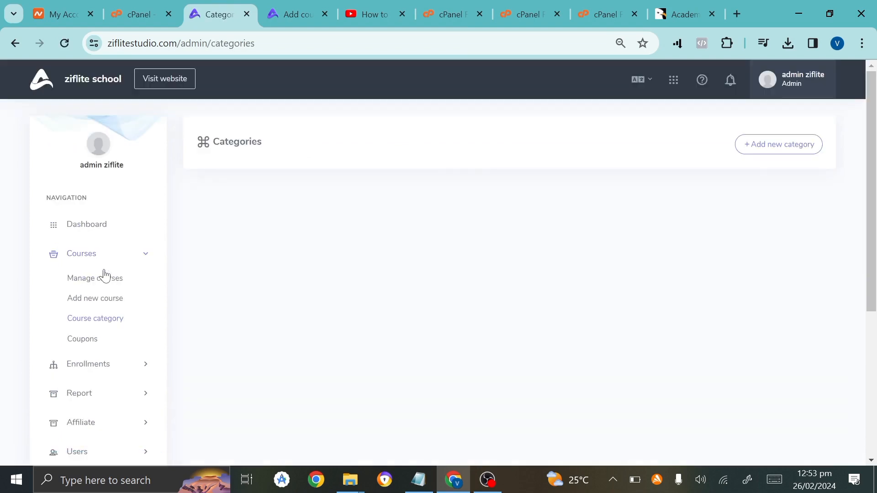
{"action": "left_click", "coordinate": [768, 144]}
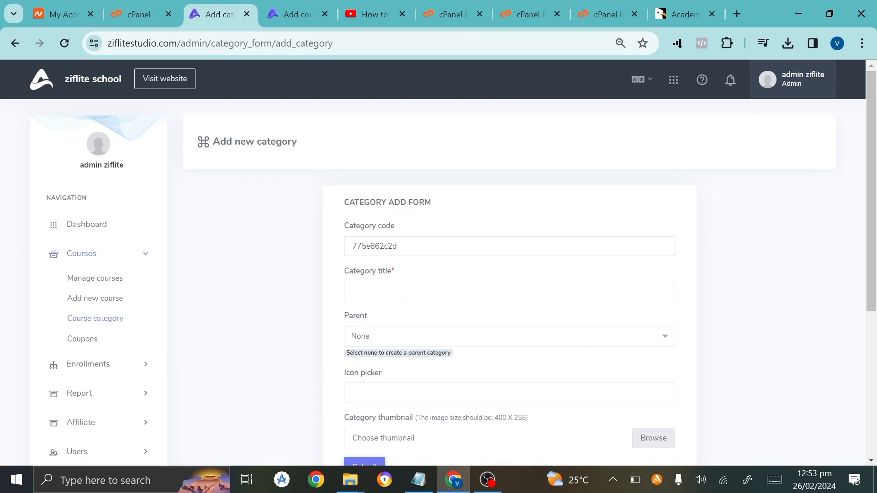
Title the new category 'website' and keep its parent as None.
{"action": "left_click", "coordinate": [407, 291]}
{"action": "key", "text": "shift+Tab"}
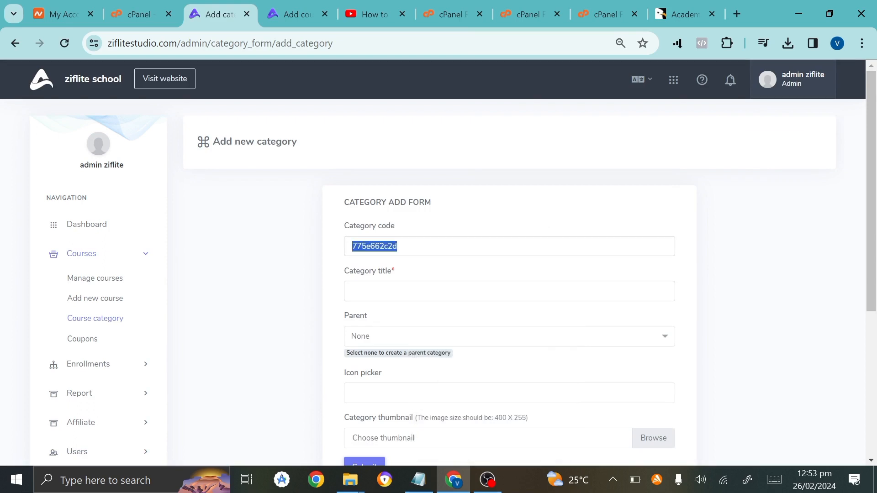
{"action": "key", "text": "Tab"}
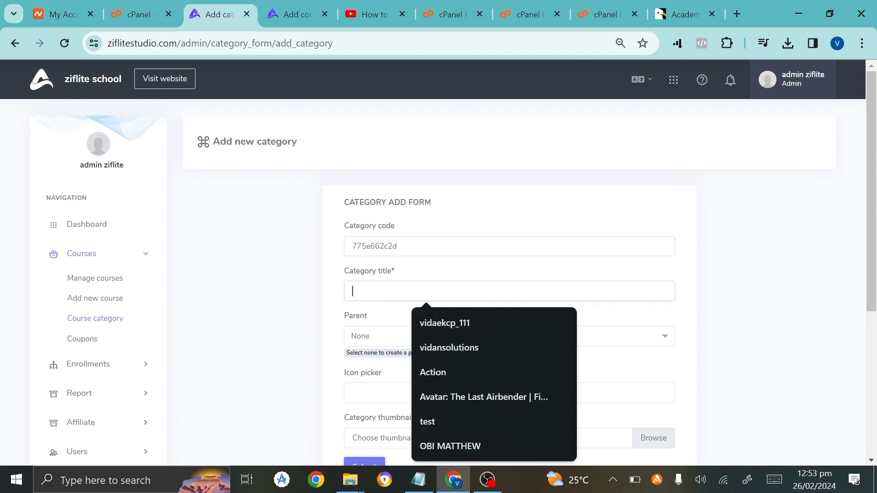
{"action": "type", "text": "web"}
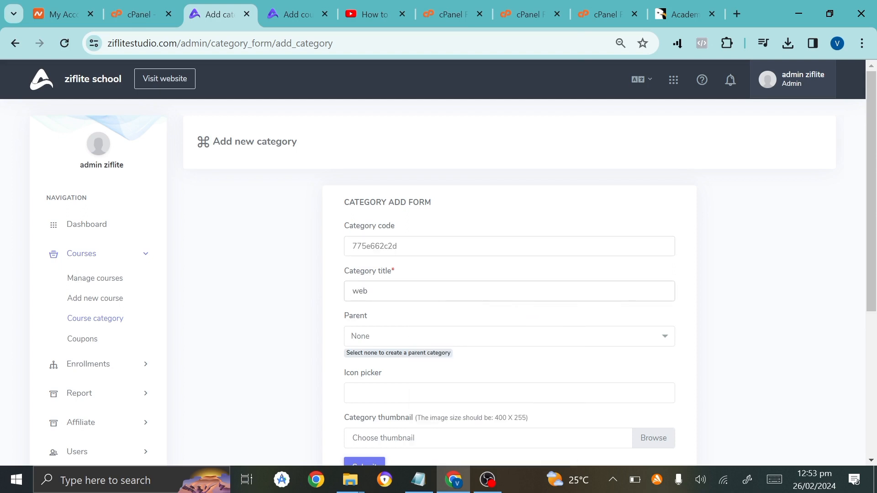
{"action": "type", "text": "site"}
{"action": "scroll", "coordinate": [371, 260], "scroll_direction": "down", "scroll_amount": 2}
{"action": "left_click", "coordinate": [371, 260]}
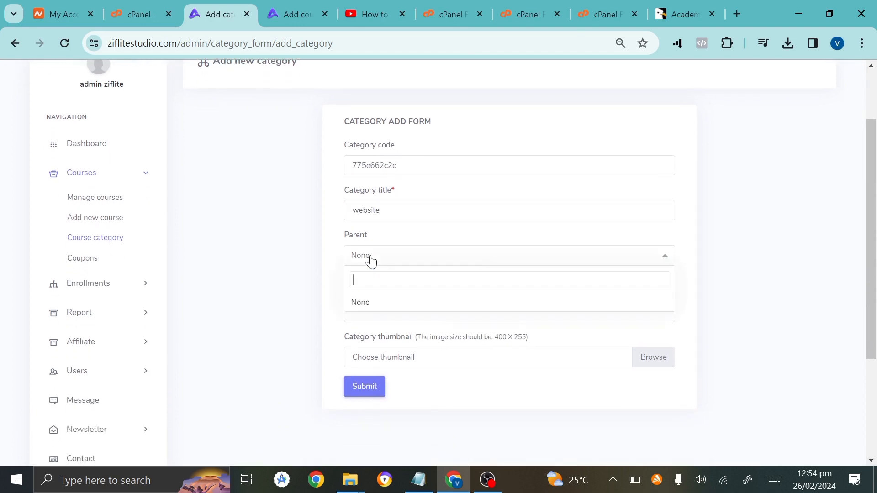
{"action": "left_click", "coordinate": [369, 259]}
Give the category the download.jpeg thumbnail from the Desktop graphics folder and save it.
{"action": "left_click", "coordinate": [372, 312]}
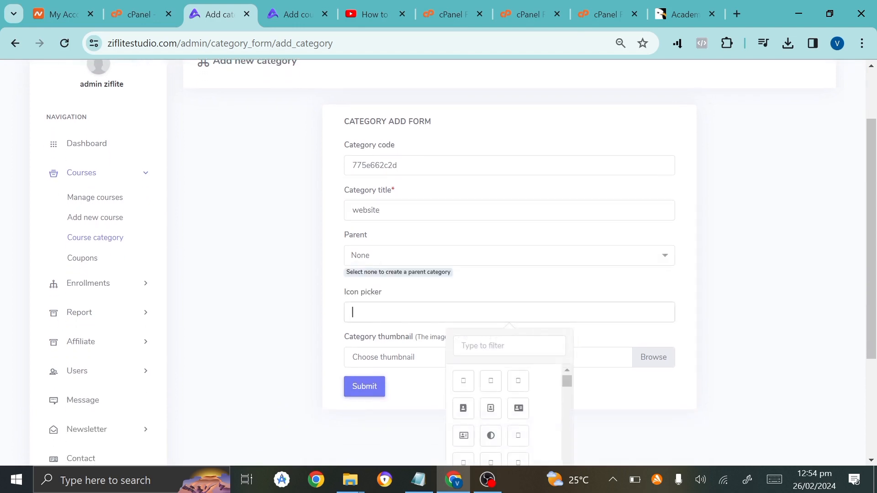
{"action": "left_click", "coordinate": [391, 365]}
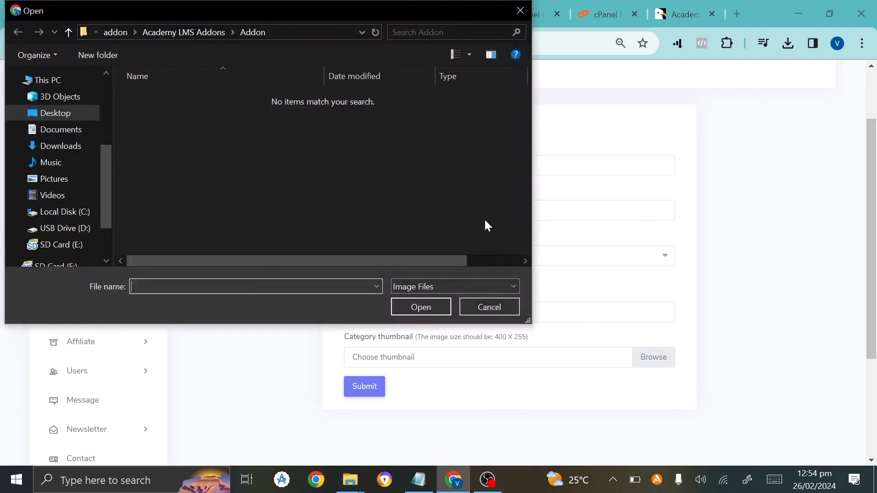
{"action": "left_click", "coordinate": [71, 114]}
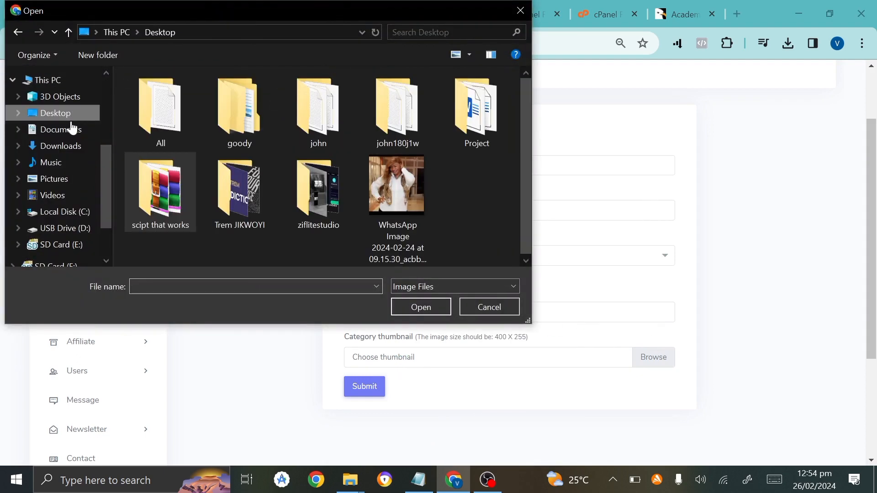
{"action": "double_click", "coordinate": [273, 181]}
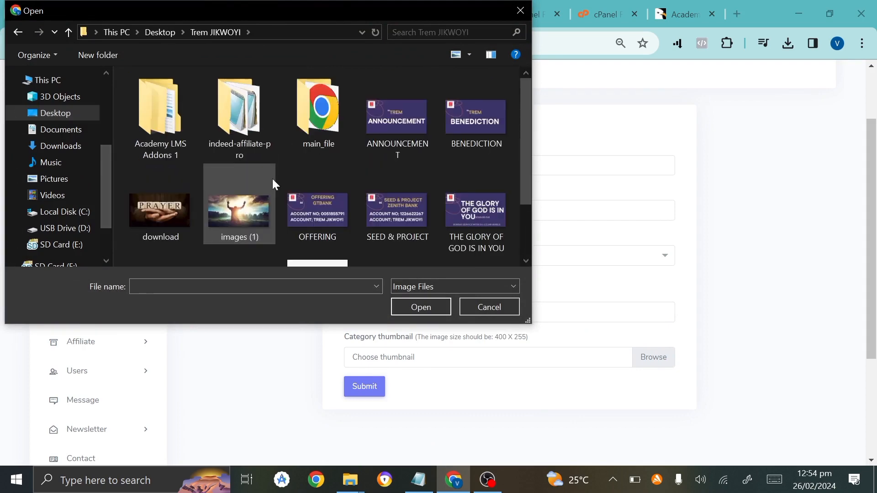
{"action": "scroll", "coordinate": [267, 229], "scroll_direction": "down", "scroll_amount": 2}
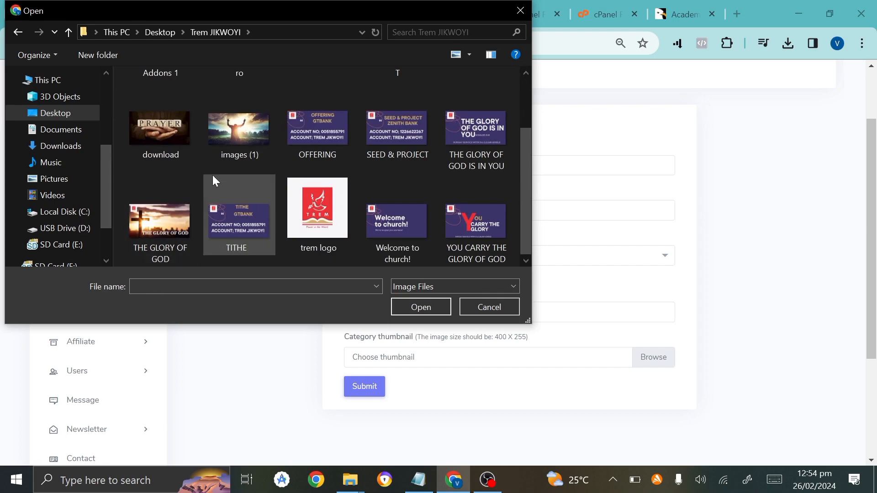
{"action": "double_click", "coordinate": [177, 132]}
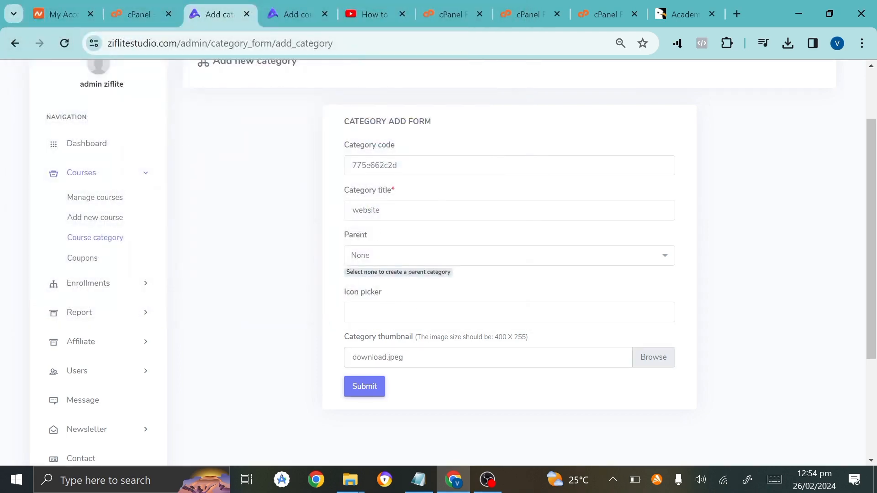
{"action": "left_click", "coordinate": [365, 393]}
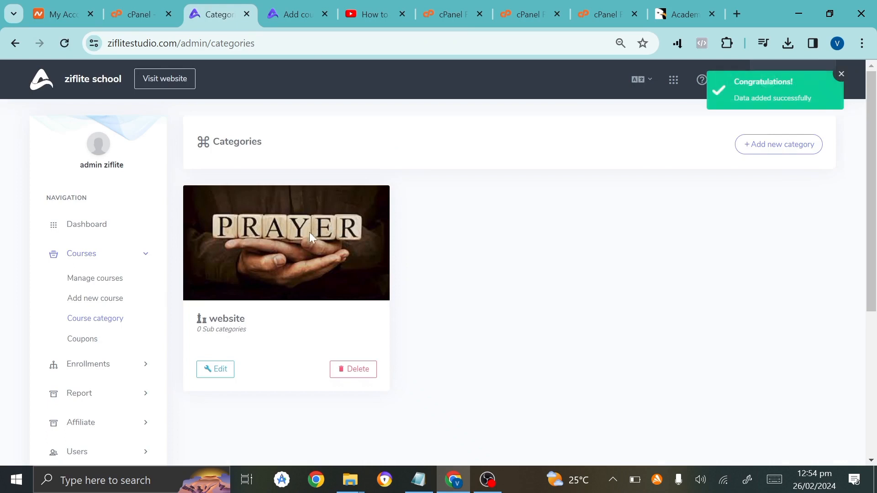
Add a 'design' subcategory under website, then reload the add-course form.
{"action": "left_click", "coordinate": [769, 142]}
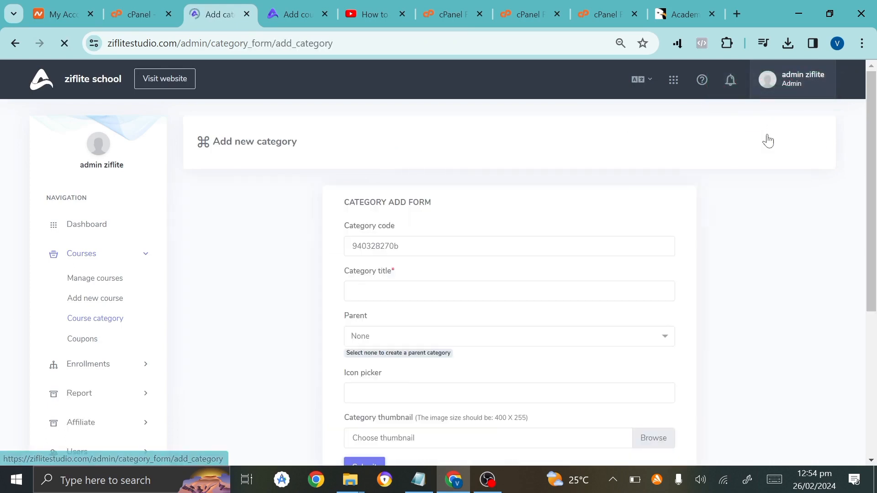
{"action": "left_click", "coordinate": [426, 292]}
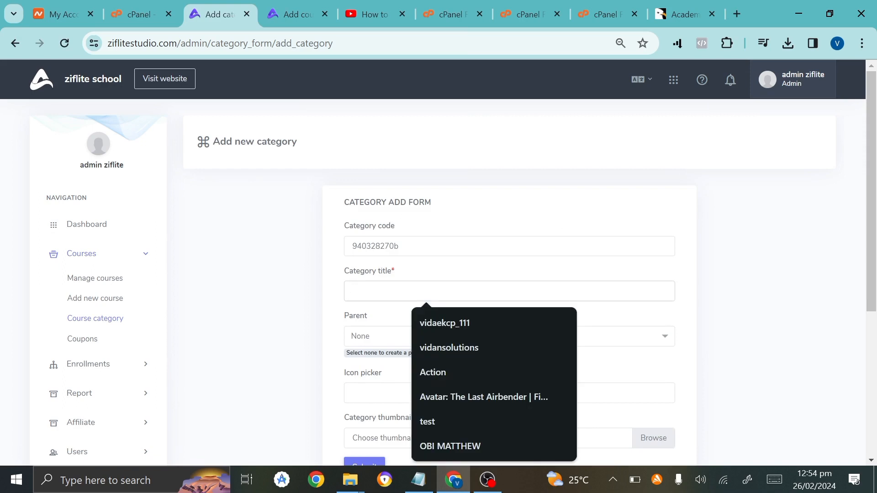
{"action": "type", "text": "designe"}
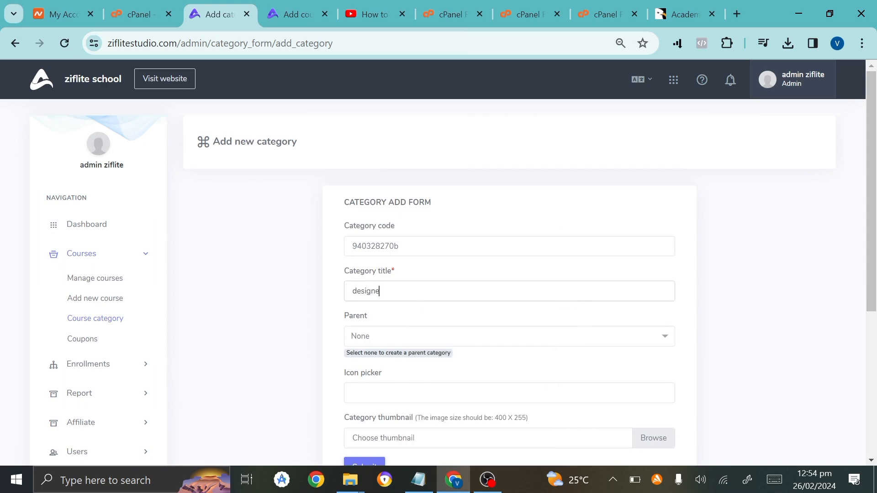
{"action": "key", "text": "BackSpace"}
{"action": "scroll", "coordinate": [411, 347], "scroll_direction": "down", "scroll_amount": 2}
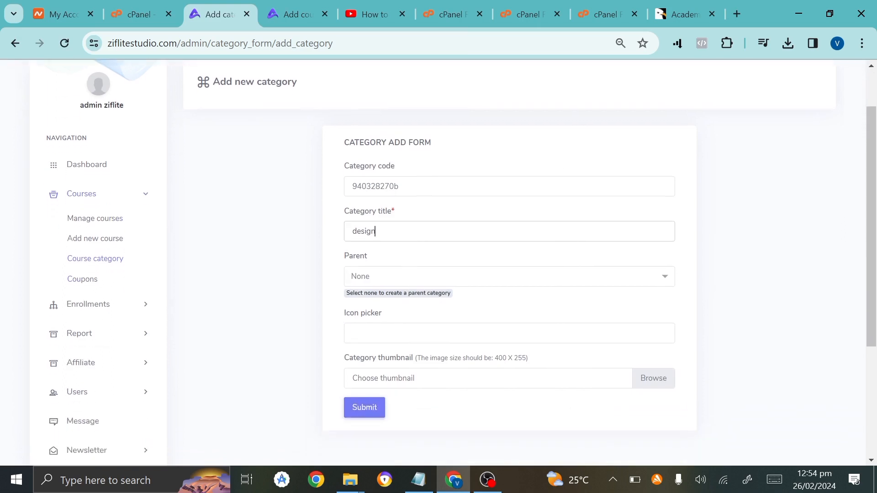
{"action": "left_click", "coordinate": [462, 269]}
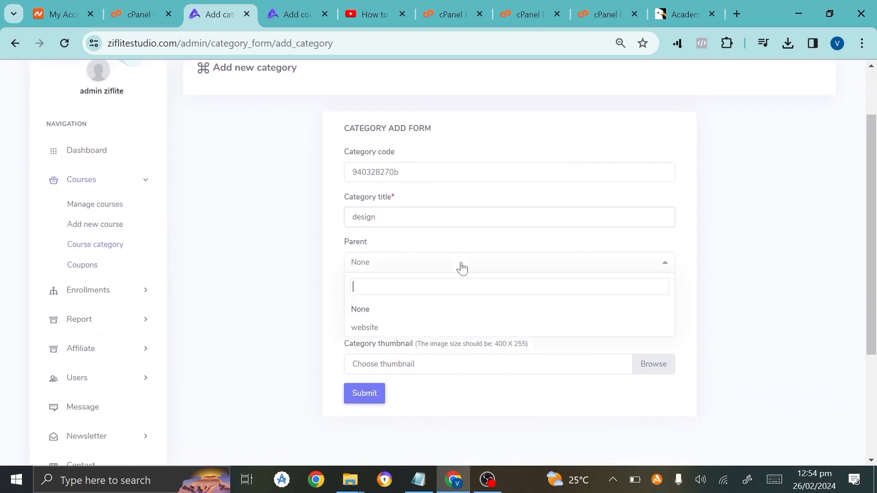
{"action": "left_click", "coordinate": [393, 327]}
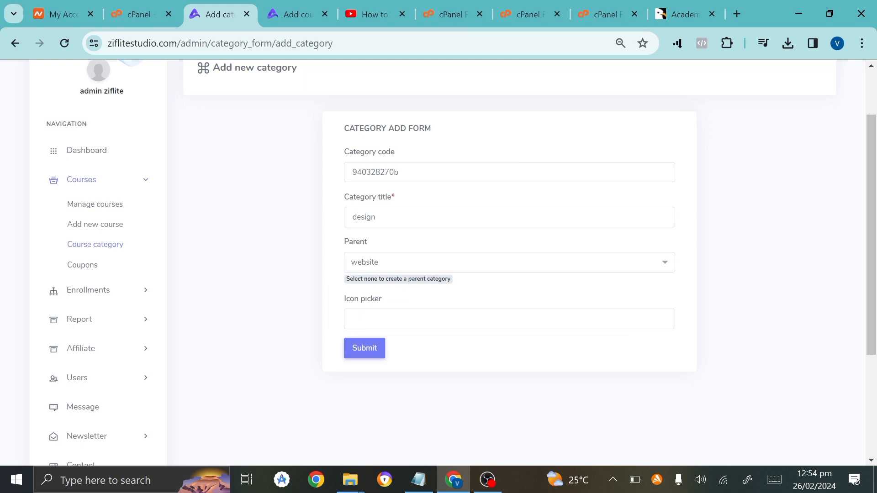
{"action": "left_click", "coordinate": [368, 359]}
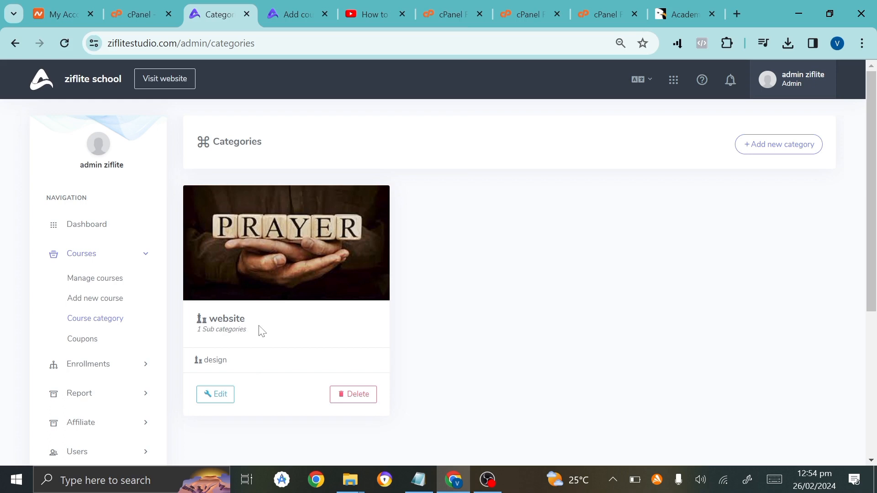
{"action": "left_click", "coordinate": [292, 15]}
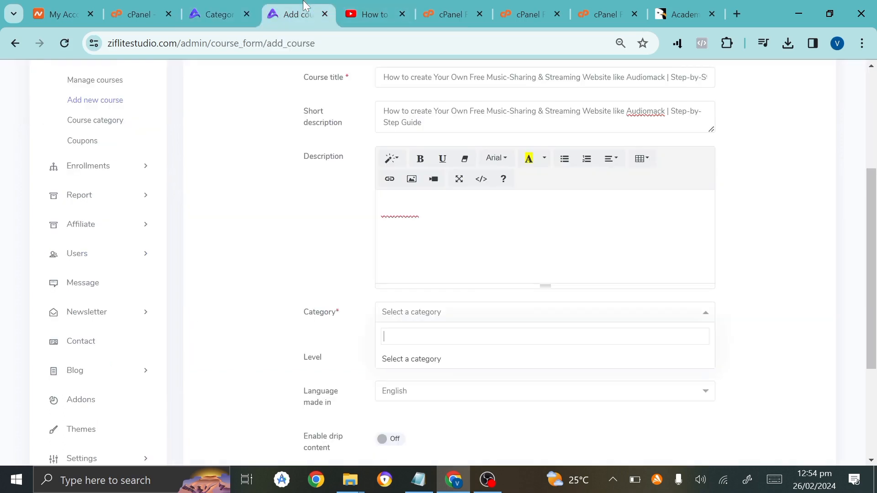
{"action": "left_click", "coordinate": [72, 44]}
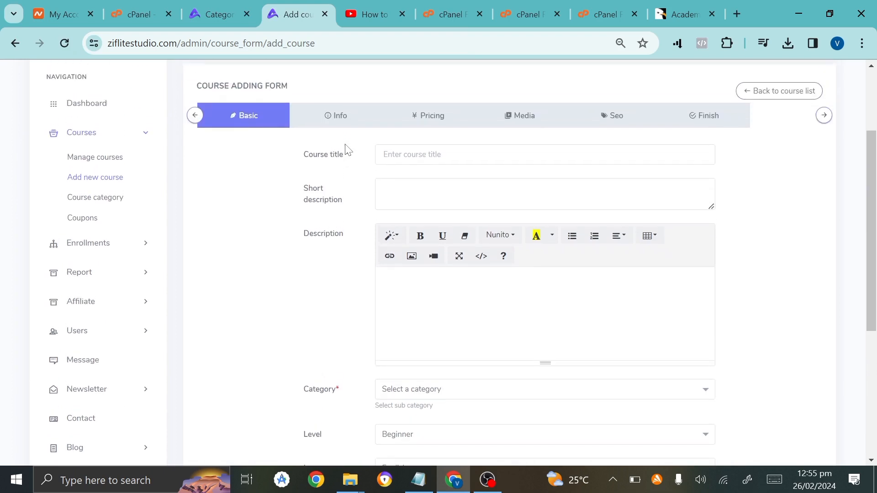
Clear the description and put the video's full music-sharing website title in Course title.
{"action": "left_click", "coordinate": [385, 154]}
{"action": "key", "text": "ctrl+v"}
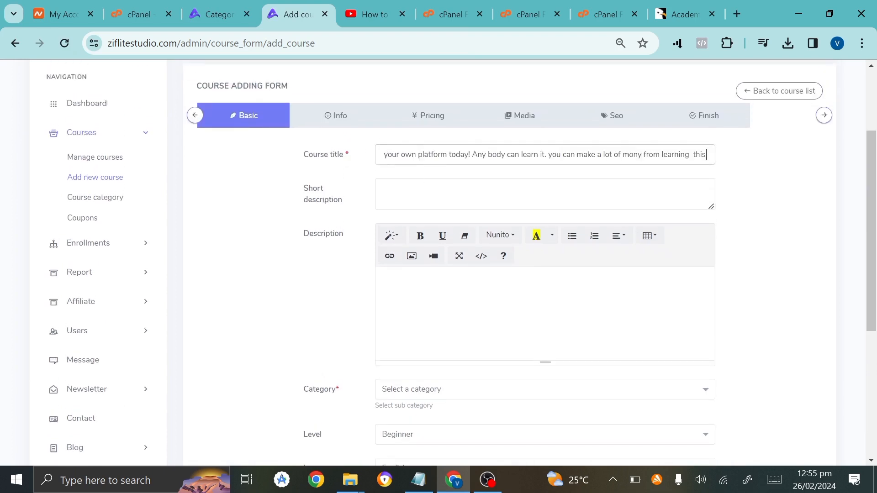
{"action": "key", "text": "ctrl+a"}
{"action": "key", "text": "BackSpace"}
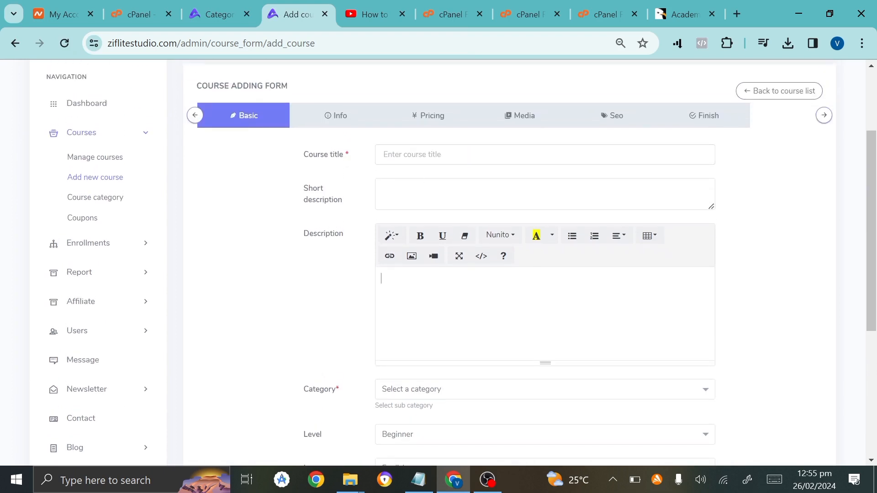
{"action": "key", "text": "ctrl+v"}
{"action": "key", "text": "ctrl+a"}
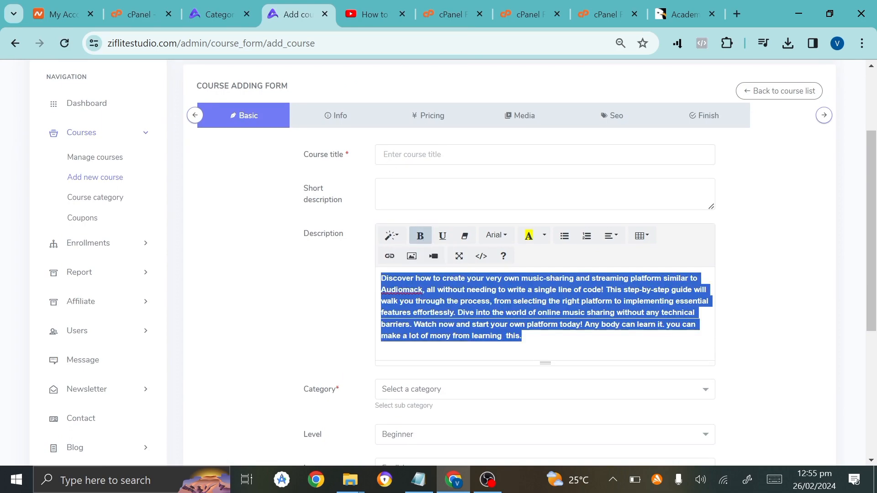
{"action": "left_click", "coordinate": [374, 14]}
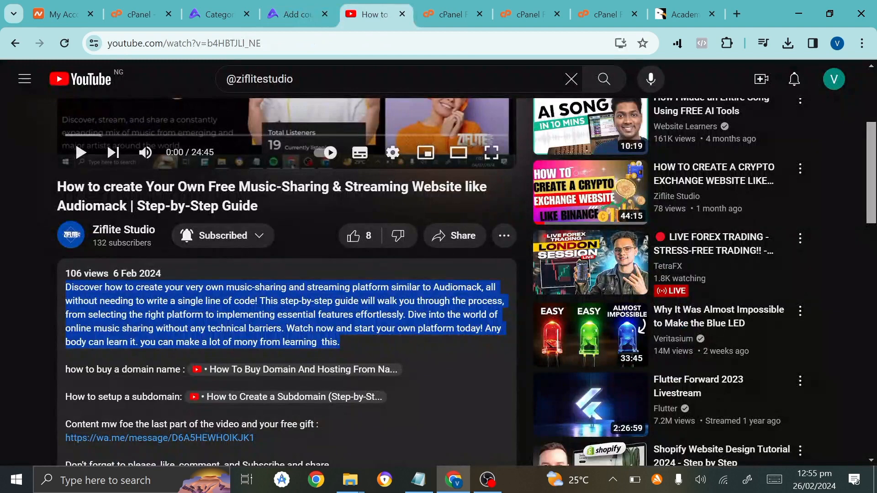
{"action": "left_click_drag", "start_coordinate": [58, 186], "coordinate": [269, 203]}
{"action": "key", "text": "ctrl+c"}
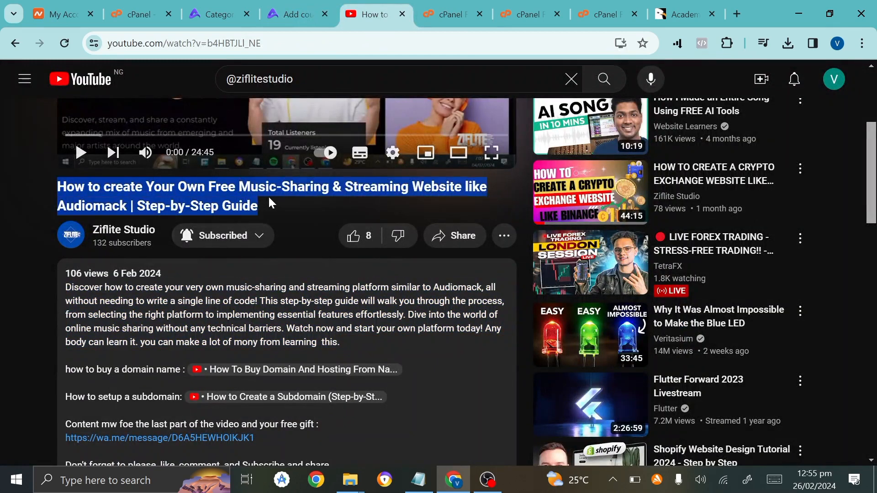
{"action": "left_click", "coordinate": [297, 14]}
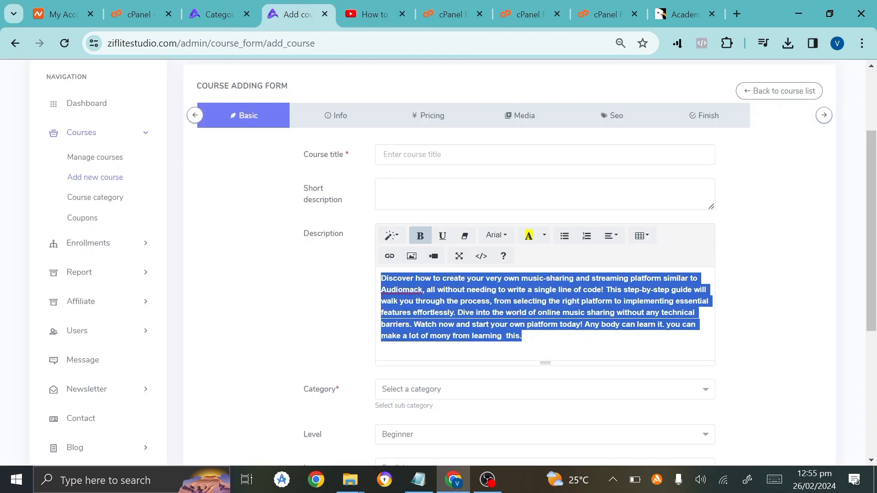
{"action": "key", "text": "Delete"}
{"action": "key", "text": "ctrl+v"}
{"action": "key", "text": "Tab"}
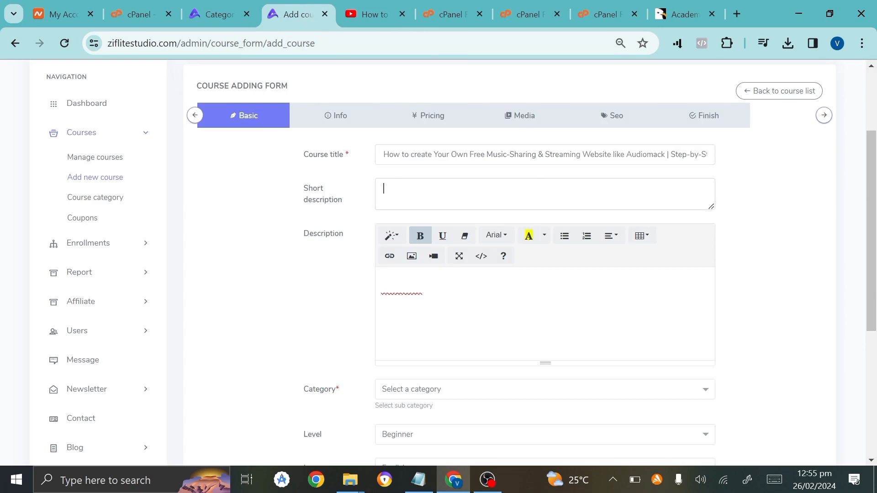
Add the title as short description; set category design, Beginner, English, and top course.
{"action": "key", "text": "ctrl+v"}
{"action": "scroll", "coordinate": [430, 303], "scroll_direction": "down", "scroll_amount": 4}
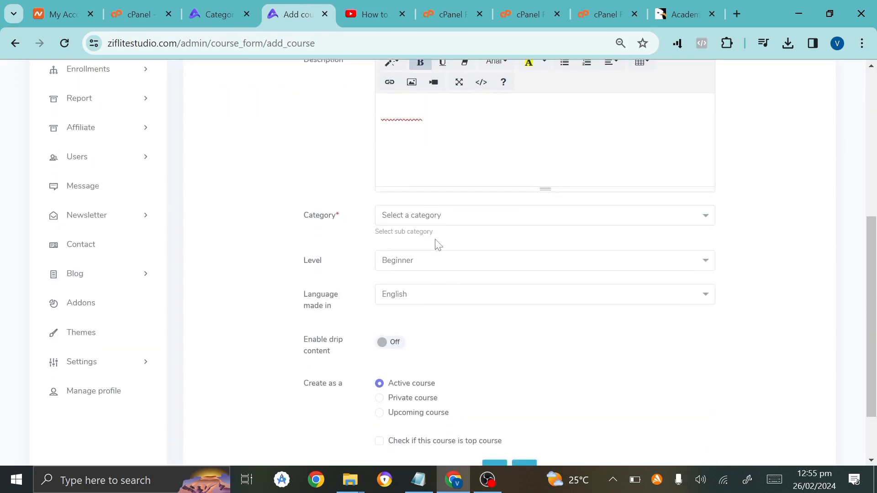
{"action": "left_click", "coordinate": [418, 220]}
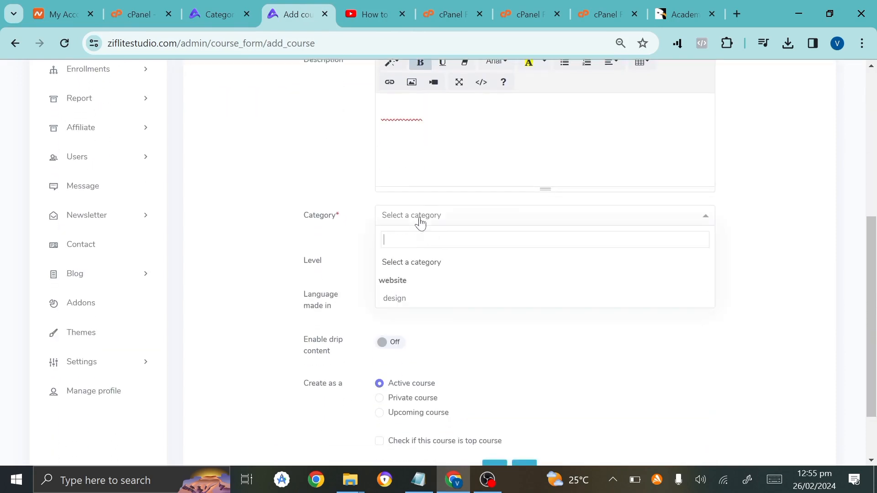
{"action": "left_click", "coordinate": [392, 300]}
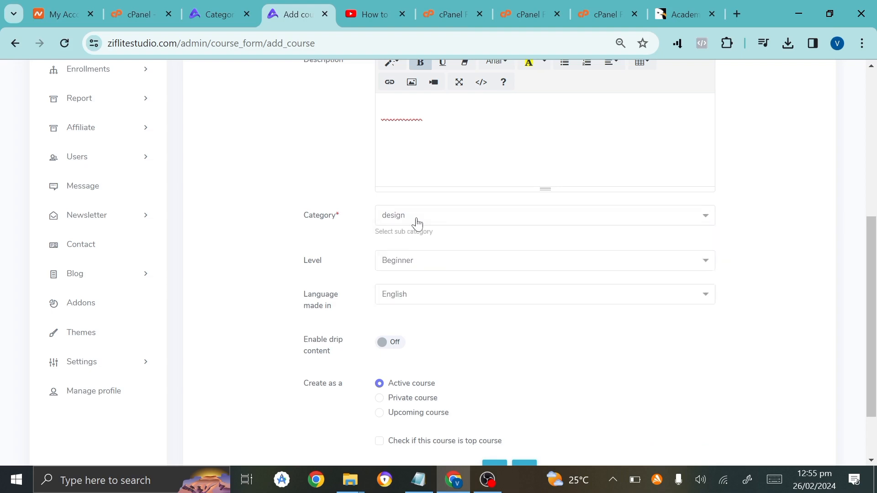
{"action": "left_click", "coordinate": [402, 263]}
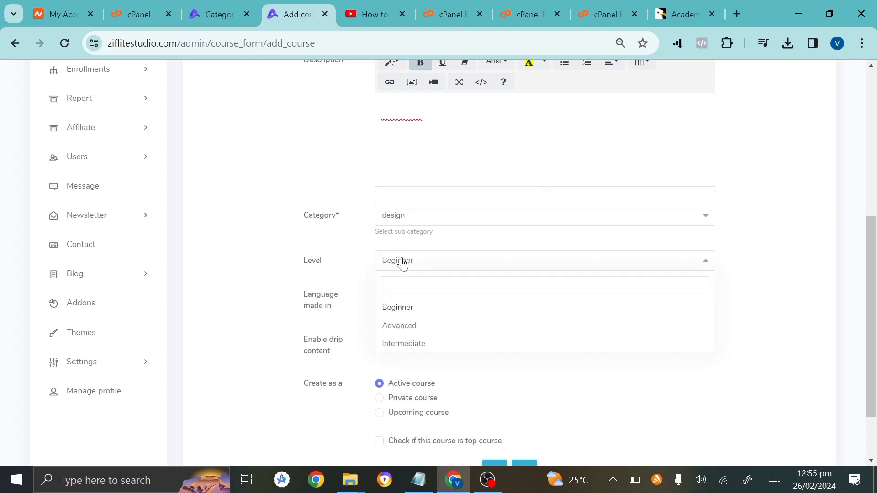
{"action": "left_click", "coordinate": [402, 309]}
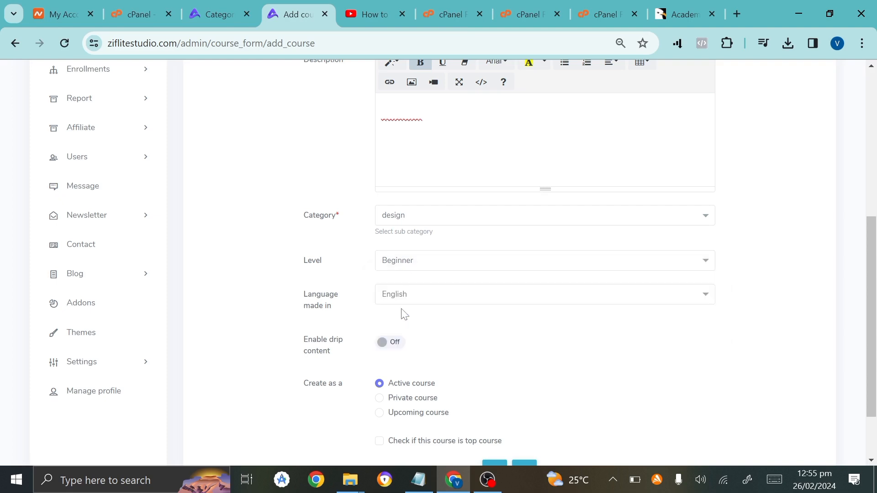
{"action": "left_click", "coordinate": [416, 305]}
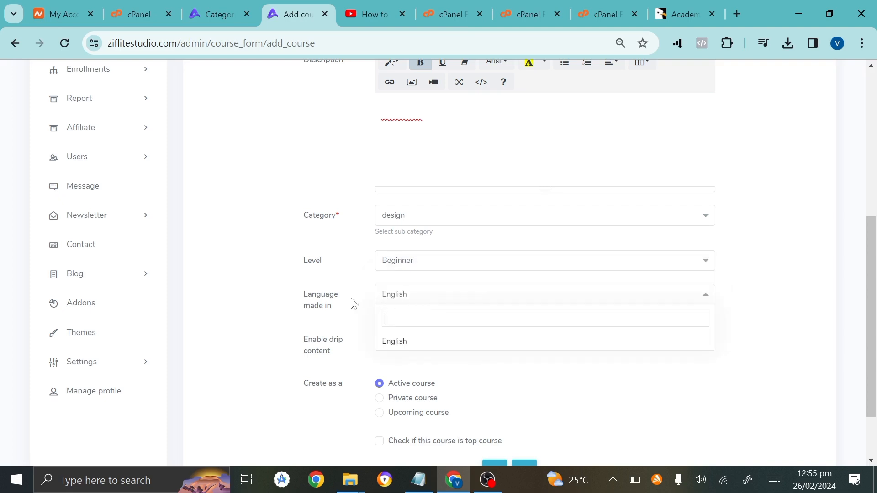
{"action": "left_click", "coordinate": [408, 342]}
{"action": "scroll", "coordinate": [411, 345], "scroll_direction": "down", "scroll_amount": 1}
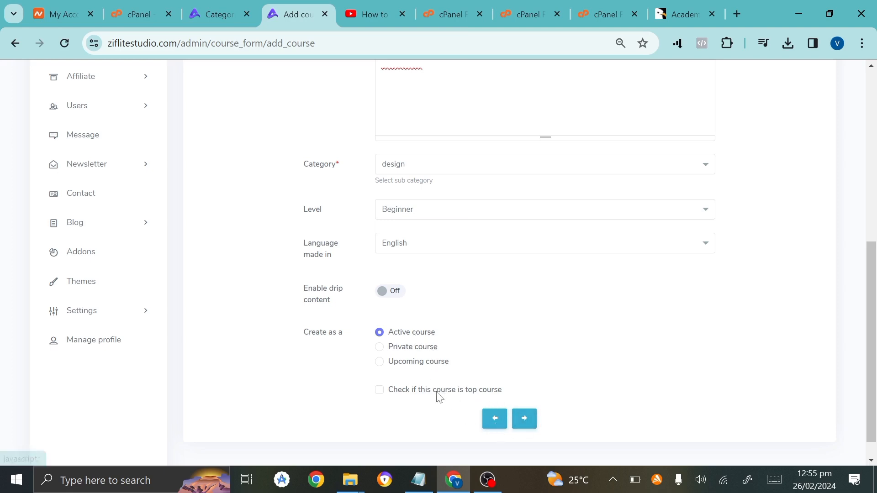
{"action": "left_click", "coordinate": [380, 391]}
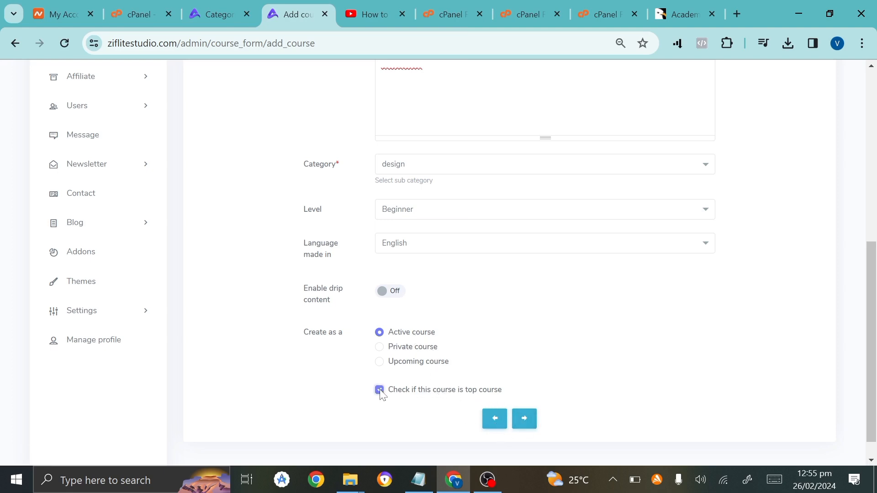
{"action": "left_click", "coordinate": [524, 423]}
Add the requirement 'You don't need coding' and a website-design-in-high-demand outcome.
{"action": "scroll", "coordinate": [507, 276], "scroll_direction": "up", "scroll_amount": 4}
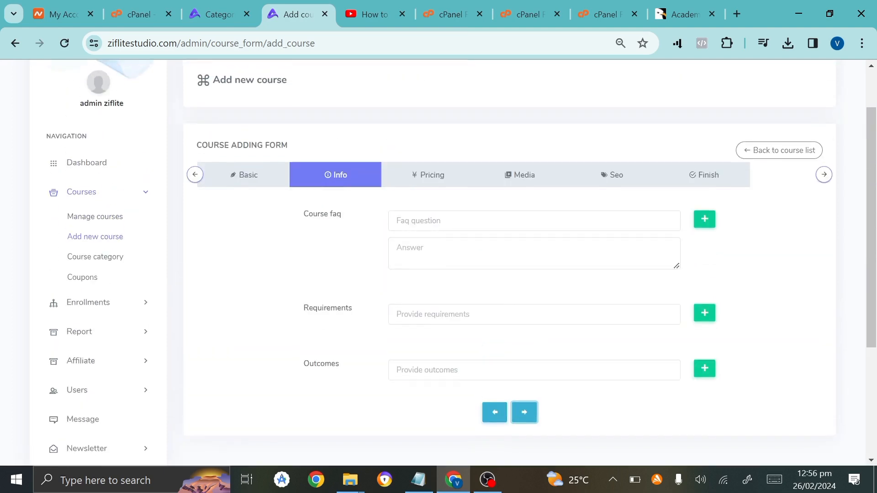
{"action": "left_click", "coordinate": [502, 226]}
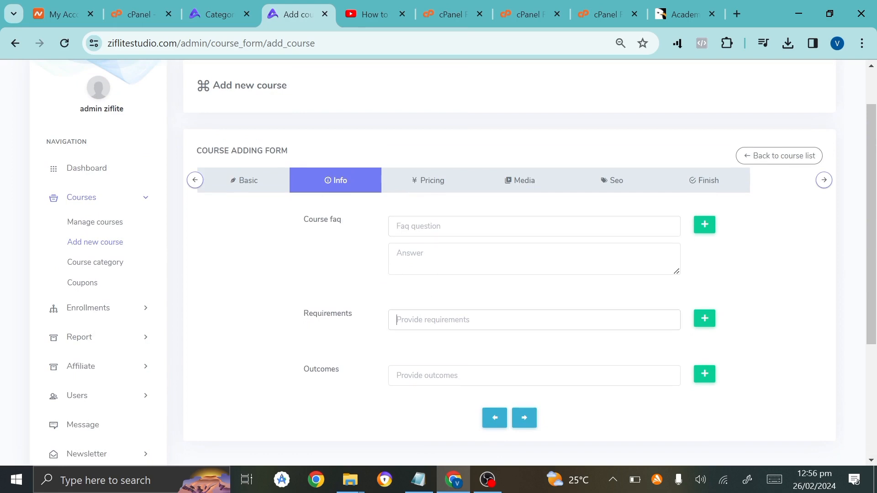
{"action": "type", "text": "Y"}
{"action": "type", "text": "Ou don"}
{"action": "type", "text": "'t no"}
{"action": "type", "text": "ed coding"}
{"action": "left_click", "coordinate": [415, 375]}
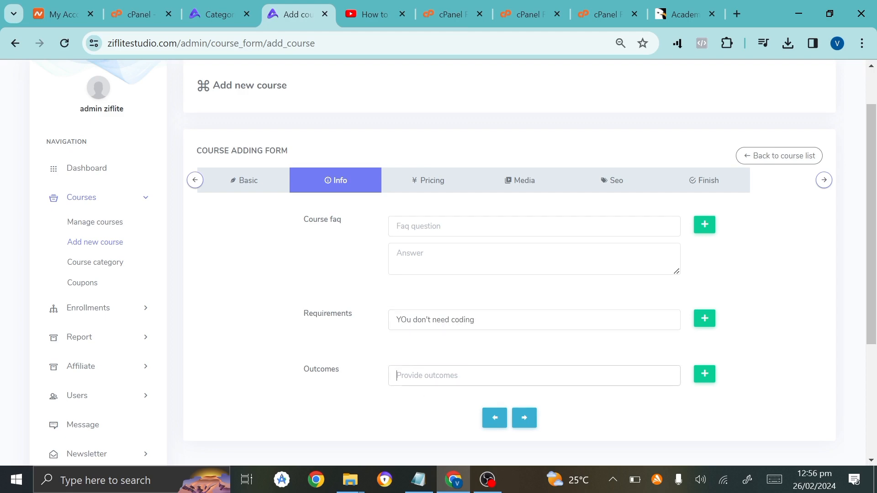
{"action": "type", "text": "learn"}
{"action": "type", "text": " best webs"}
{"action": "type", "text": "ite"}
{"action": "type", "text": " d"}
{"action": "type", "text": "eighn"}
{"action": "key", "text": "BackSpace"}
{"action": "key", "text": "BackSpace"}
{"action": "key", "text": "BackSpace"}
{"action": "key", "text": "BackSpace"}
{"action": "key", "text": "BackSpace"}
{"action": "type", "text": "sign in hi"}
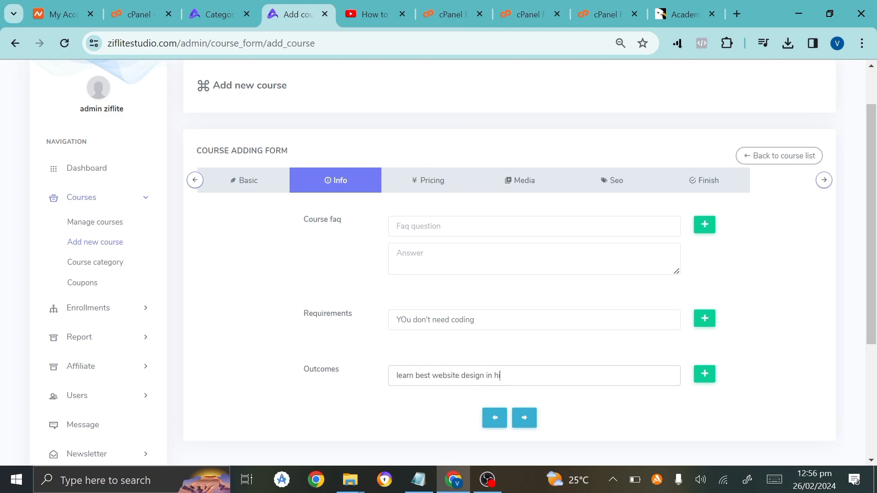
{"action": "type", "text": "hjgh demand"}
Add an FAQ using the video title as question and answer, then go to Pricing.
{"action": "left_click", "coordinate": [418, 226]}
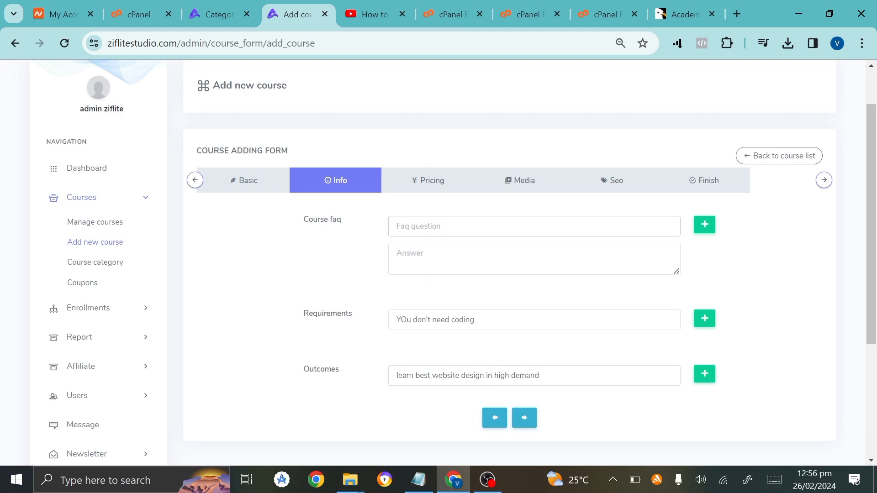
{"action": "key", "text": "ctrl+v"}
{"action": "key", "text": "Tab"}
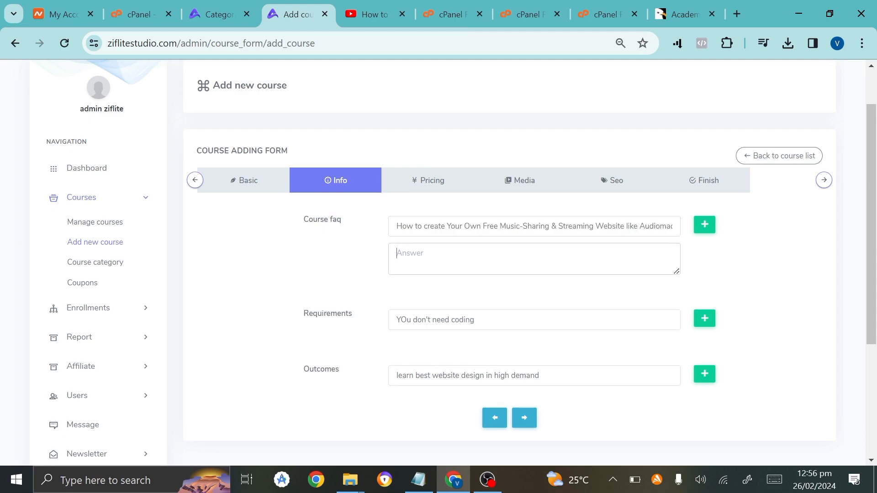
{"action": "key", "text": "ctrl+v"}
{"action": "left_click", "coordinate": [524, 335]}
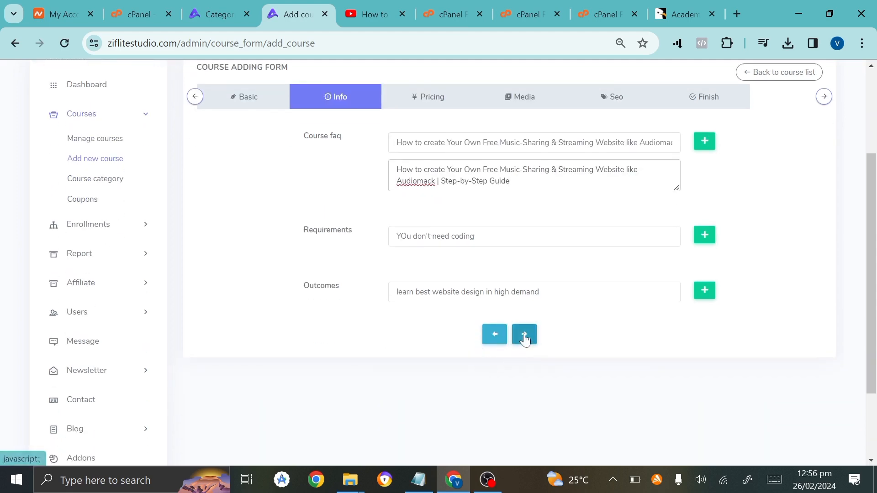
{"action": "scroll", "coordinate": [593, 250], "scroll_direction": "up", "scroll_amount": 2}
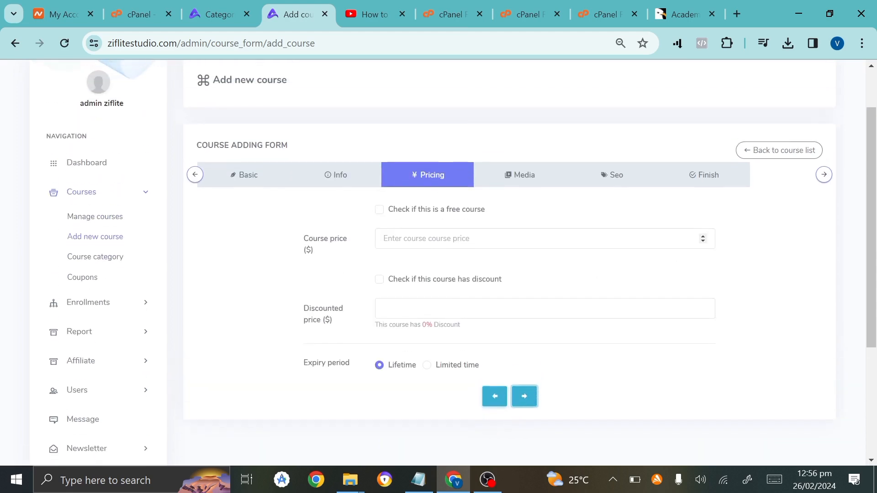
Mark the course as free and move on to the Media step.
{"action": "left_click", "coordinate": [383, 238]}
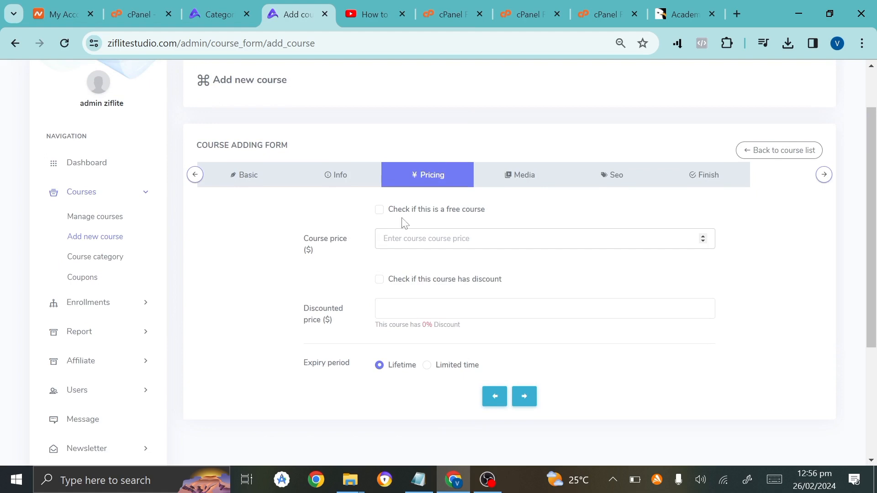
{"action": "left_click", "coordinate": [380, 211]}
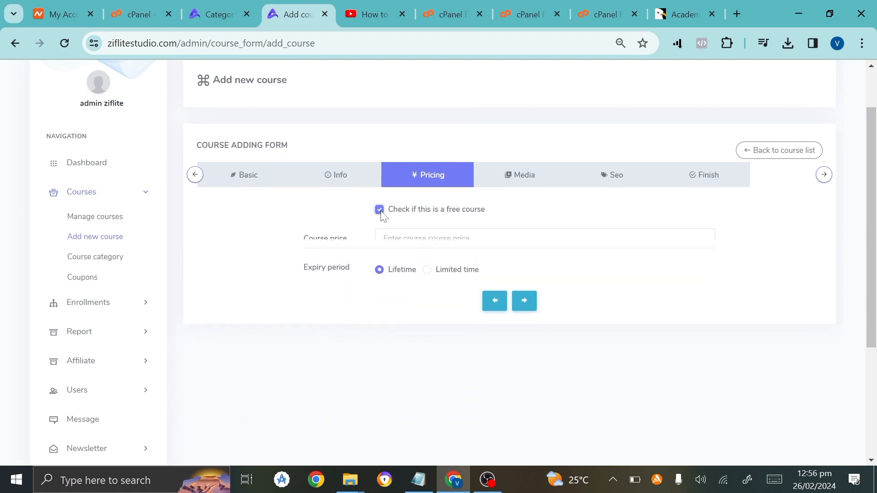
{"action": "left_click", "coordinate": [524, 282]}
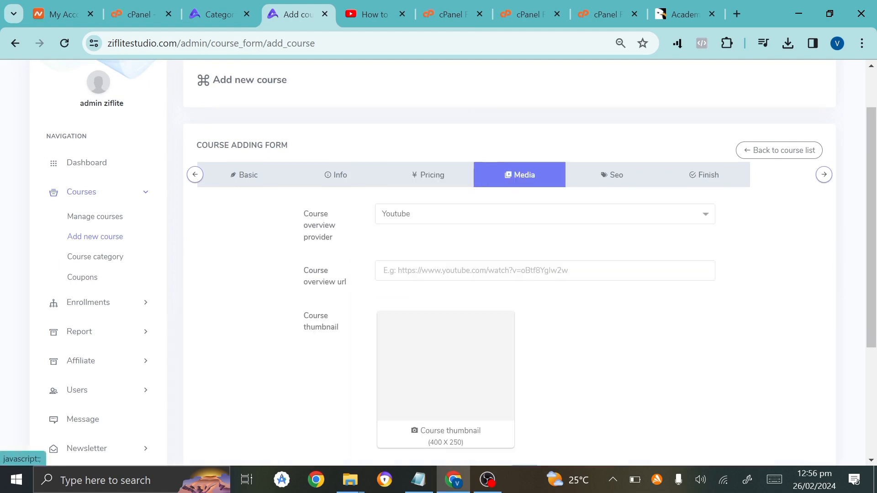
Set the overview provider to YouTube with the video's watch URL as overview link.
{"action": "left_click", "coordinate": [468, 222]}
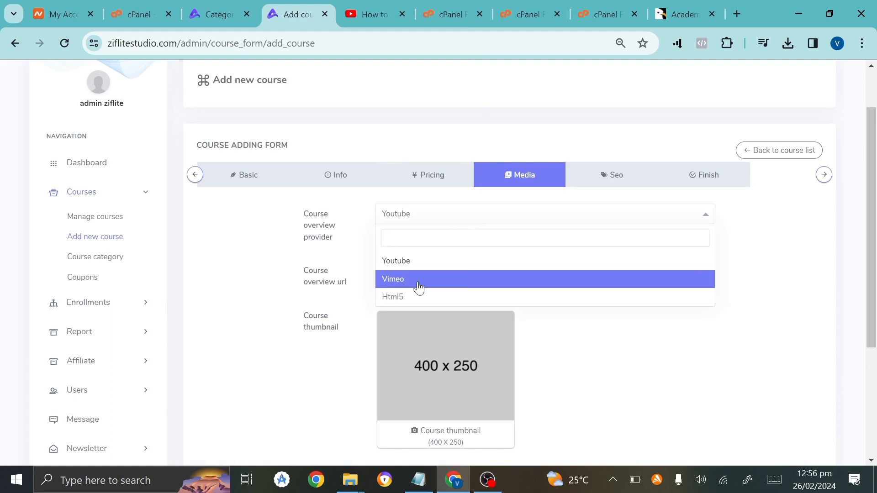
{"action": "left_click", "coordinate": [406, 268]}
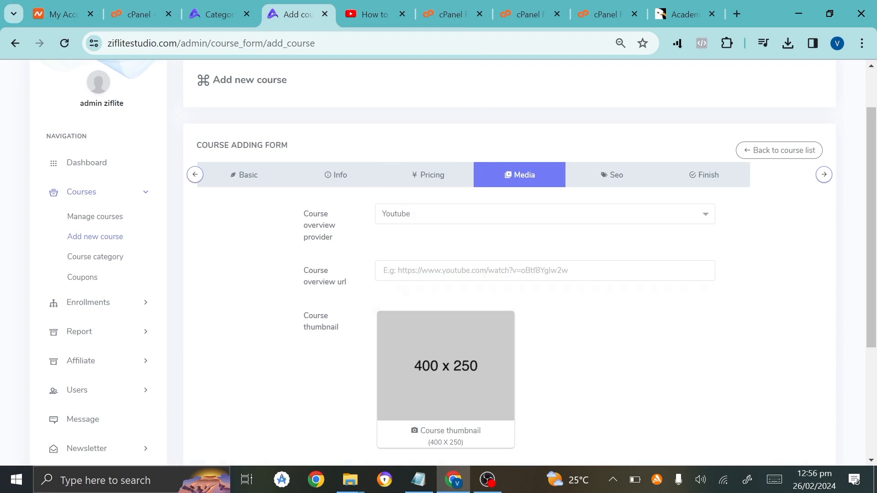
{"action": "left_click", "coordinate": [384, 271]}
{"action": "left_click", "coordinate": [393, 7]}
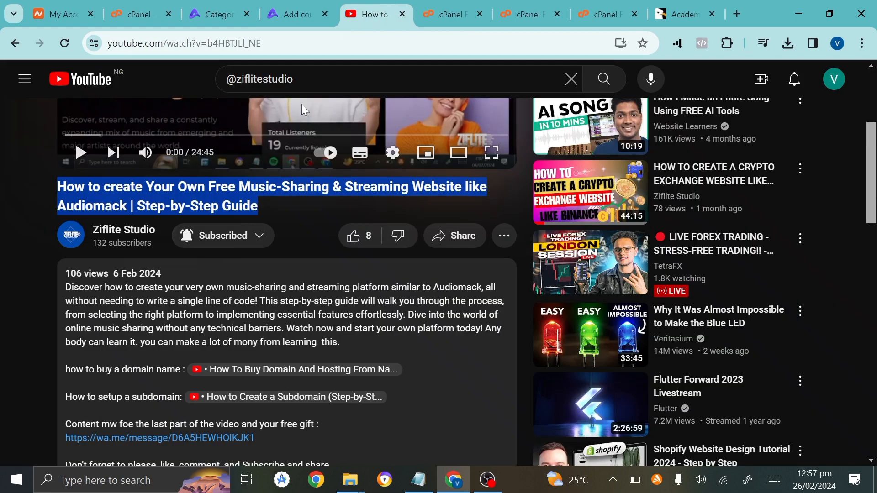
{"action": "left_click", "coordinate": [292, 42]}
{"action": "key", "text": "ctrl+c"}
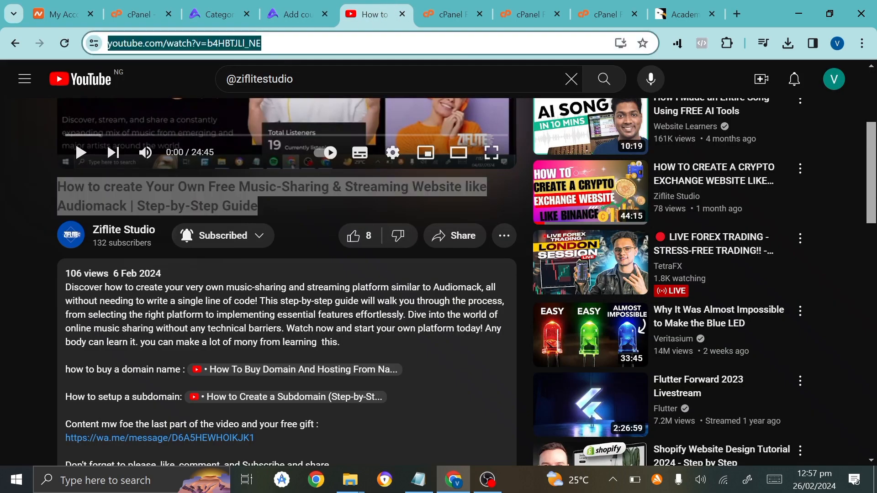
{"action": "left_click", "coordinate": [296, 14]}
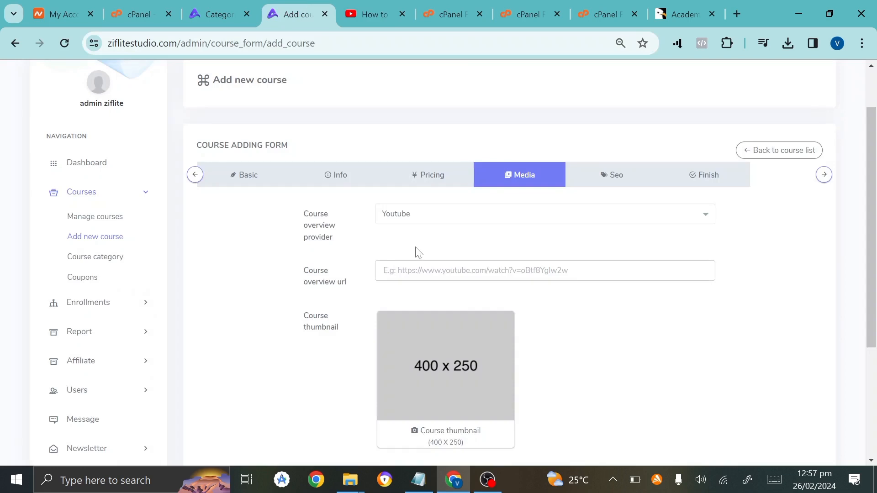
{"action": "key", "text": "ctrl+v"}
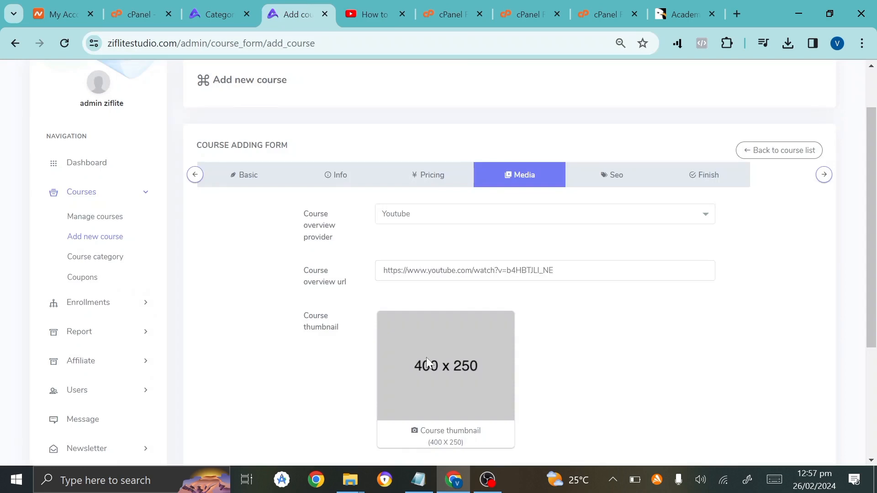
Use the 'music sharing' image from Desktop > ziflitestudio > image > YouTube as course thumbnail.
{"action": "left_click", "coordinate": [452, 434]}
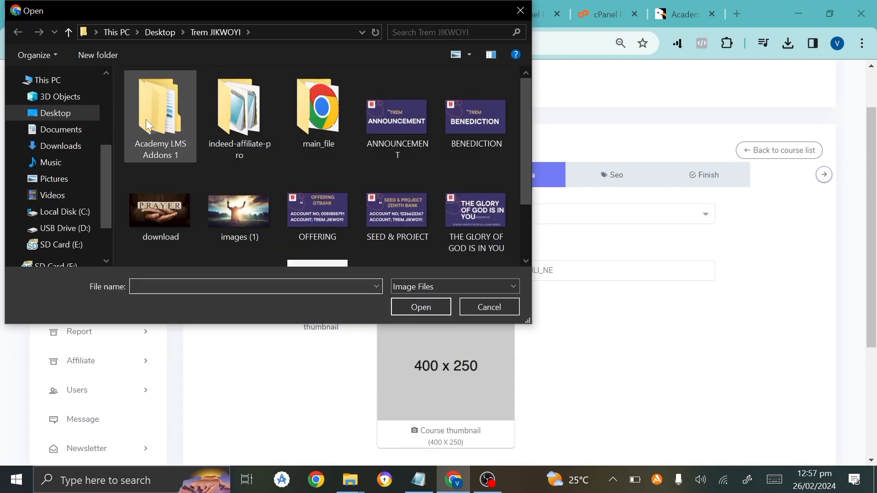
{"action": "left_click", "coordinate": [81, 110]}
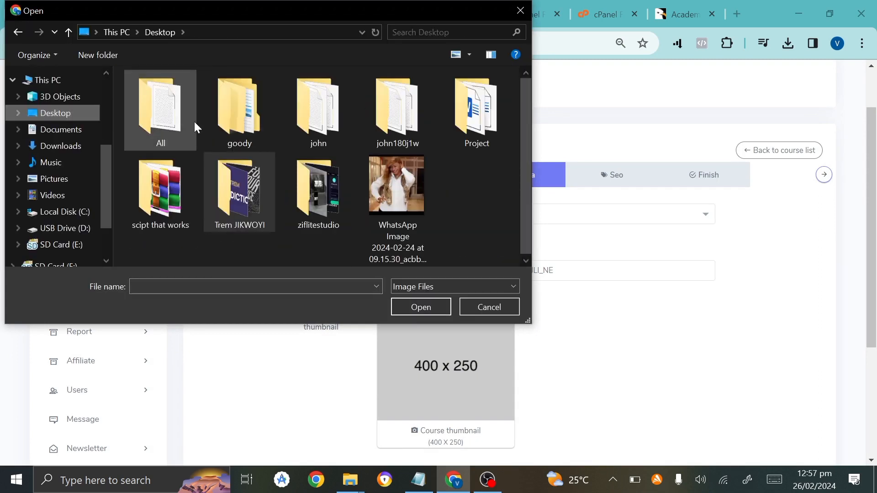
{"action": "double_click", "coordinate": [319, 192]}
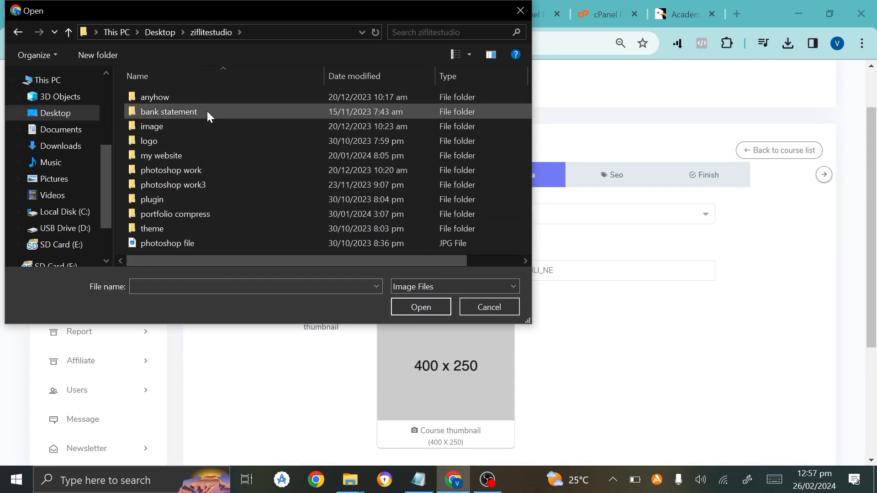
{"action": "double_click", "coordinate": [198, 127]}
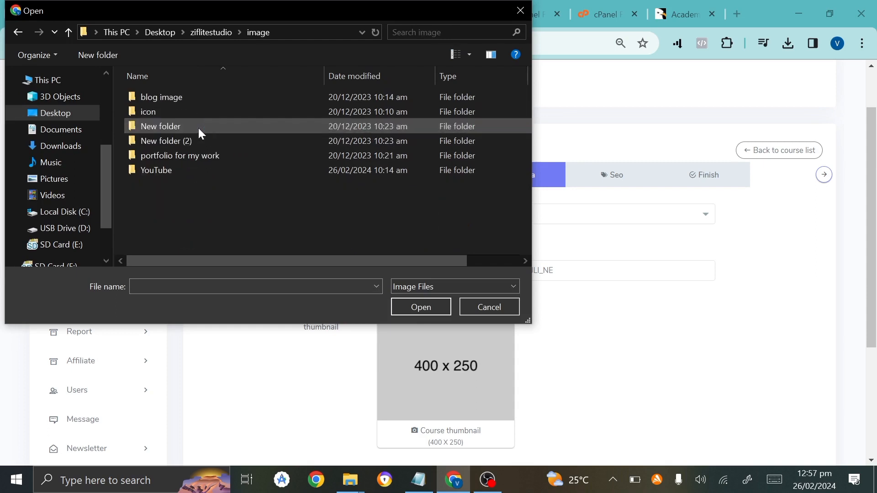
{"action": "double_click", "coordinate": [192, 169]}
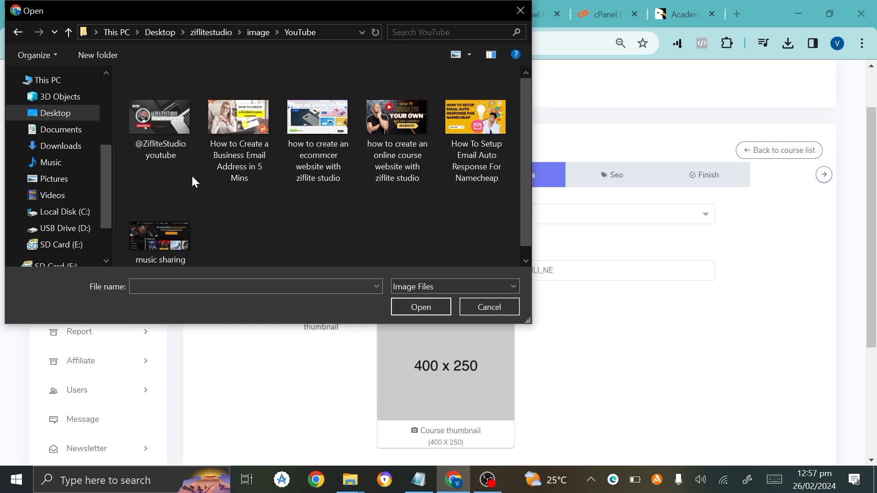
{"action": "double_click", "coordinate": [160, 236]}
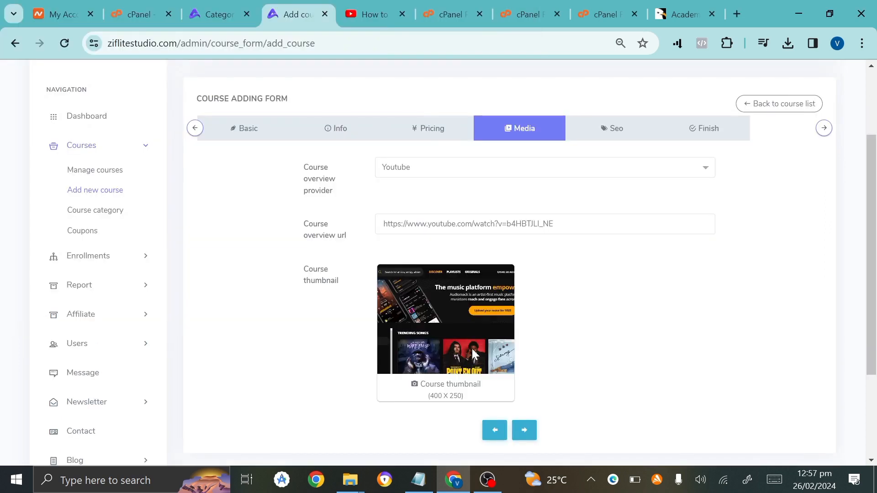
{"action": "left_click", "coordinate": [523, 430]}
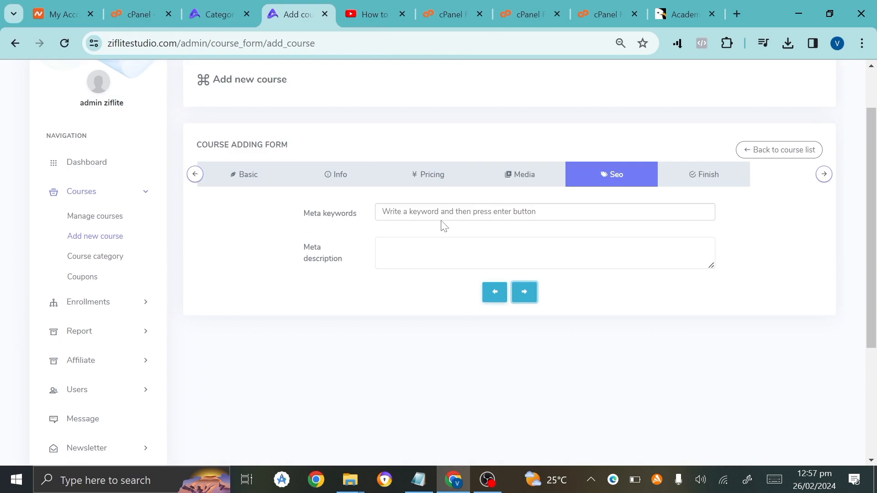
Clear the wrongly pasted video address from Meta keywords and copy the YouTube video description.
{"action": "left_click", "coordinate": [442, 214]}
{"action": "left_click", "coordinate": [461, 251]}
{"action": "left_click", "coordinate": [465, 213]}
{"action": "type", "text": "https://www.youtube.com/watch?v=bHHBTiLL9E"}
{"action": "key", "text": "ctrl+a"}
{"action": "key", "text": "BackSpace"}
{"action": "key", "text": "ctrl+Tab"}
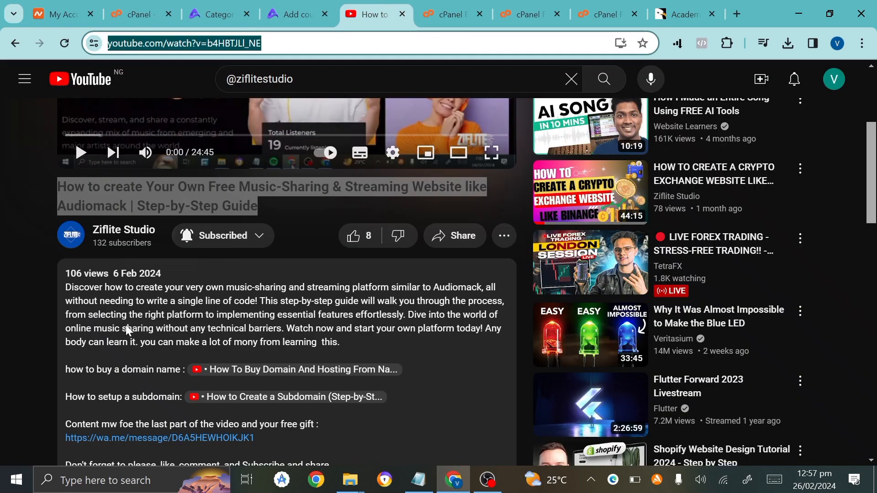
{"action": "left_click_drag", "start_coordinate": [98, 314], "coordinate": [340, 315]}
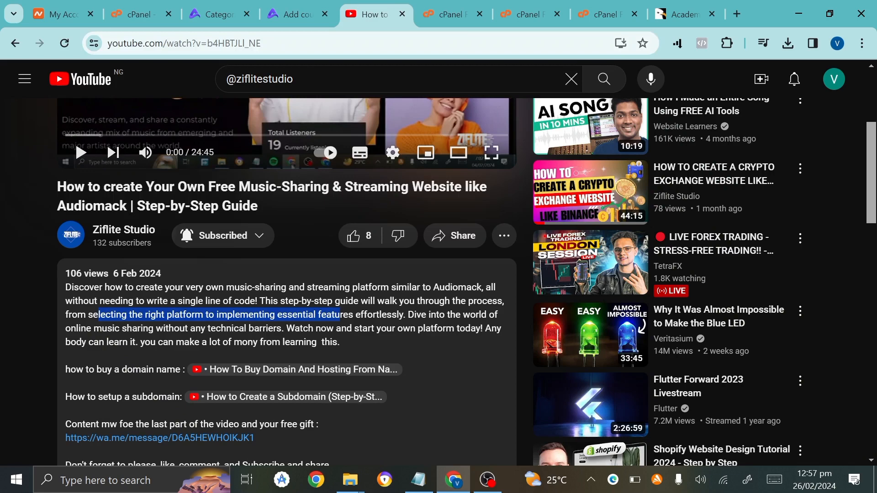
{"action": "left_click_drag", "start_coordinate": [84, 301], "coordinate": [345, 343]}
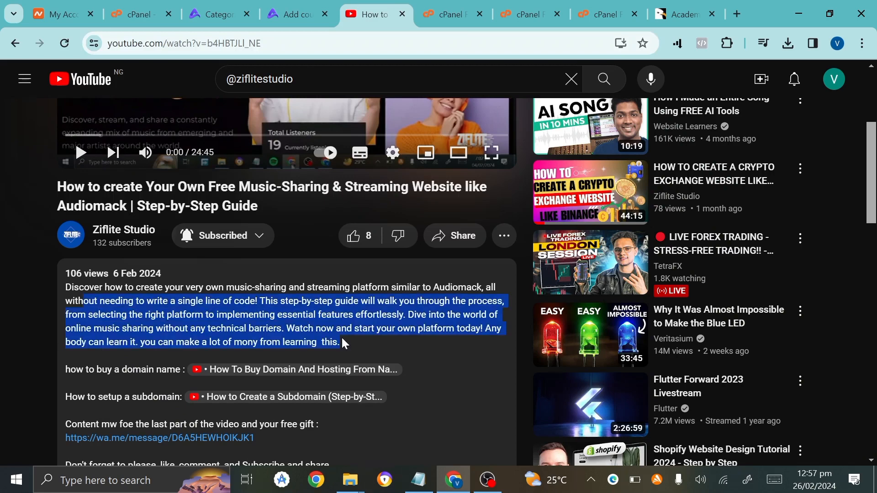
{"action": "key", "text": "ctrl+c"}
Paste the description into Meta keywords and Meta description, then finish and submit the course.
{"action": "key", "text": "ctrl+shift+Tab"}
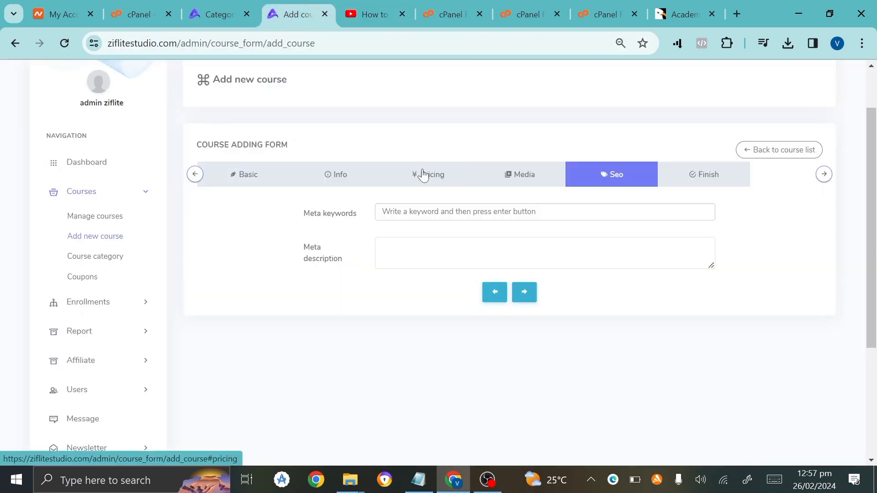
{"action": "key", "text": "ctrl+v"}
{"action": "key", "text": "Tab"}
{"action": "key", "text": "ctrl+v"}
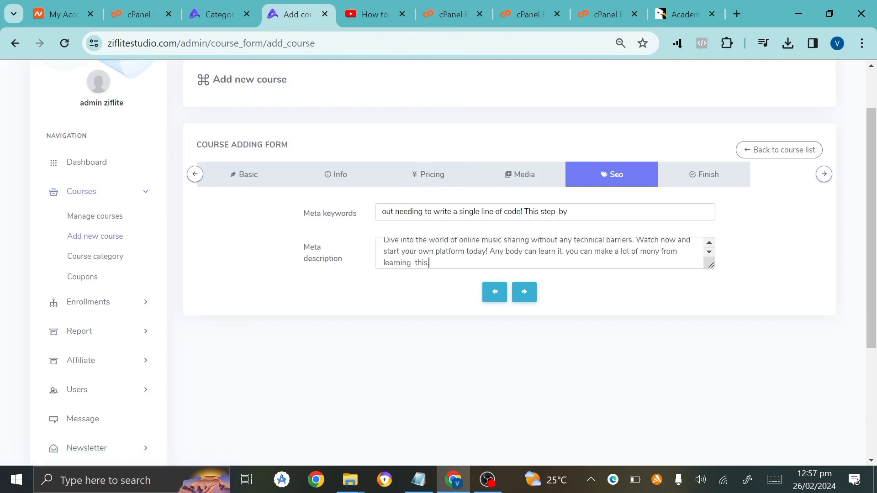
{"action": "left_click", "coordinate": [524, 292]}
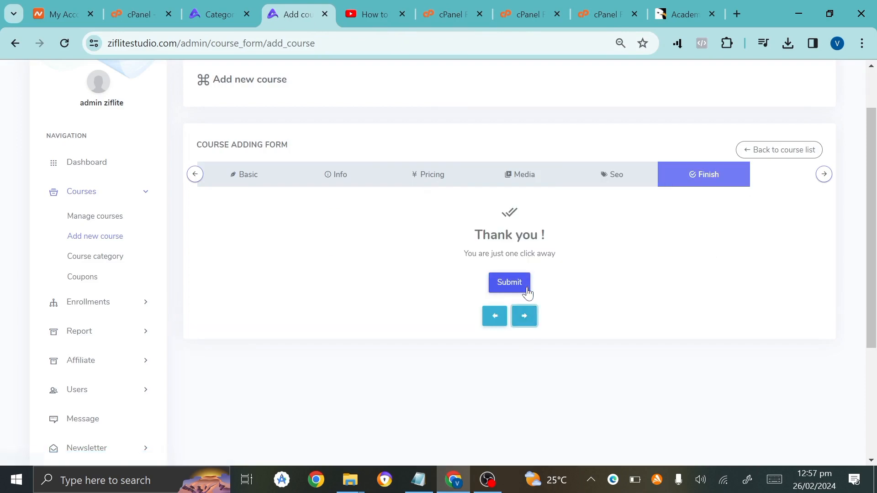
{"action": "left_click", "coordinate": [527, 292]}
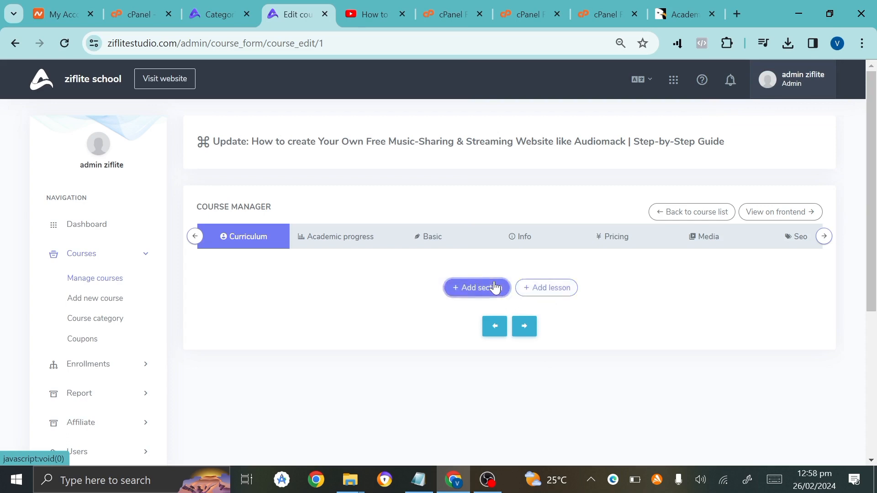
Add a curriculum section titled 'introduction' to the course.
{"action": "left_click", "coordinate": [495, 287]}
{"action": "left_click", "coordinate": [429, 142]}
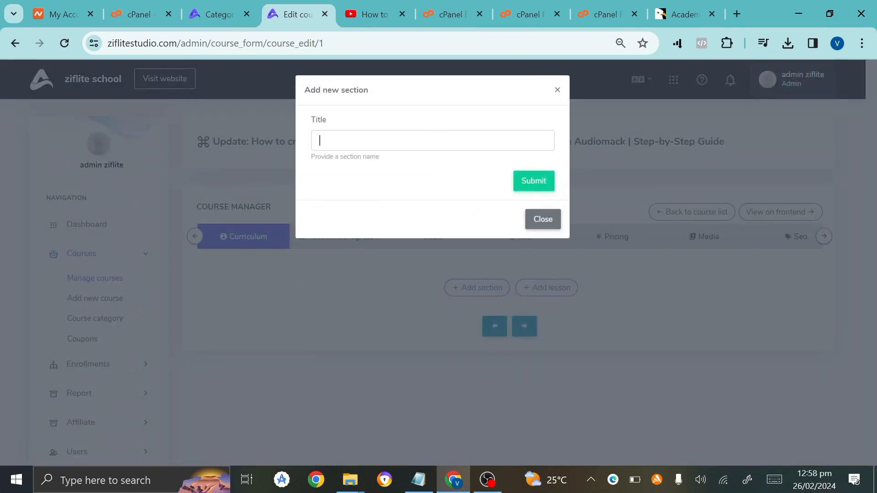
{"action": "type", "text": "introdyc"}
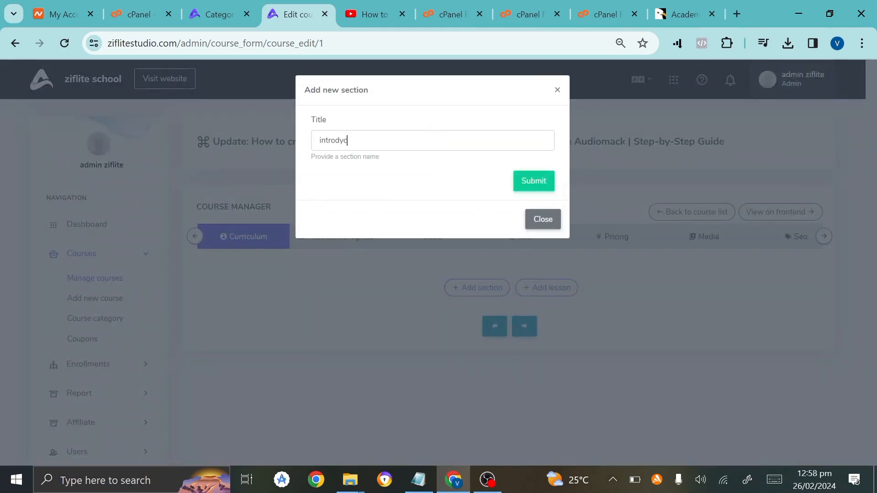
{"action": "type", "text": "uction"}
{"action": "left_click", "coordinate": [525, 185]}
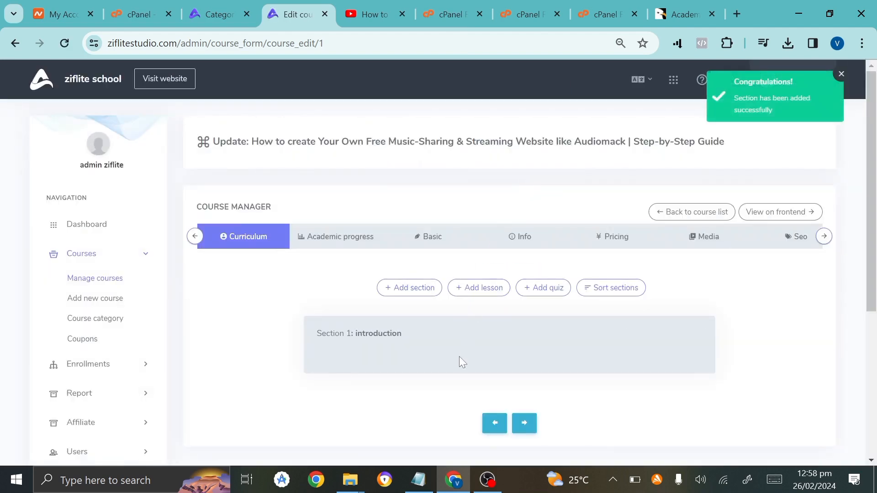
{"action": "left_click", "coordinate": [485, 289]}
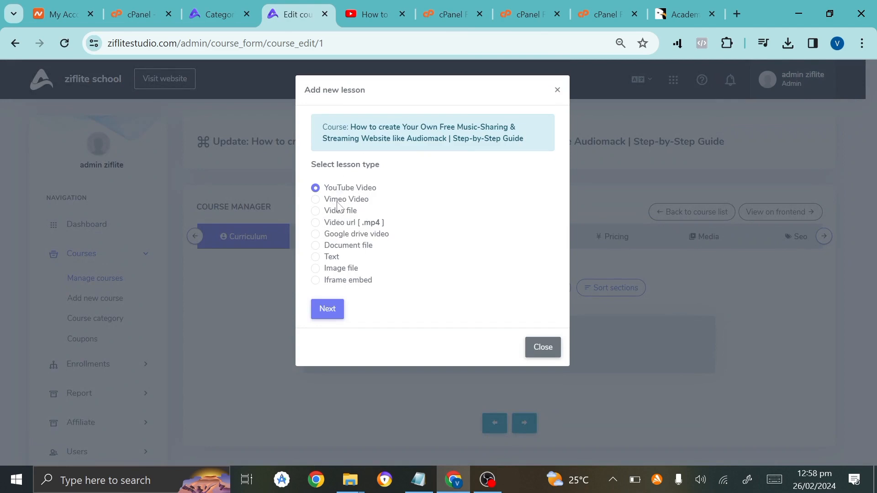
Make the lesson a YouTube Video titled 'Get started with web design' in the introduction section.
{"action": "left_click", "coordinate": [336, 305]}
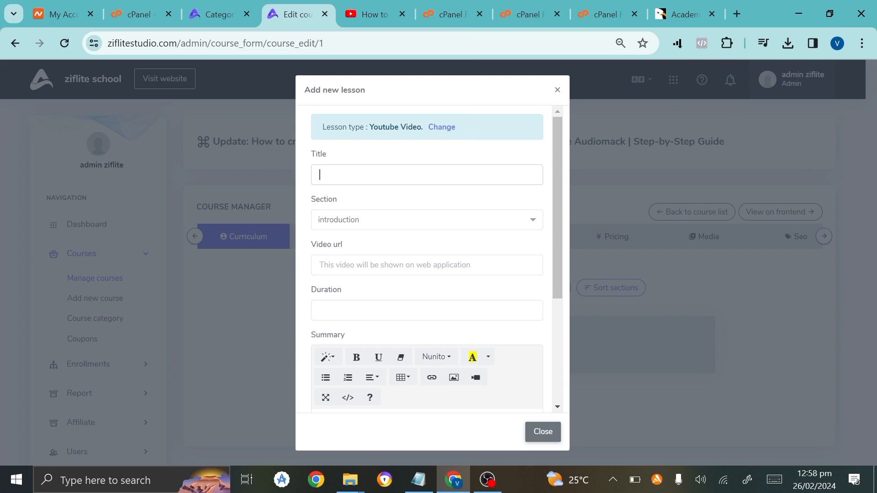
{"action": "type", "text": "how to"}
{"action": "key", "text": "BackSpace"}
{"action": "key", "text": "BackSpace"}
{"action": "key", "text": "BackSpace"}
{"action": "key", "text": "BackSpace"}
{"action": "key", "text": "BackSpace"}
{"action": "key", "text": "BackSpace"}
{"action": "type", "text": "Get started with web design"}
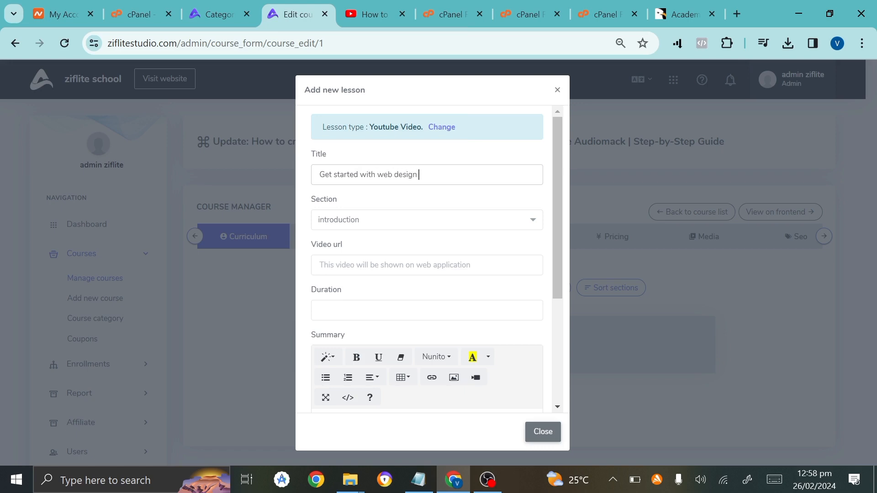
{"action": "left_click", "coordinate": [356, 228]}
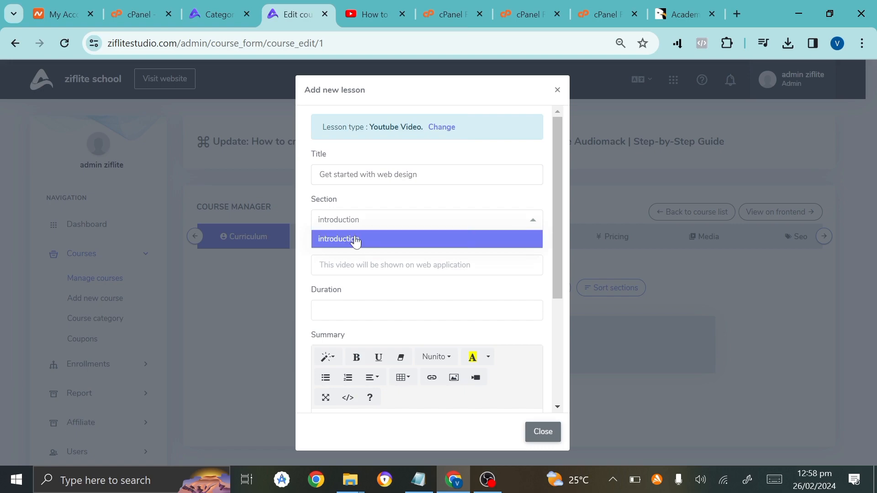
{"action": "left_click", "coordinate": [355, 239]}
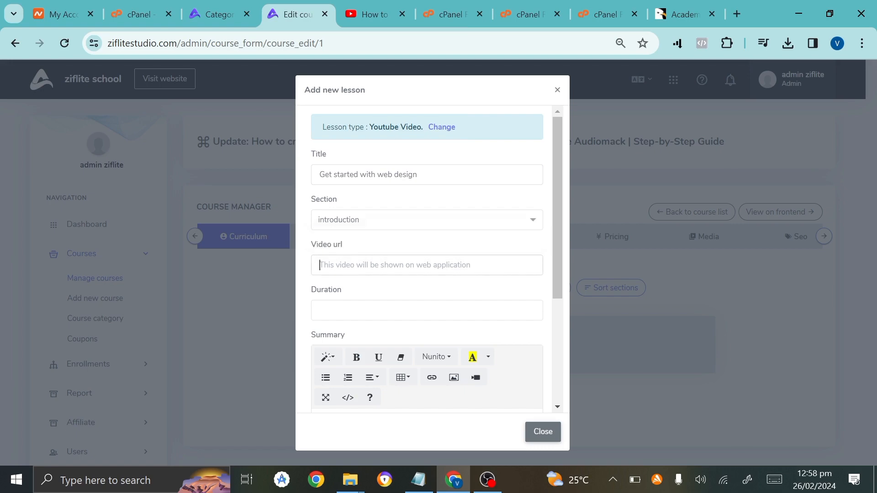
Copy the YouTube video's link into the lesson's Video url and analyse it.
{"action": "left_click", "coordinate": [375, 12]}
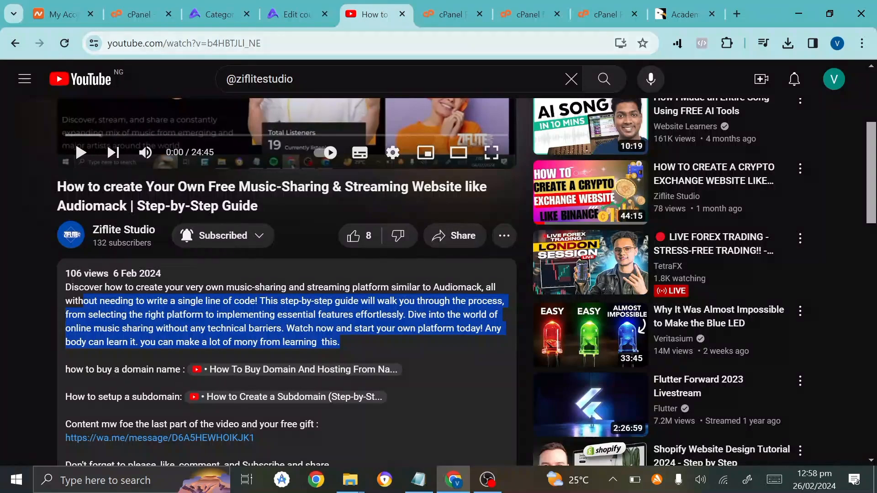
{"action": "left_click", "coordinate": [217, 43]}
{"action": "key", "text": "ctrl+c"}
{"action": "left_click", "coordinate": [296, 14]}
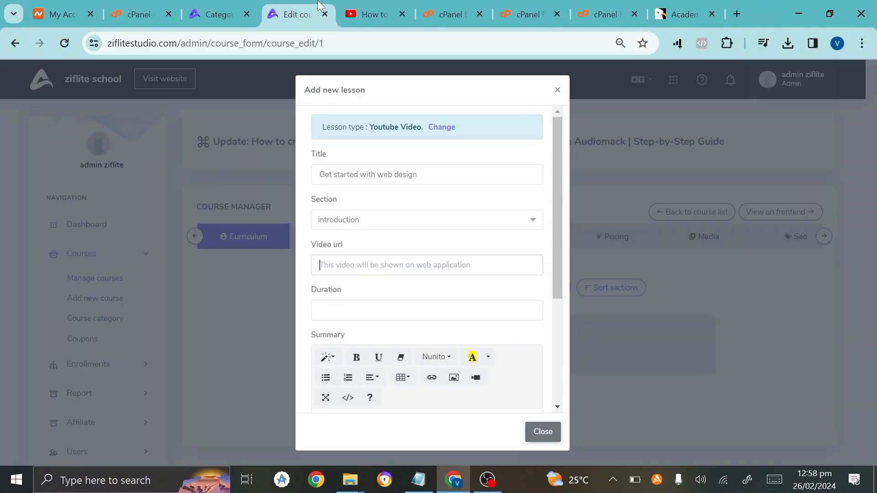
{"action": "key", "text": "ctrl+v"}
{"action": "left_click", "coordinate": [391, 317]}
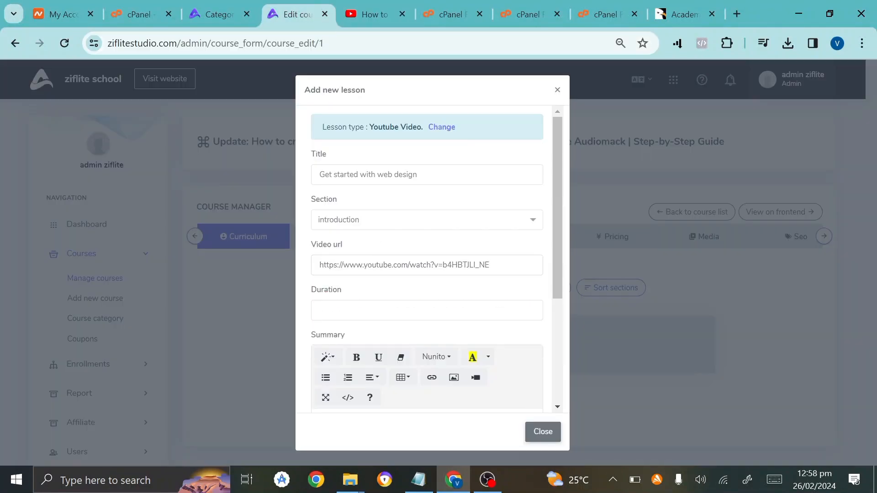
Paste the video's 24:45 running time as Duration and select the video's description text.
{"action": "left_click", "coordinate": [370, 14]}
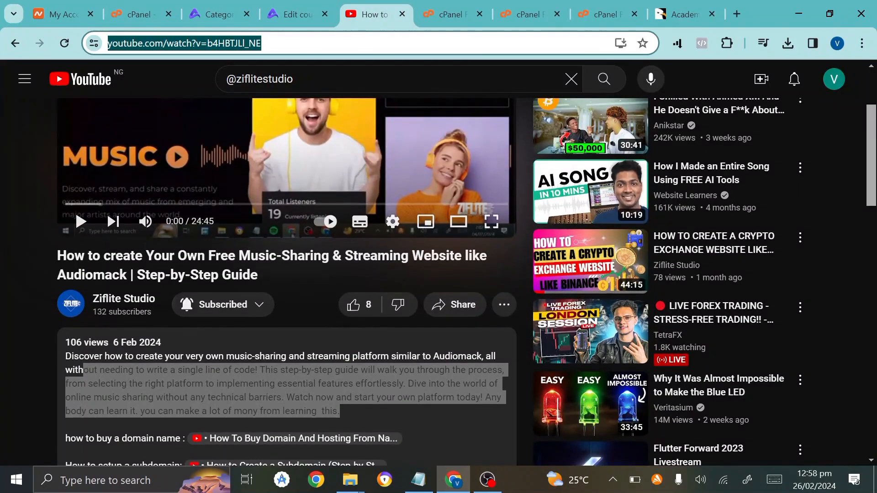
{"action": "left_click_drag", "start_coordinate": [190, 221], "coordinate": [221, 218]}
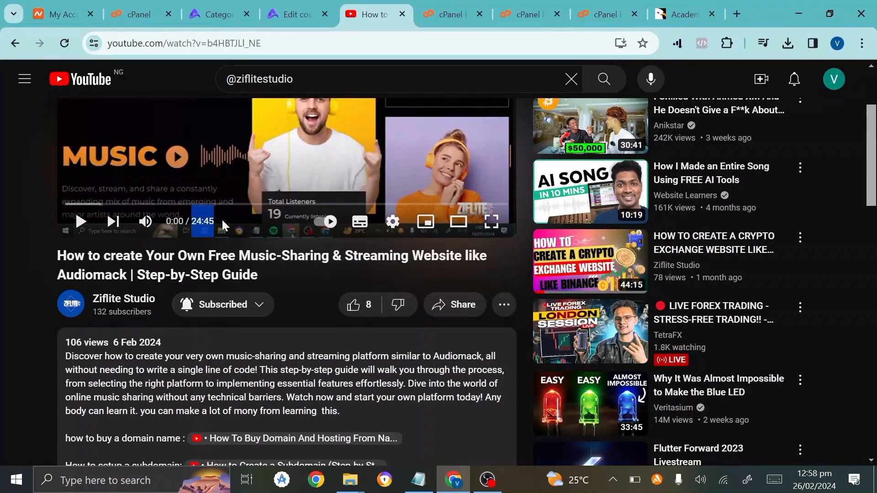
{"action": "left_click", "coordinate": [297, 14]}
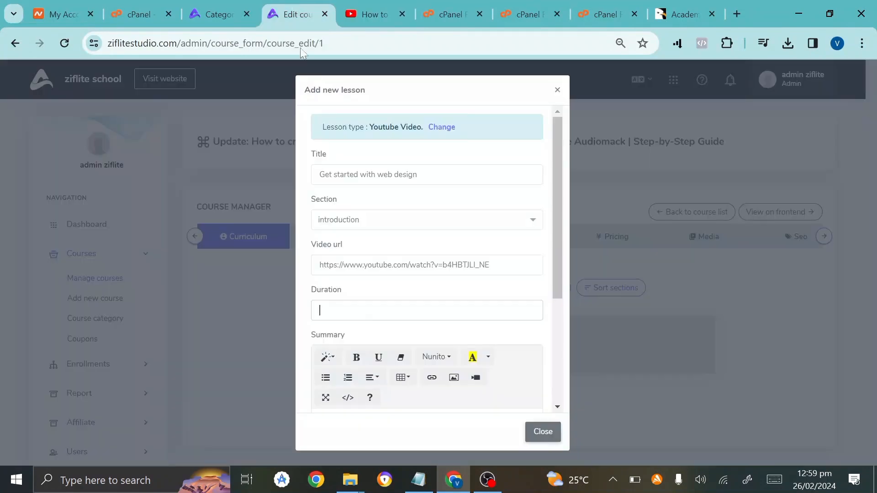
{"action": "key", "text": "ctrl+v"}
{"action": "scroll", "coordinate": [426, 274], "scroll_direction": "down", "scroll_amount": 3}
{"action": "key", "text": "ctrl+Tab"}
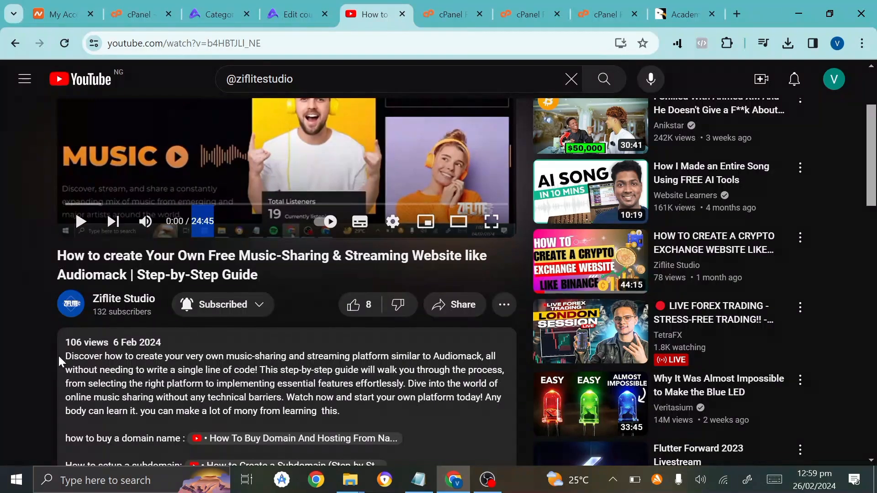
{"action": "left_click_drag", "start_coordinate": [65, 356], "coordinate": [359, 409]}
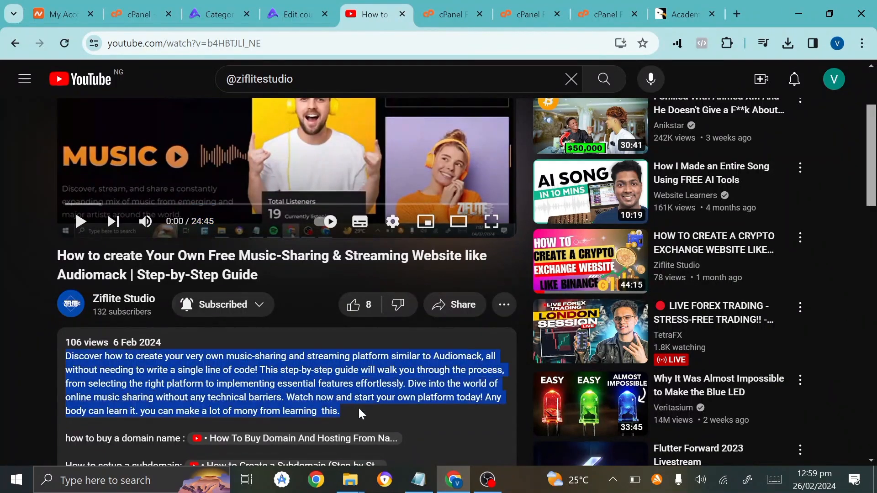
{"action": "left_click", "coordinate": [292, 14]}
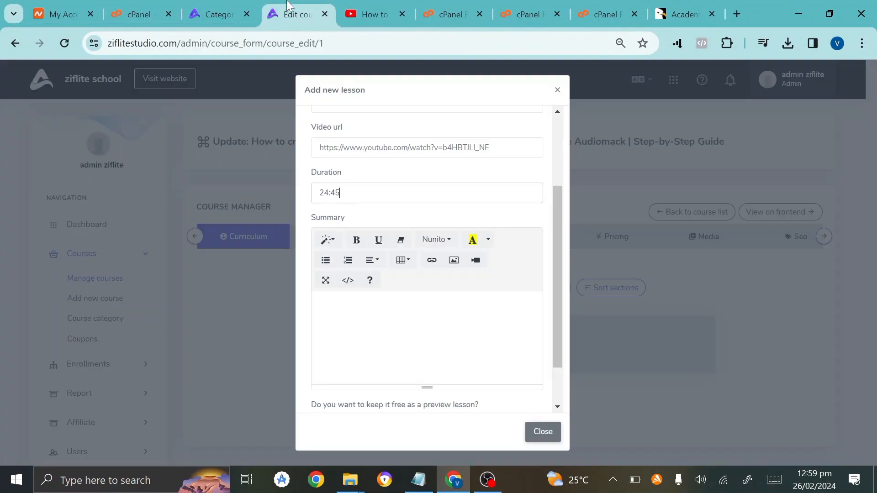
Paste the video description as the lesson summary, highlight it black, and save the lesson.
{"action": "key", "text": "ctrl+v"}
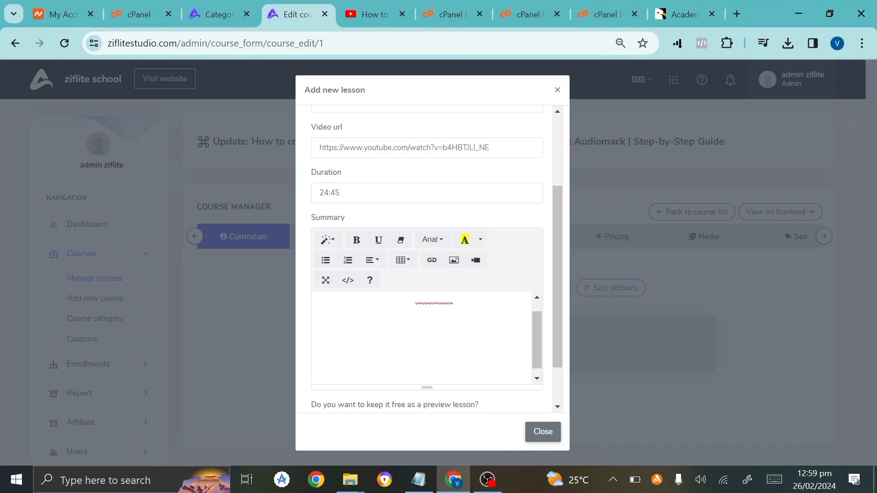
{"action": "key", "text": "ctrl+a"}
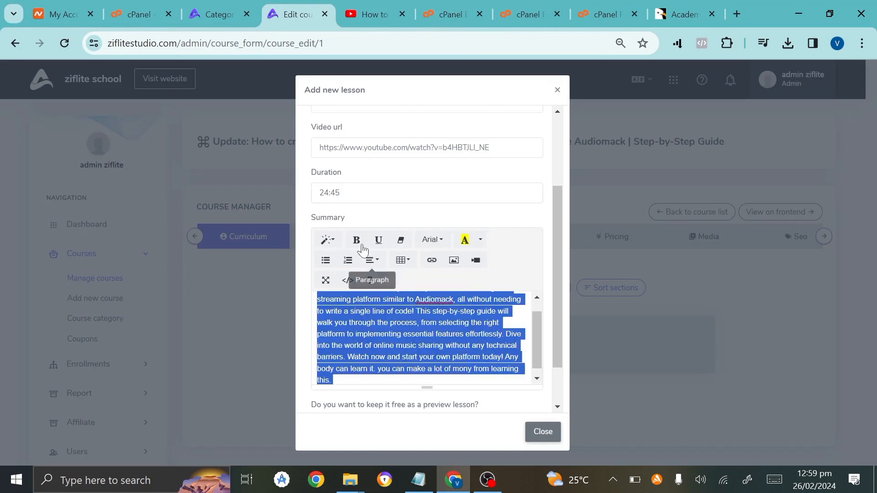
{"action": "left_click", "coordinate": [480, 239]}
{"action": "left_click", "coordinate": [373, 282]}
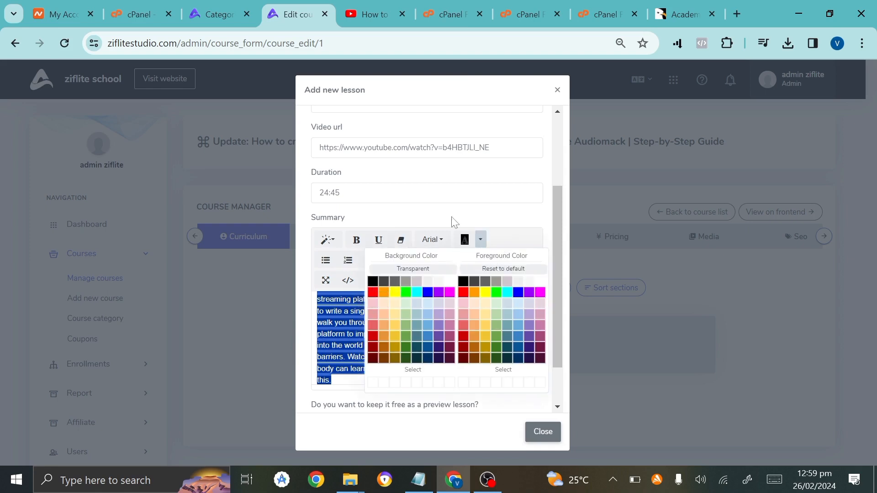
{"action": "left_click", "coordinate": [450, 225]}
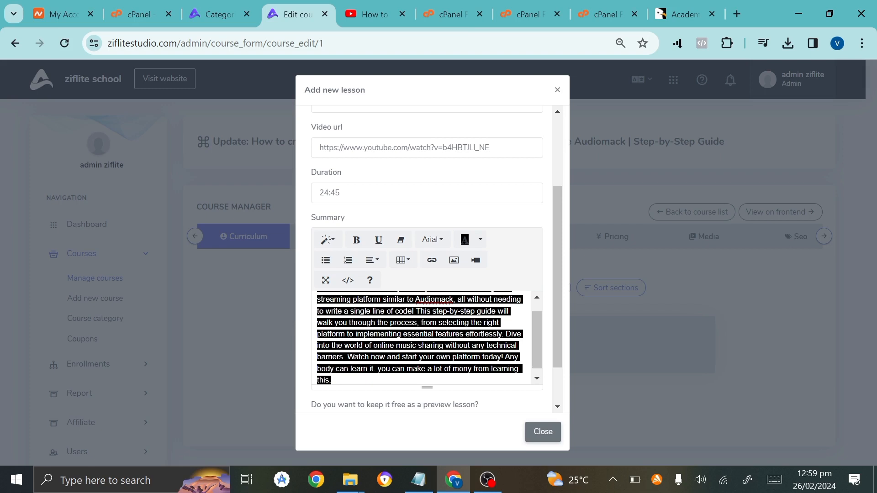
{"action": "scroll", "coordinate": [431, 218], "scroll_direction": "down", "scroll_amount": 2}
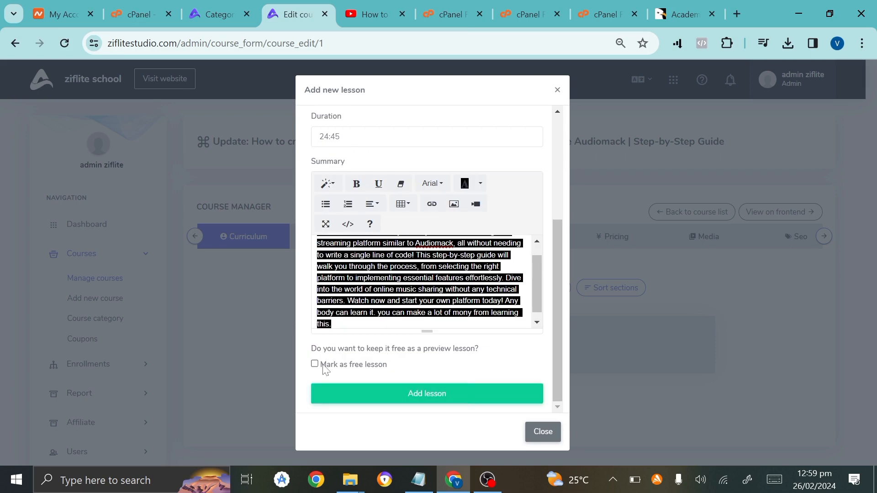
{"action": "left_click", "coordinate": [502, 387]}
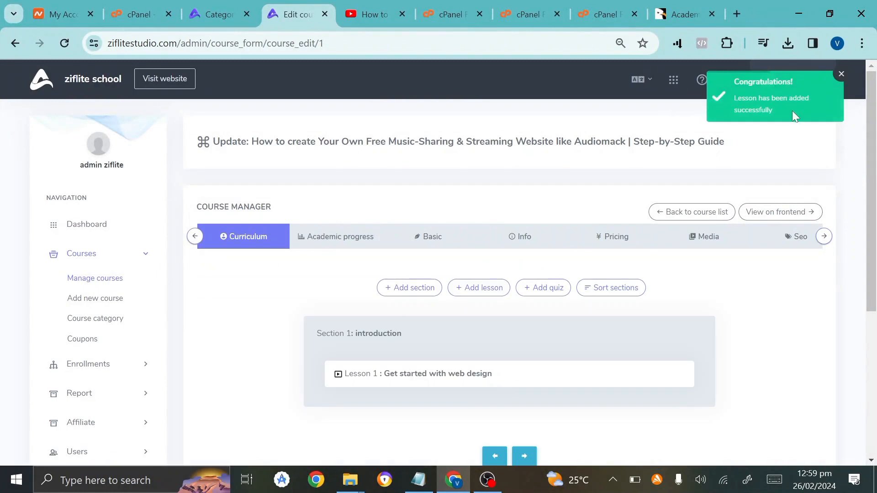
Step the course manager from Curriculum through Academic progress to the Basic details tab.
{"action": "scroll", "coordinate": [569, 362], "scroll_direction": "down", "scroll_amount": 2}
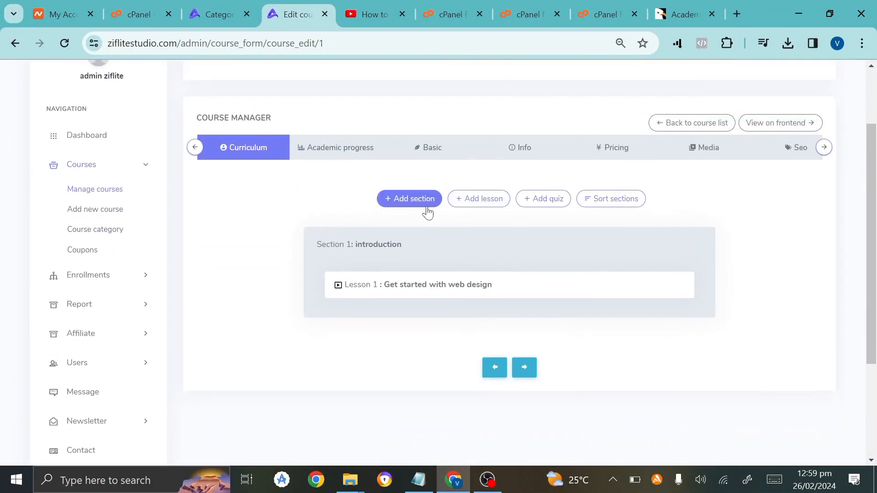
{"action": "mouse_move", "coordinate": [444, 264]}
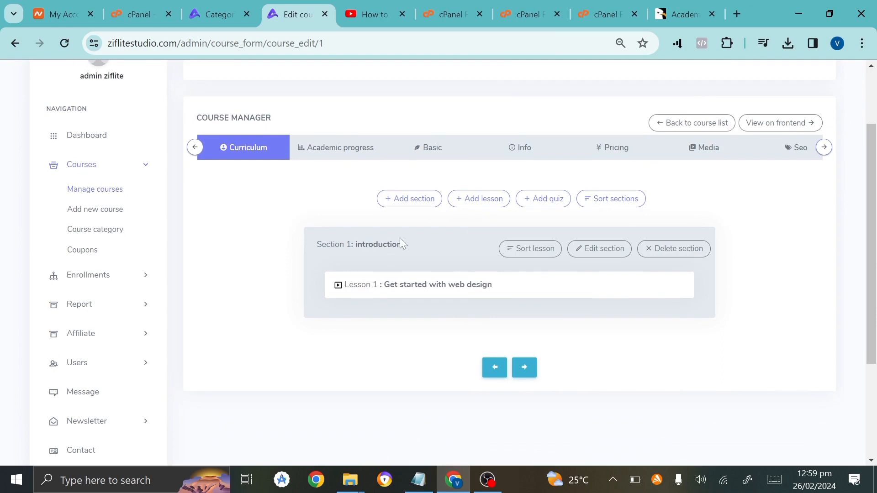
{"action": "mouse_move", "coordinate": [421, 293]}
{"action": "scroll", "coordinate": [486, 258], "scroll_direction": "up", "scroll_amount": 1}
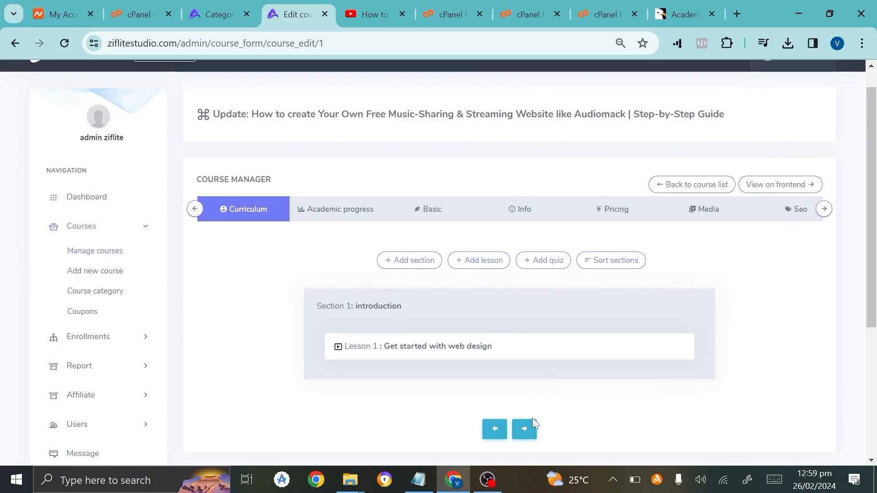
{"action": "left_click", "coordinate": [526, 429]}
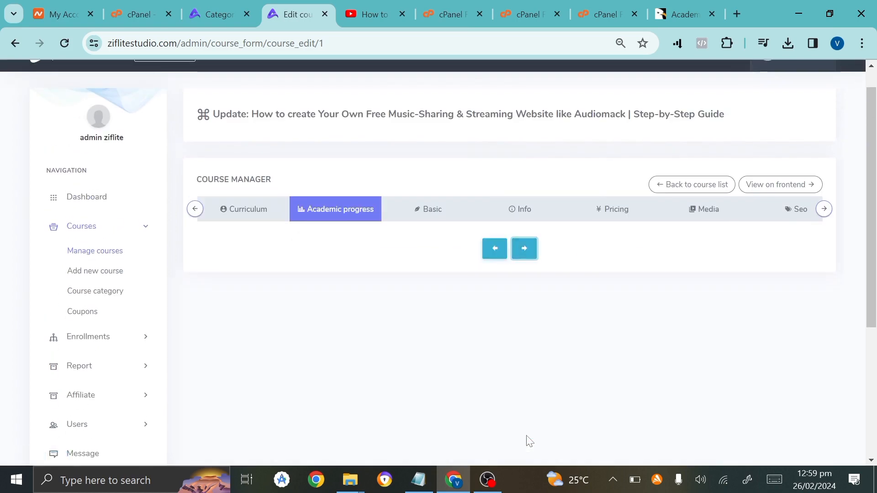
{"action": "left_click", "coordinate": [520, 248]}
{"action": "scroll", "coordinate": [511, 366], "scroll_direction": "down", "scroll_amount": 1}
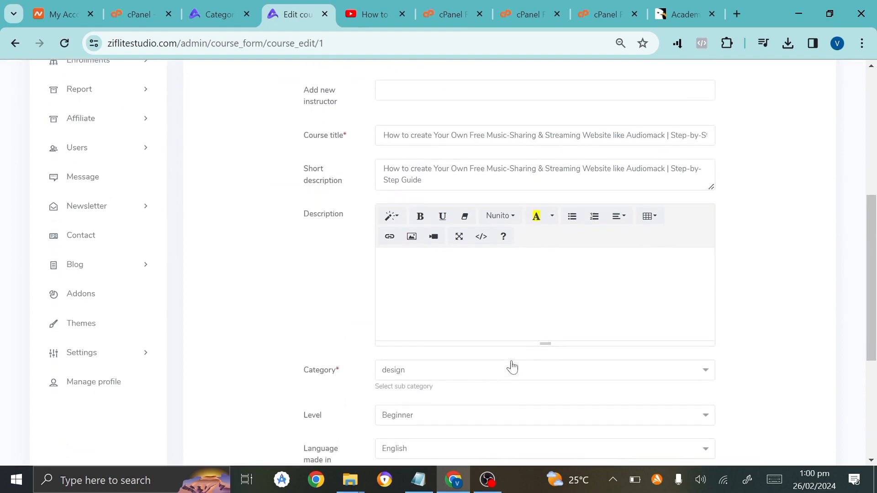
{"action": "scroll", "coordinate": [511, 366], "scroll_direction": "up", "scroll_amount": 4}
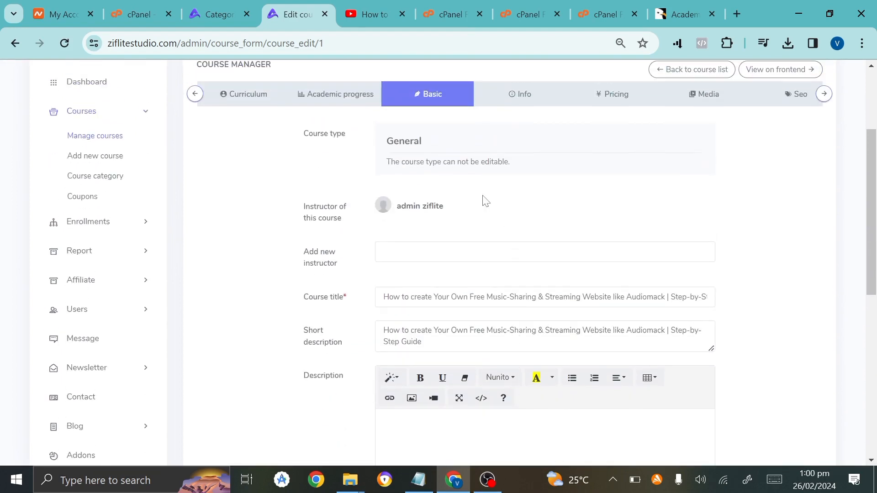
{"action": "left_click", "coordinate": [358, 97]}
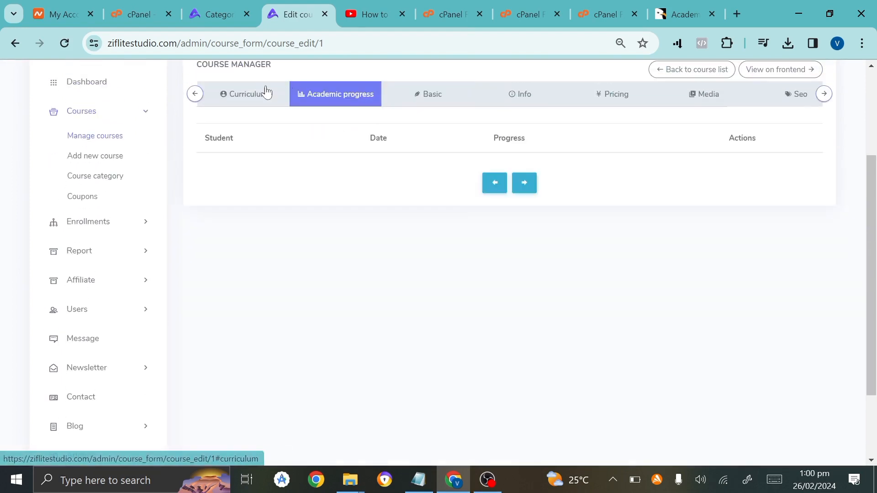
{"action": "left_click", "coordinate": [243, 94]}
{"action": "left_click", "coordinate": [524, 314]}
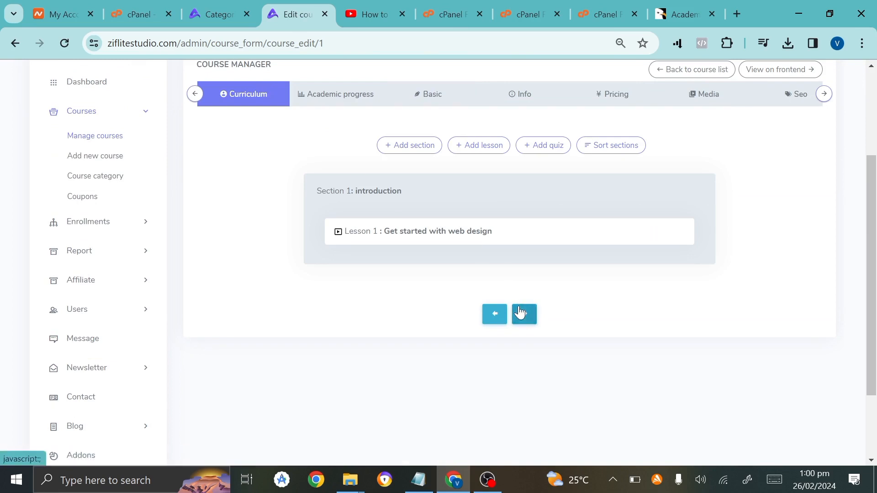
{"action": "left_click", "coordinate": [524, 184]}
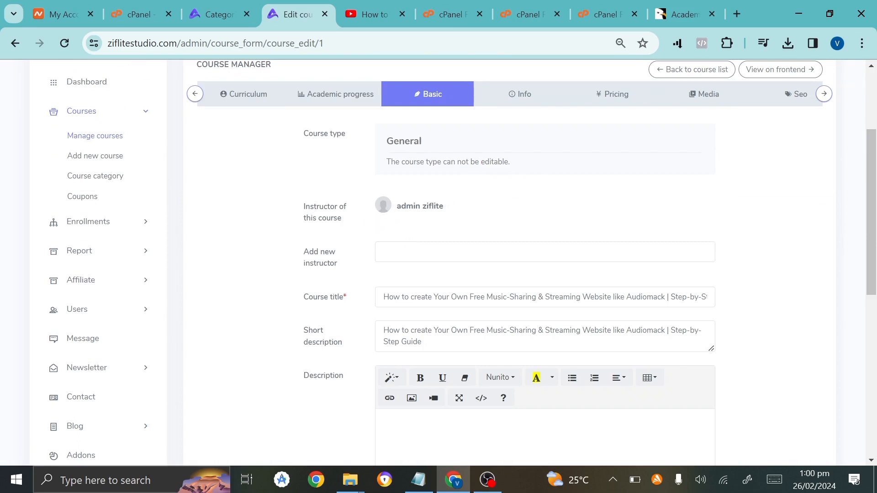
View the list of extra instructors and close it without adding anyone.
{"action": "left_click", "coordinate": [545, 251]}
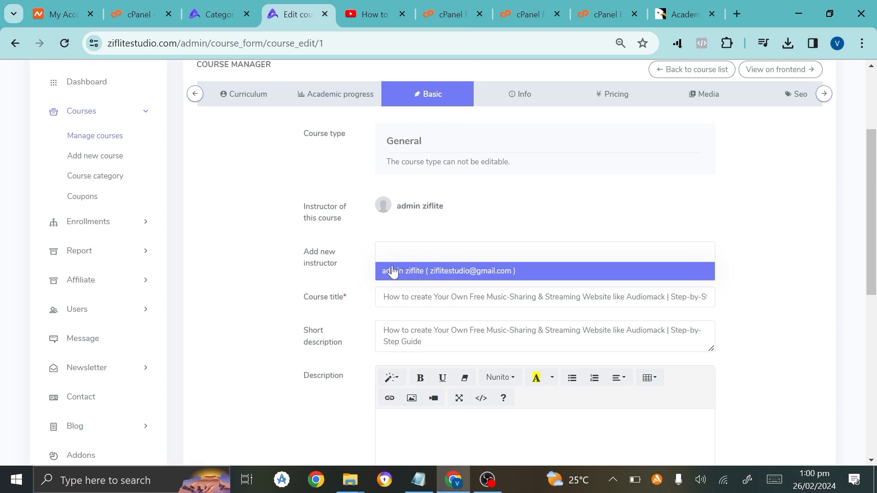
{"action": "left_click", "coordinate": [358, 334]}
{"action": "scroll", "coordinate": [357, 334], "scroll_direction": "down", "scroll_amount": 1}
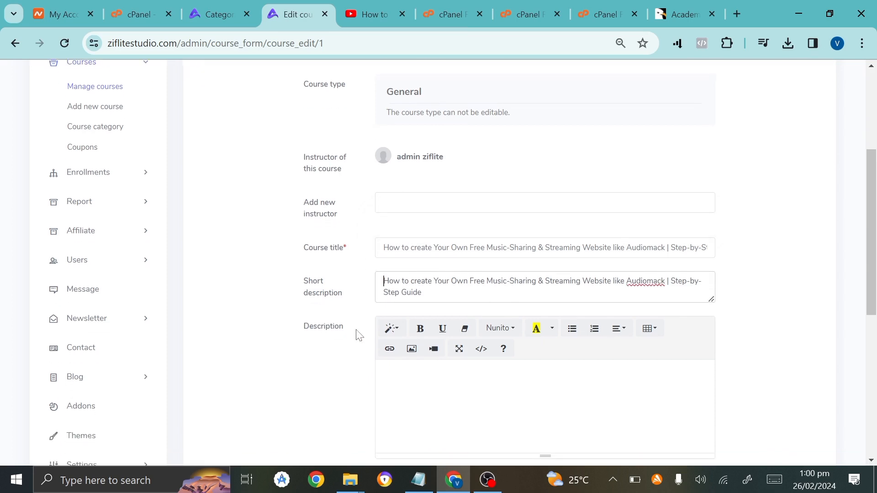
{"action": "scroll", "coordinate": [382, 395], "scroll_direction": "down", "scroll_amount": 1}
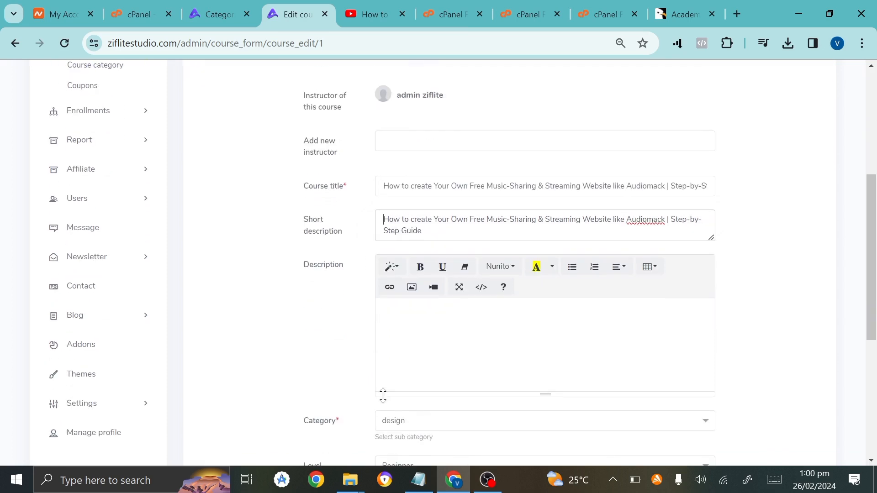
Paste the video description into the course Description, highlight it black, and keep the design category.
{"action": "key", "text": "ctrl+v"}
{"action": "key", "text": "ctrl+a"}
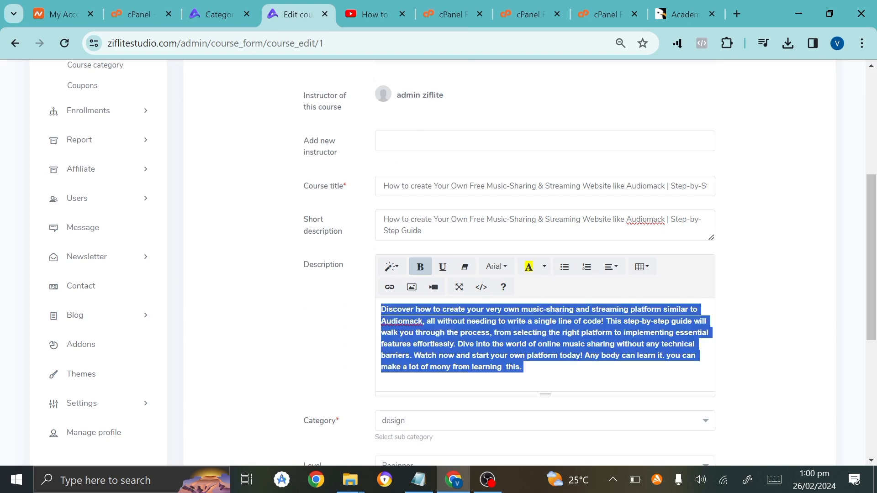
{"action": "left_click", "coordinate": [544, 268]}
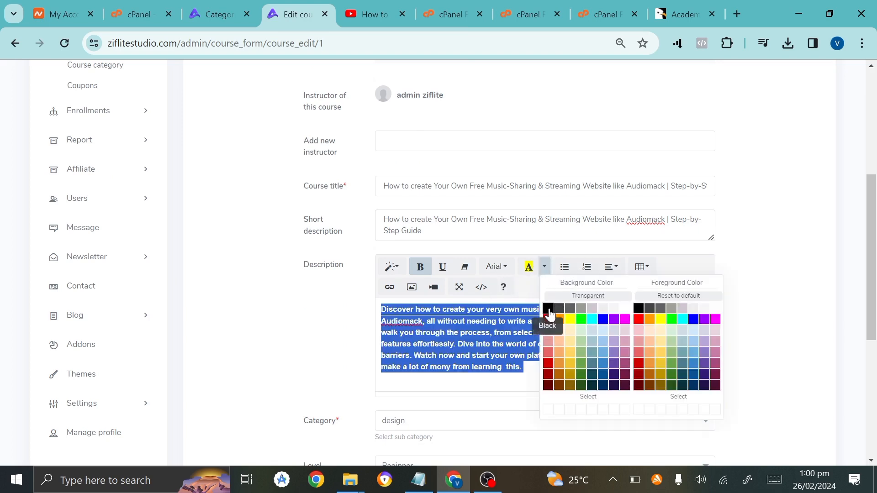
{"action": "left_click", "coordinate": [548, 308]}
{"action": "scroll", "coordinate": [333, 388], "scroll_direction": "down", "scroll_amount": 2}
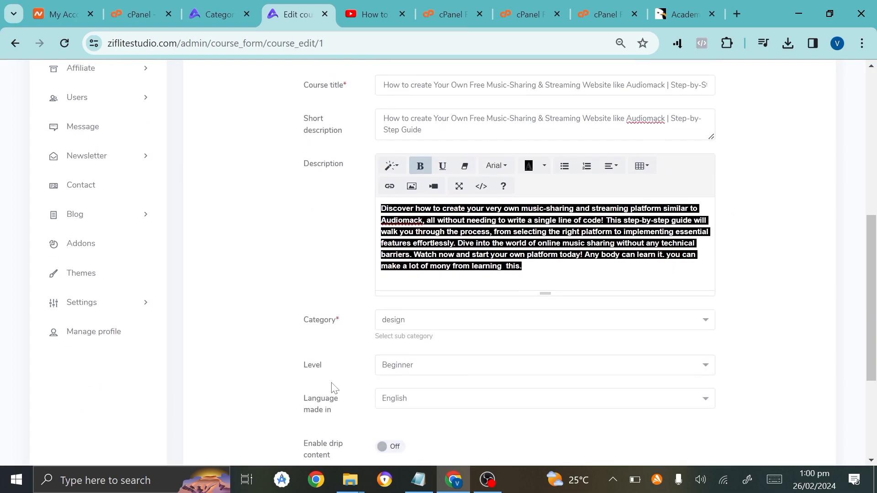
{"action": "left_click", "coordinate": [411, 328]}
{"action": "left_click", "coordinate": [410, 328]}
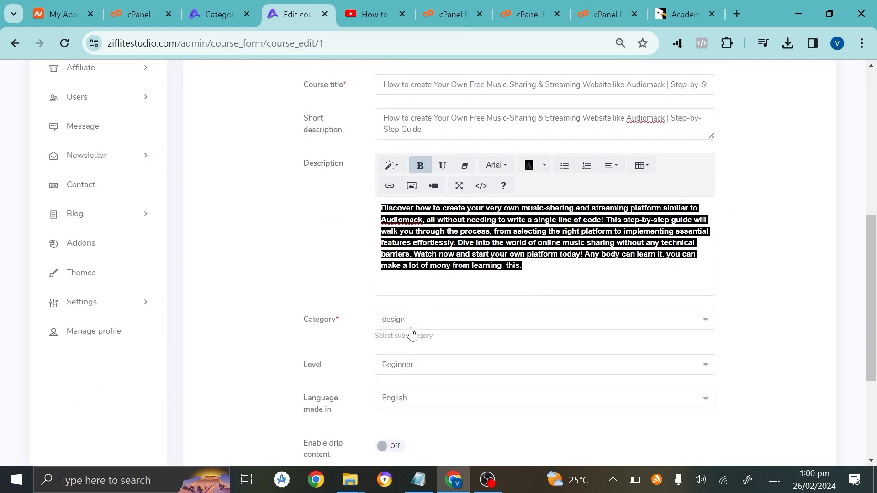
{"action": "scroll", "coordinate": [342, 438], "scroll_direction": "down", "scroll_amount": 4}
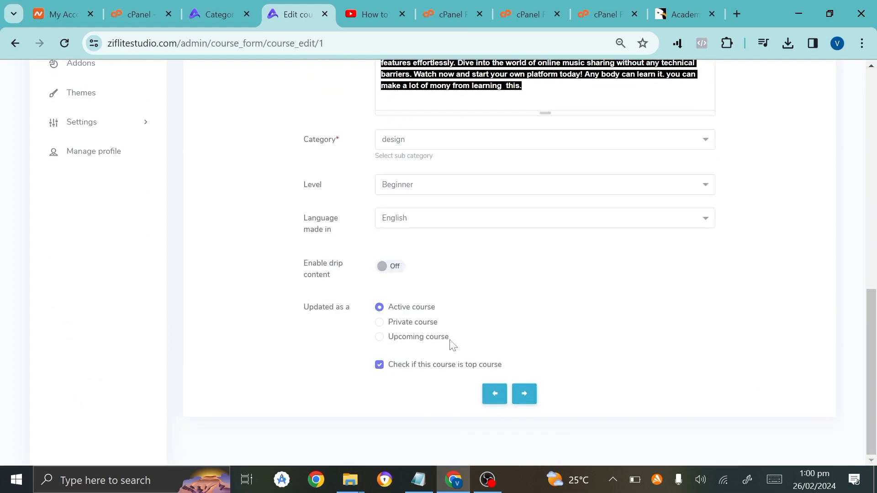
Advance through the Requirements, Pricing, Media and SEO steps and submit the course updates.
{"action": "left_click", "coordinate": [533, 401]}
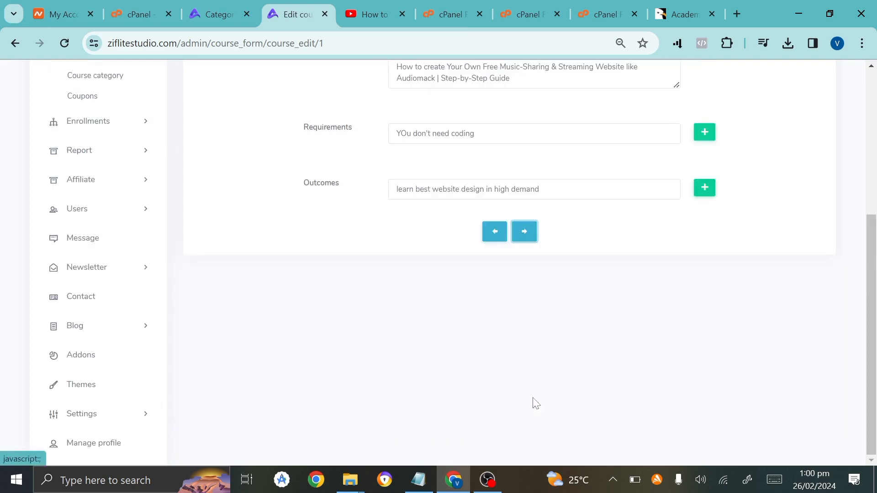
{"action": "left_click", "coordinate": [523, 238]}
{"action": "scroll", "coordinate": [522, 242], "scroll_direction": "up", "scroll_amount": 4}
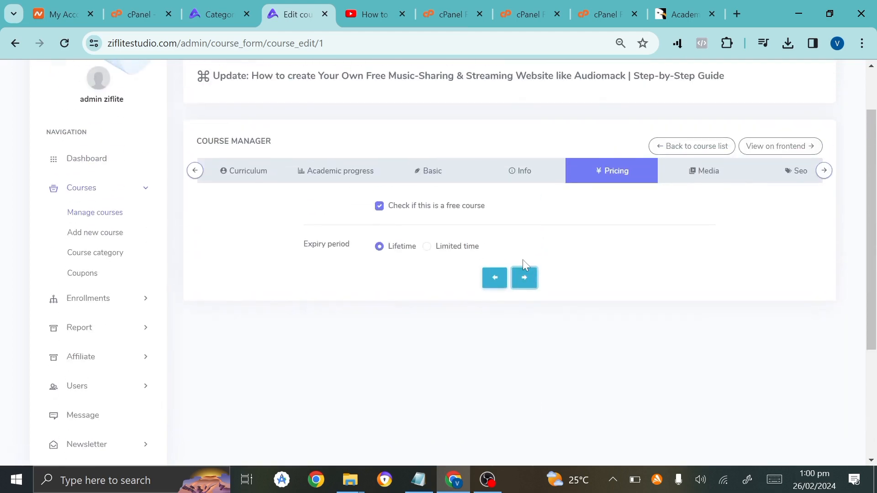
{"action": "left_click", "coordinate": [524, 277]}
{"action": "scroll", "coordinate": [510, 331], "scroll_direction": "down", "scroll_amount": 3}
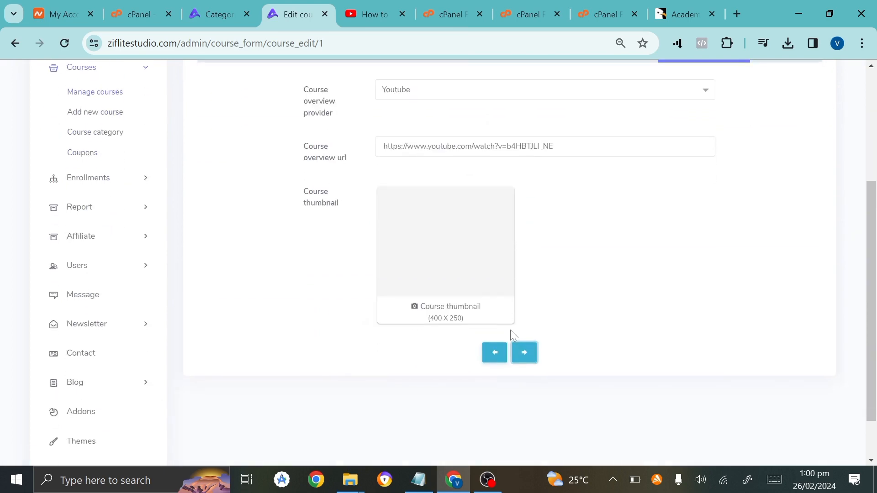
{"action": "left_click", "coordinate": [523, 354]}
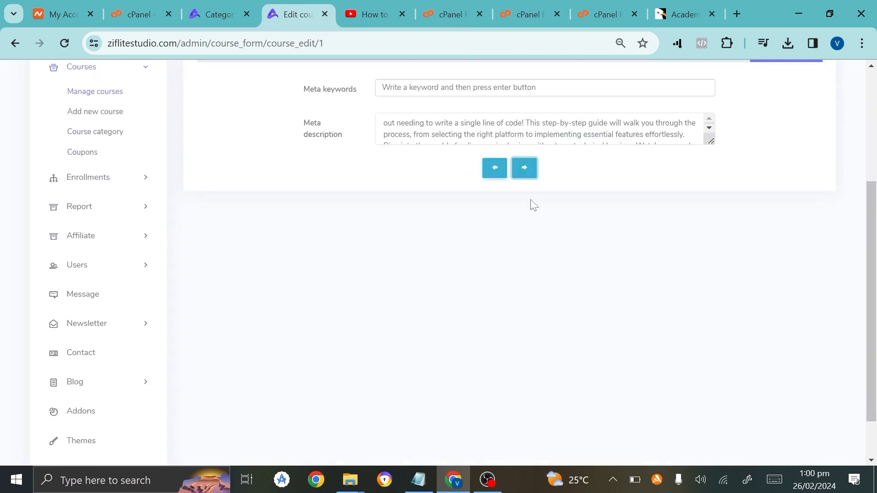
{"action": "left_click", "coordinate": [525, 171]}
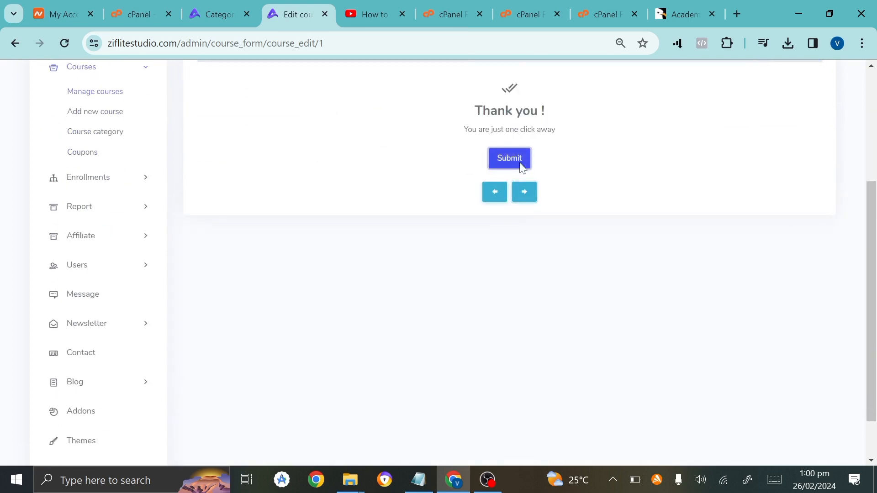
{"action": "left_click", "coordinate": [509, 158]}
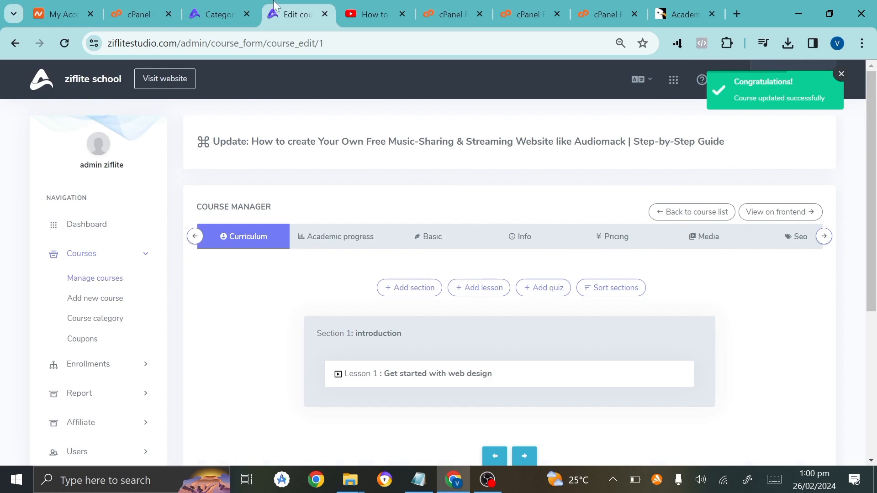
{"action": "scroll", "coordinate": [252, 413], "scroll_direction": "down", "scroll_amount": 5}
Visit the public website from Categories and open the music-sharing website course page.
{"action": "left_click", "coordinate": [214, 7]}
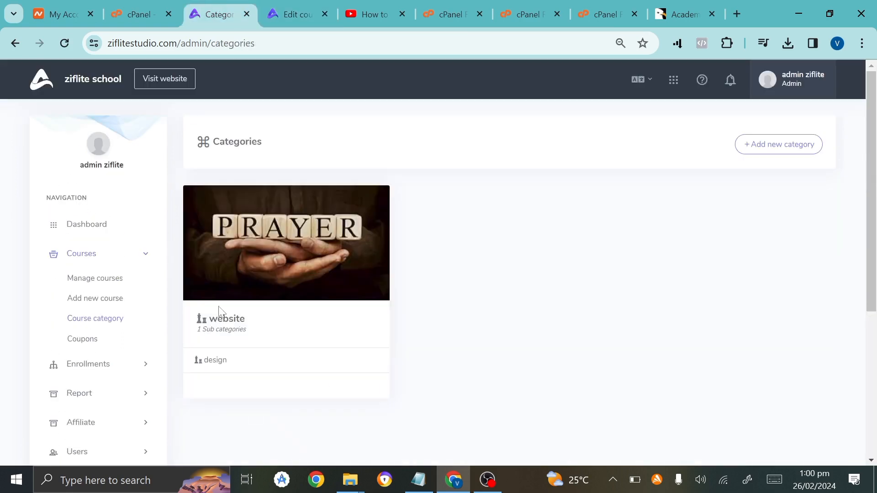
{"action": "left_click", "coordinate": [167, 77]}
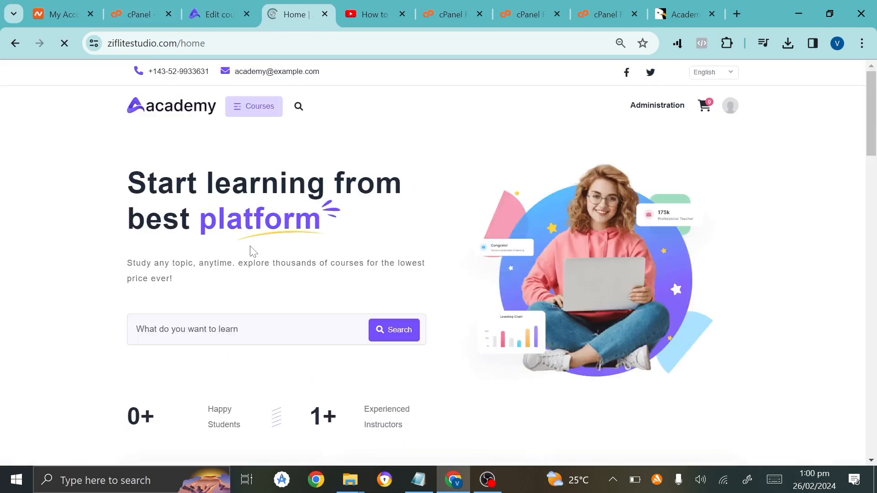
{"action": "scroll", "coordinate": [252, 251], "scroll_direction": "down", "scroll_amount": 9}
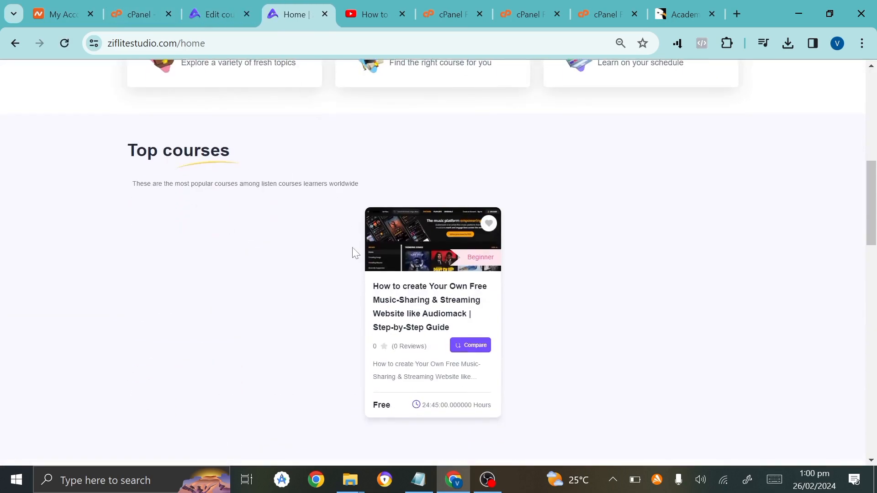
{"action": "mouse_move", "coordinate": [409, 326]}
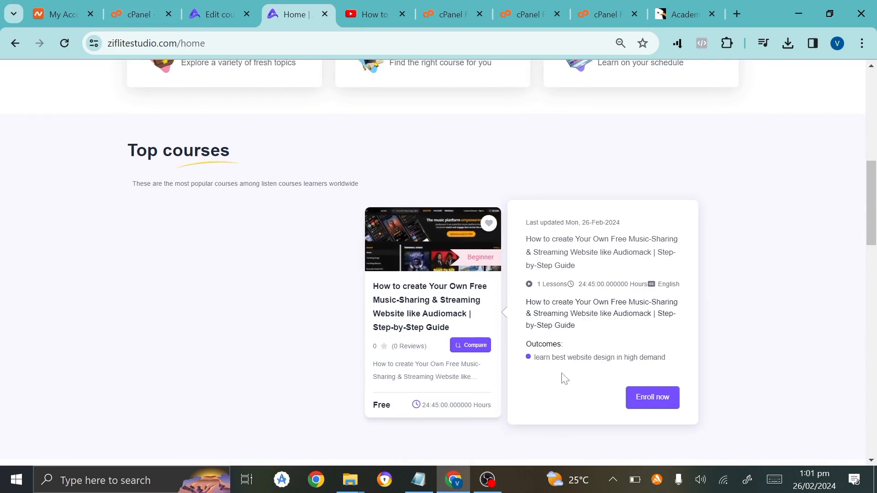
{"action": "left_click", "coordinate": [442, 292]}
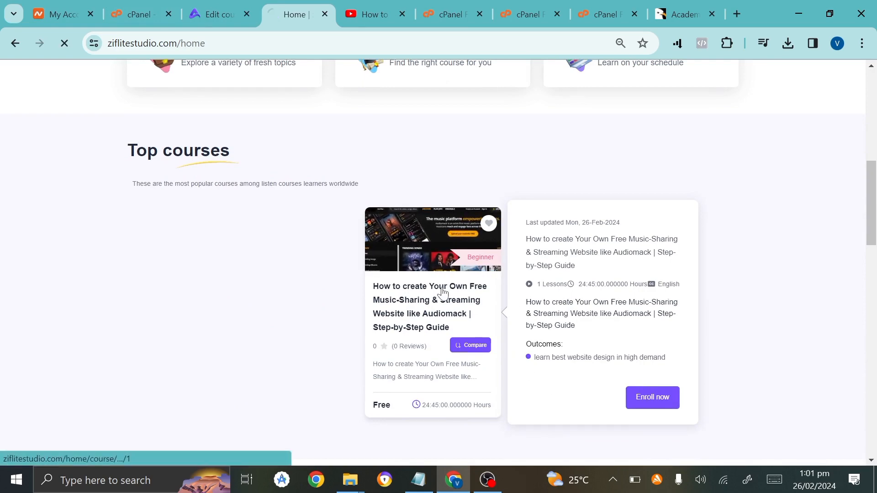
{"action": "scroll", "coordinate": [442, 294], "scroll_direction": "down", "scroll_amount": 3}
{"action": "scroll", "coordinate": [442, 294], "scroll_direction": "down", "scroll_amount": 3}
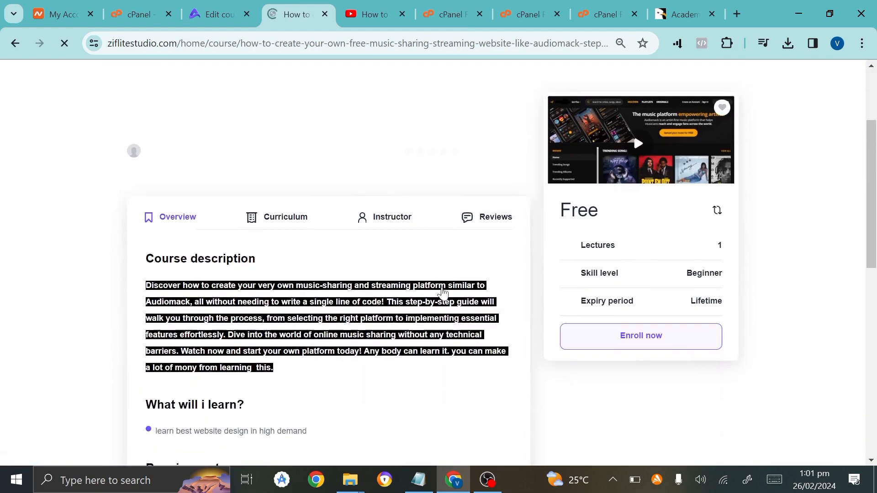
{"action": "scroll", "coordinate": [231, 230], "scroll_direction": "up", "scroll_amount": 3}
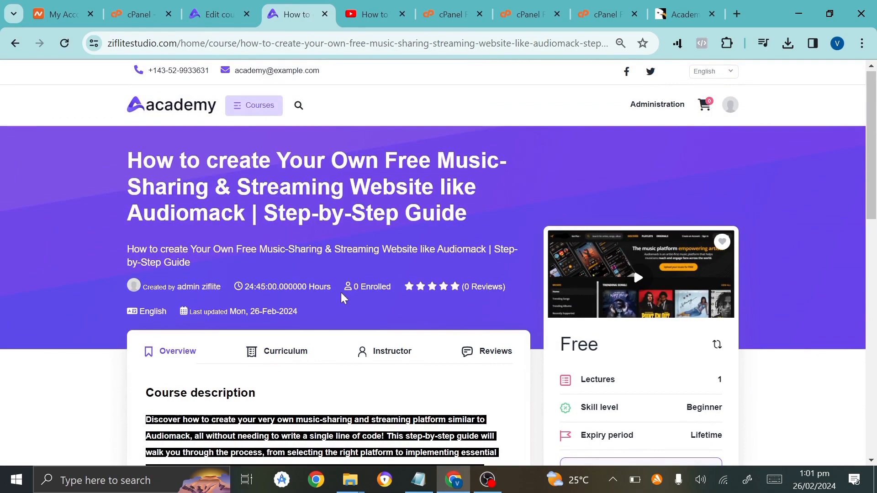
{"action": "scroll", "coordinate": [361, 380], "scroll_direction": "down", "scroll_amount": 10}
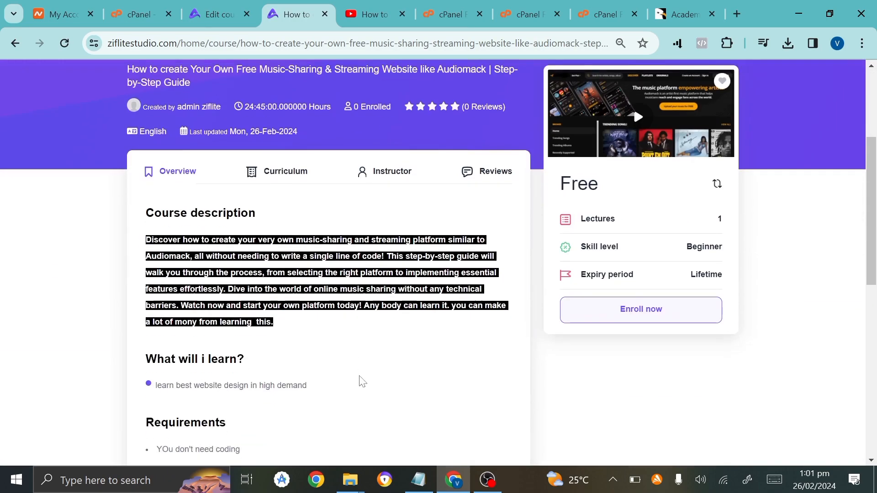
{"action": "scroll", "coordinate": [562, 372], "scroll_direction": "up", "scroll_amount": 4}
{"action": "scroll", "coordinate": [563, 373], "scroll_direction": "up", "scroll_amount": 1}
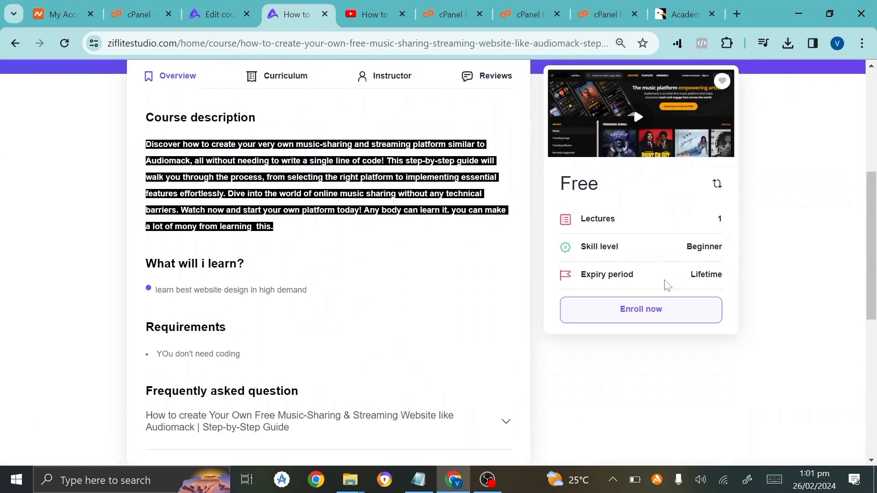
Enroll in the free course, then review the admin dashboard's course, lesson and enrolment counts.
{"action": "left_click", "coordinate": [656, 309]}
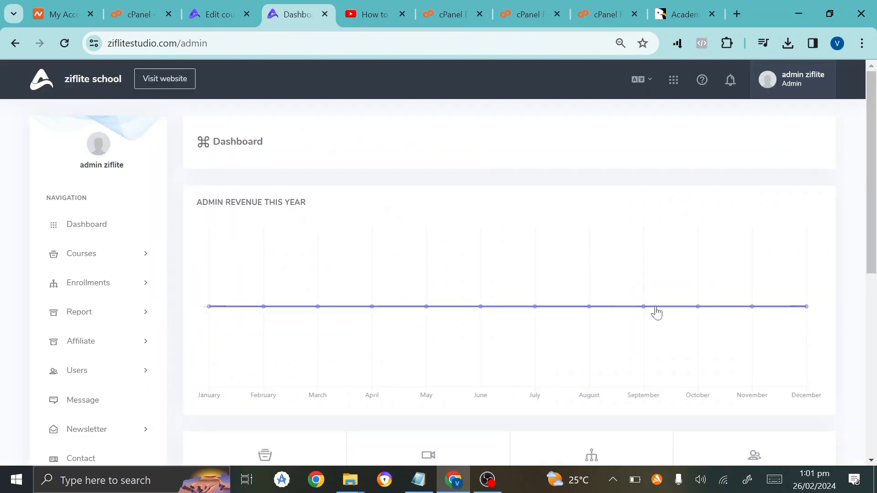
{"action": "scroll", "coordinate": [656, 312], "scroll_direction": "down", "scroll_amount": 8}
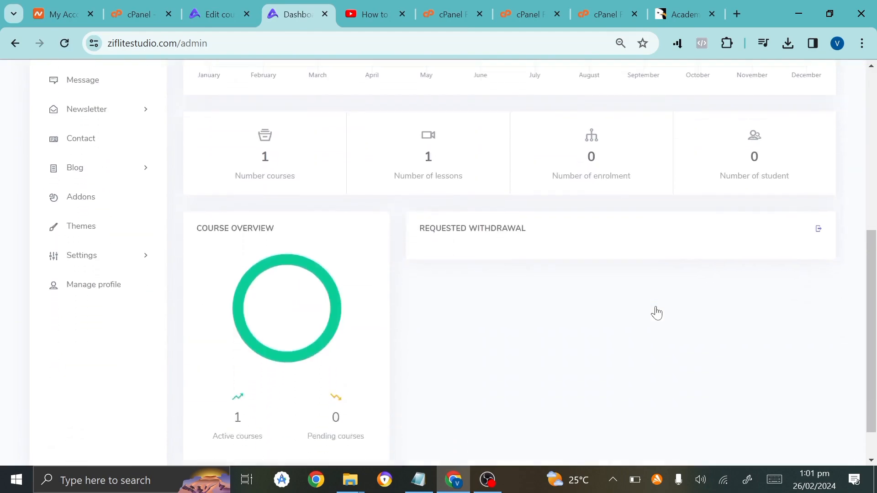
{"action": "scroll", "coordinate": [656, 313], "scroll_direction": "up", "scroll_amount": 6}
{"action": "scroll", "coordinate": [656, 312], "scroll_direction": "up", "scroll_amount": 2}
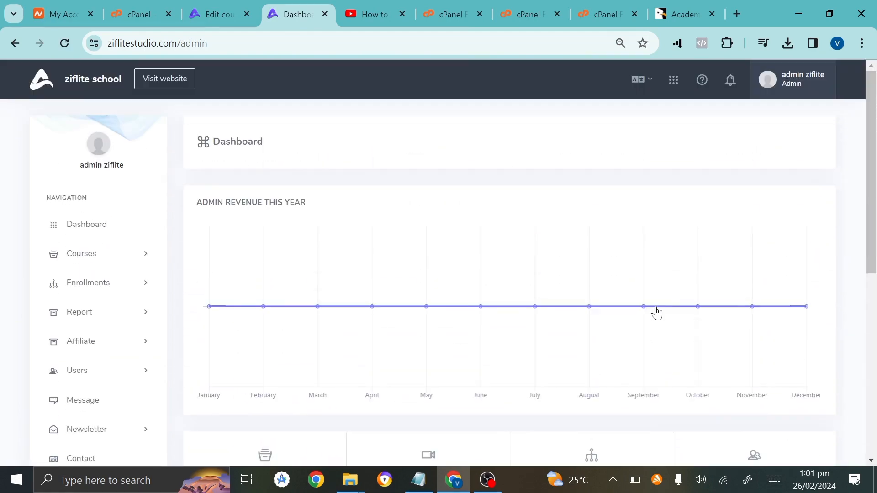
{"action": "scroll", "coordinate": [657, 313], "scroll_direction": "down", "scroll_amount": 8}
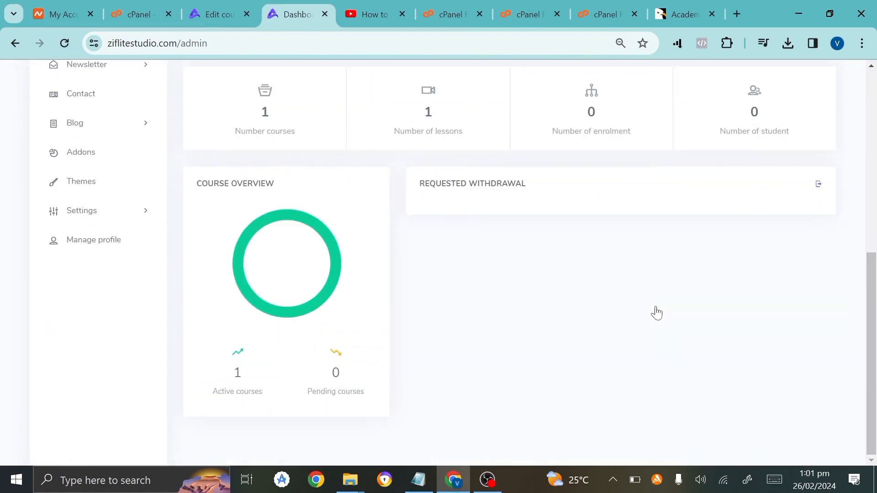
{"action": "scroll", "coordinate": [656, 313], "scroll_direction": "up", "scroll_amount": 8}
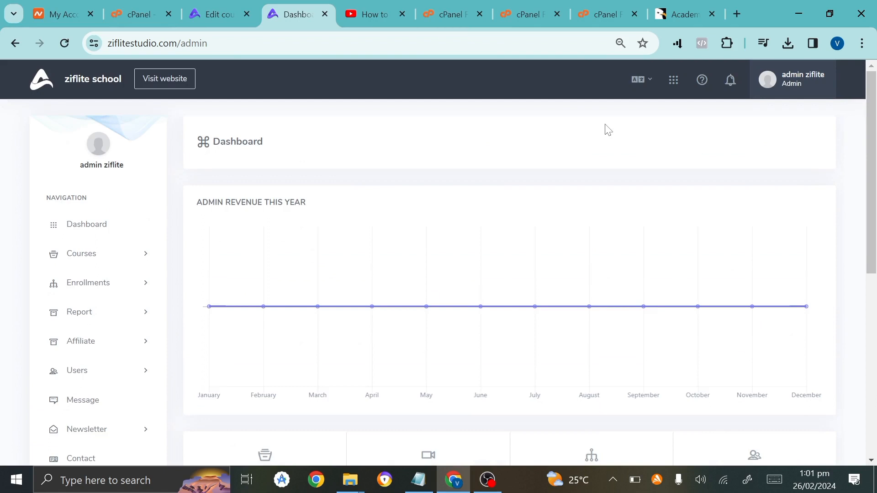
{"action": "left_click", "coordinate": [861, 43]}
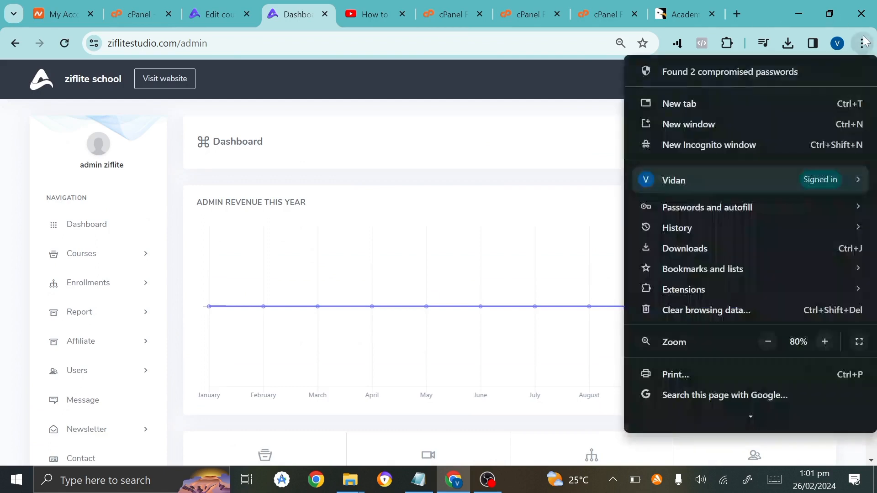
In a new private window, load the school's homepage, accept cookies and open the sign-up form.
{"action": "left_click", "coordinate": [728, 148]}
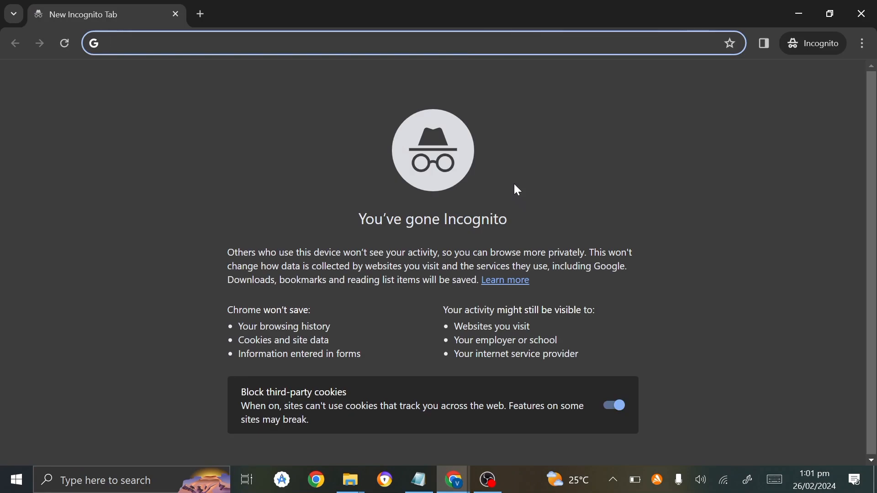
{"action": "type", "text": "z\\"}
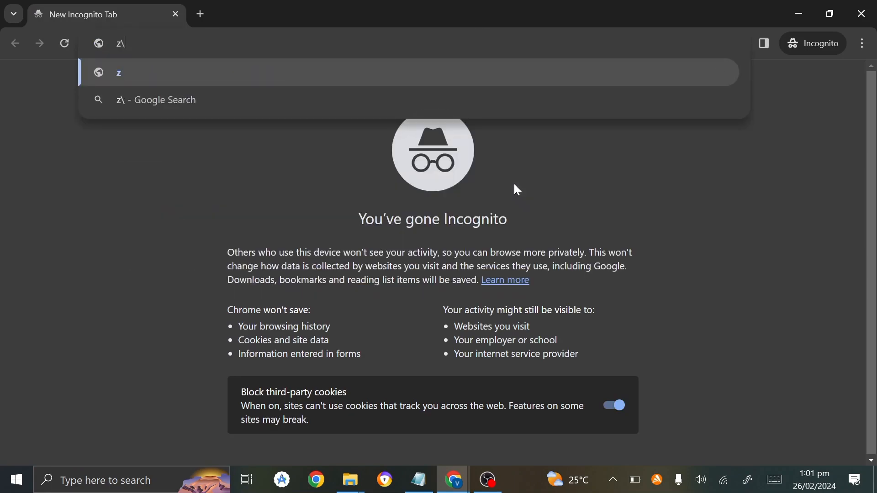
{"action": "key", "text": "BackSpace"}
{"action": "type", "text": "i"}
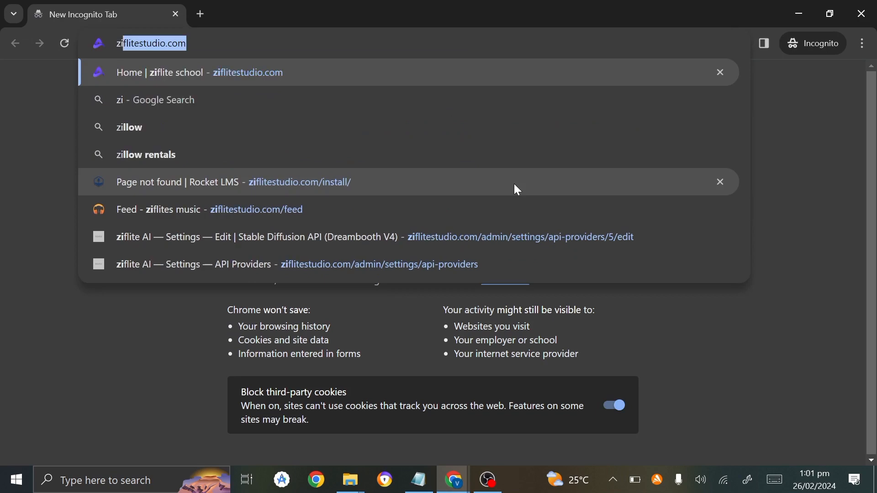
{"action": "key", "text": "Return"}
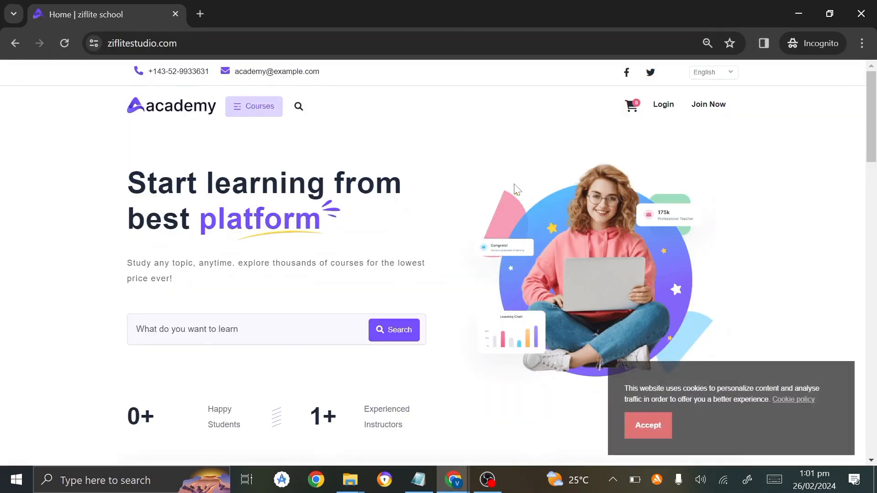
{"action": "left_click", "coordinate": [636, 431]}
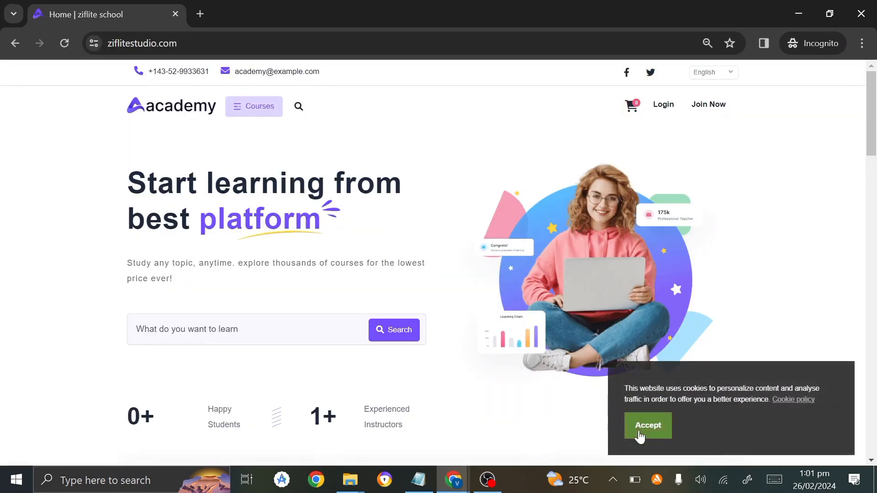
{"action": "left_click", "coordinate": [707, 114]}
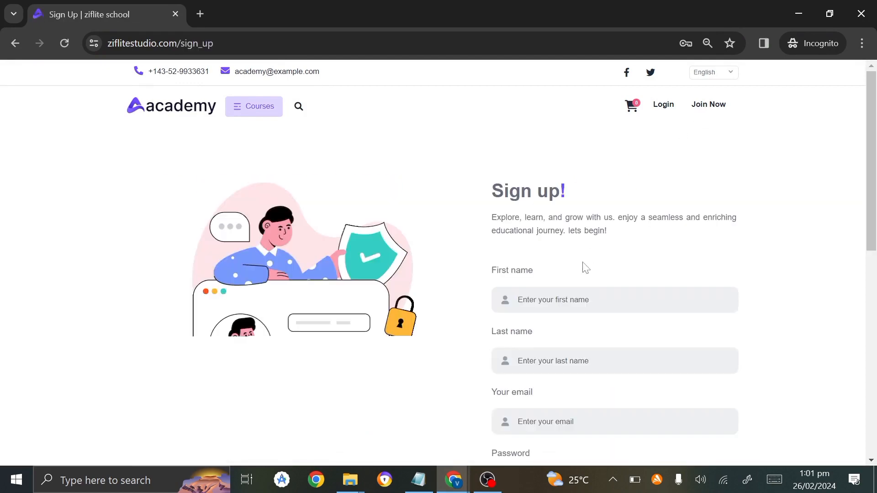
Fill in the student's first and last name and e-mail from saved suggestions.
{"action": "left_click", "coordinate": [587, 300]}
{"action": "left_click", "coordinate": [589, 339]}
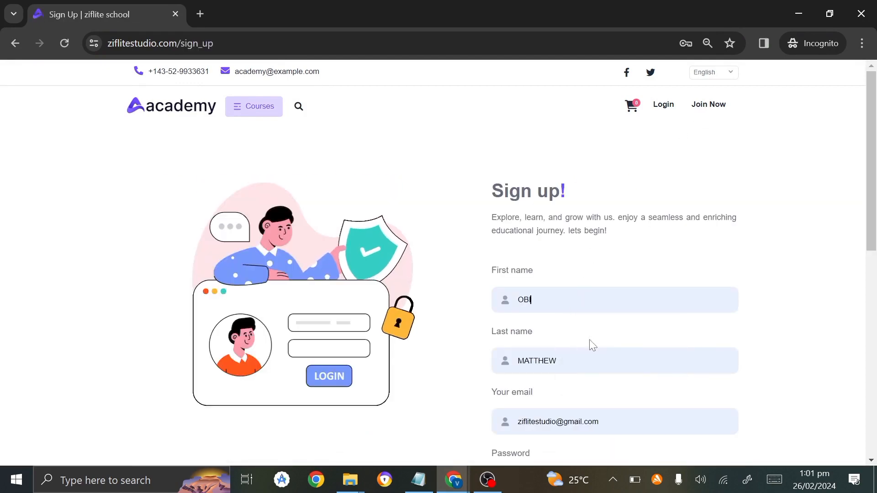
{"action": "scroll", "coordinate": [590, 342], "scroll_direction": "down", "scroll_amount": 3}
{"action": "left_click", "coordinate": [614, 293]}
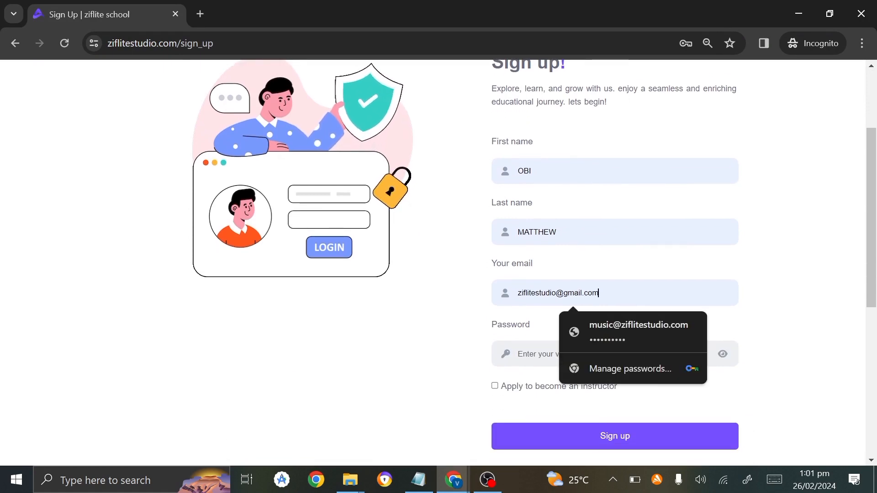
{"action": "key", "text": "ctrl+a"}
{"action": "type", "text": "mun"}
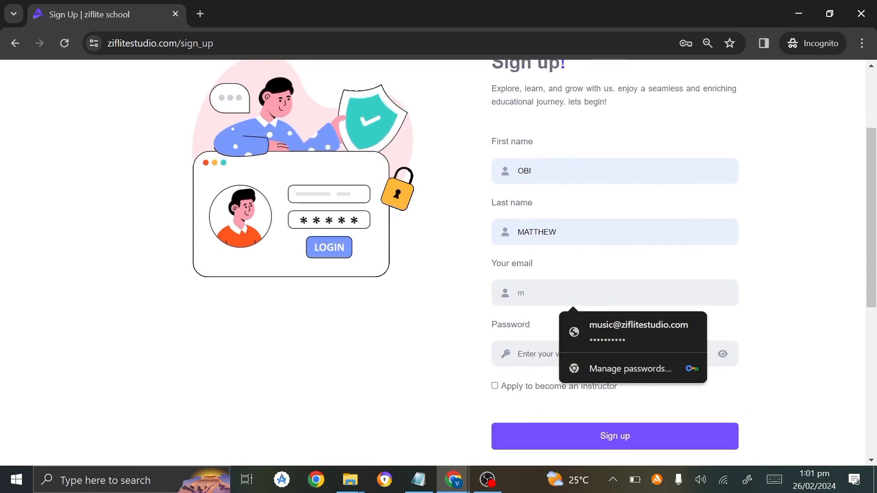
{"action": "left_click", "coordinate": [595, 317]}
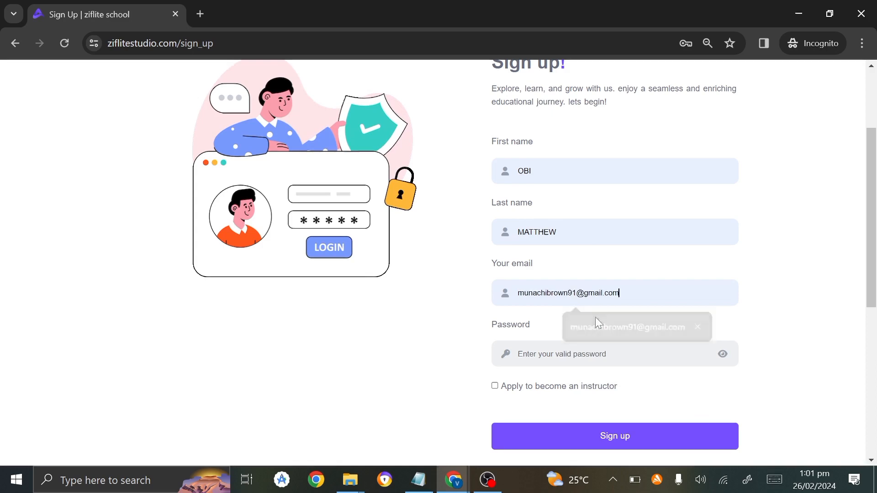
{"action": "key", "text": "ctrl+a"}
{"action": "key", "text": "ctrl+c"}
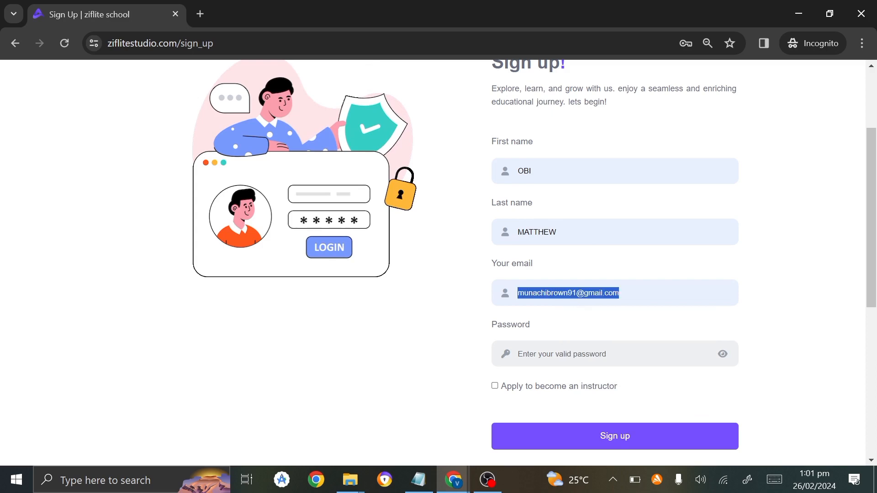
Enter the account password, check it via the eye icon, and submit the sign-up form.
{"action": "left_click", "coordinate": [614, 354]}
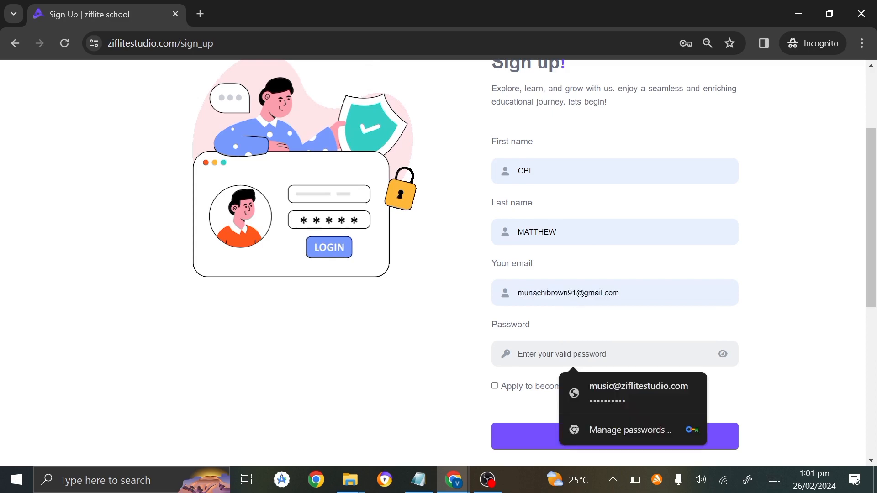
{"action": "type", "text": "•"}
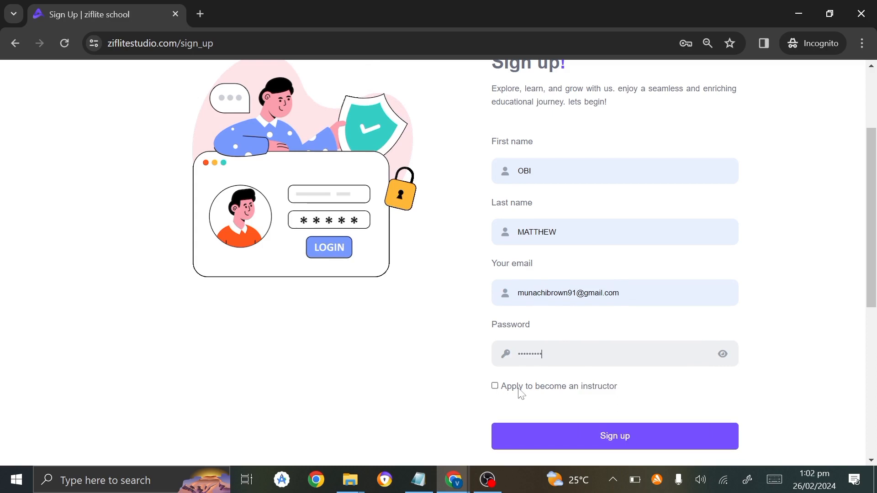
{"action": "left_click", "coordinate": [721, 356]}
{"action": "left_click", "coordinate": [721, 363]}
{"action": "left_click", "coordinate": [632, 437]}
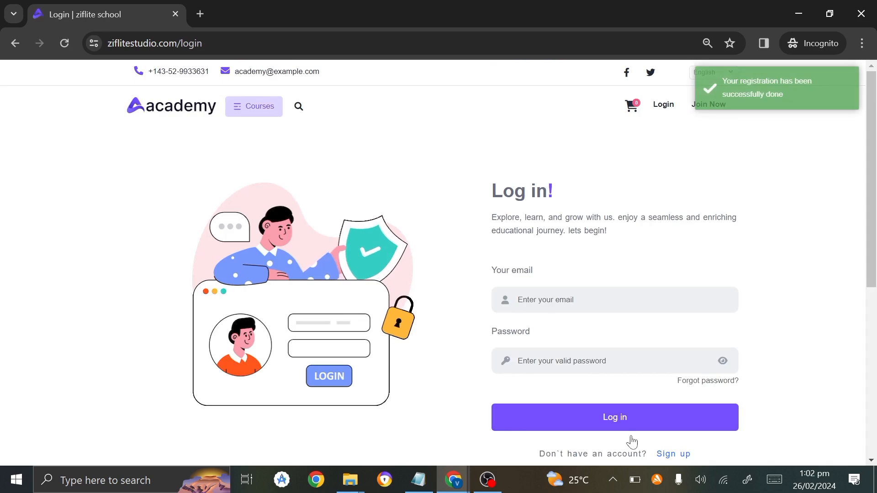
Log in as the new student with the saved e-mail and password, then open the account menu.
{"action": "left_click", "coordinate": [579, 300]}
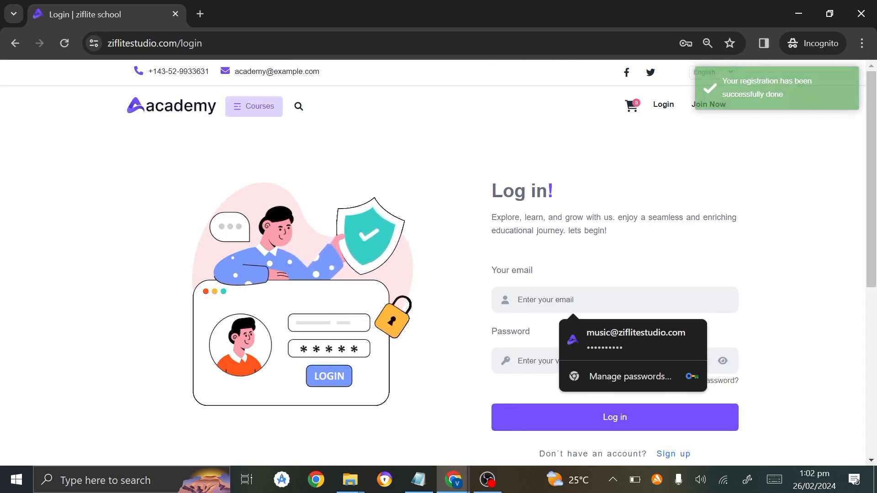
{"action": "key", "text": "ctrl+v"}
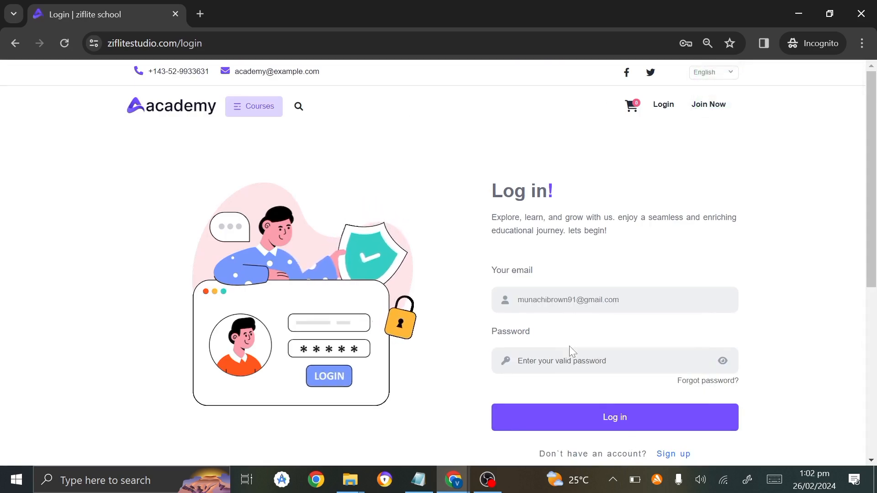
{"action": "left_click", "coordinate": [572, 359]}
{"action": "type", "text": "•"}
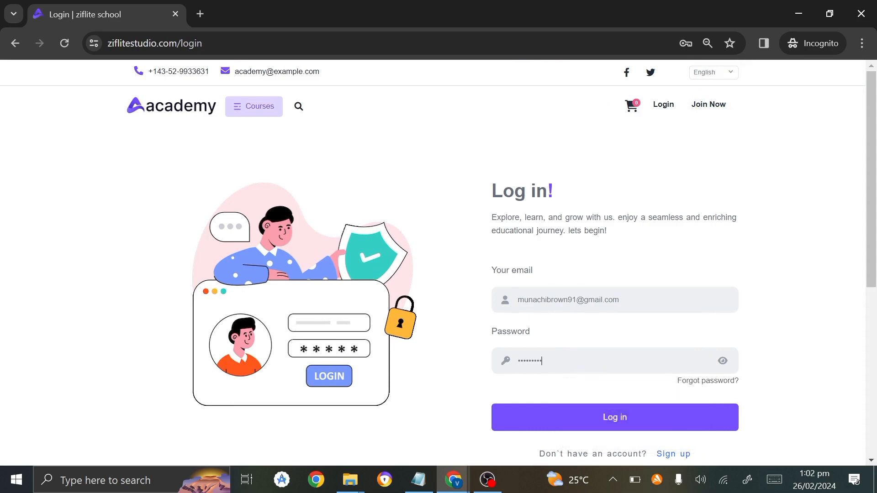
{"action": "left_click", "coordinate": [591, 427]}
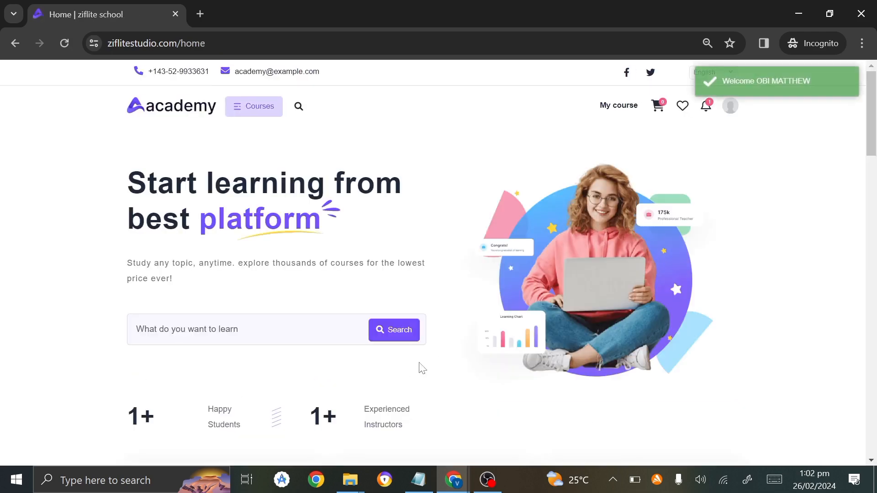
{"action": "scroll", "coordinate": [420, 368], "scroll_direction": "down", "scroll_amount": 10}
{"action": "scroll", "coordinate": [417, 366], "scroll_direction": "up", "scroll_amount": 10}
{"action": "left_click", "coordinate": [730, 105]}
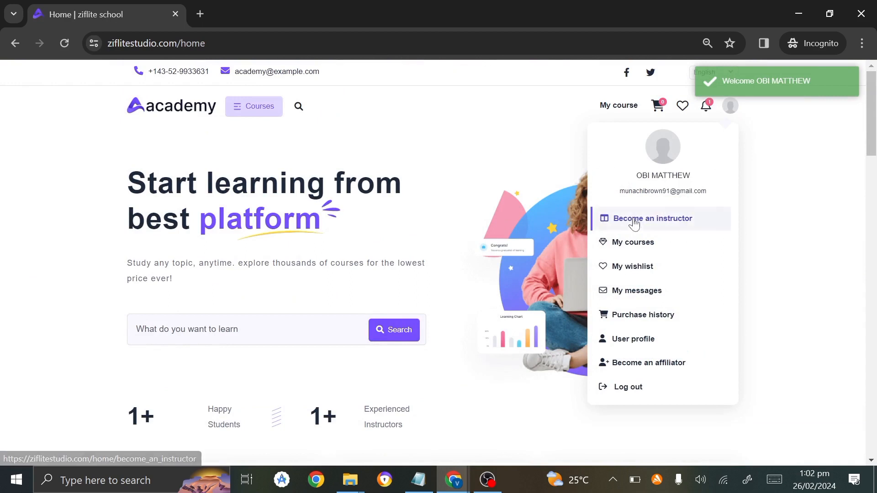
Open the free Audiomack music-sharing website course and enroll the student in it.
{"action": "left_click", "coordinate": [641, 368]}
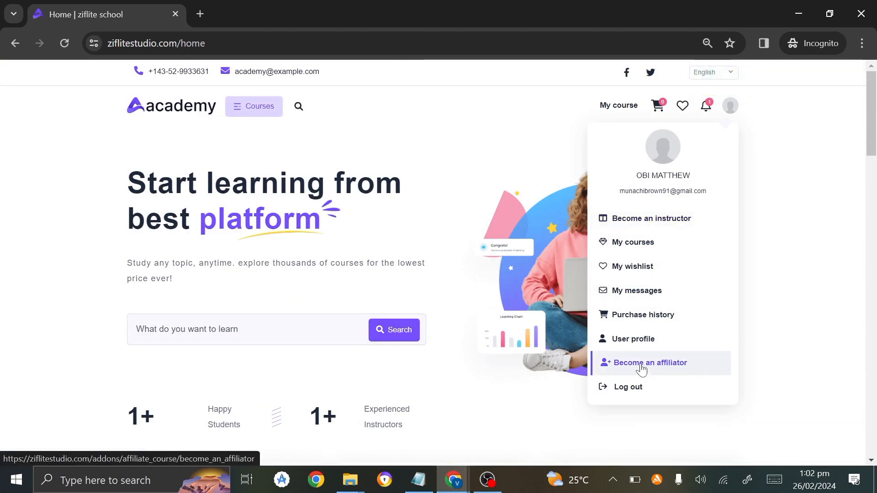
{"action": "scroll", "coordinate": [428, 345], "scroll_direction": "down", "scroll_amount": 12}
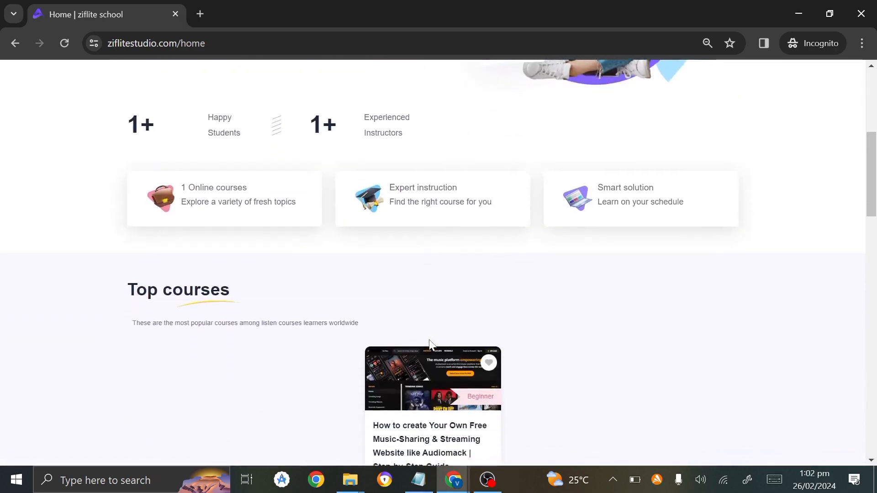
{"action": "left_click", "coordinate": [411, 189]}
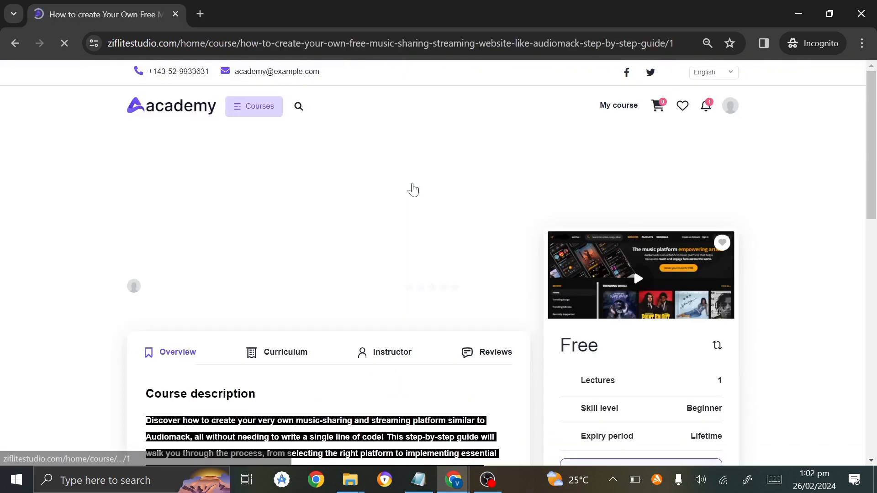
{"action": "scroll", "coordinate": [413, 279], "scroll_direction": "down", "scroll_amount": 5}
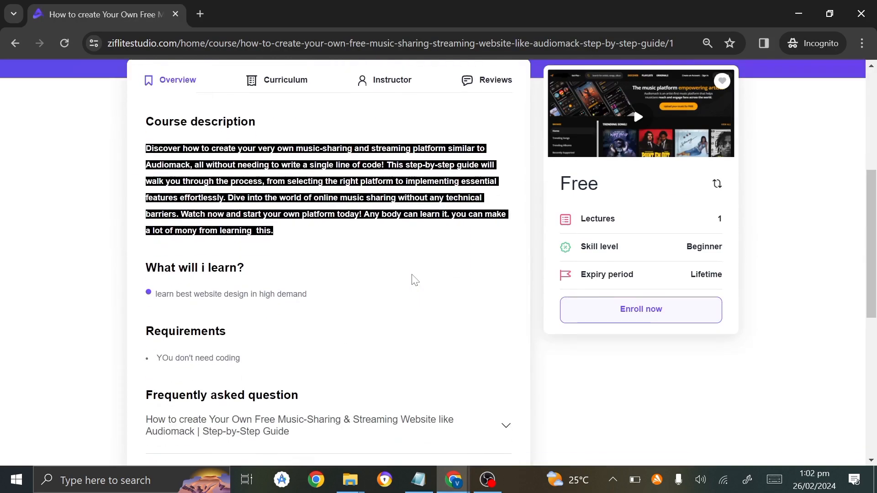
{"action": "scroll", "coordinate": [413, 276], "scroll_direction": "down", "scroll_amount": 4}
{"action": "left_click", "coordinate": [605, 313]}
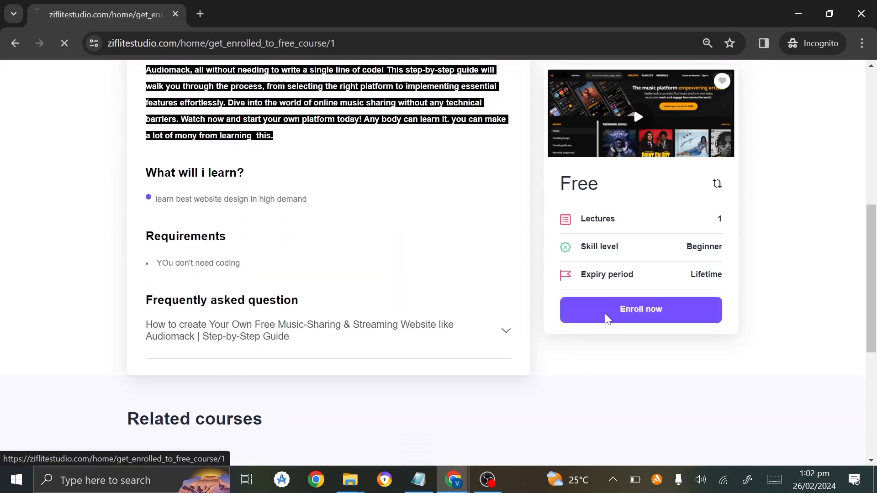
{"action": "scroll", "coordinate": [475, 395], "scroll_direction": "down", "scroll_amount": 5}
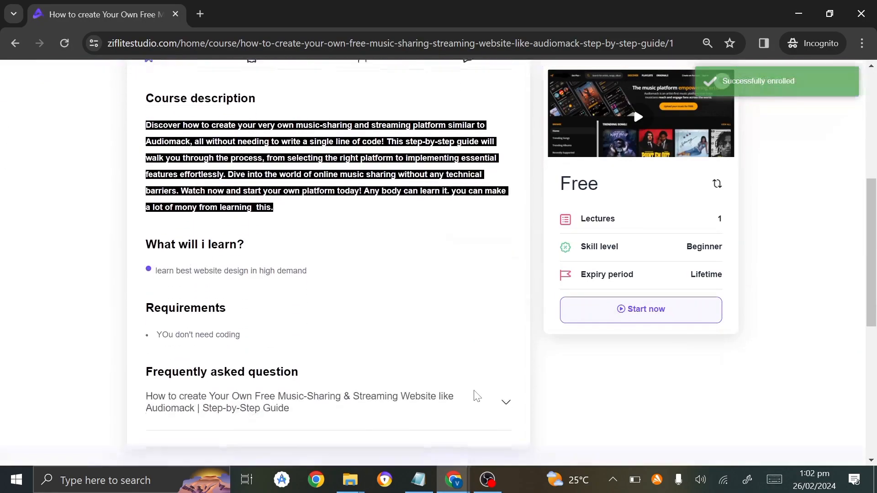
Start the course's first lesson, then play and pause its video.
{"action": "left_click", "coordinate": [648, 309]}
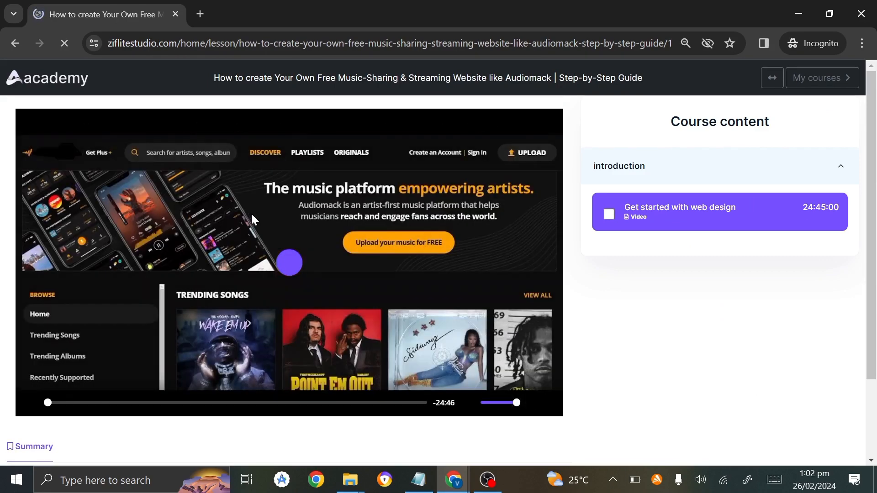
{"action": "left_click", "coordinate": [291, 269]}
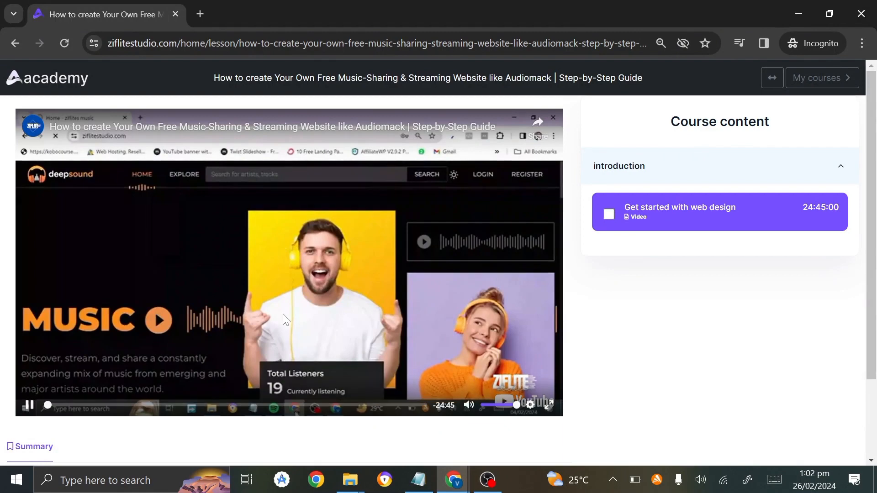
{"action": "scroll", "coordinate": [286, 320], "scroll_direction": "down", "scroll_amount": 2}
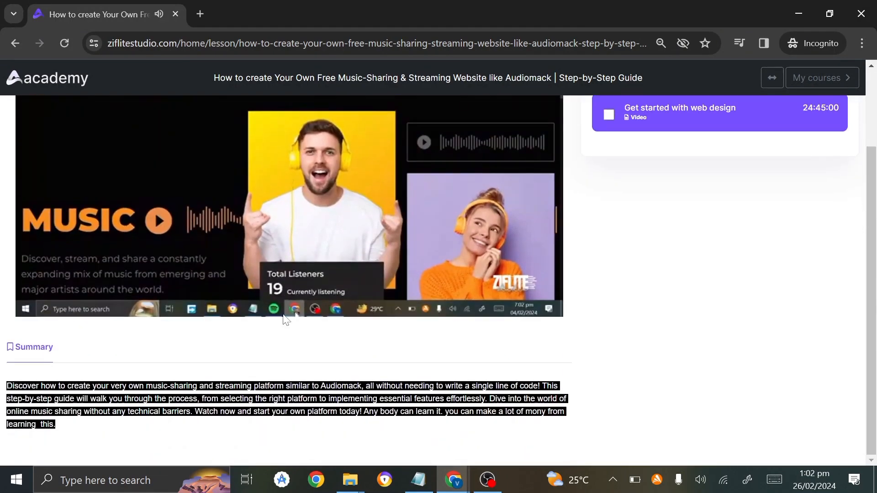
{"action": "scroll", "coordinate": [282, 237], "scroll_direction": "up", "scroll_amount": 2}
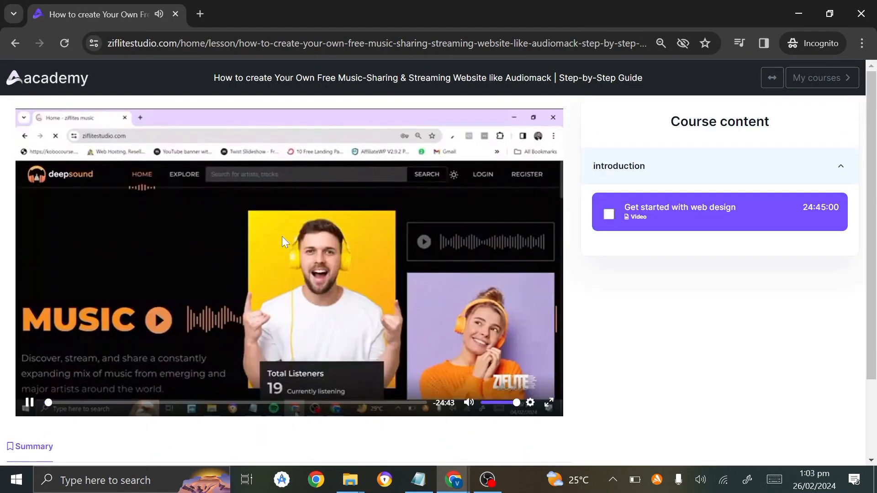
{"action": "left_click", "coordinate": [29, 401]}
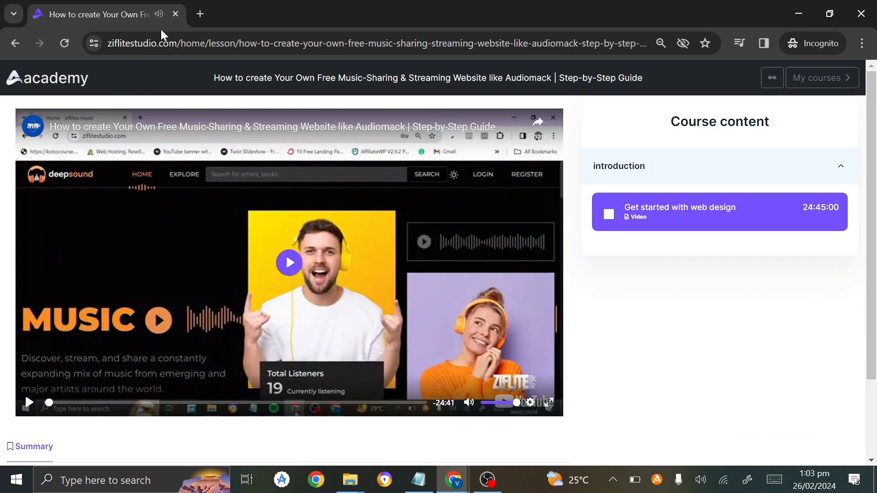
Return to the Audiomack course details page and open the student's account menu.
{"action": "left_click", "coordinate": [20, 42]}
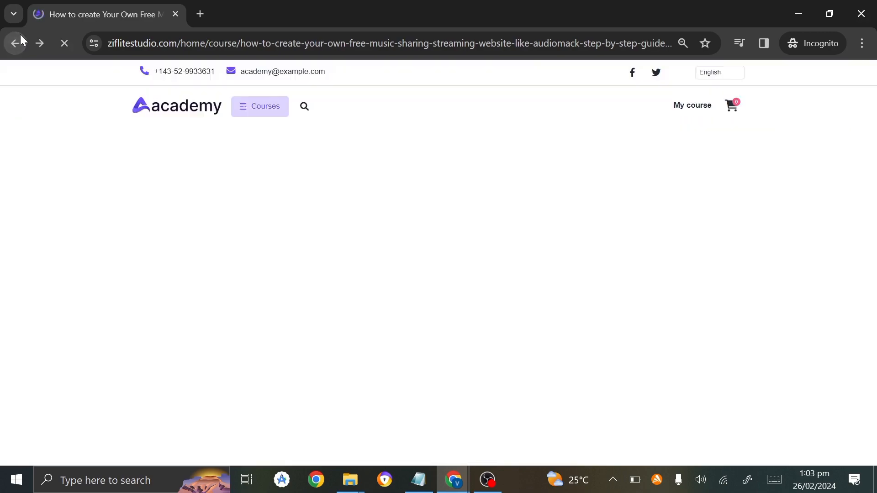
{"action": "scroll", "coordinate": [358, 160], "scroll_direction": "up", "scroll_amount": 4}
{"action": "scroll", "coordinate": [357, 161], "scroll_direction": "up", "scroll_amount": 3}
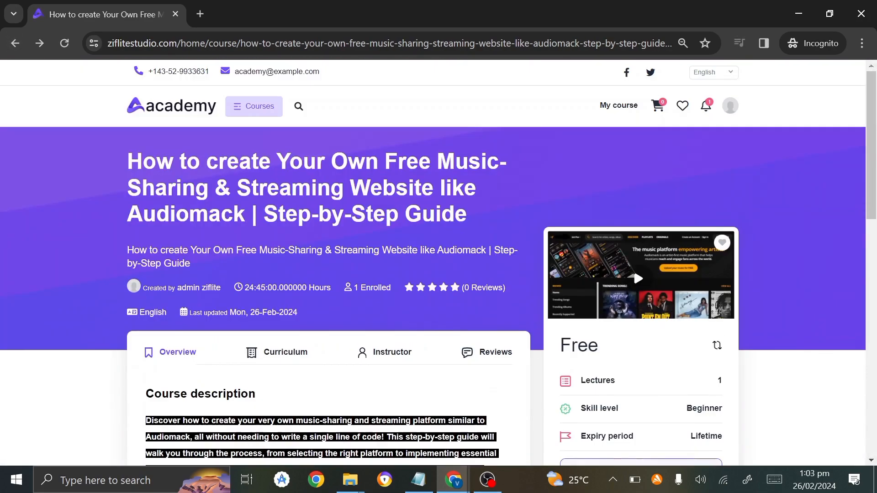
{"action": "left_click", "coordinate": [731, 103]}
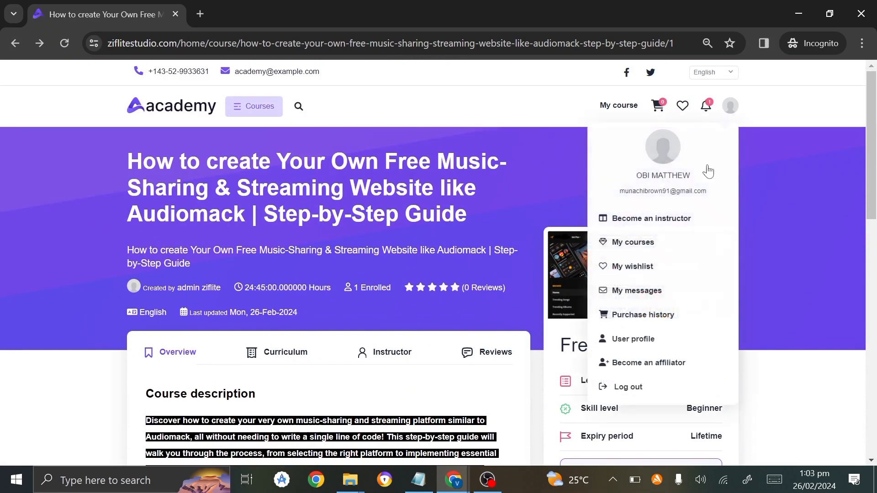
Fill the Become an affiliator form's address, phone and message from saved details and apply.
{"action": "left_click", "coordinate": [664, 362]}
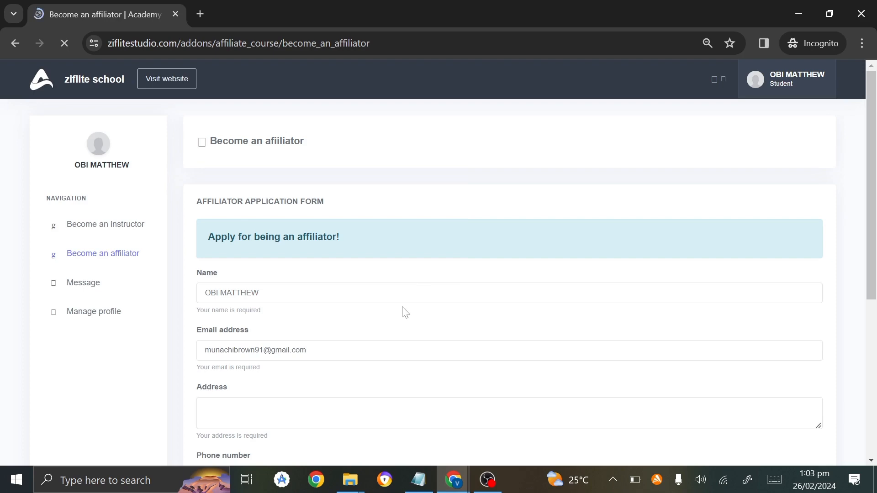
{"action": "scroll", "coordinate": [403, 311], "scroll_direction": "down", "scroll_amount": 2}
{"action": "left_click", "coordinate": [203, 293]}
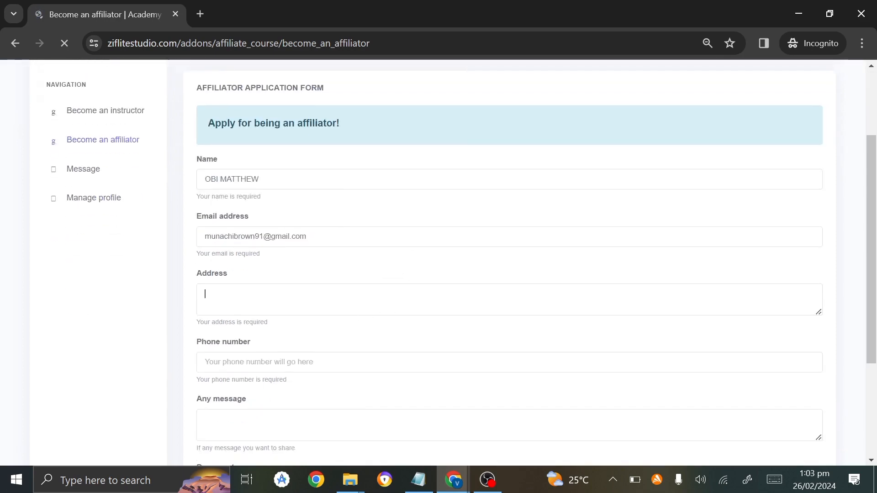
{"action": "left_click", "coordinate": [329, 333]}
{"action": "left_click", "coordinate": [285, 420]}
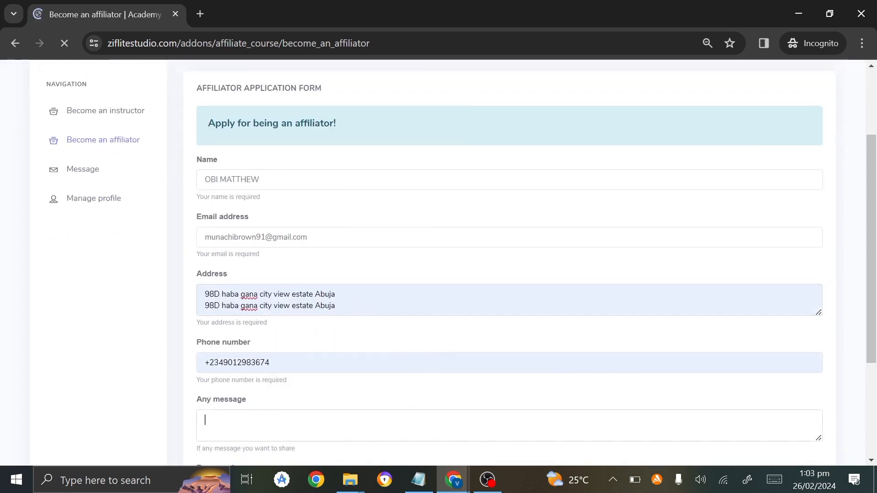
{"action": "scroll", "coordinate": [283, 365], "scroll_direction": "down", "scroll_amount": 3}
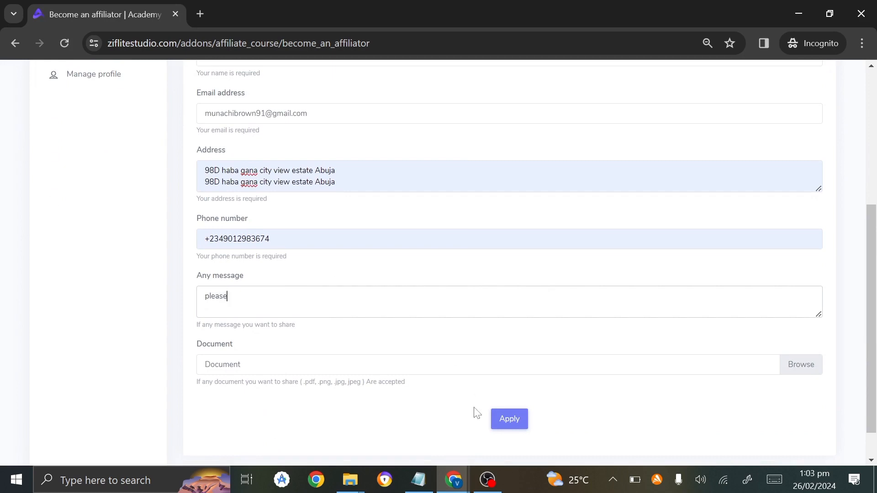
{"action": "left_click", "coordinate": [505, 418]}
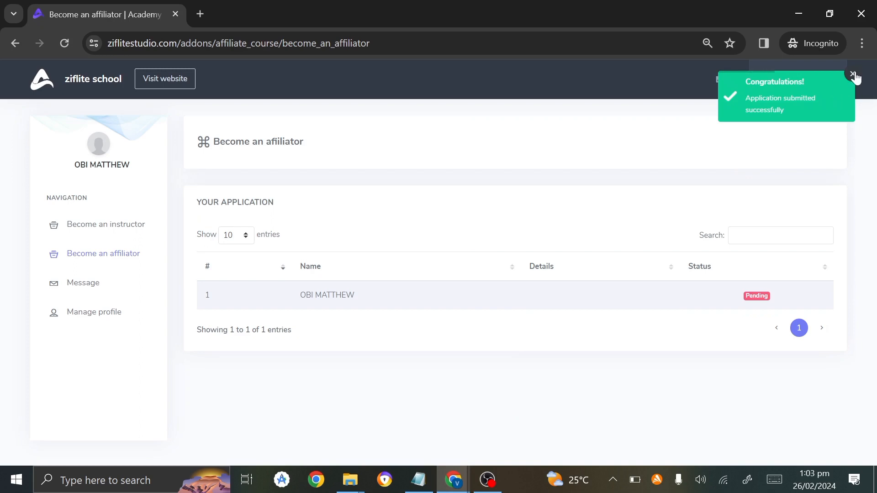
Dismiss the Congratulations notice and return to the public academy website.
{"action": "left_click", "coordinate": [852, 75]}
{"action": "left_click", "coordinate": [787, 88]}
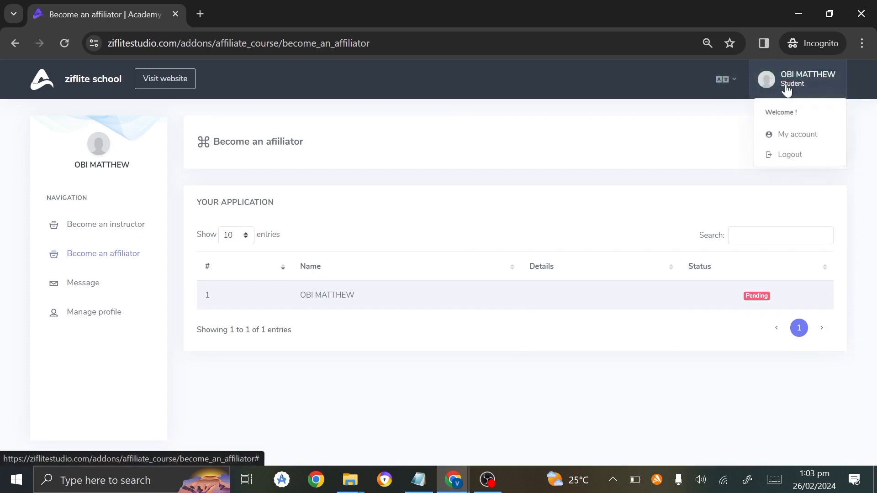
{"action": "left_click", "coordinate": [161, 90]}
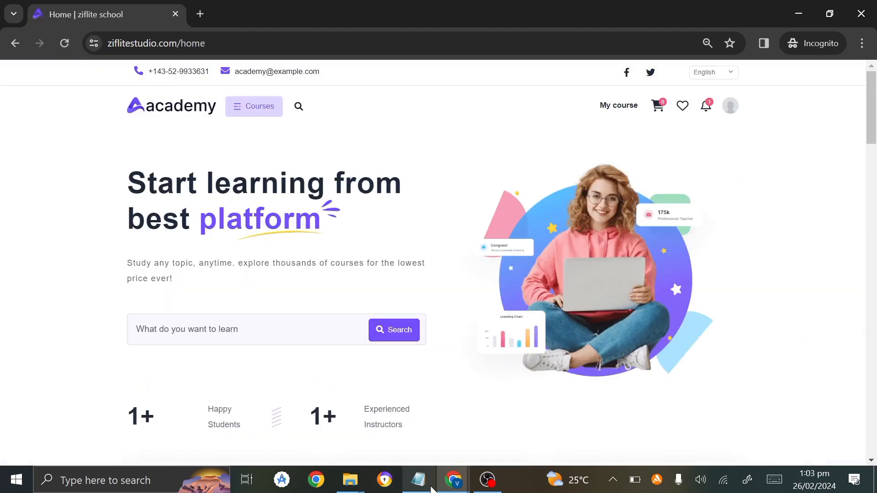
In the admin dashboard, check the notifications and open Affiliate > Affiliator list.
{"action": "mouse_move", "coordinate": [432, 487]}
{"action": "left_click", "coordinate": [418, 458]}
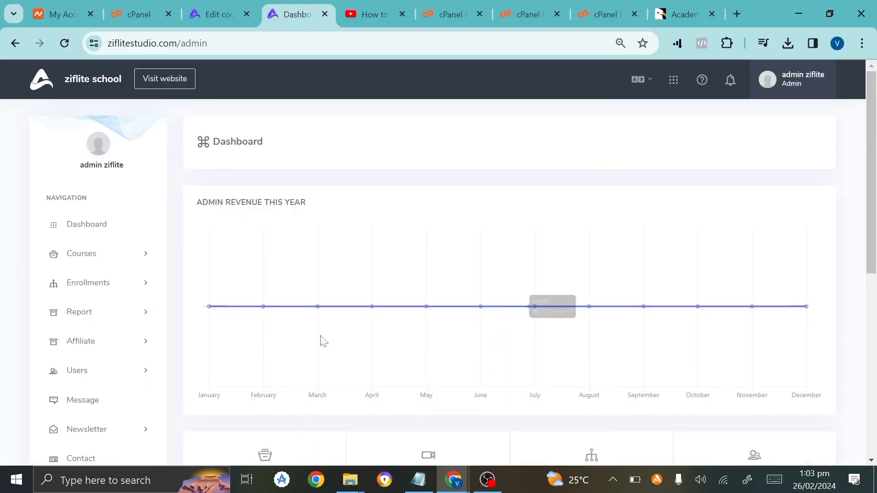
{"action": "scroll", "coordinate": [4, 348], "scroll_direction": "down", "scroll_amount": 3}
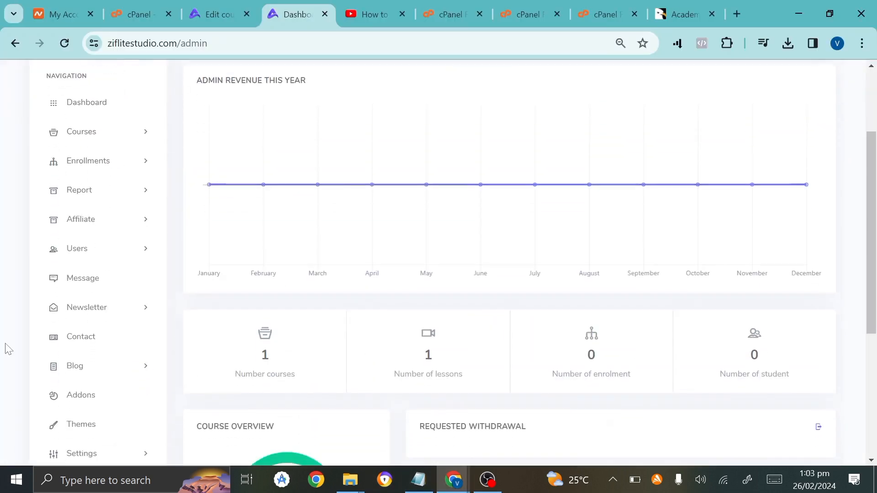
{"action": "left_click", "coordinate": [108, 227]}
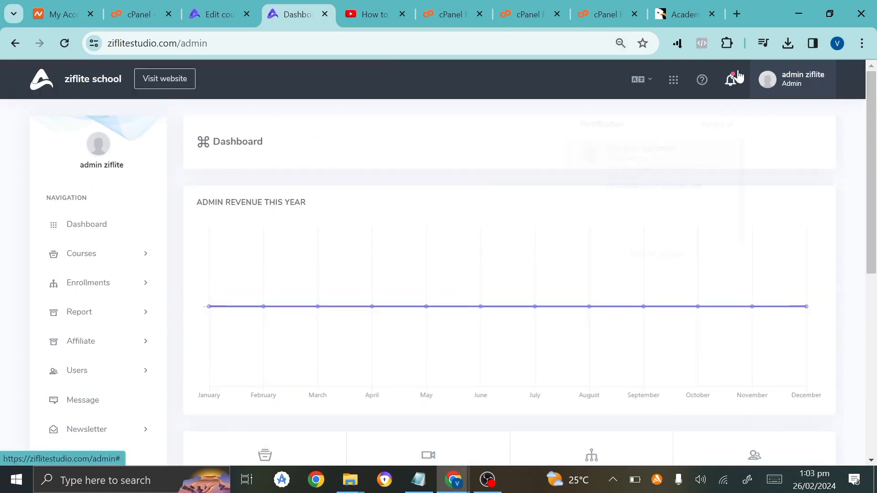
{"action": "left_click", "coordinate": [731, 79]}
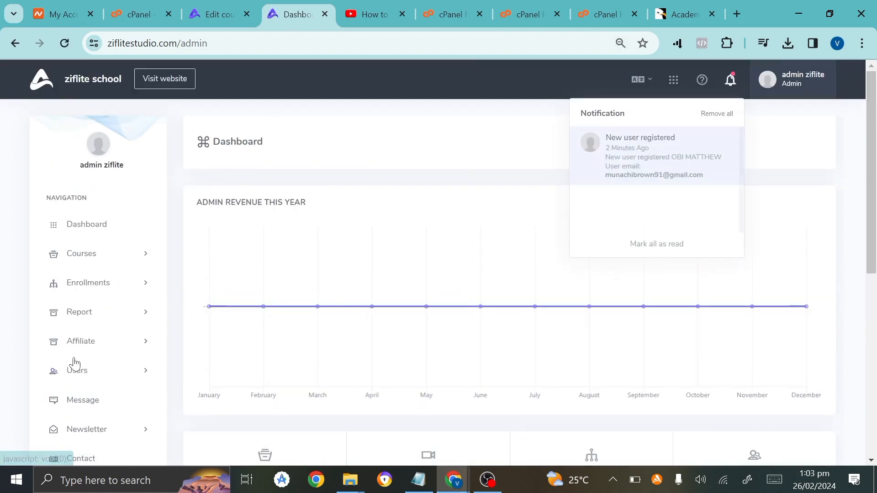
{"action": "scroll", "coordinate": [39, 364], "scroll_direction": "down", "scroll_amount": 5}
{"action": "scroll", "coordinate": [130, 128], "scroll_direction": "up", "scroll_amount": 1}
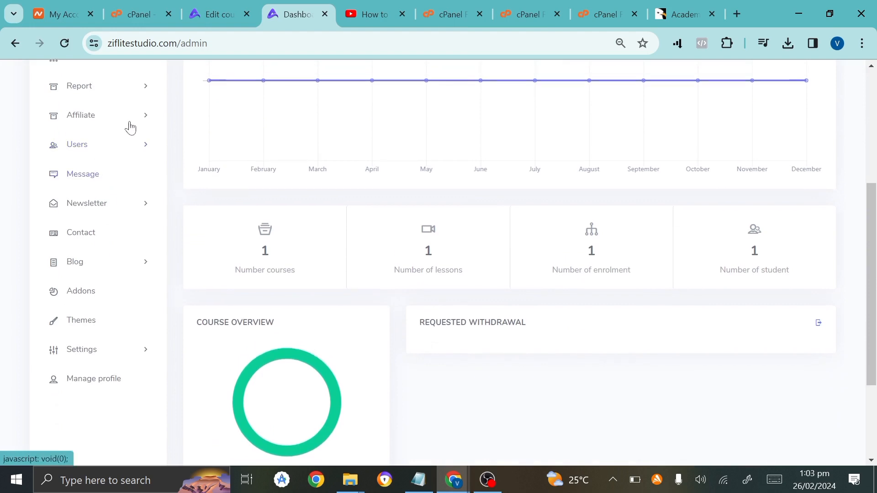
{"action": "left_click", "coordinate": [134, 123]}
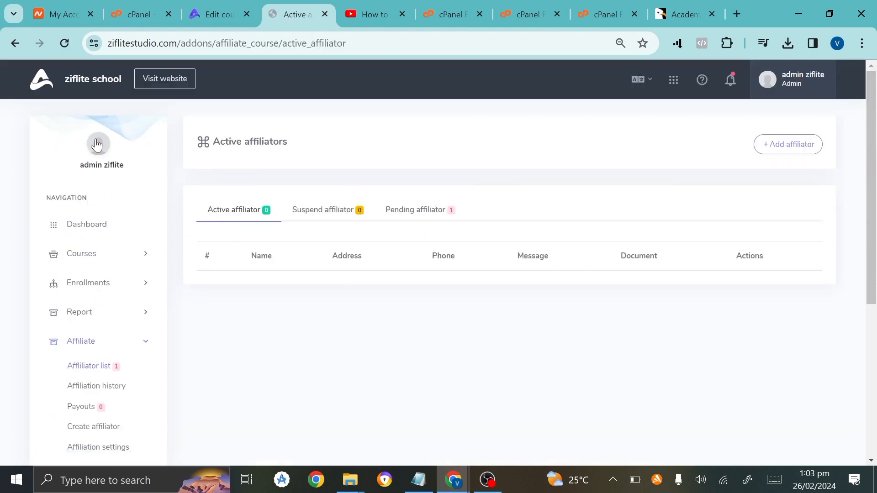
Approve the student's application from the Pending affiliator tab, then switch to the student's browser window.
{"action": "left_click", "coordinate": [429, 219]}
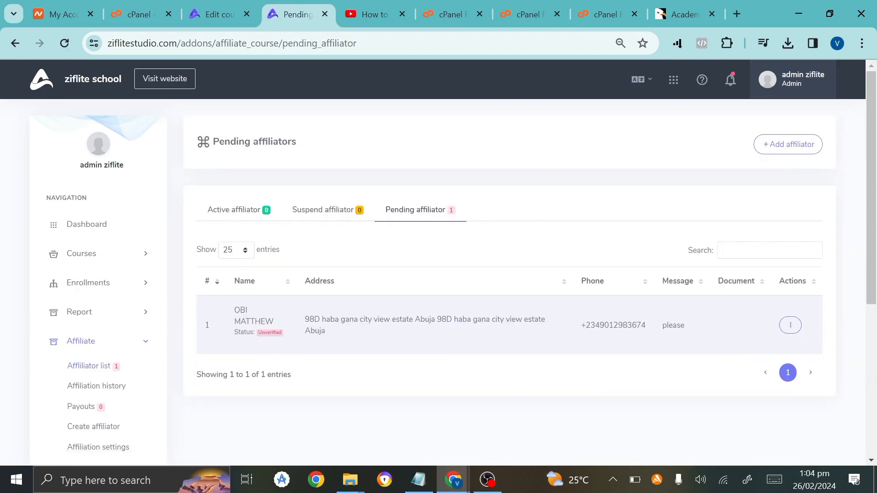
{"action": "left_click", "coordinate": [793, 325]}
{"action": "left_click", "coordinate": [721, 329]}
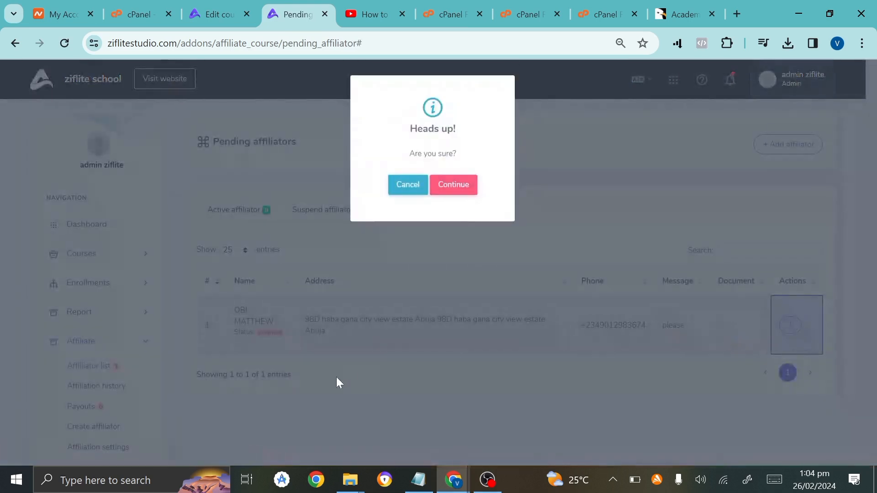
{"action": "left_click", "coordinate": [453, 196]}
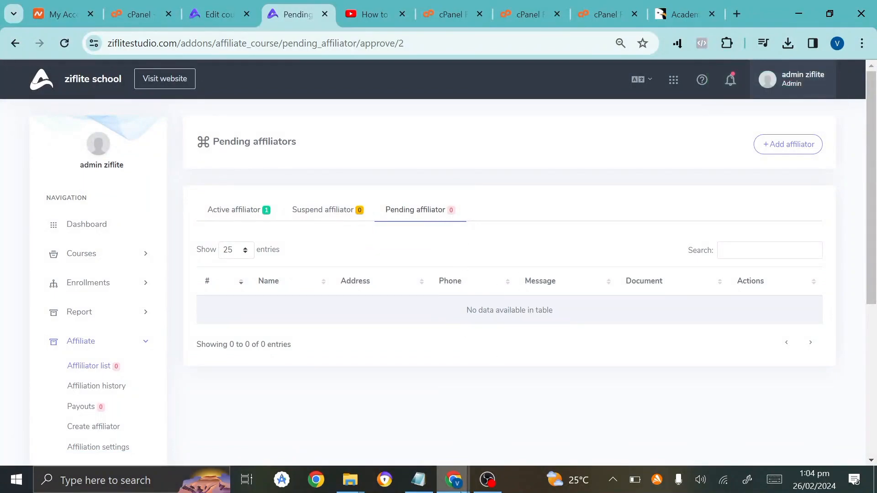
{"action": "mouse_move", "coordinate": [461, 491]}
{"action": "left_click", "coordinate": [498, 440]}
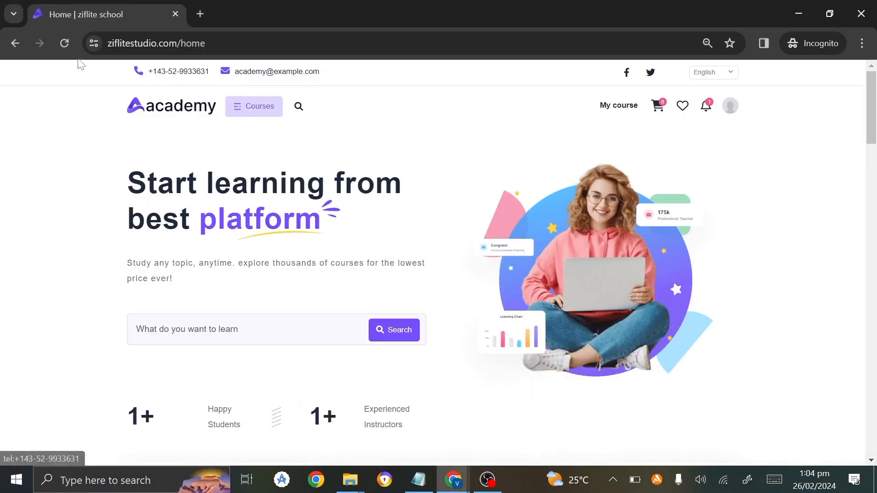
Reload the student's home page, read the affiliate-approval notification, and open the account menu.
{"action": "left_click", "coordinate": [67, 45]}
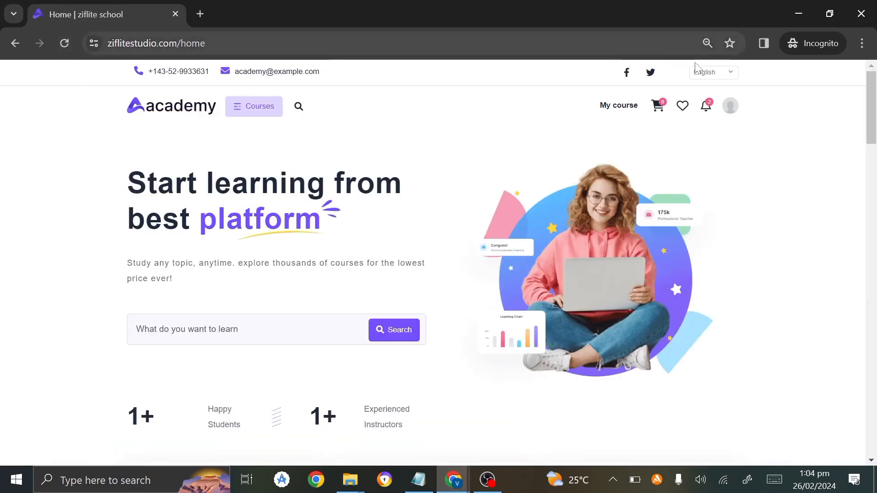
{"action": "left_click", "coordinate": [703, 108]}
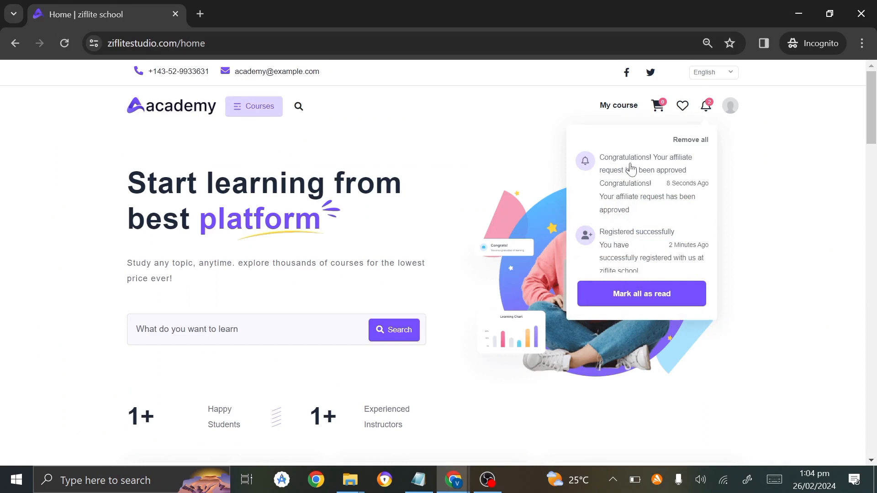
{"action": "left_click", "coordinate": [729, 106]}
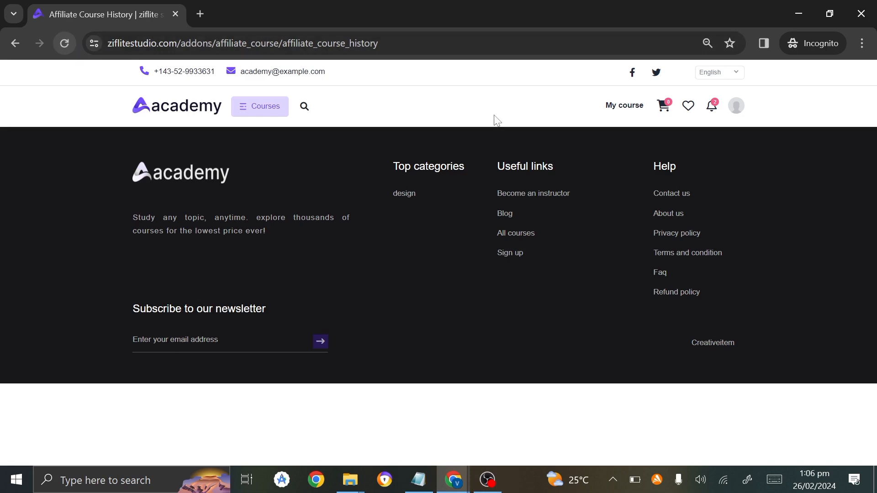
Open Affiliation history and view both the empty Withdrawal and Earning history tabs.
{"action": "mouse_move", "coordinate": [733, 110]}
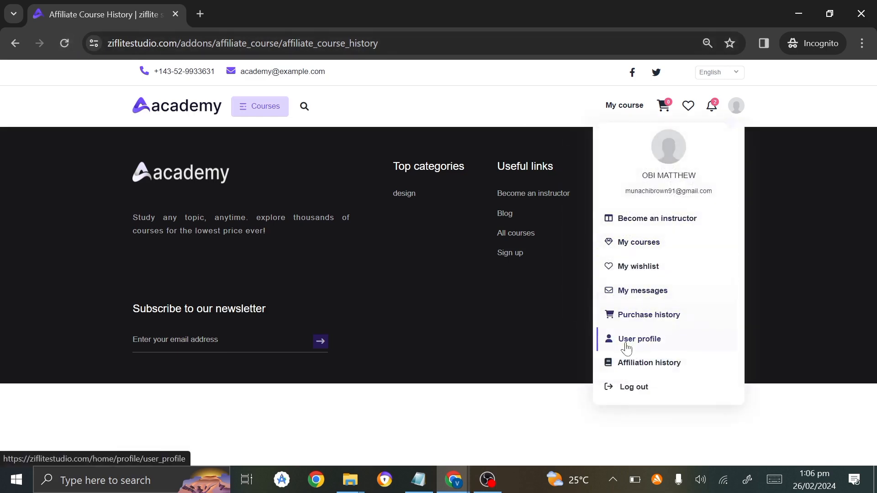
{"action": "left_click", "coordinate": [626, 359]}
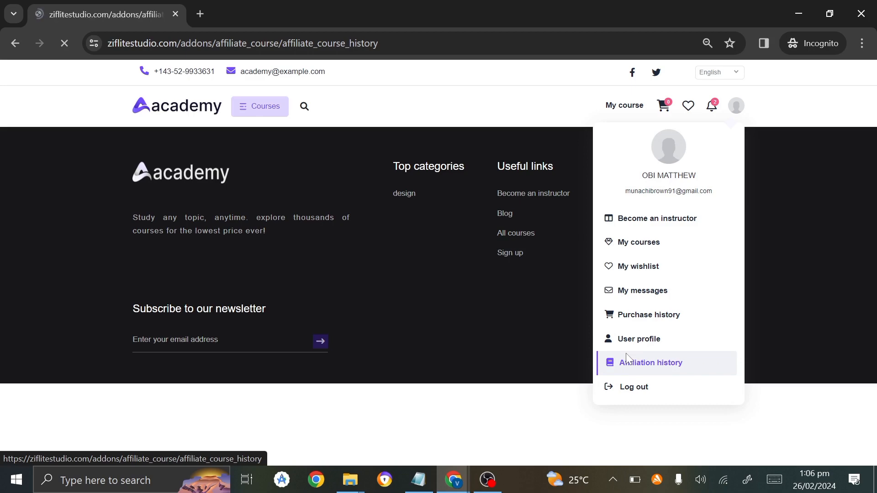
{"action": "scroll", "coordinate": [520, 365], "scroll_direction": "down", "scroll_amount": 4}
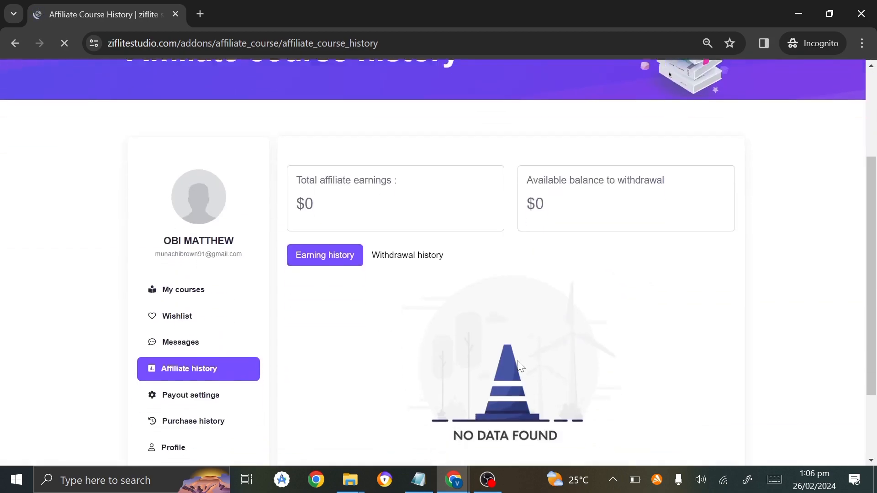
{"action": "scroll", "coordinate": [345, 219], "scroll_direction": "up", "scroll_amount": 1}
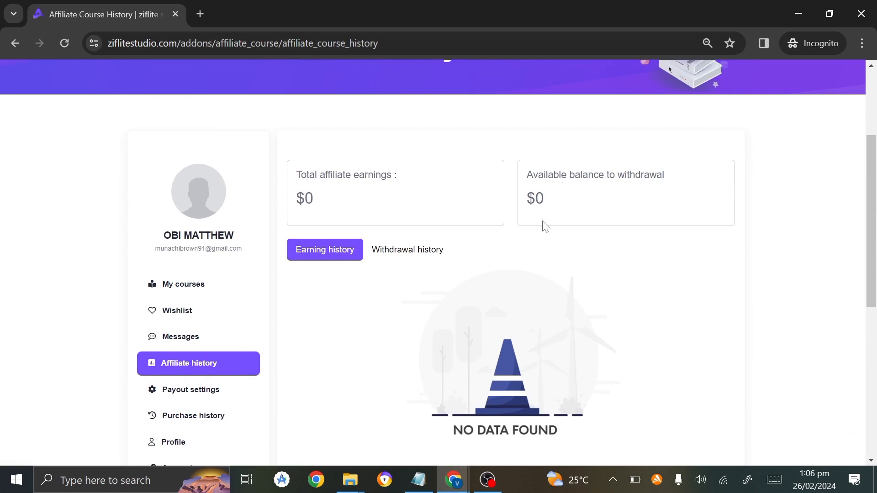
{"action": "left_click", "coordinate": [402, 256]}
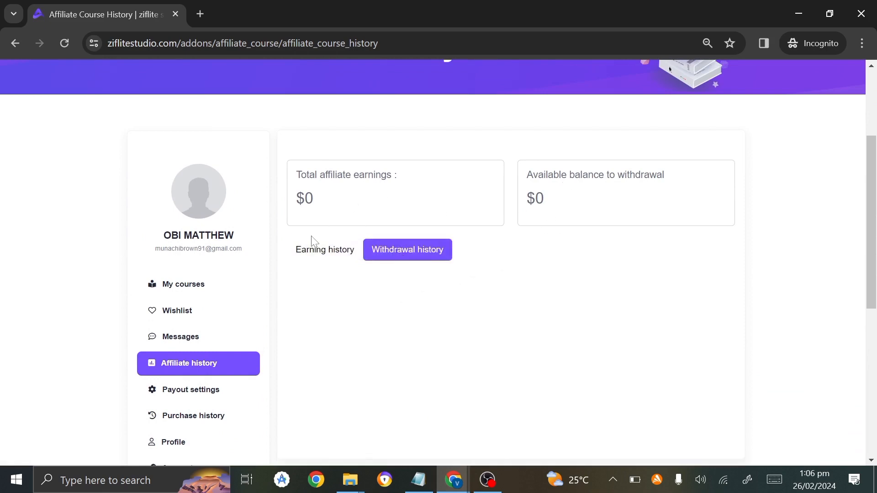
{"action": "left_click", "coordinate": [314, 254]}
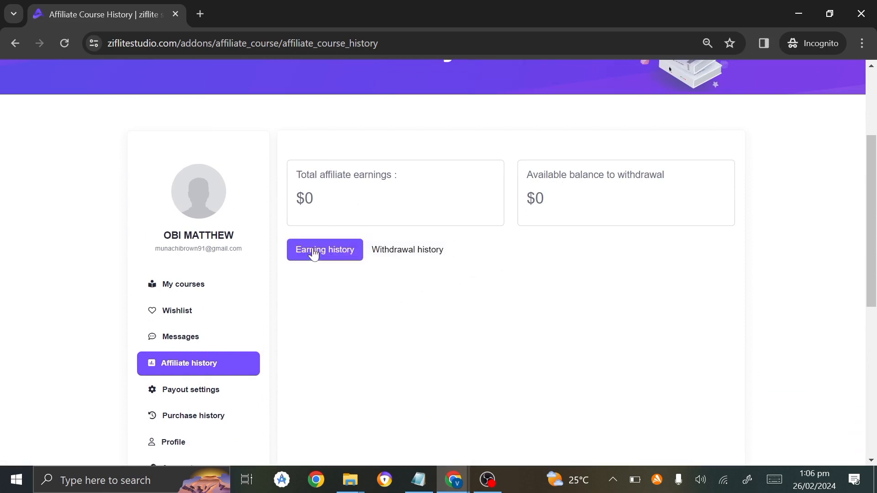
Review My courses, showing the enrolled music-sharing course at 0%, then open the account menu.
{"action": "left_click", "coordinate": [179, 298]}
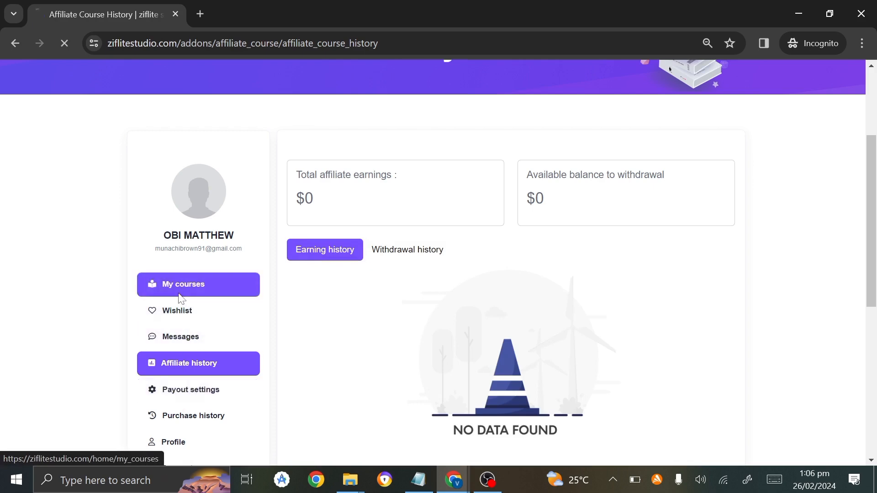
{"action": "scroll", "coordinate": [183, 320], "scroll_direction": "down", "scroll_amount": 3}
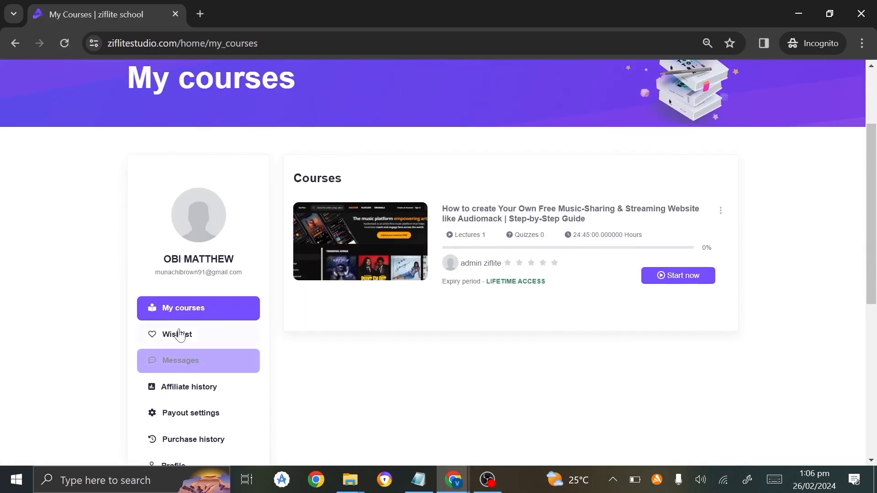
{"action": "scroll", "coordinate": [182, 398], "scroll_direction": "down", "scroll_amount": 1}
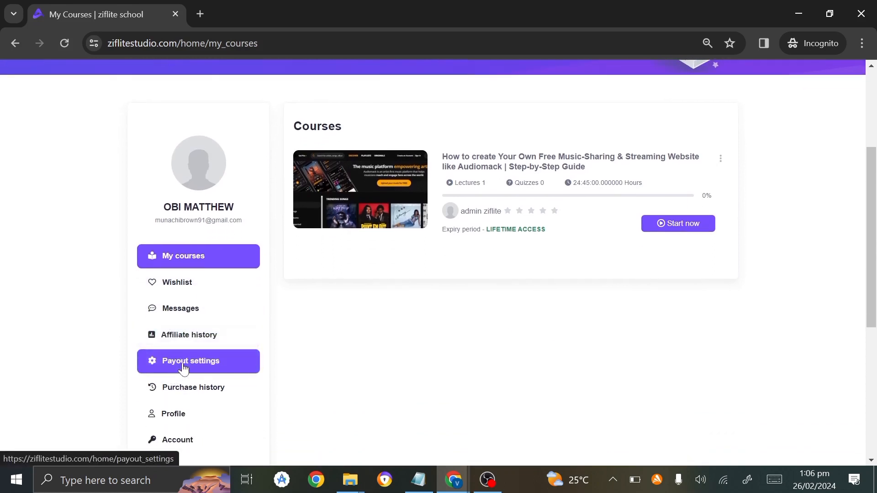
{"action": "scroll", "coordinate": [183, 415], "scroll_direction": "down", "scroll_amount": 1}
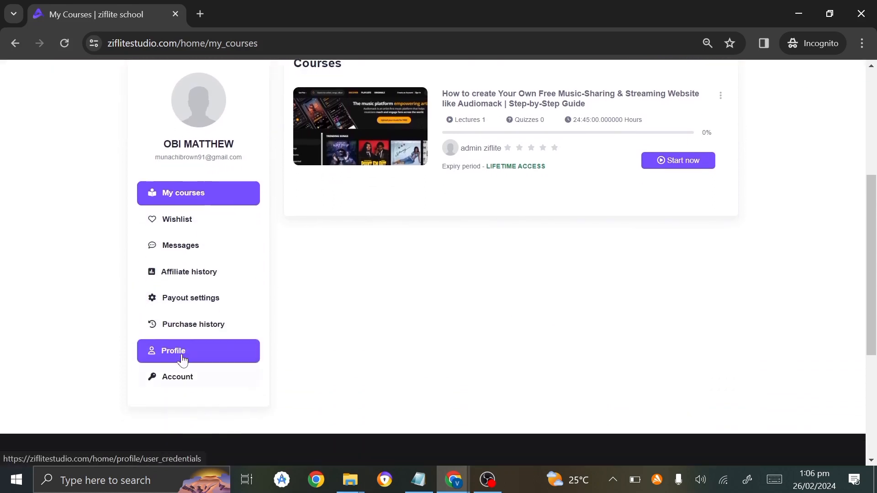
{"action": "scroll", "coordinate": [191, 356], "scroll_direction": "up", "scroll_amount": 1}
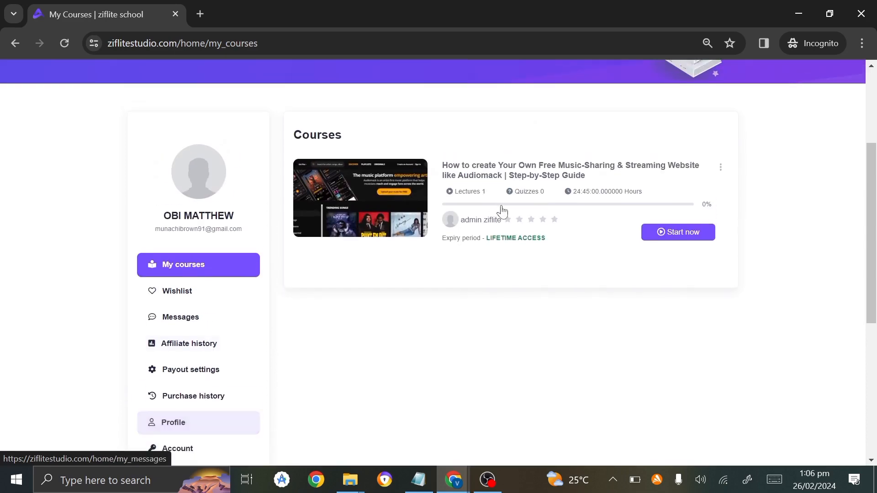
{"action": "scroll", "coordinate": [503, 211], "scroll_direction": "up", "scroll_amount": 3}
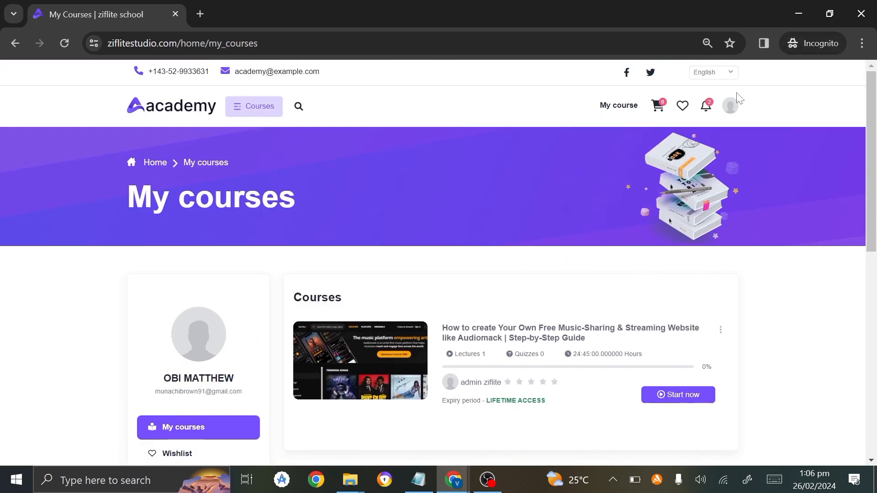
{"action": "left_click", "coordinate": [729, 107]}
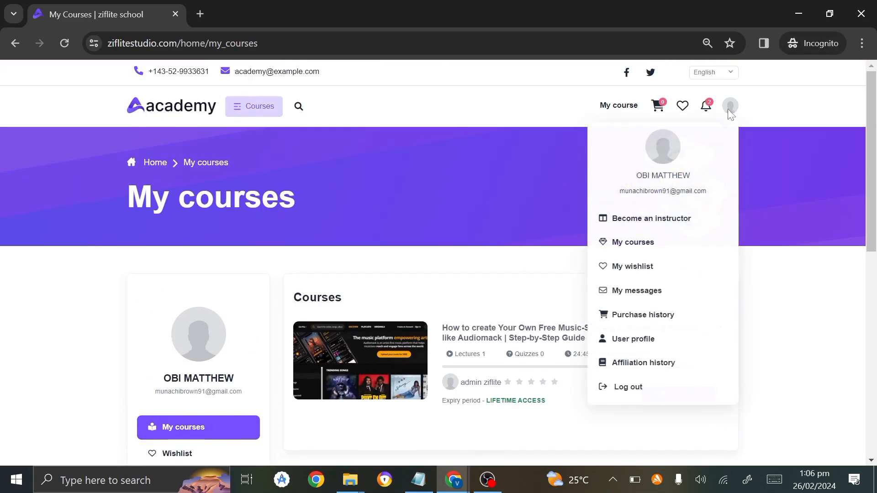
Open the Become an instructor form and fill the phone number from the saved entry.
{"action": "left_click", "coordinate": [668, 228]}
{"action": "scroll", "coordinate": [666, 224], "scroll_direction": "down", "scroll_amount": 3}
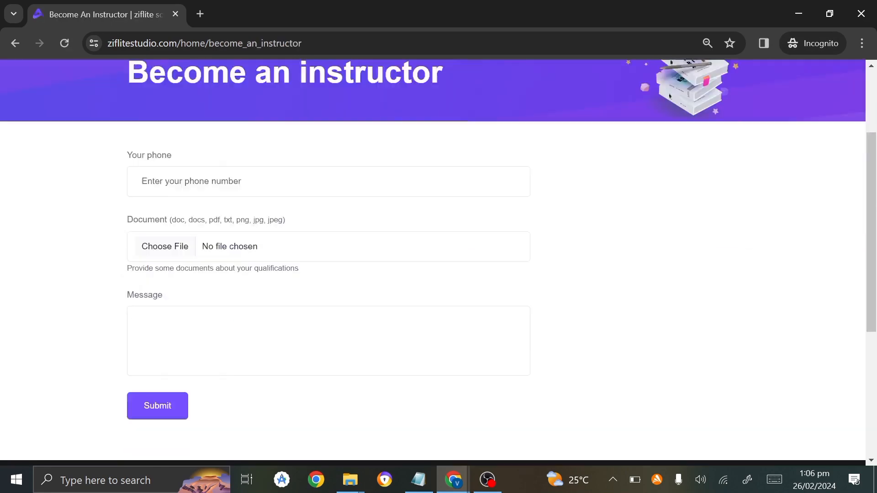
{"action": "scroll", "coordinate": [433, 260], "scroll_direction": "down", "scroll_amount": 2}
{"action": "scroll", "coordinate": [433, 260], "scroll_direction": "up", "scroll_amount": 1}
{"action": "left_click", "coordinate": [247, 142]}
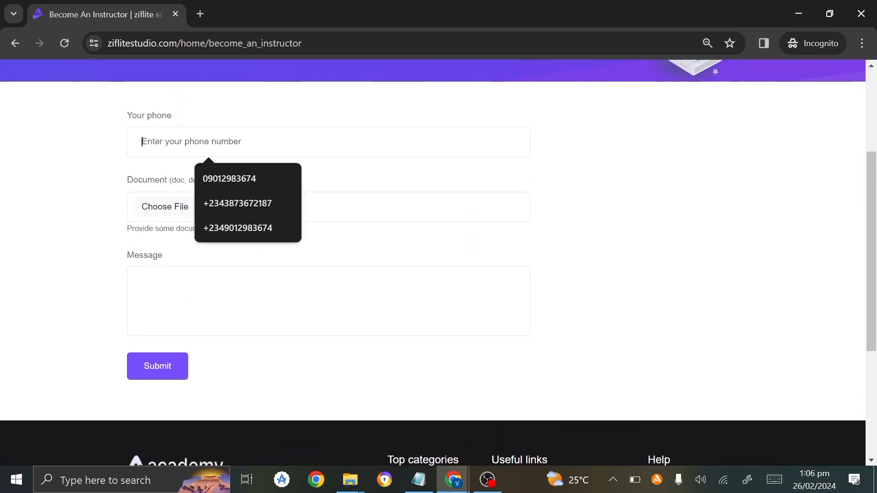
{"action": "left_click", "coordinate": [242, 169]}
Attach BENEDICTION.jpg from a Desktop folder as the document and submit the instructor application.
{"action": "left_click", "coordinate": [264, 216]}
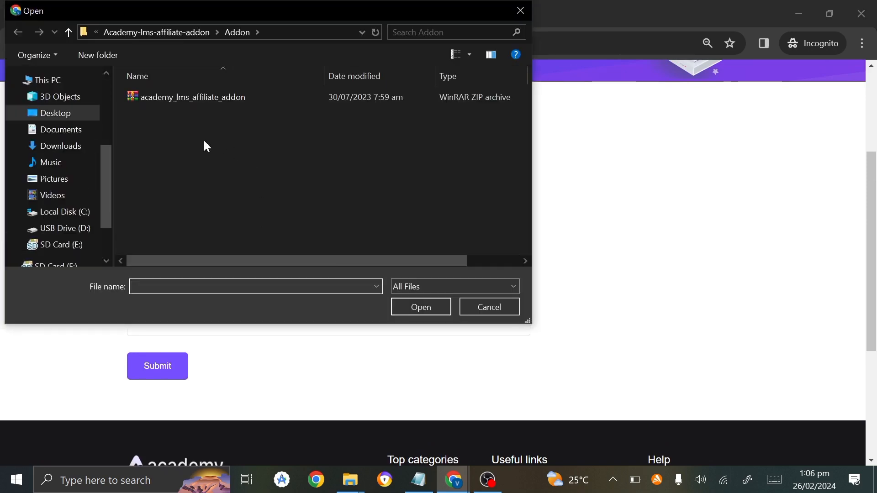
{"action": "left_click", "coordinate": [39, 114]}
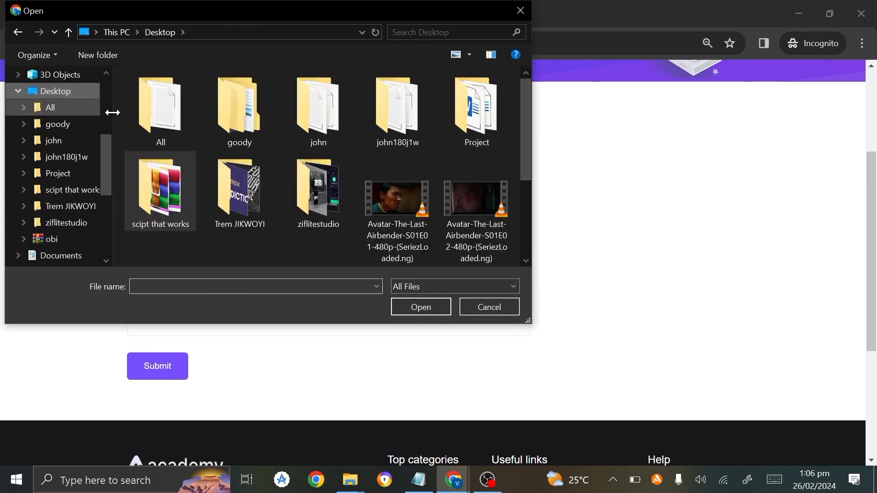
{"action": "double_click", "coordinate": [217, 166]}
{"action": "double_click", "coordinate": [177, 201]}
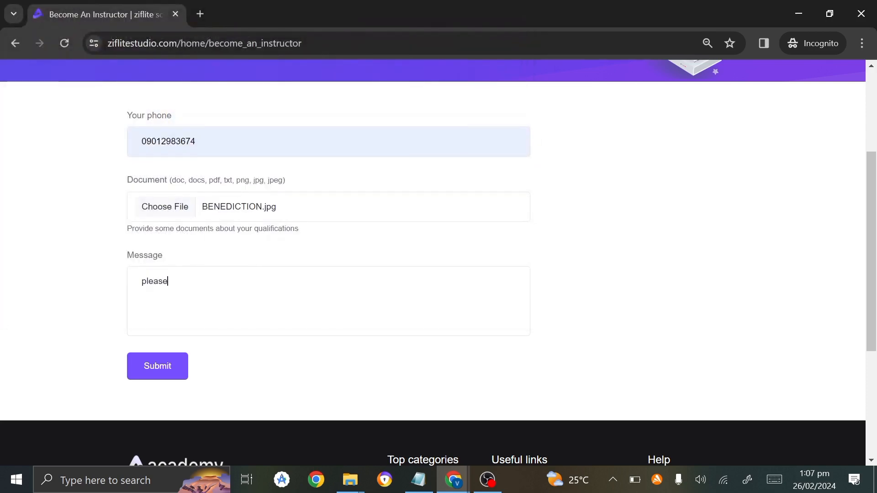
{"action": "left_click", "coordinate": [157, 366]}
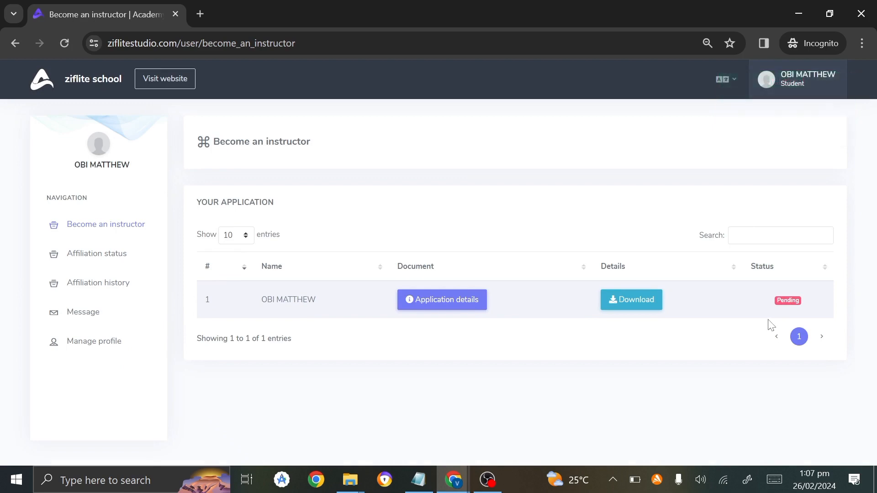
In the admin window, expand Users > Instructors in the sidebar to reach the instructor applications.
{"action": "mouse_move", "coordinate": [453, 479]}
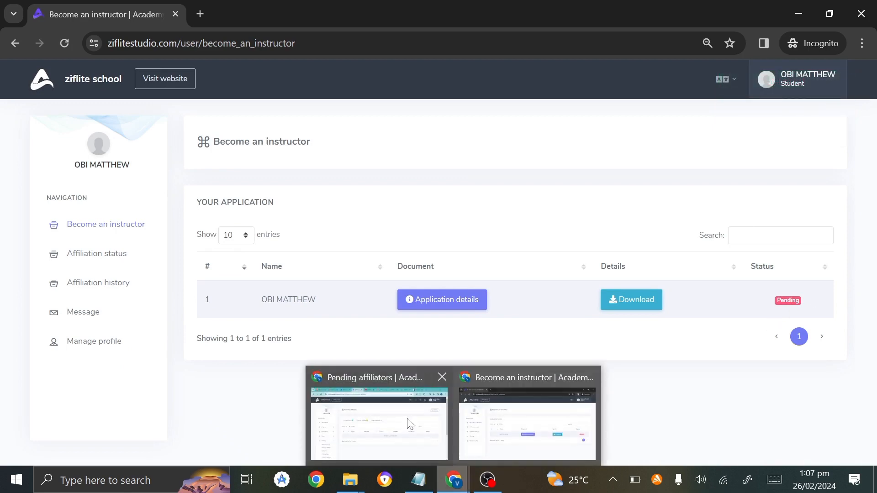
{"action": "left_click", "coordinate": [396, 409]}
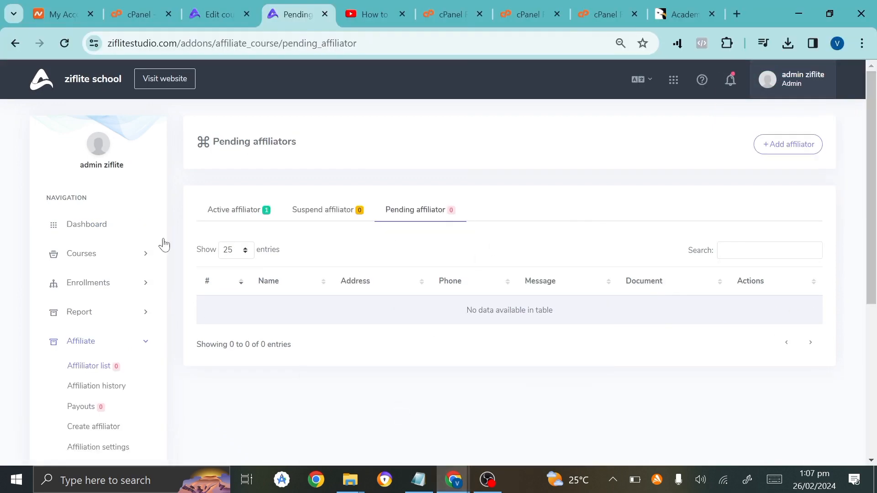
{"action": "scroll", "coordinate": [82, 302], "scroll_direction": "down", "scroll_amount": 3}
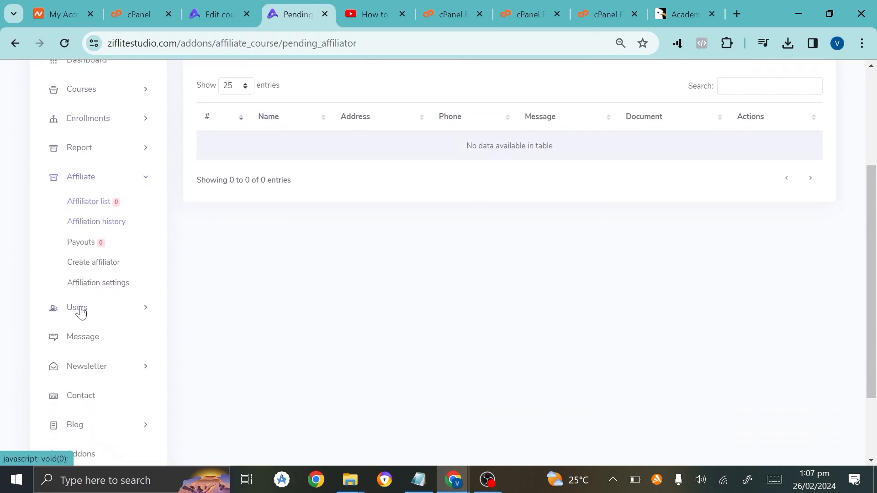
{"action": "left_click", "coordinate": [82, 312]}
{"action": "left_click", "coordinate": [81, 259]}
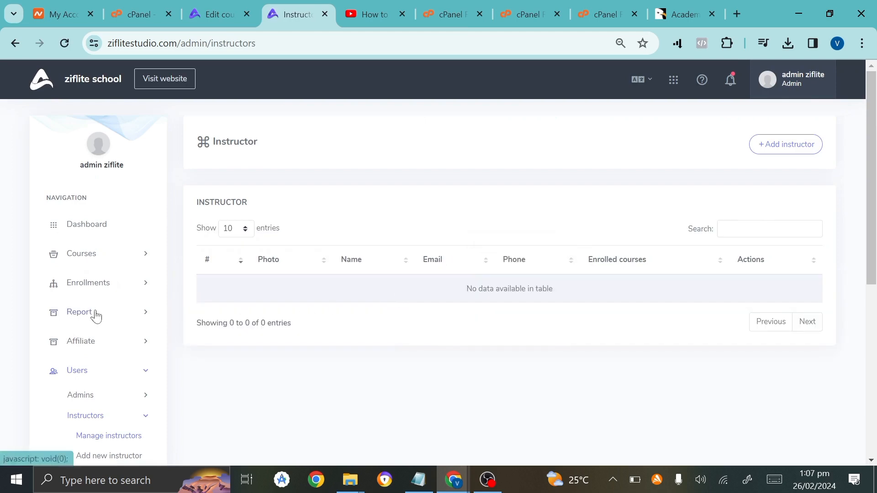
{"action": "scroll", "coordinate": [95, 314], "scroll_direction": "down", "scroll_amount": 4}
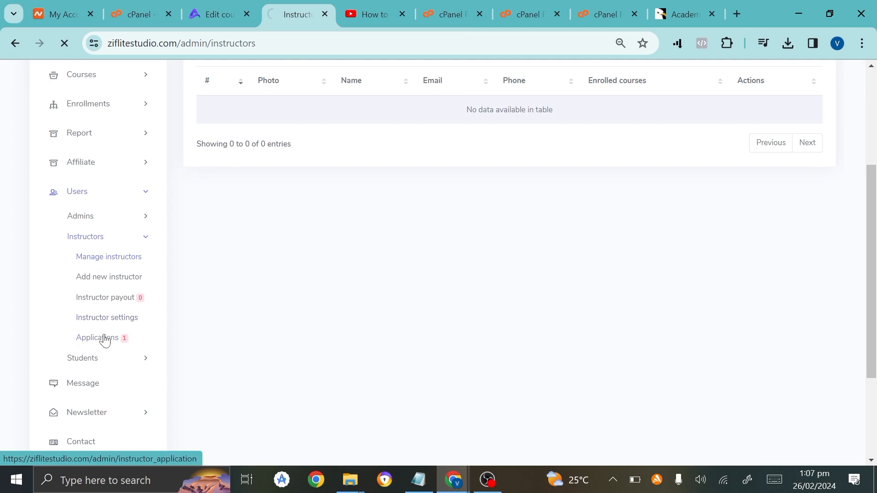
{"action": "left_click", "coordinate": [102, 338]}
{"action": "scroll", "coordinate": [103, 338], "scroll_direction": "down", "scroll_amount": 5}
{"action": "scroll", "coordinate": [105, 340], "scroll_direction": "up", "scroll_amount": 3}
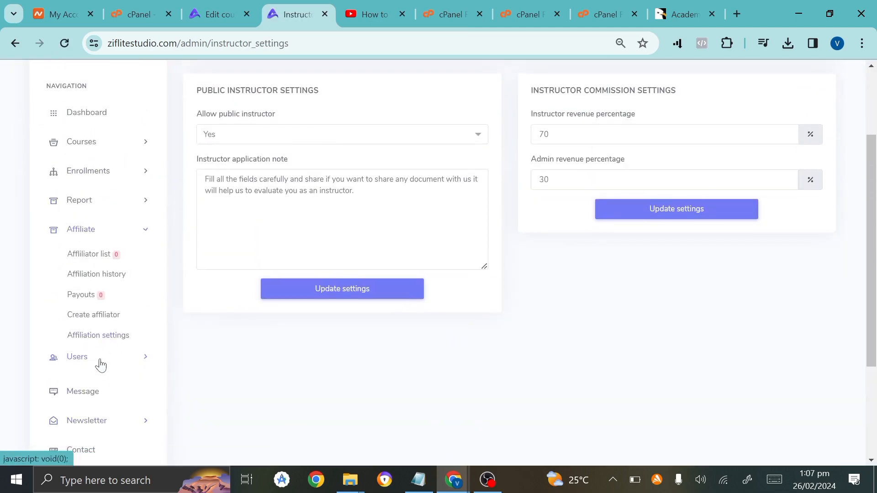
{"action": "left_click", "coordinate": [99, 364]}
{"action": "scroll", "coordinate": [98, 364], "scroll_direction": "down", "scroll_amount": 2}
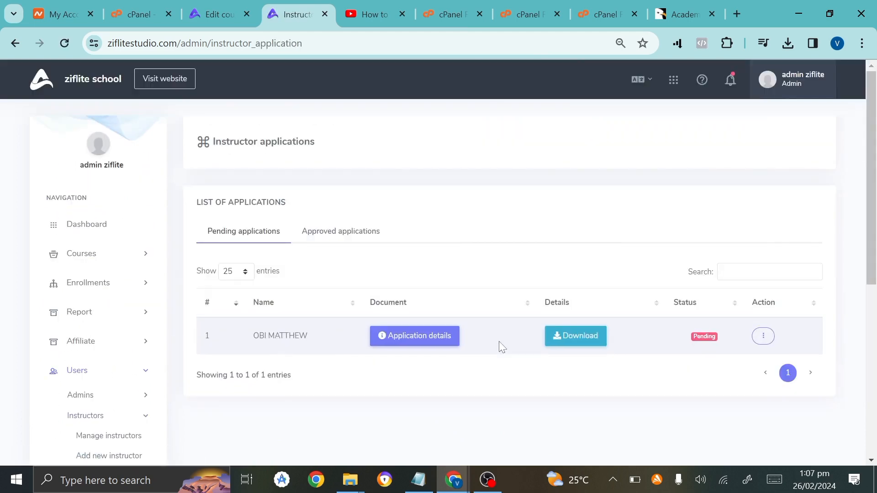
Approve the student's pending instructor application, then bring the student's browser window forward.
{"action": "left_click", "coordinate": [762, 337]}
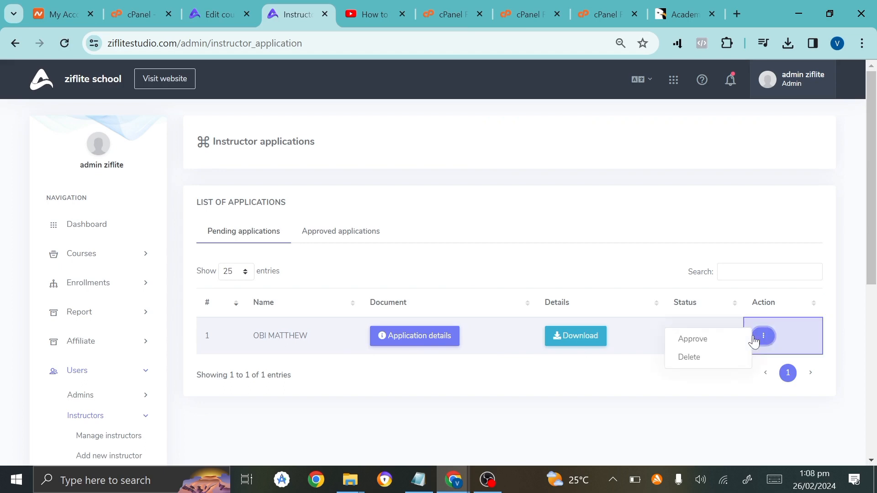
{"action": "left_click", "coordinate": [682, 338]}
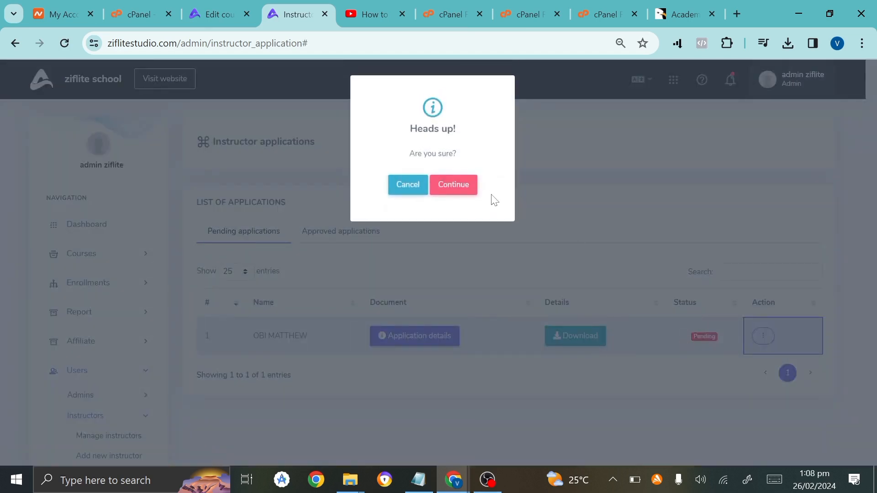
{"action": "left_click", "coordinate": [453, 183]}
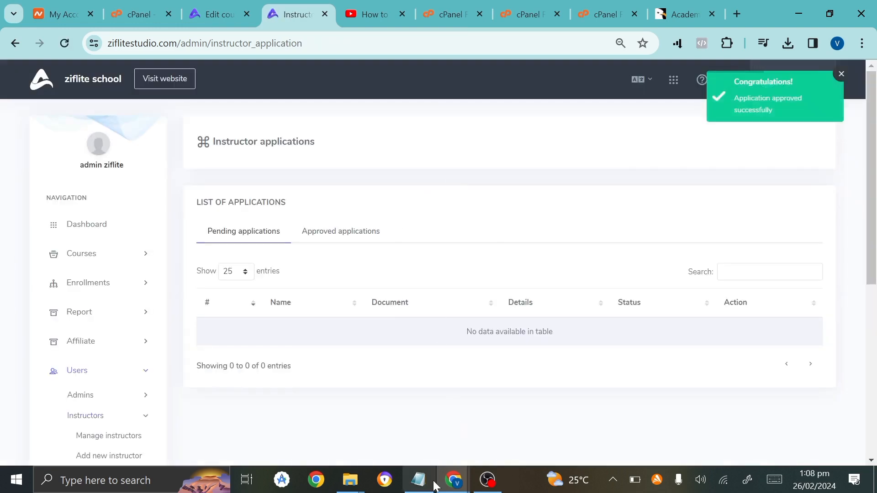
{"action": "mouse_move", "coordinate": [454, 482]}
{"action": "left_click", "coordinate": [491, 441]}
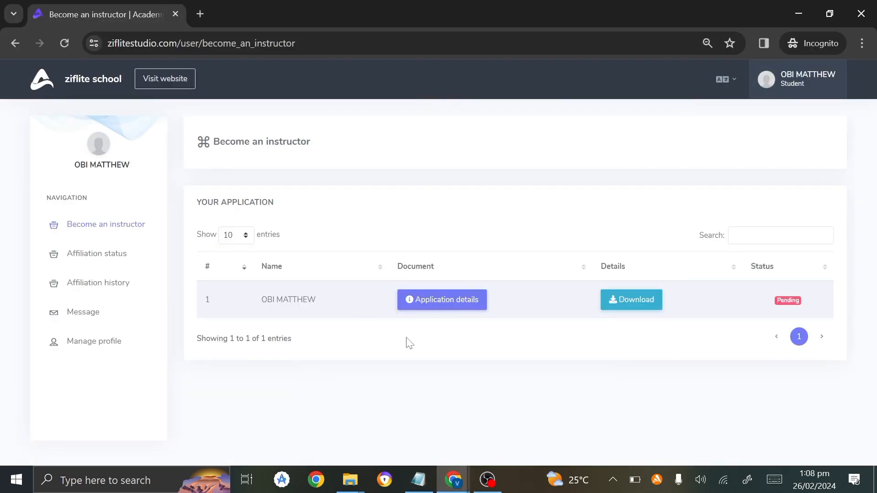
Reload the student's page to confirm Instructor status and start adding a new course.
{"action": "left_click", "coordinate": [69, 39]}
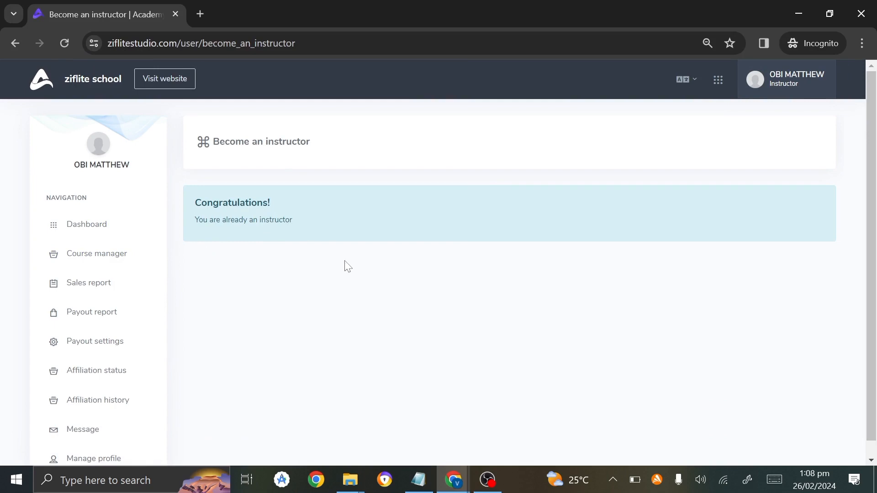
{"action": "scroll", "coordinate": [104, 353], "scroll_direction": "down", "scroll_amount": 1}
{"action": "scroll", "coordinate": [104, 354], "scroll_direction": "up", "scroll_amount": 1}
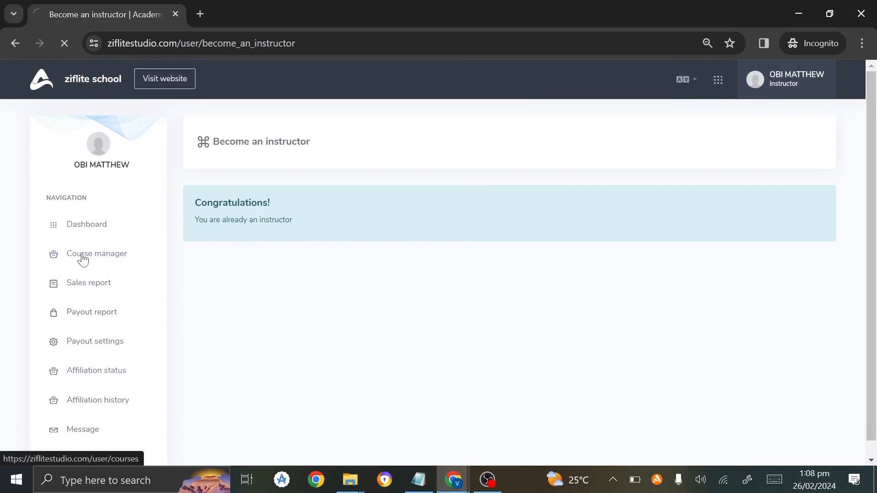
{"action": "scroll", "coordinate": [348, 405], "scroll_direction": "down", "scroll_amount": 2}
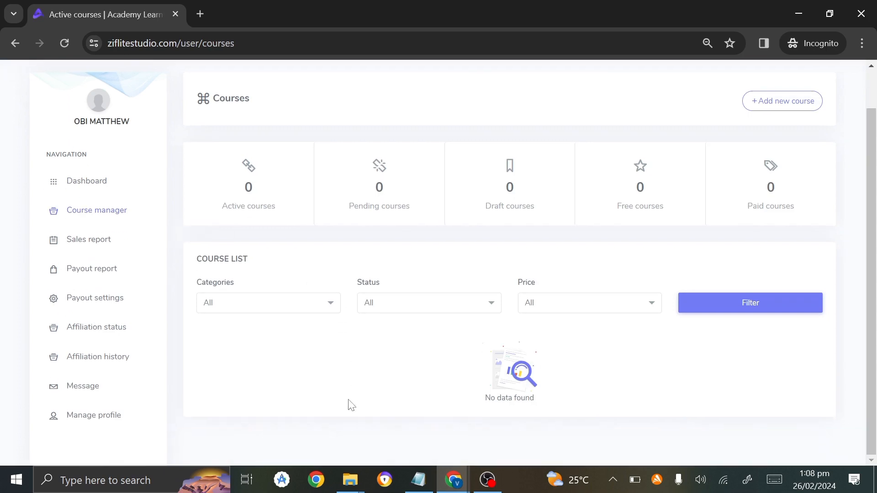
{"action": "left_click", "coordinate": [775, 101]}
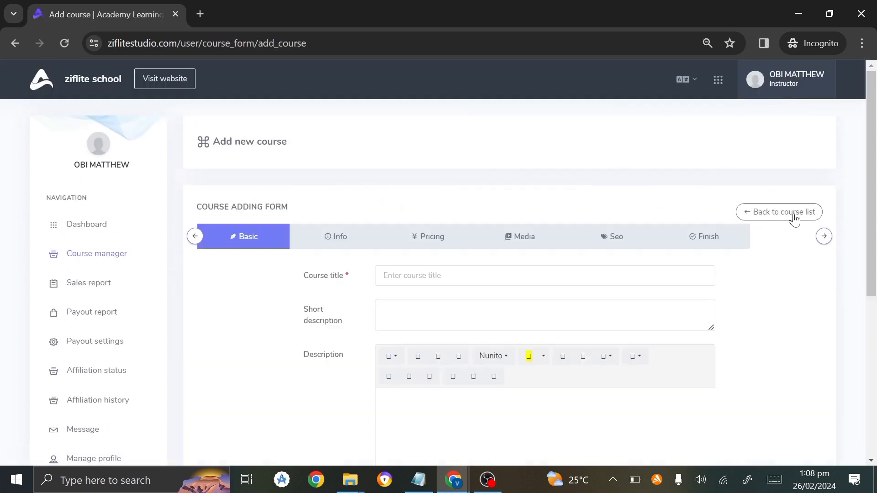
{"action": "scroll", "coordinate": [492, 333], "scroll_direction": "down", "scroll_amount": 6}
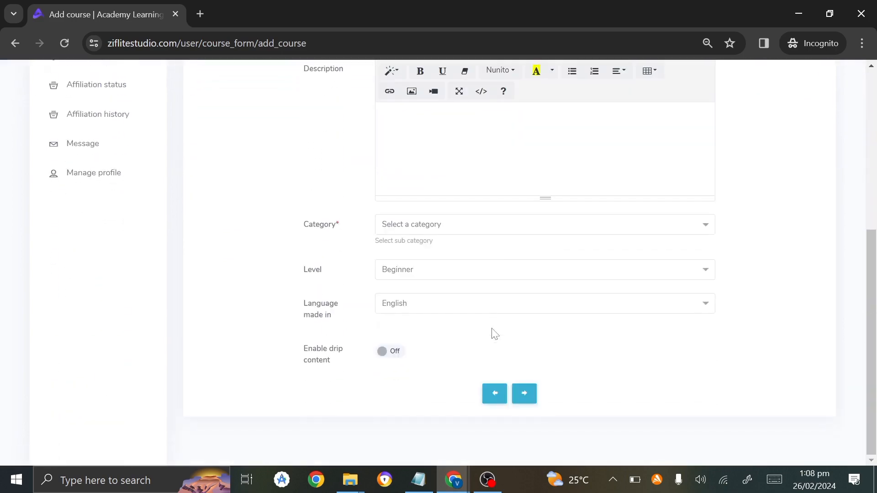
{"action": "scroll", "coordinate": [495, 333], "scroll_direction": "up", "scroll_amount": 6}
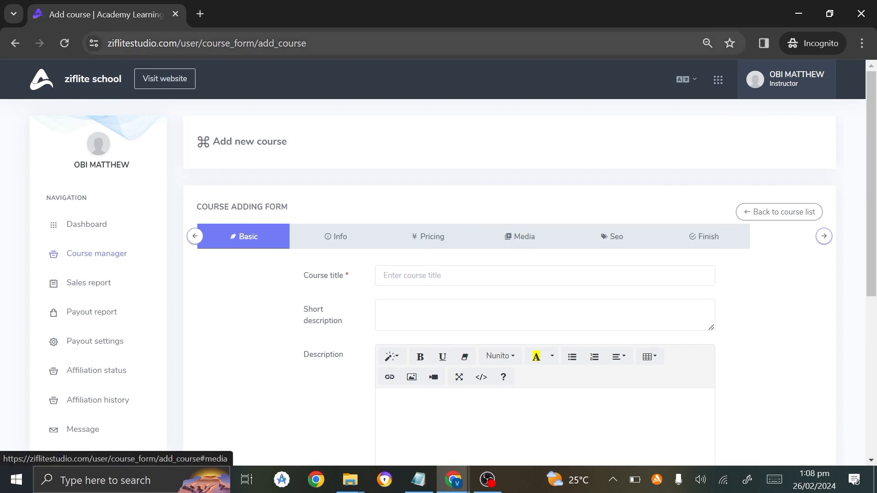
Open the school's public website from the student's course manager and browse it.
{"action": "left_click", "coordinate": [171, 76]}
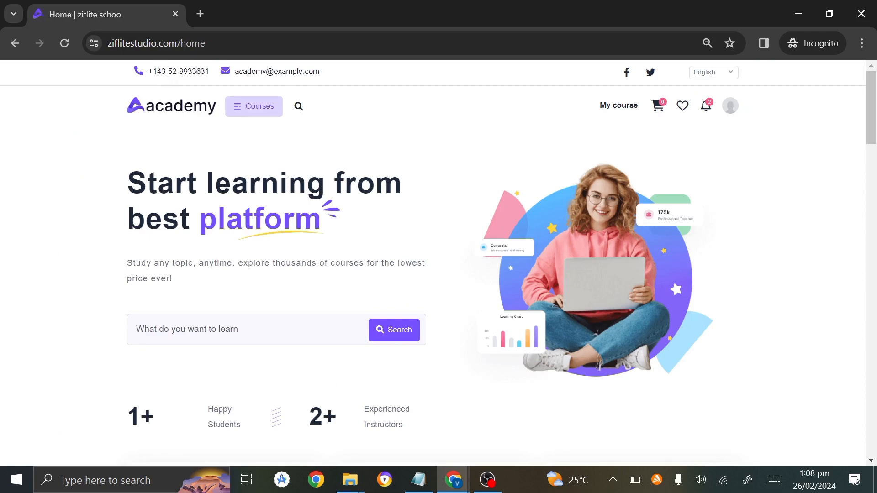
{"action": "scroll", "coordinate": [190, 221], "scroll_direction": "down", "scroll_amount": 6}
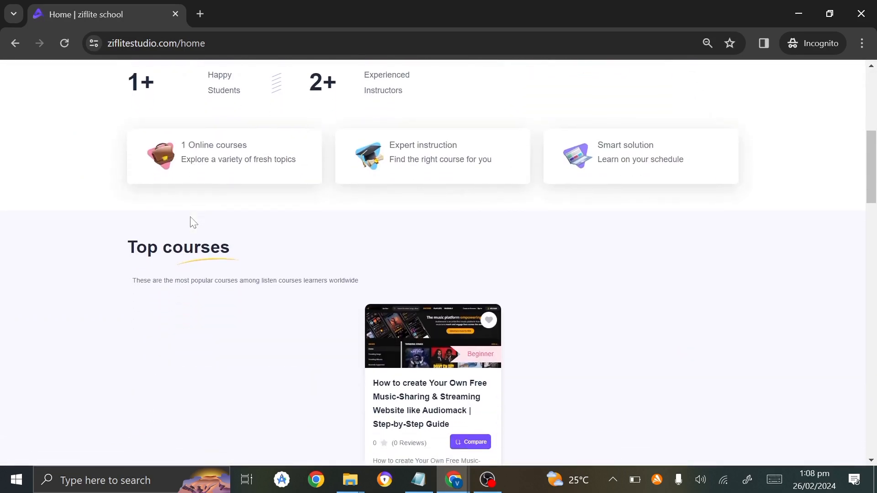
{"action": "scroll", "coordinate": [189, 221], "scroll_direction": "up", "scroll_amount": 6}
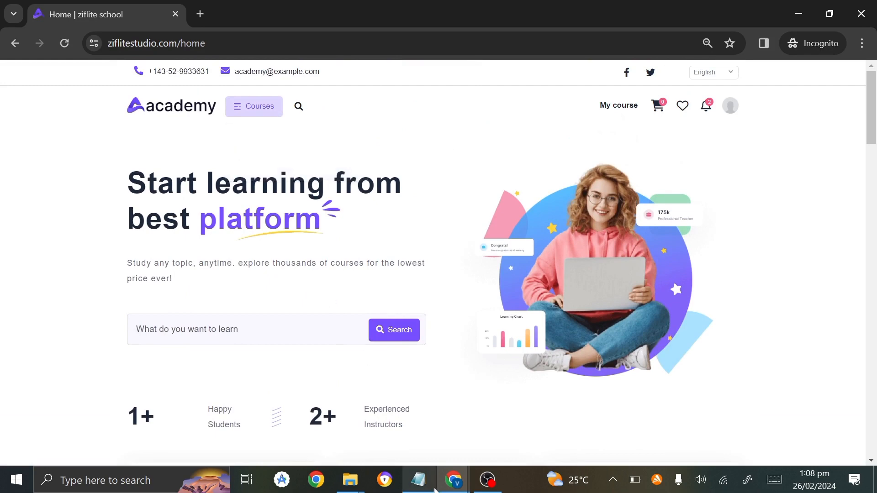
Return to the admin window, expand Settings in the sidebar, and scroll back to the top.
{"action": "mouse_move", "coordinate": [456, 484]}
{"action": "left_click", "coordinate": [392, 439]}
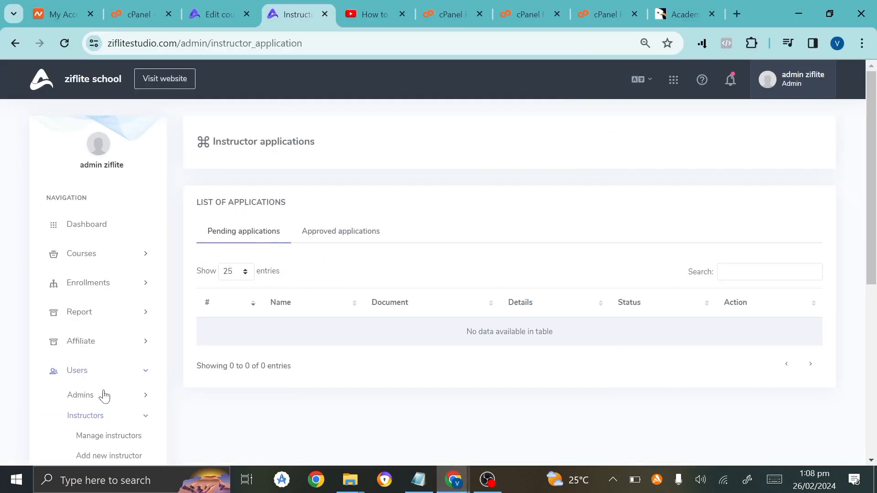
{"action": "scroll", "coordinate": [105, 395], "scroll_direction": "down", "scroll_amount": 6}
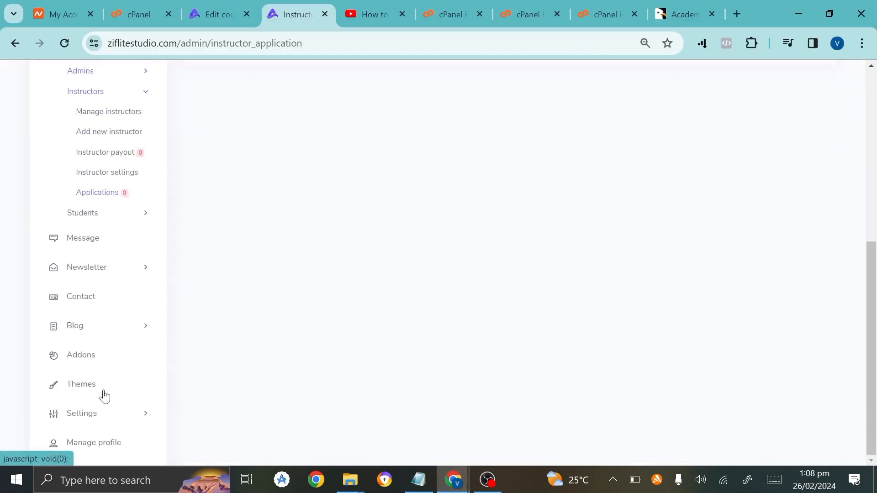
{"action": "left_click", "coordinate": [95, 413]}
{"action": "scroll", "coordinate": [95, 412], "scroll_direction": "down", "scroll_amount": 2}
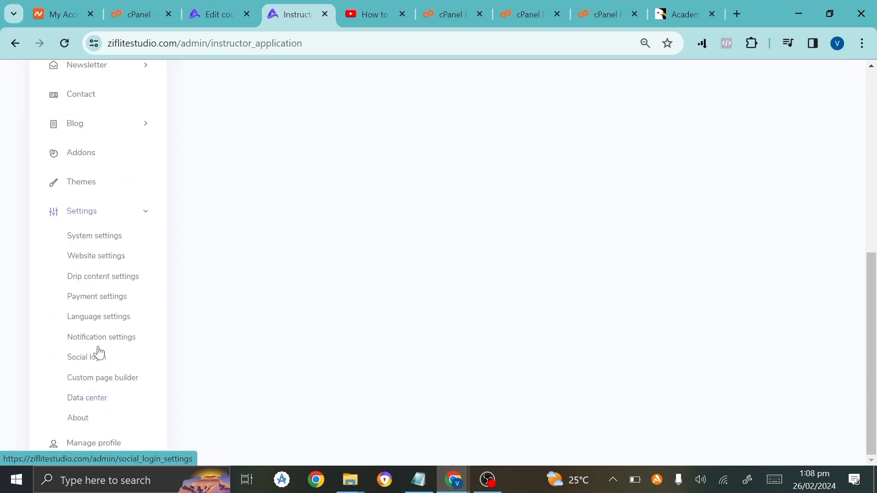
{"action": "scroll", "coordinate": [98, 236], "scroll_direction": "up", "scroll_amount": 1}
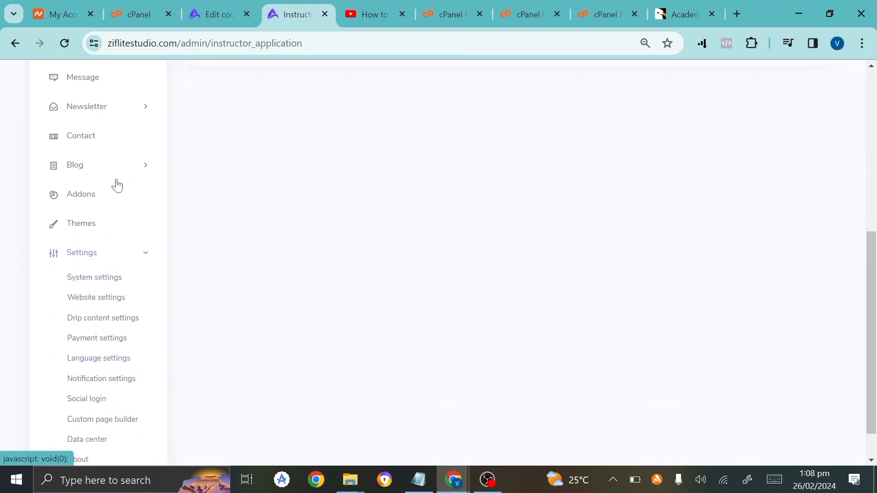
{"action": "scroll", "coordinate": [116, 185], "scroll_direction": "down", "scroll_amount": 1}
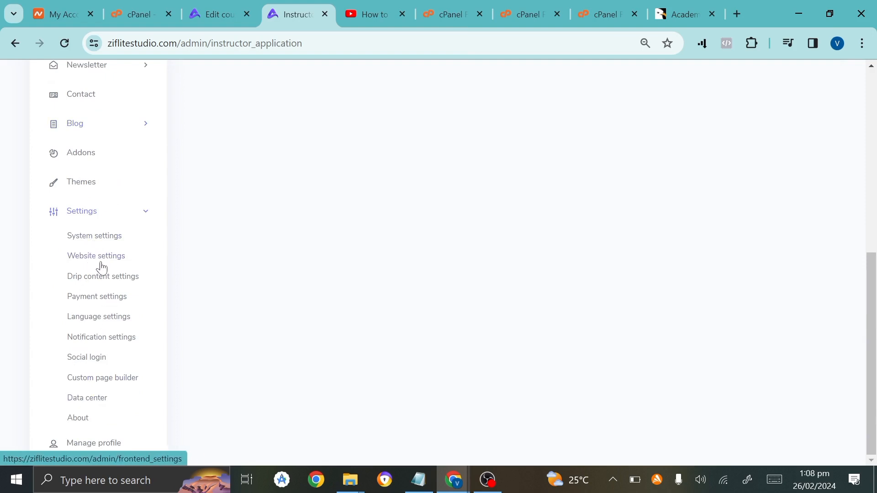
{"action": "scroll", "coordinate": [87, 347], "scroll_direction": "up", "scroll_amount": 3}
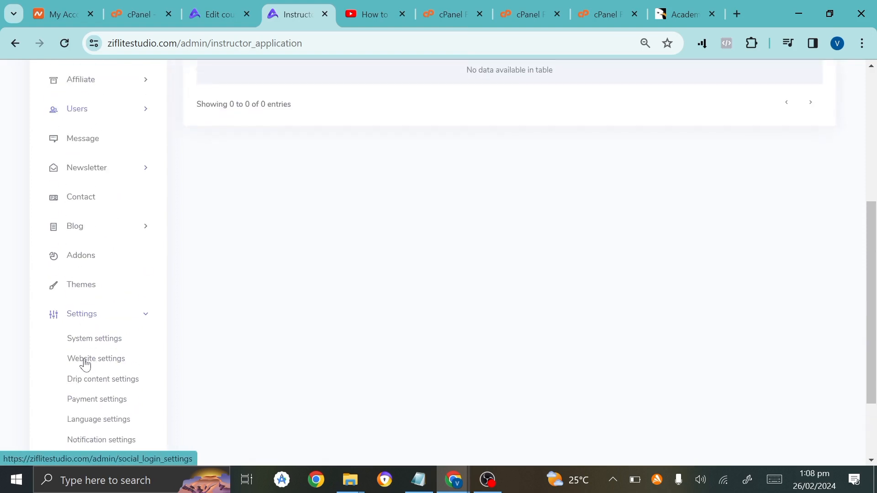
{"action": "scroll", "coordinate": [109, 216], "scroll_direction": "up", "scroll_amount": 3}
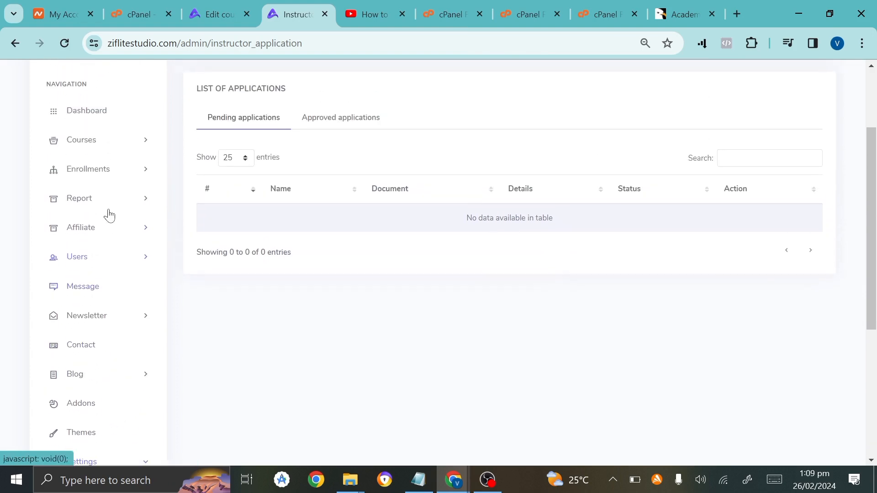
{"action": "scroll", "coordinate": [109, 216], "scroll_direction": "up", "scroll_amount": 3}
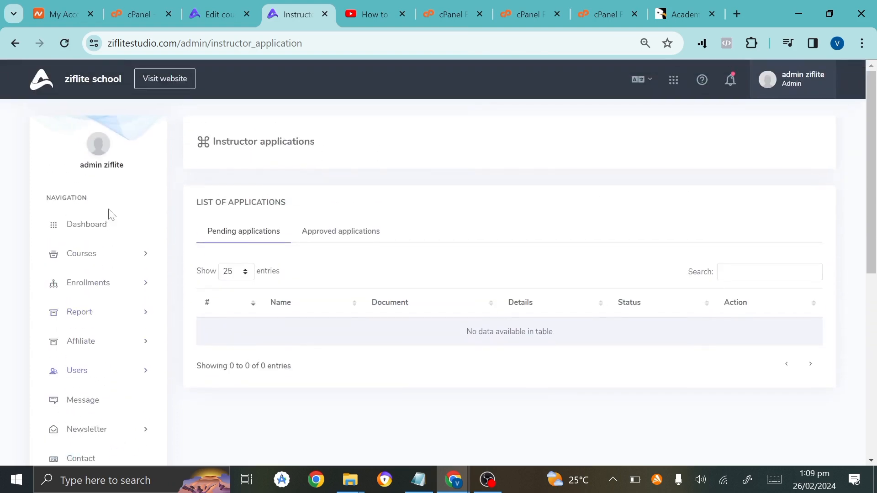